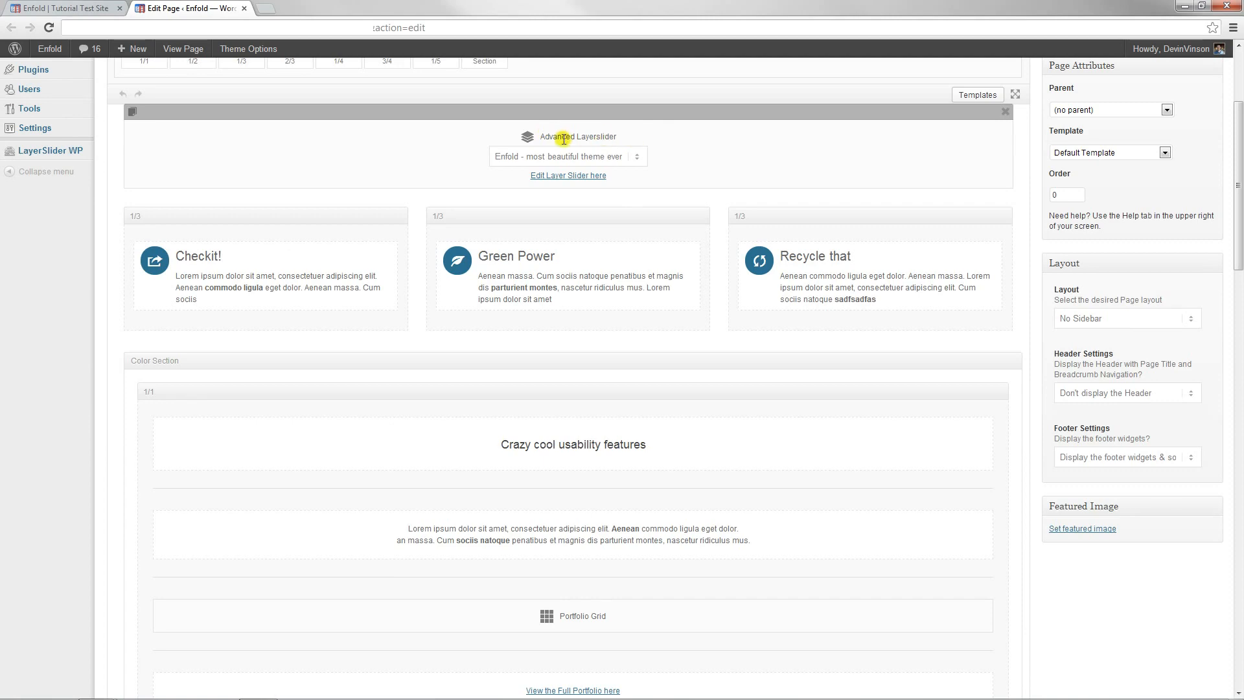
Examine the Homepage's layout, from the Advanced Layerslider and its slider choices through the columns and color sections to the Fullwidth Easy Slider
left_click(551, 155)
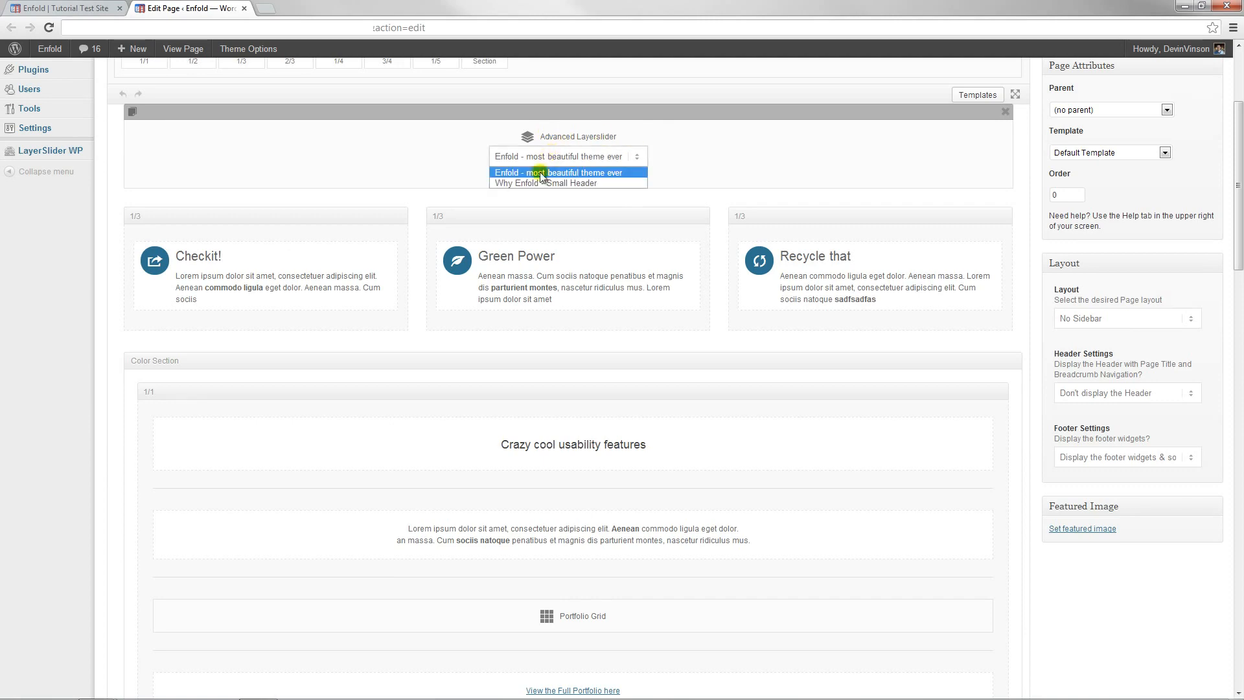
left_click(356, 158)
scroll(328, 294, "down", 1)
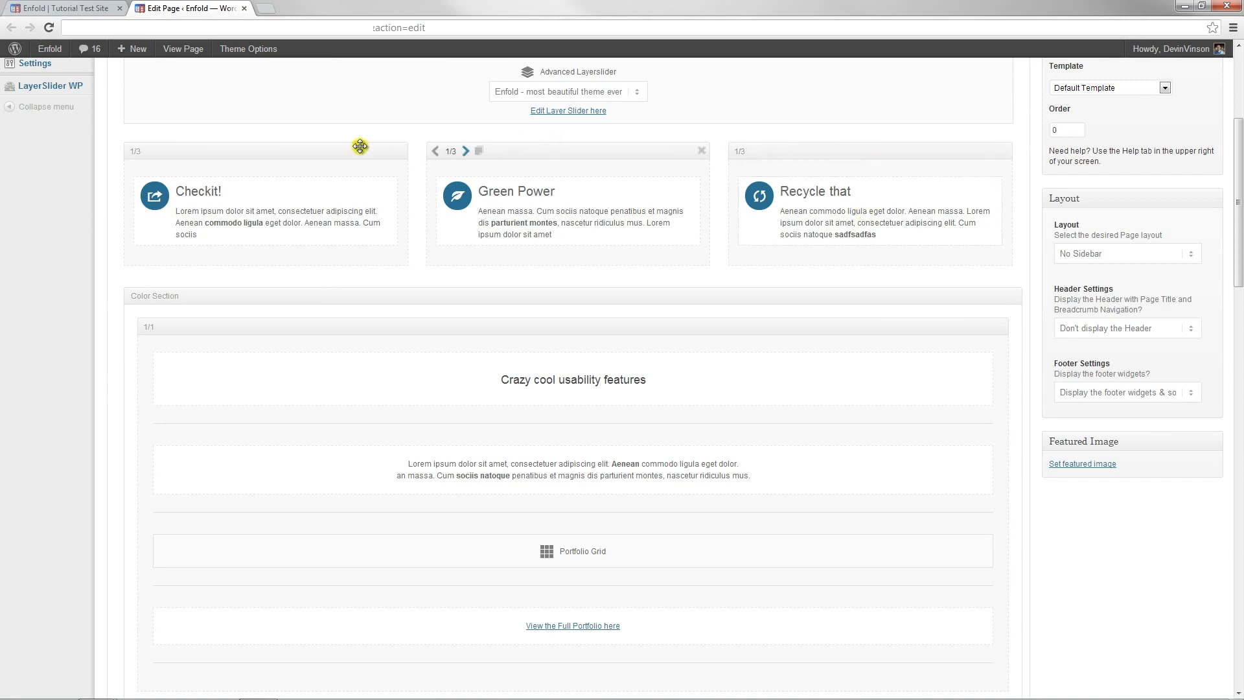
scroll(826, 314, "down", 3)
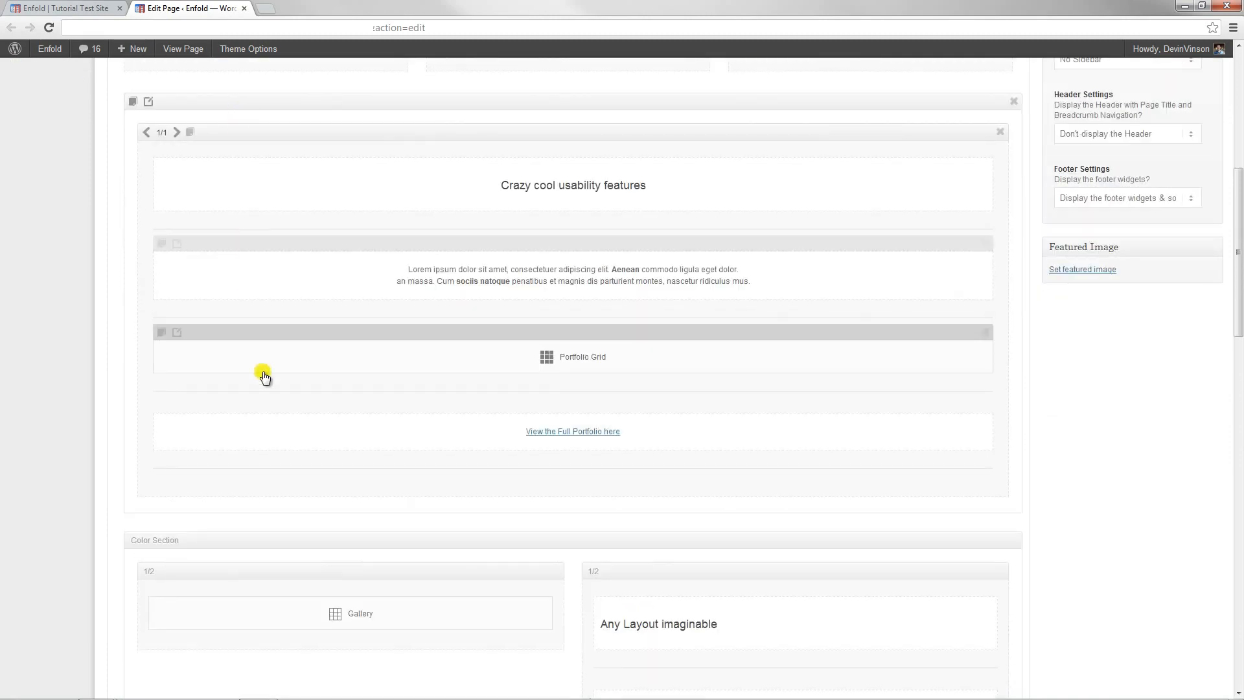
scroll(272, 361, "down", 6)
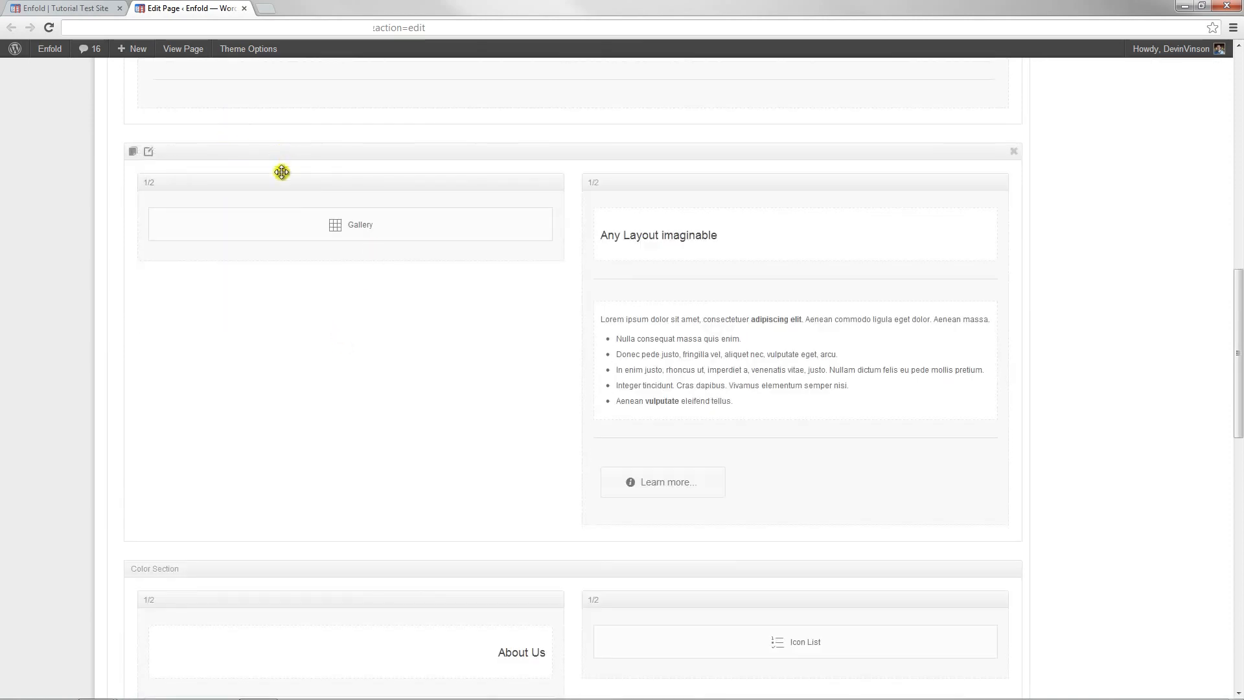
scroll(466, 379, "down", 1)
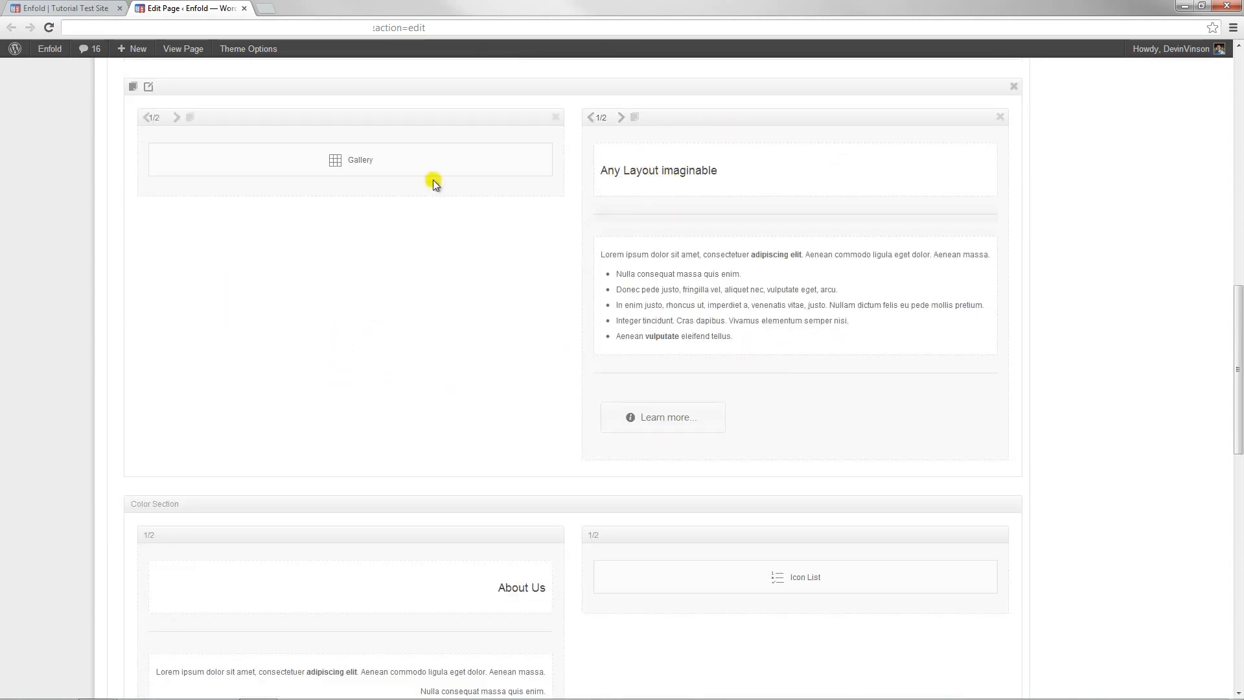
scroll(853, 233, "down", 1)
scroll(507, 204, "down", 9)
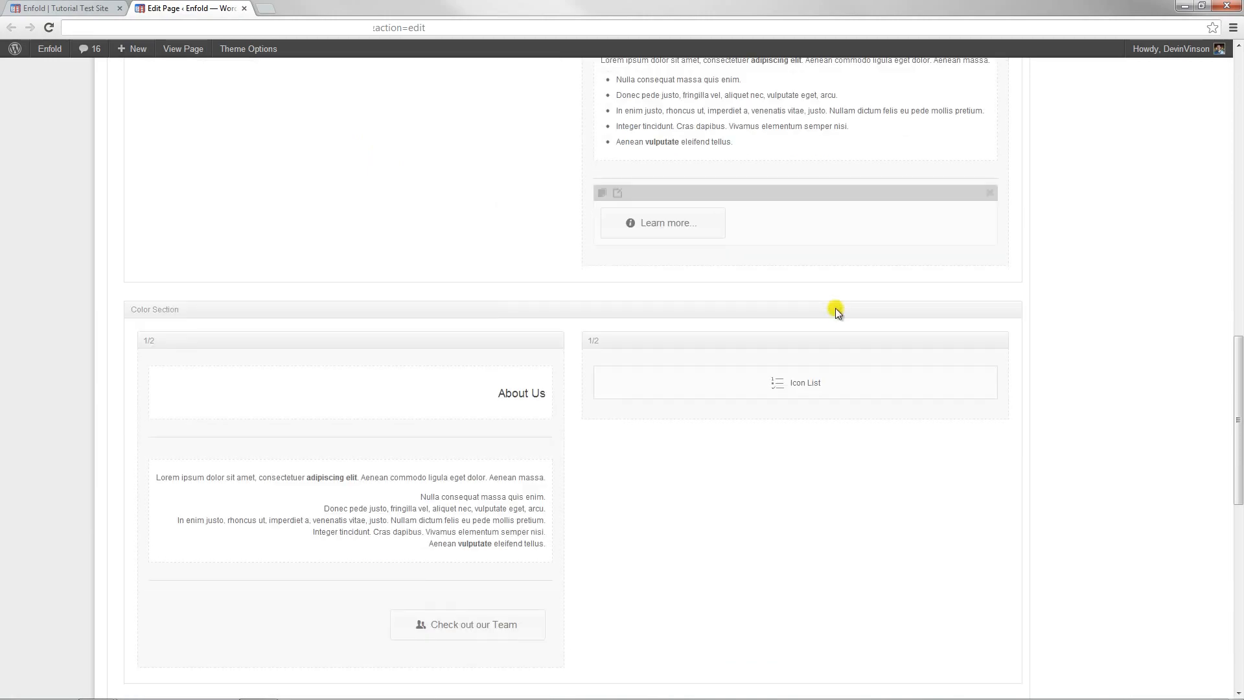
scroll(713, 422, "down", 4)
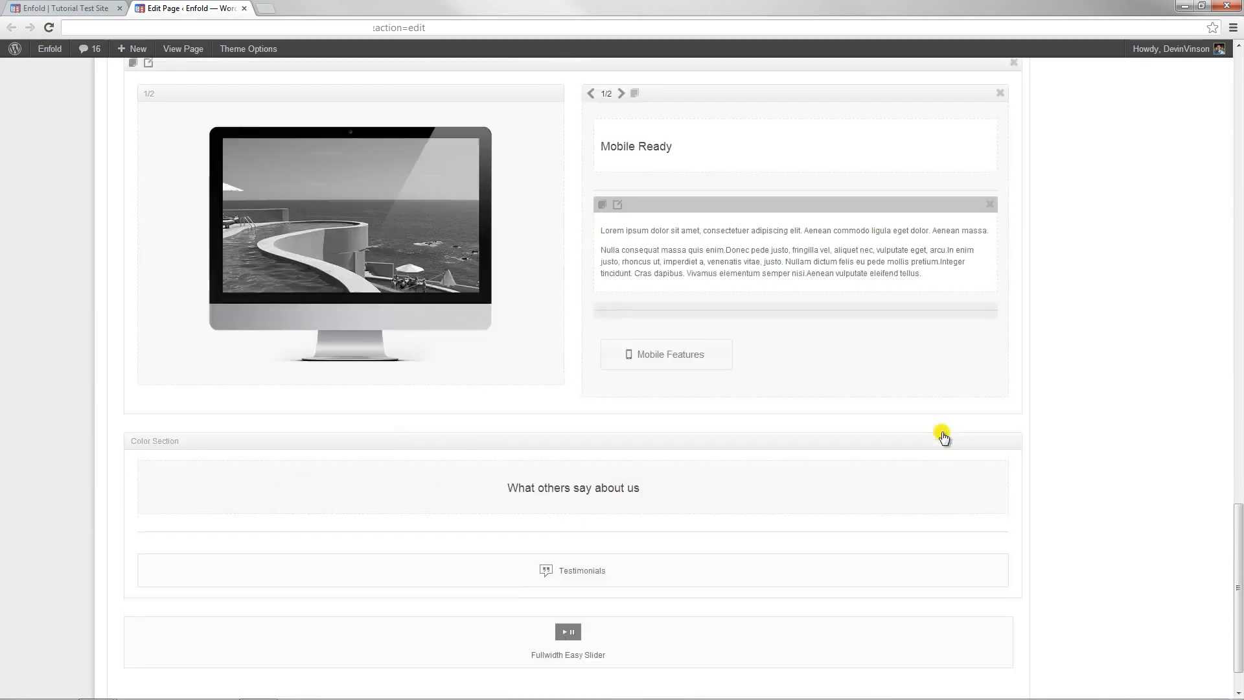
left_click_drag(1238, 558, 1232, 63)
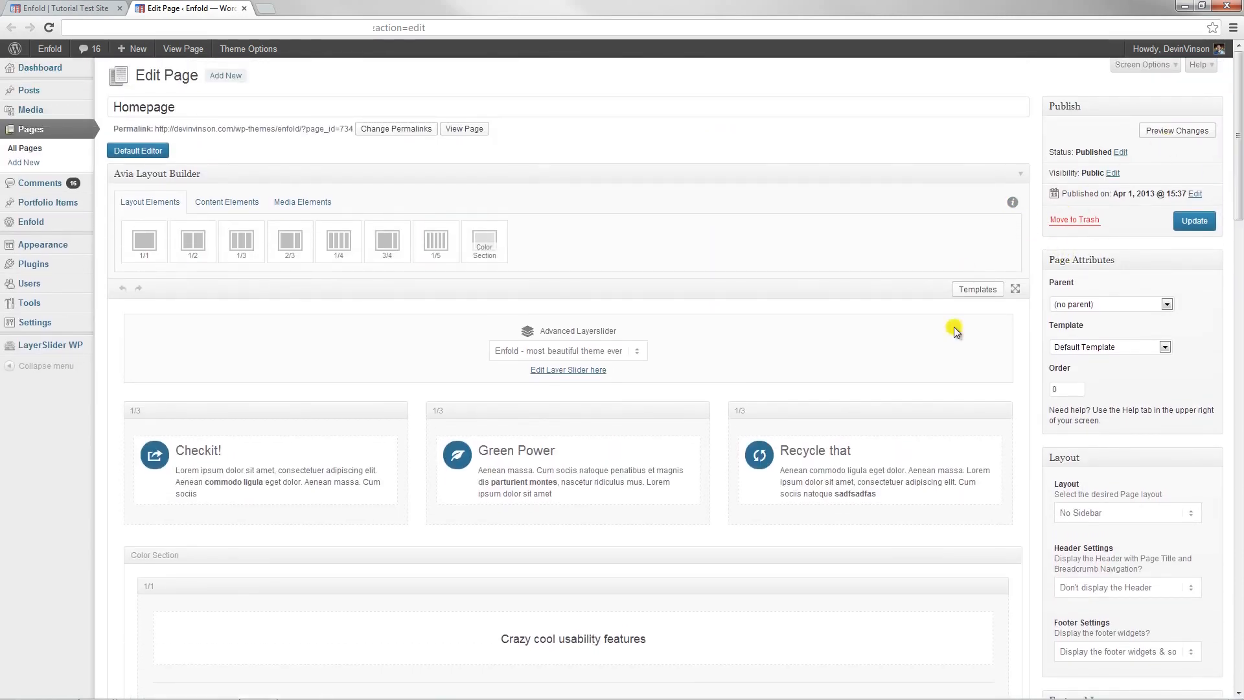
scroll(856, 518, "down", 4)
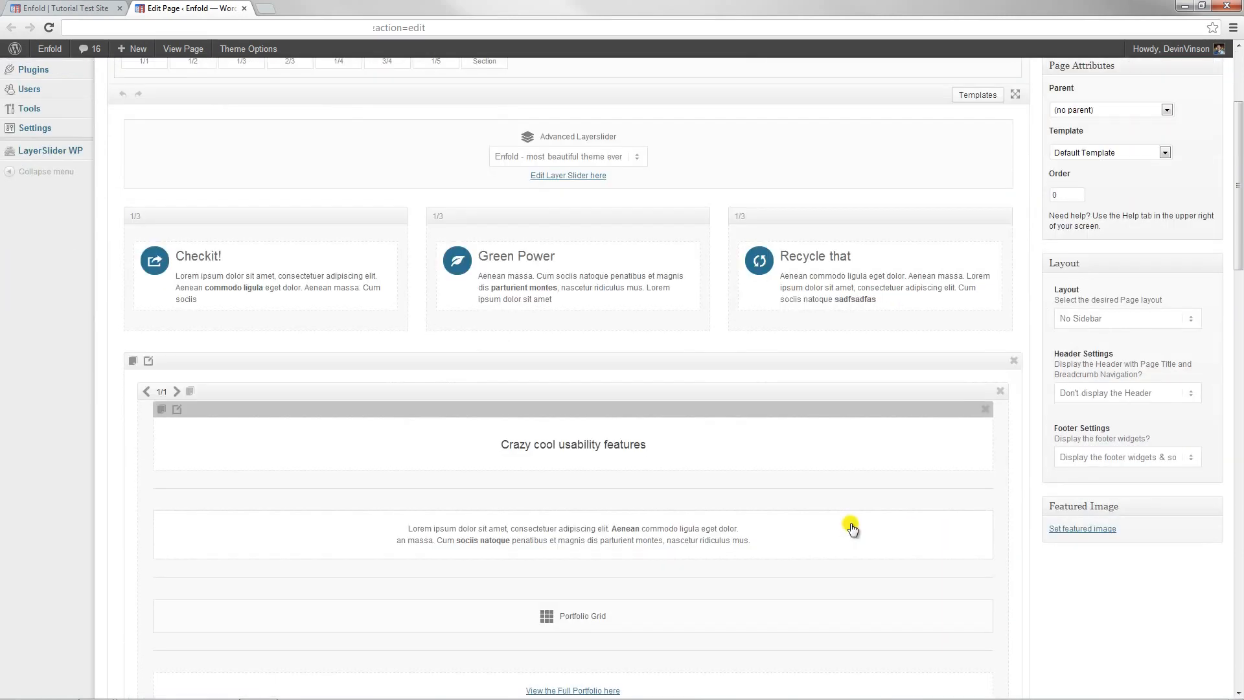
scroll(605, 501, "up", 4)
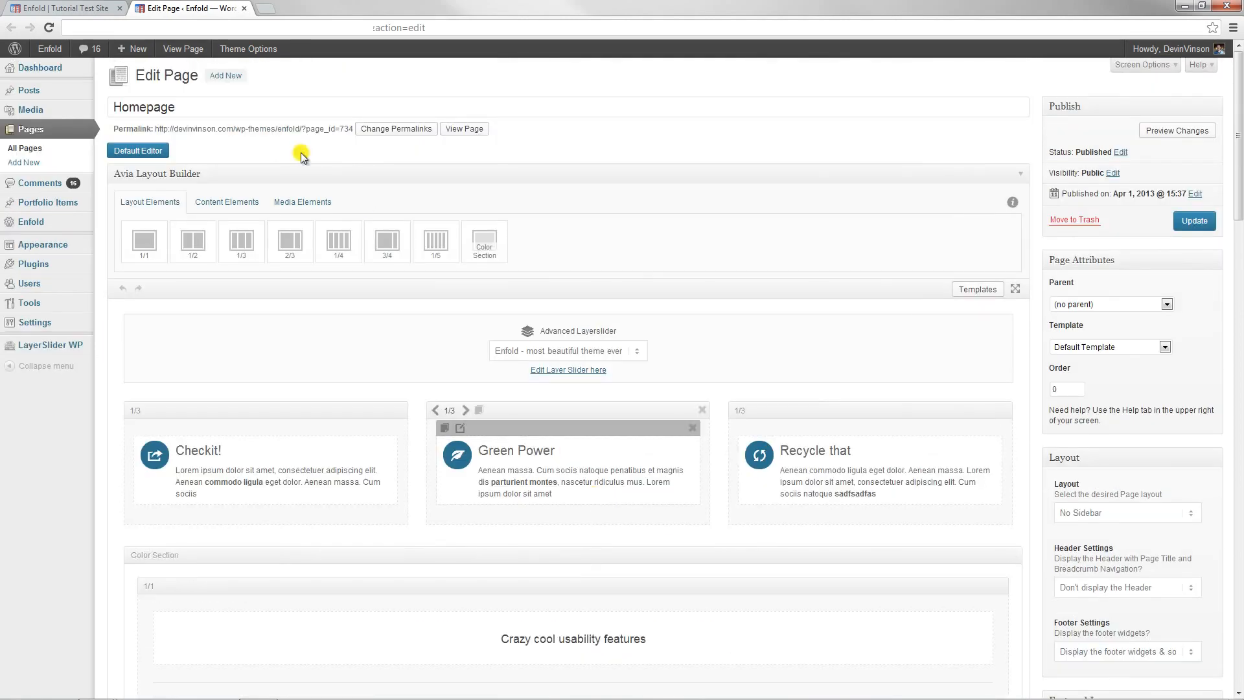
Create a new page titled "Test Page" and switch it to the Advanced Layout Editor
left_click(68, 164)
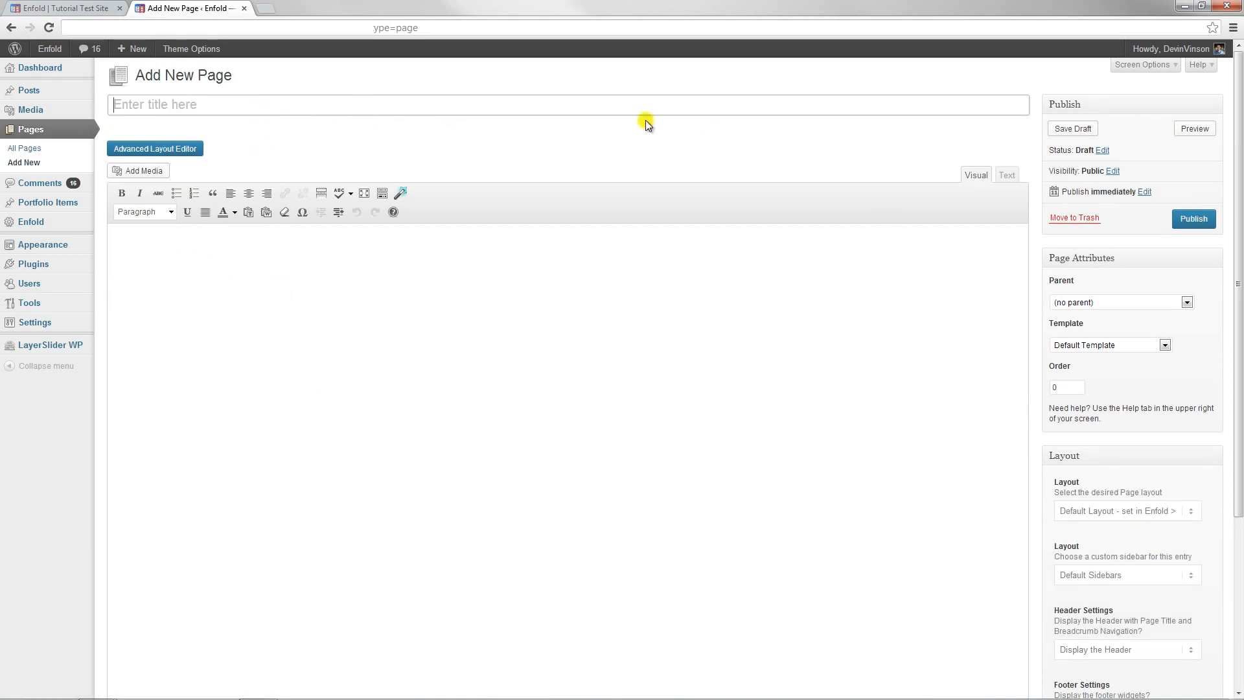
key("shift")
left_click(786, 272)
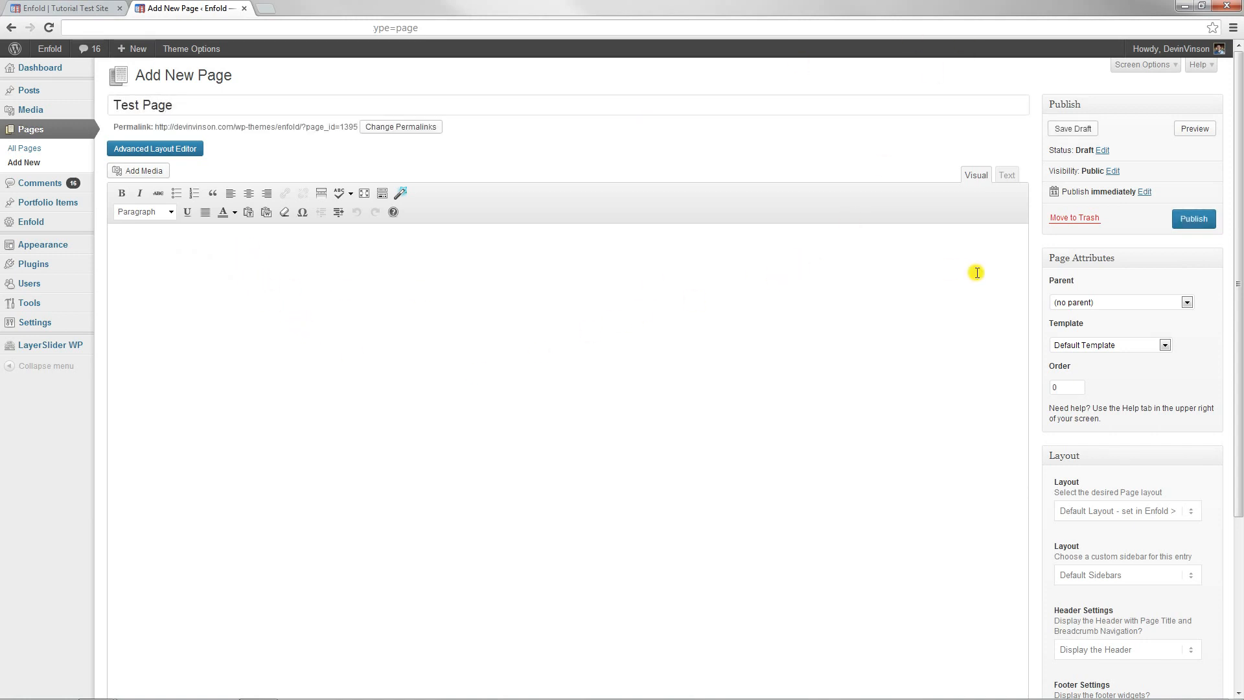
scroll(814, 316, "down", 4)
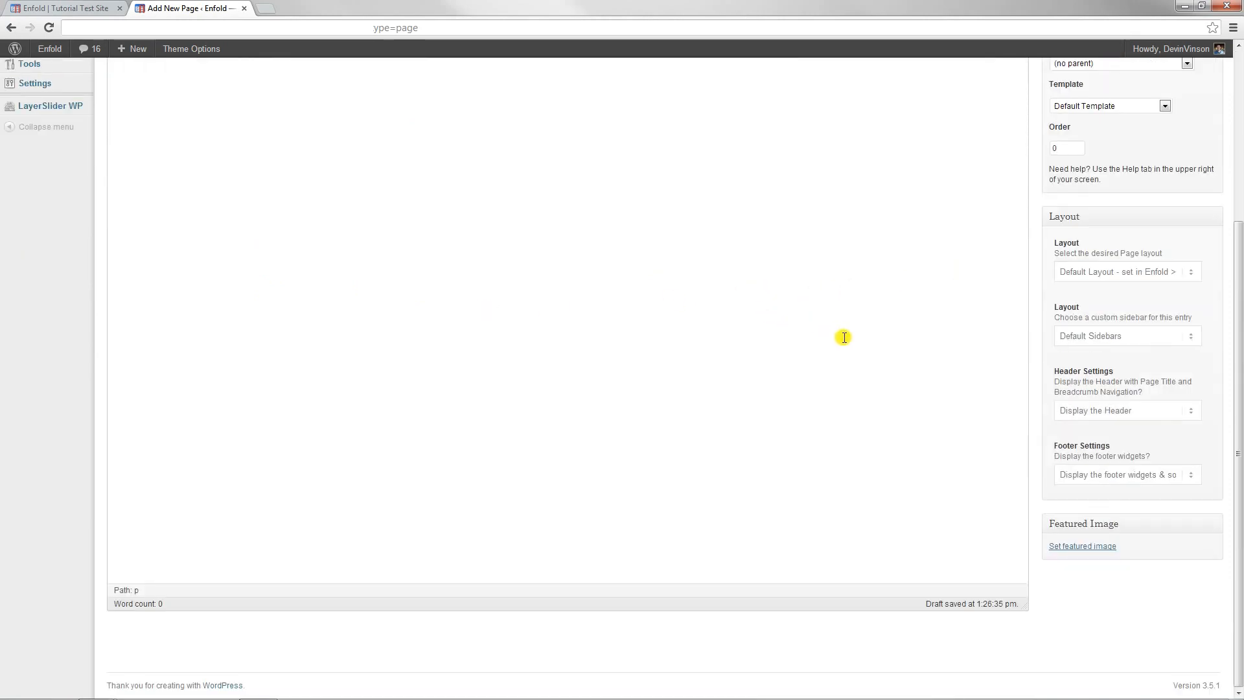
scroll(843, 337, "up", 4)
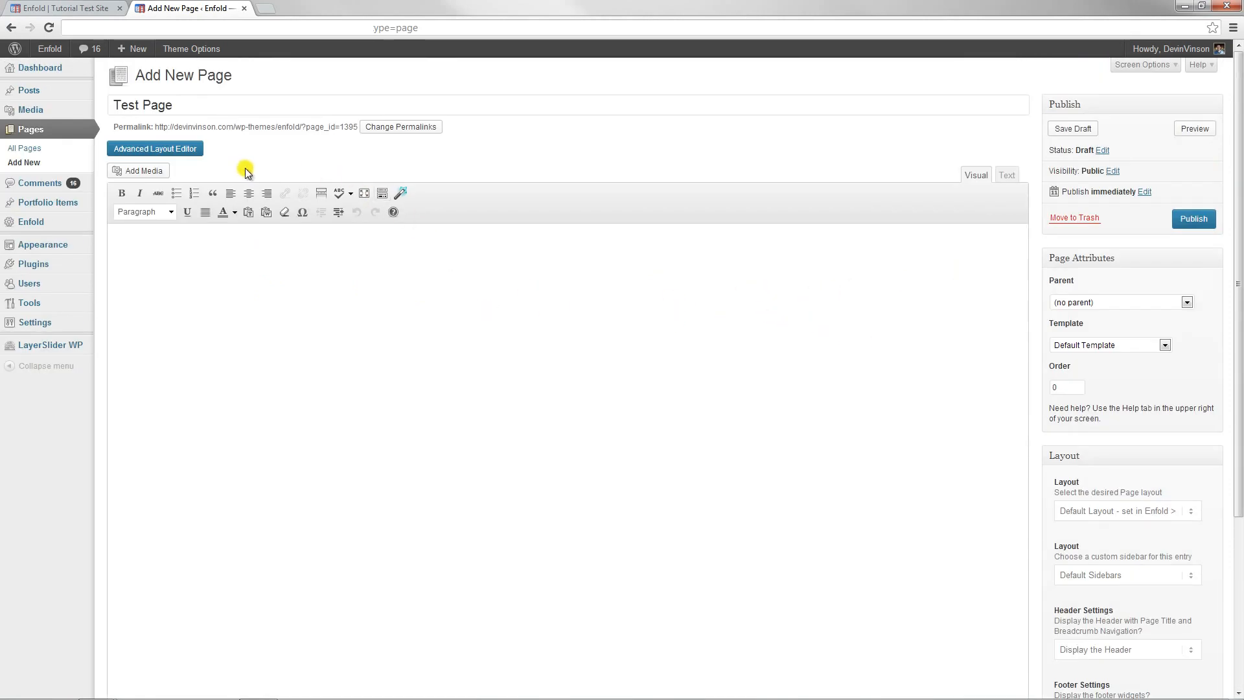
left_click(194, 150)
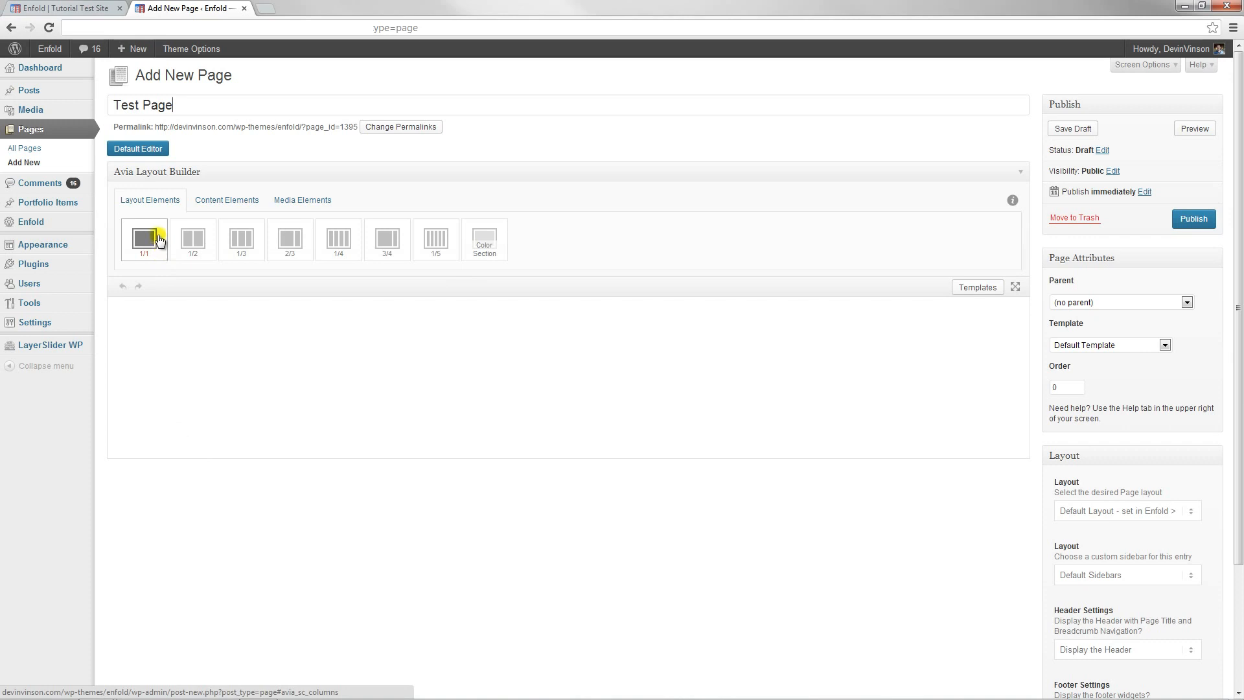
Add a 1/1 column to the empty layout and place a Text Block inside it
left_click_drag(156, 243, 216, 367)
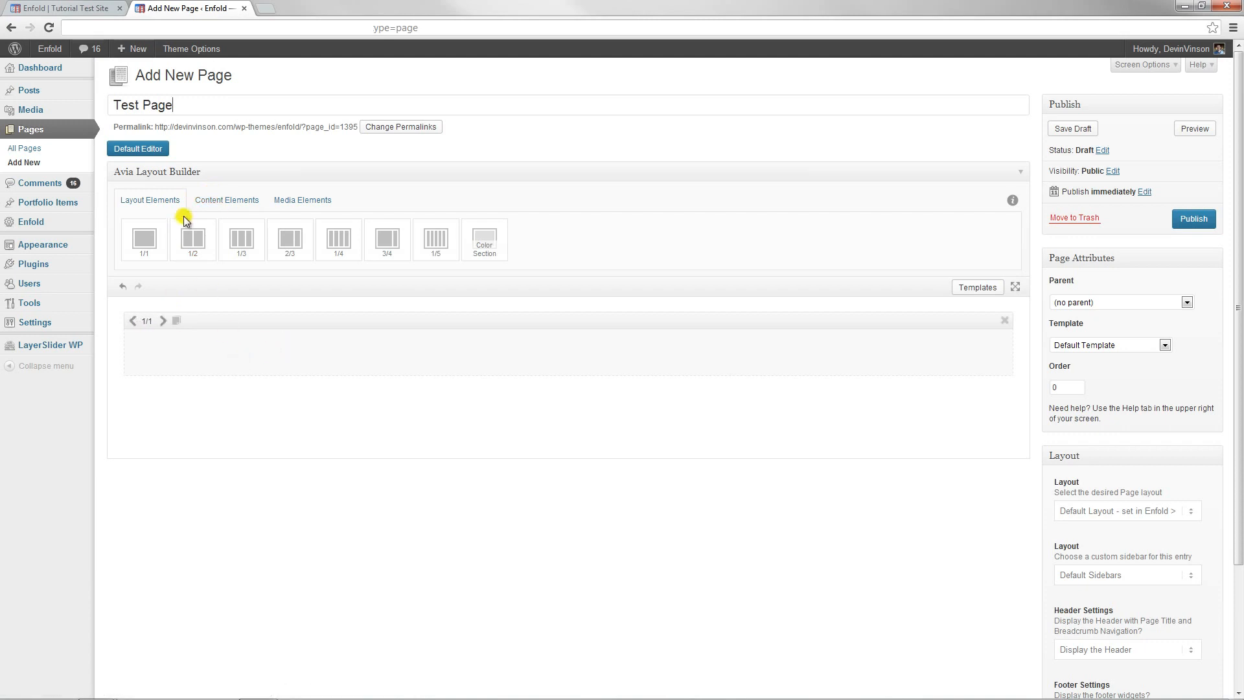
left_click(231, 205)
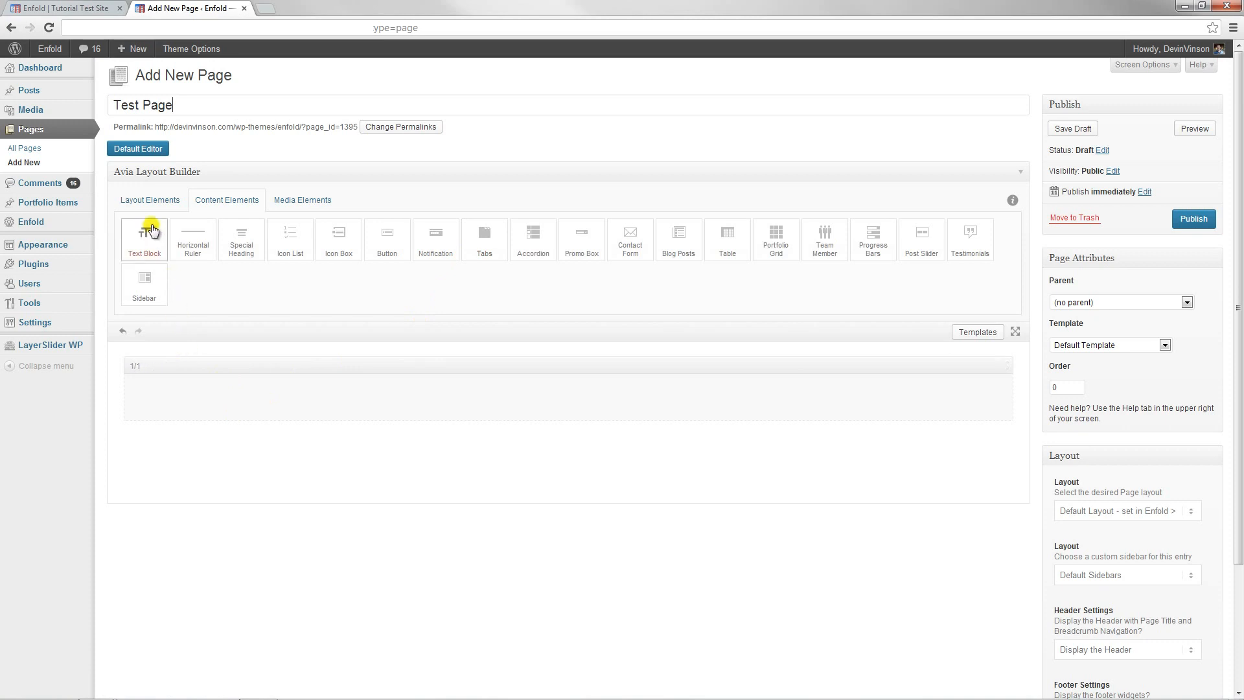
left_click_drag(144, 241, 172, 407)
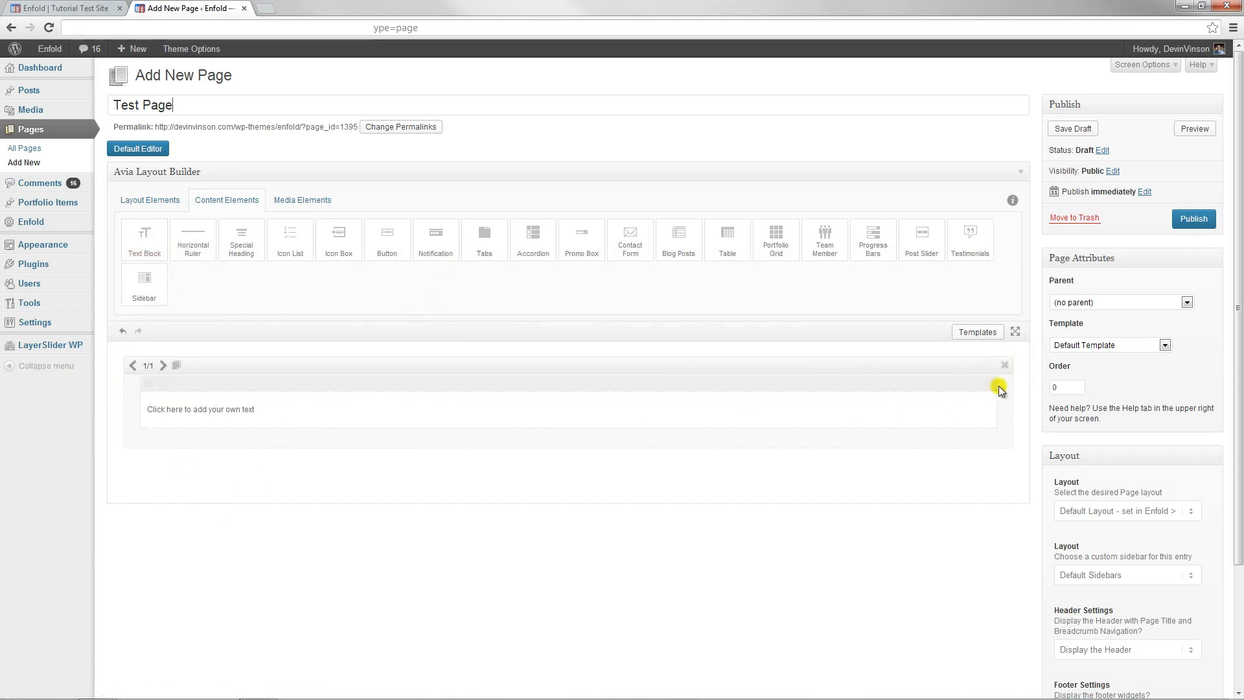
Delete the text block and its 1/1 column, and return to the layout elements
left_click(990, 385)
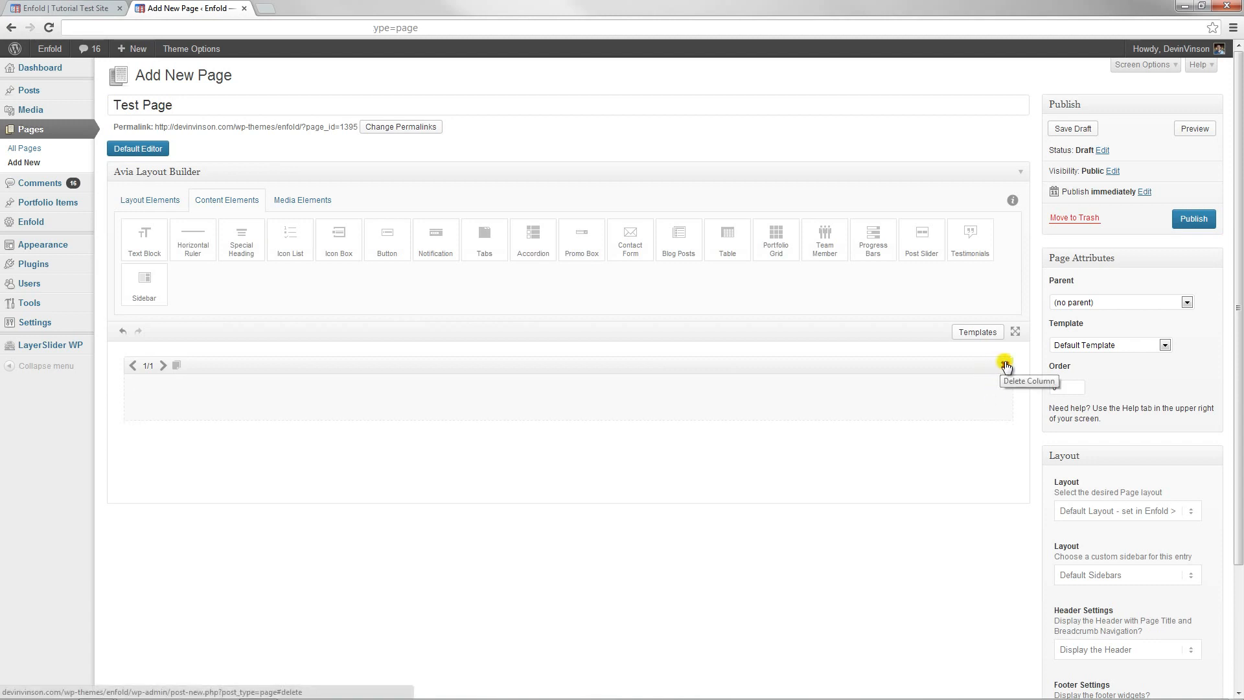
left_click(1005, 366)
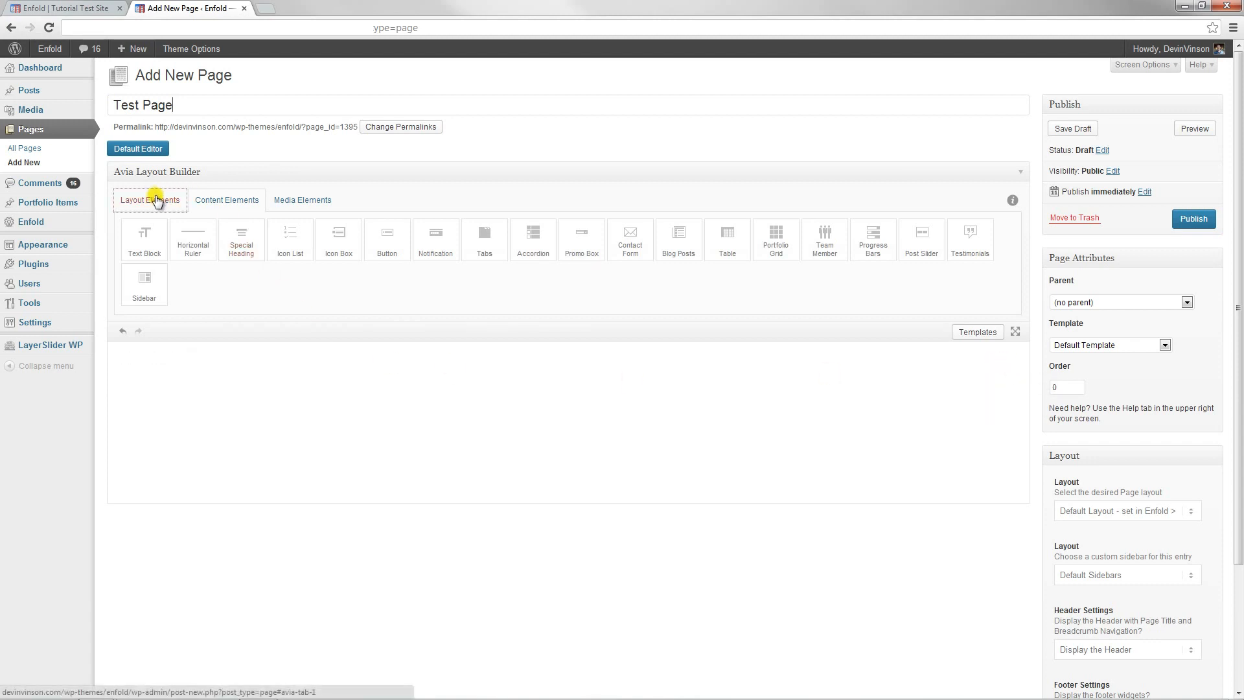
left_click(140, 200)
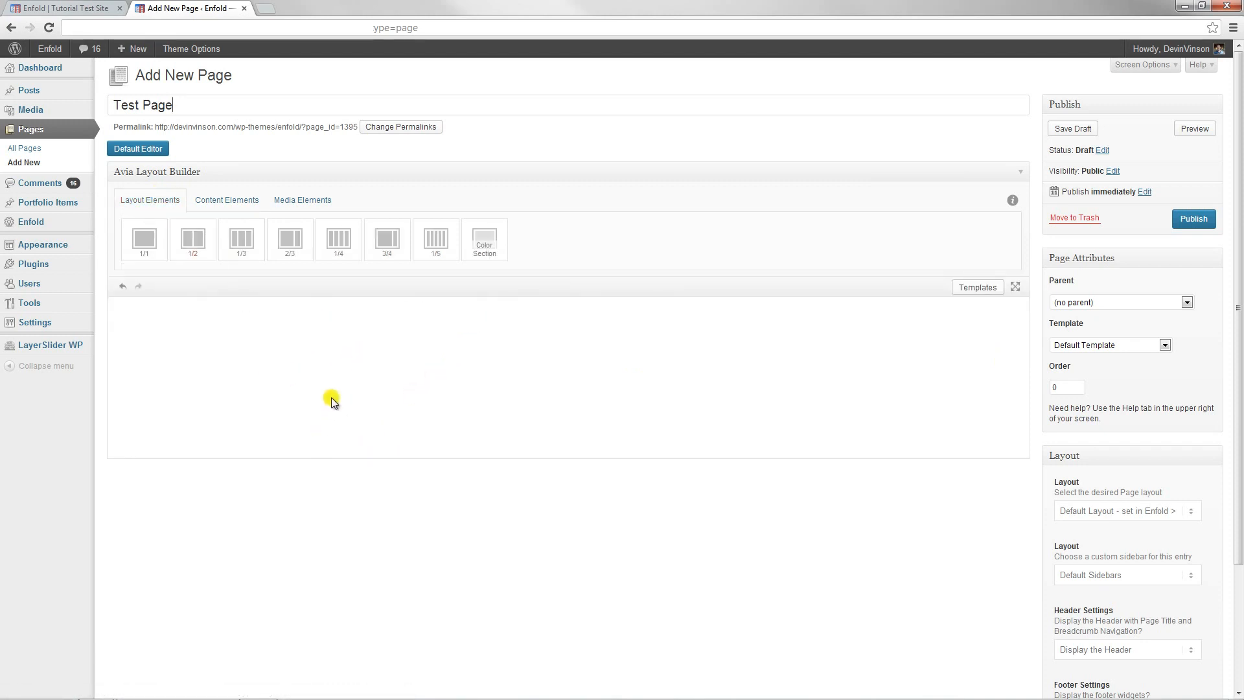
scroll(331, 398, "down", 1)
scroll(295, 266, "up", 1)
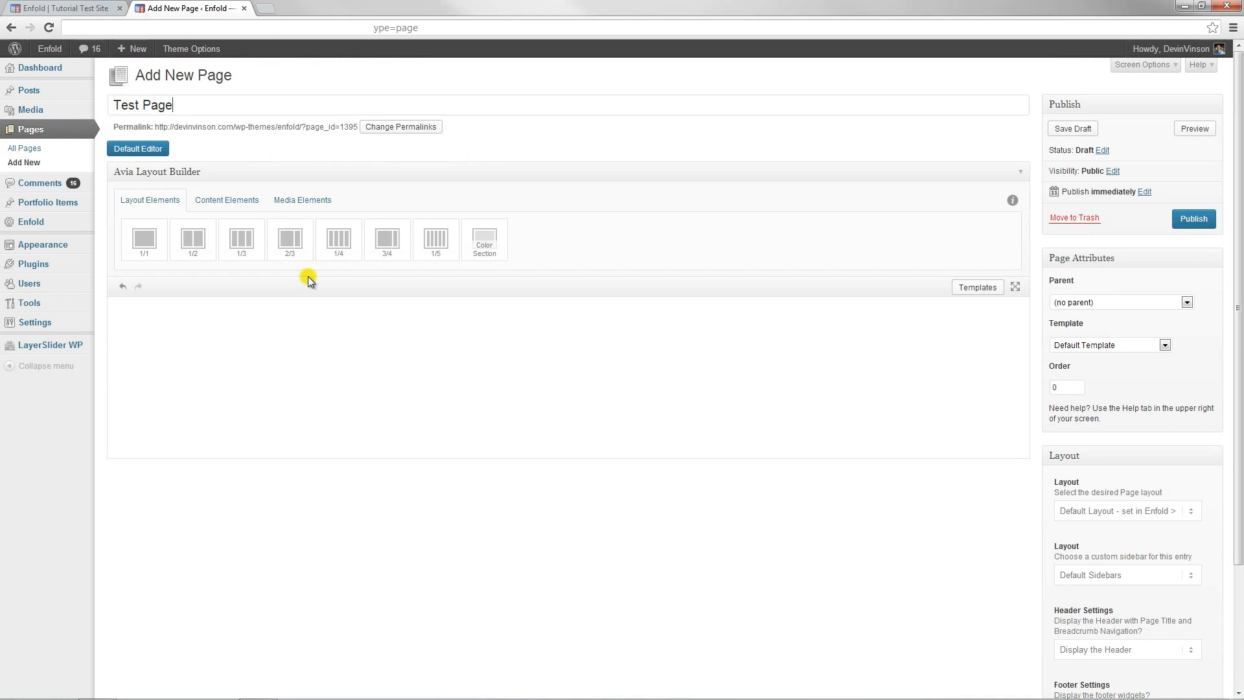
Add an Advanced Layerslider to the layout and set its slider to "Why Enfold - Small Header"
left_click(320, 204)
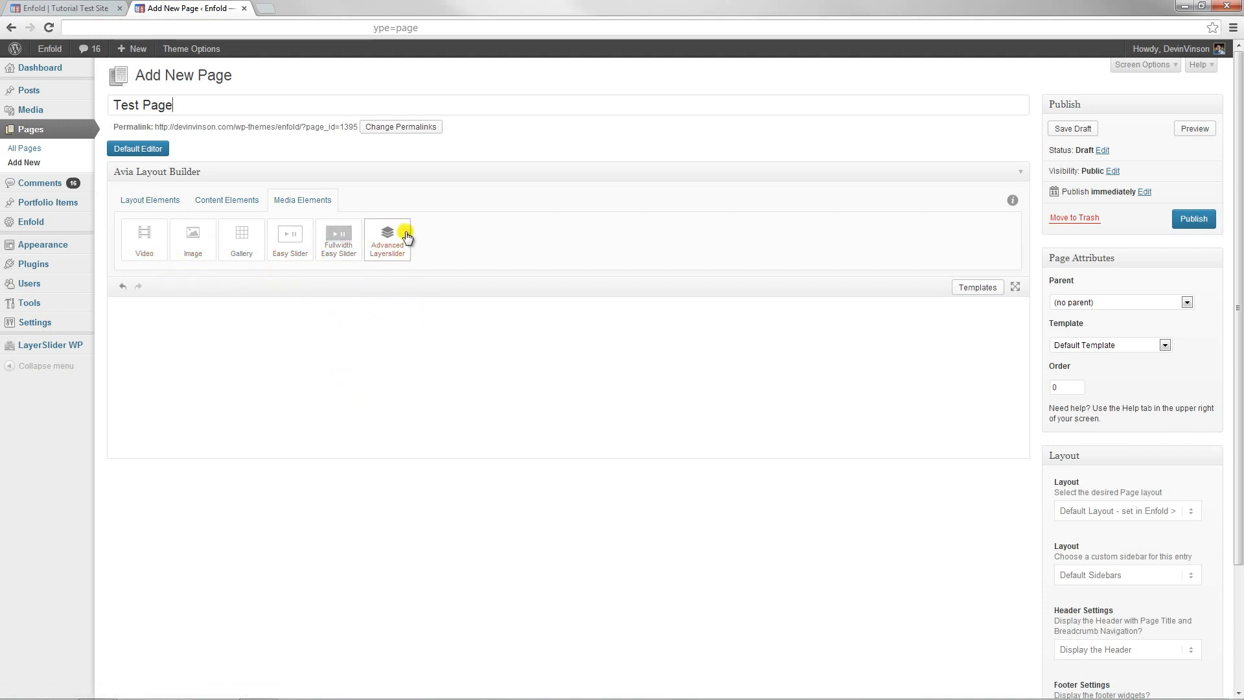
left_click_drag(398, 236, 453, 358)
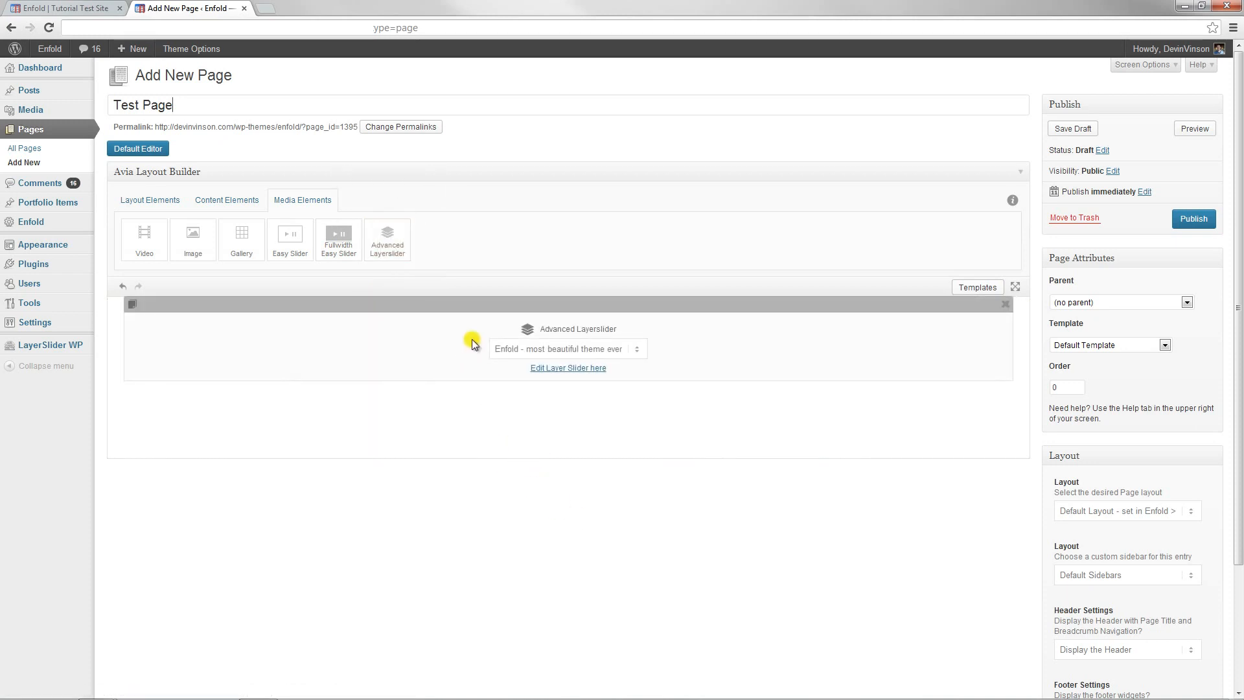
left_click(501, 348)
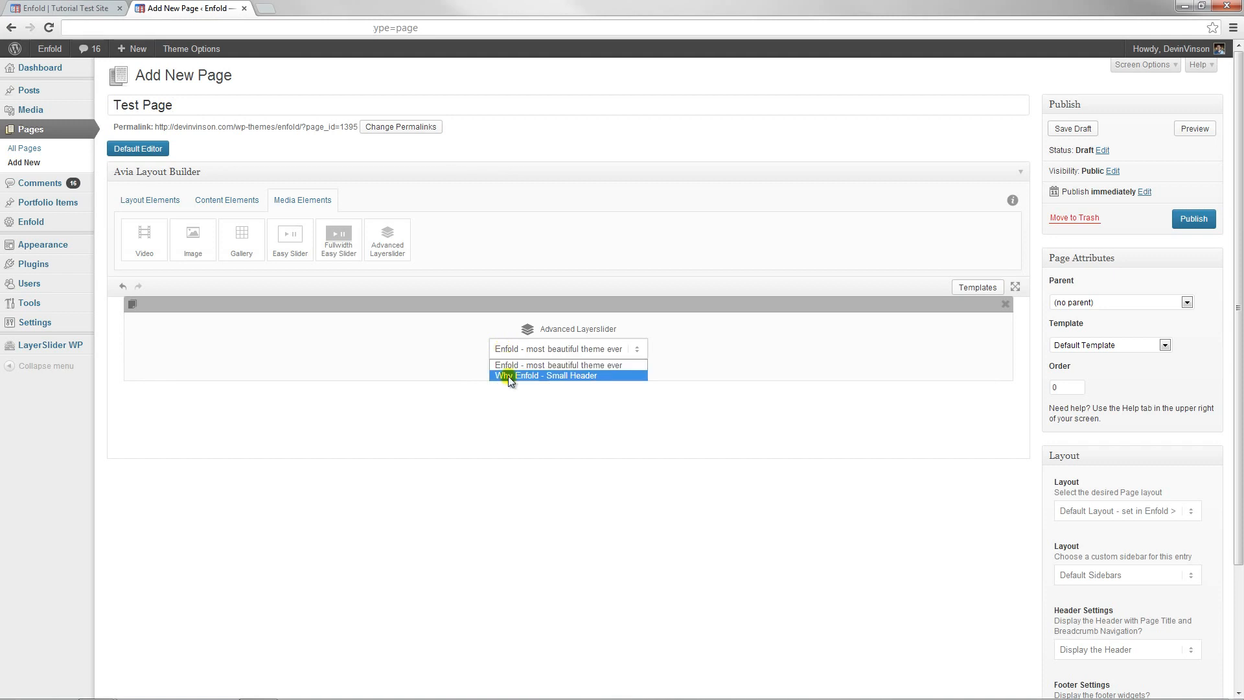
left_click(338, 353)
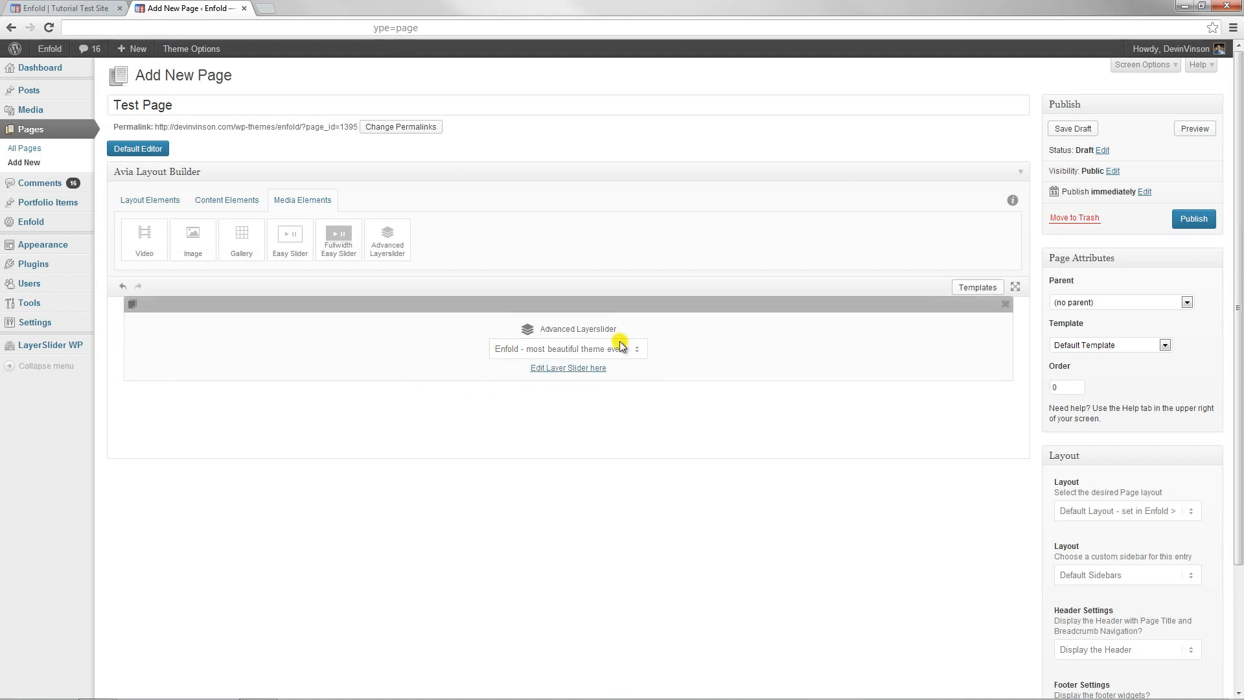
left_click(619, 344)
mouse_move(59, 345)
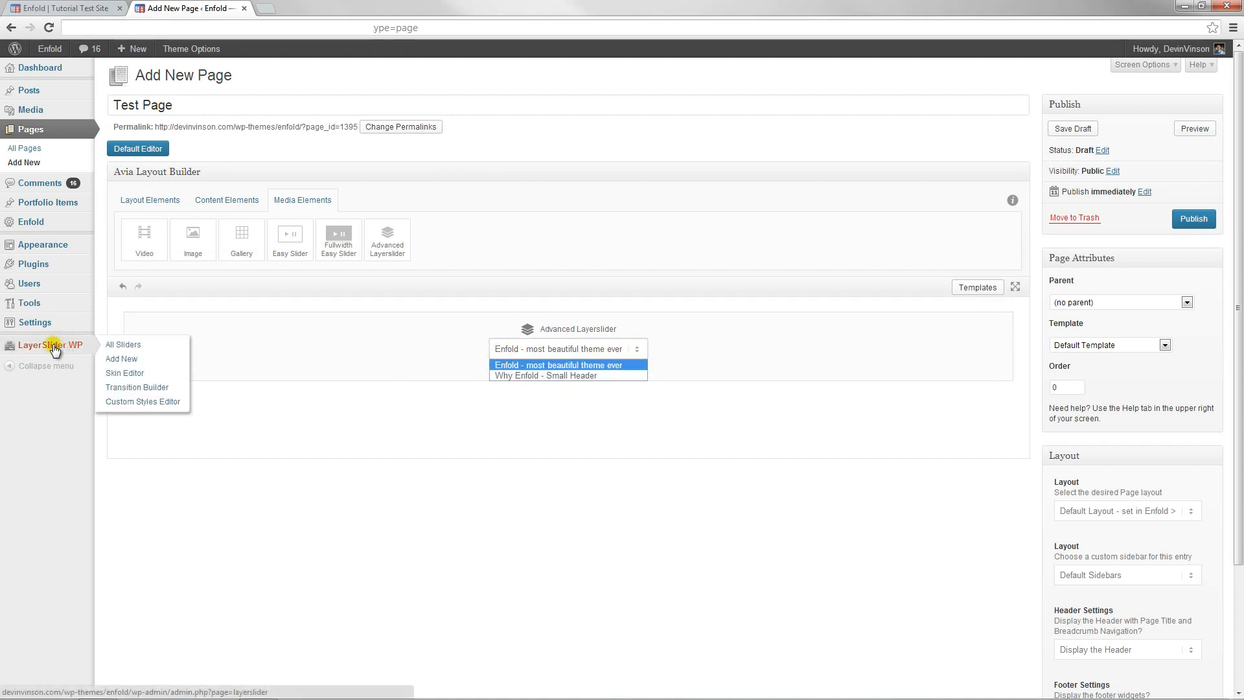
left_click(553, 429)
left_click(614, 352)
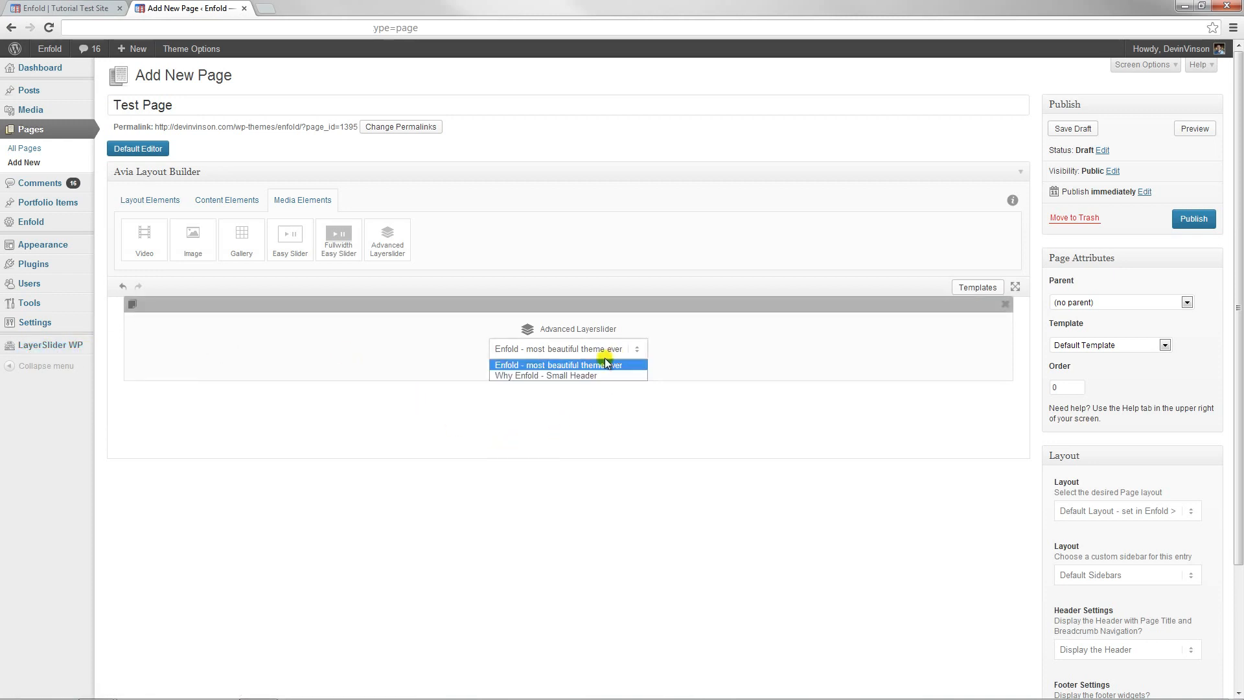
left_click(543, 374)
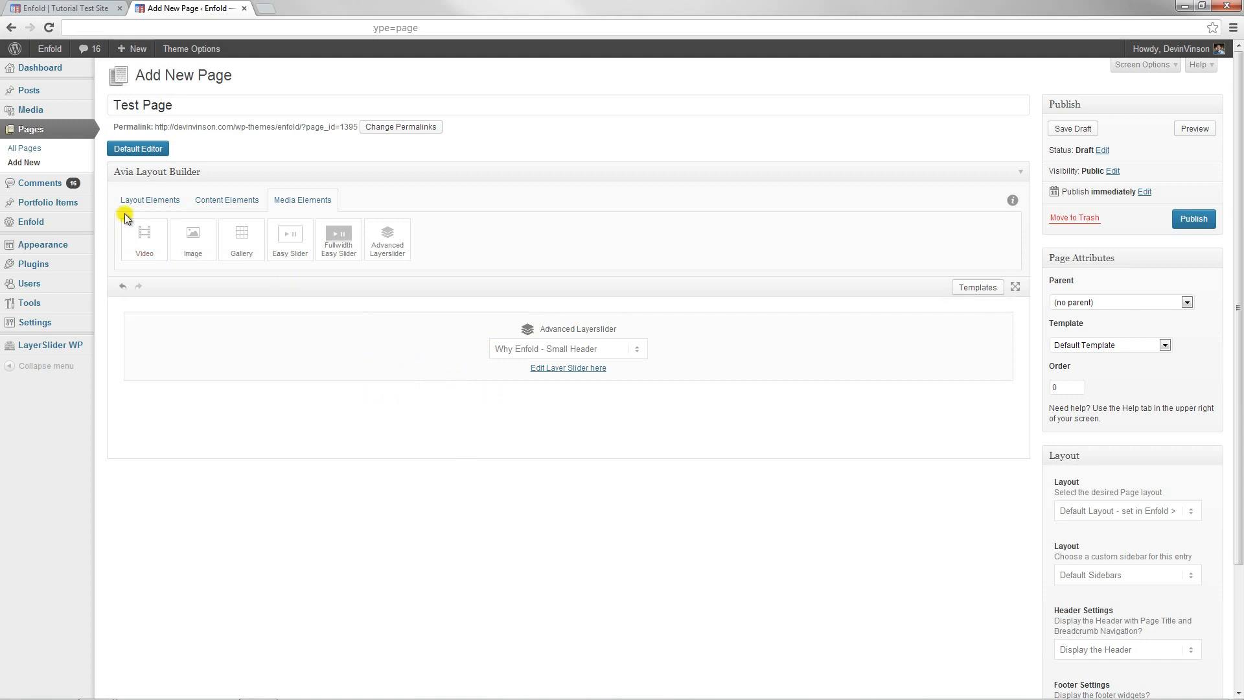
Add two 1/3 columns side by side below the layer slider and clone the second one to fill the row
left_click(163, 199)
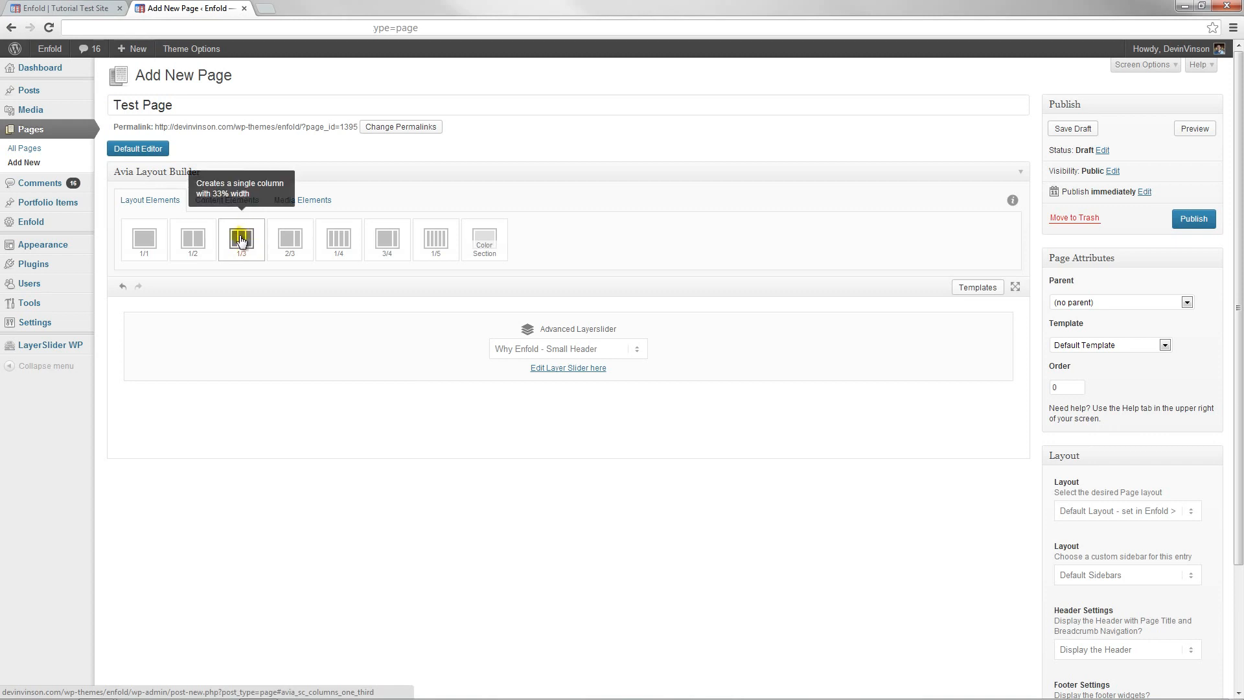
left_click_drag(240, 239, 217, 416)
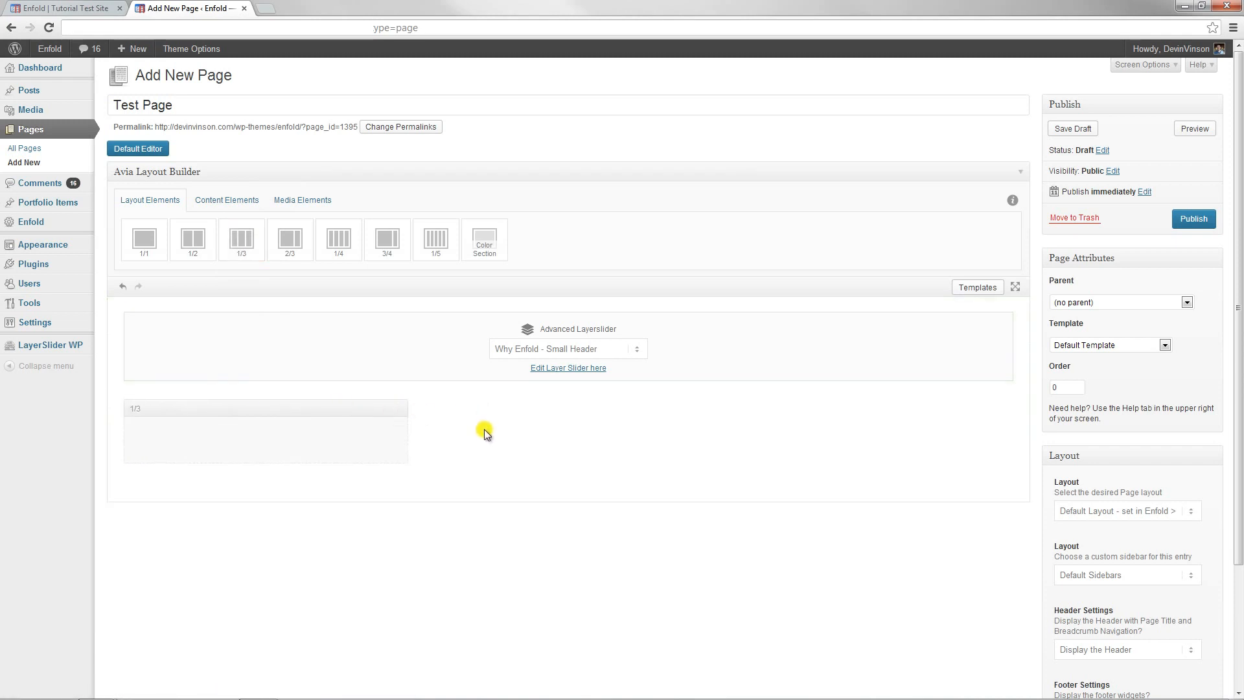
left_click_drag(243, 242, 499, 438)
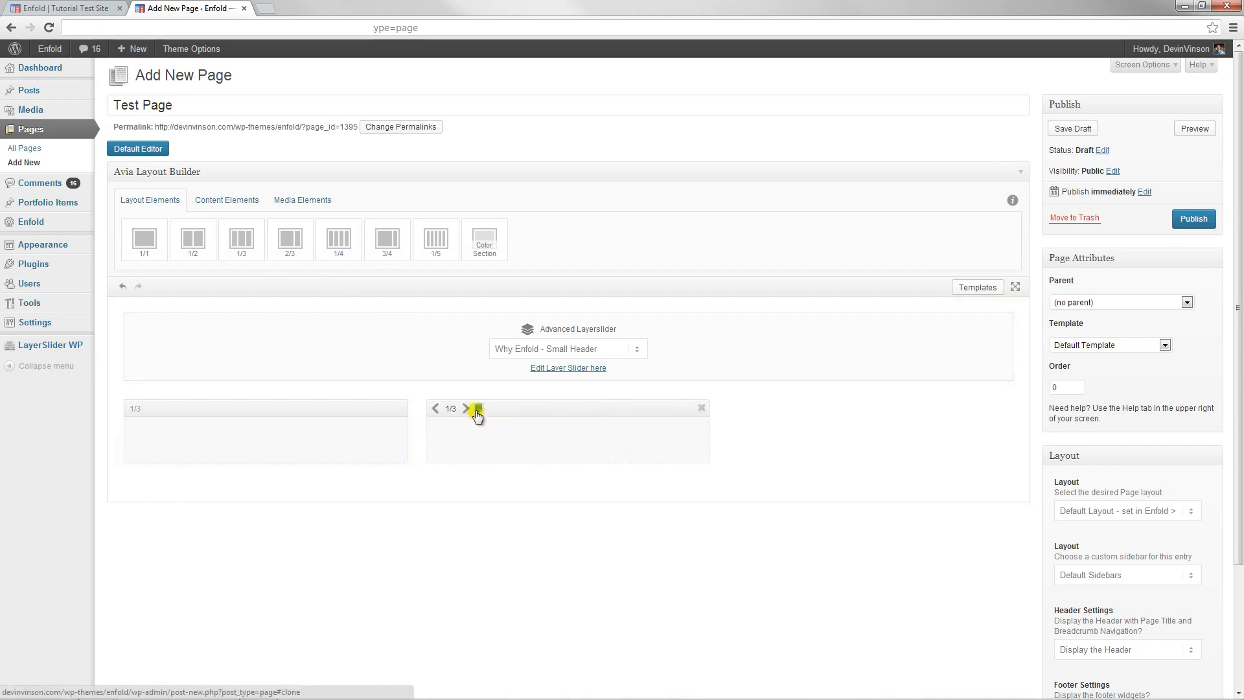
left_click(479, 409)
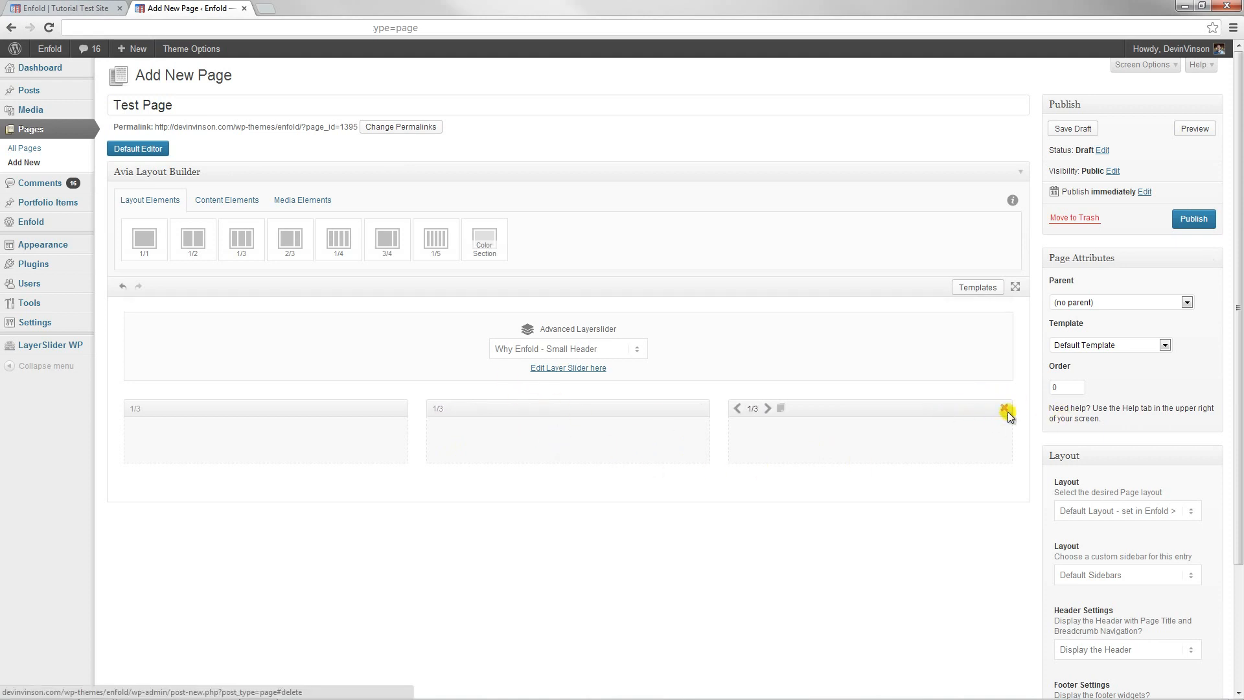
Delete the third and second 1/3 columns, keeping only the first one below the layer slider
left_click(1006, 411)
left_click(701, 409)
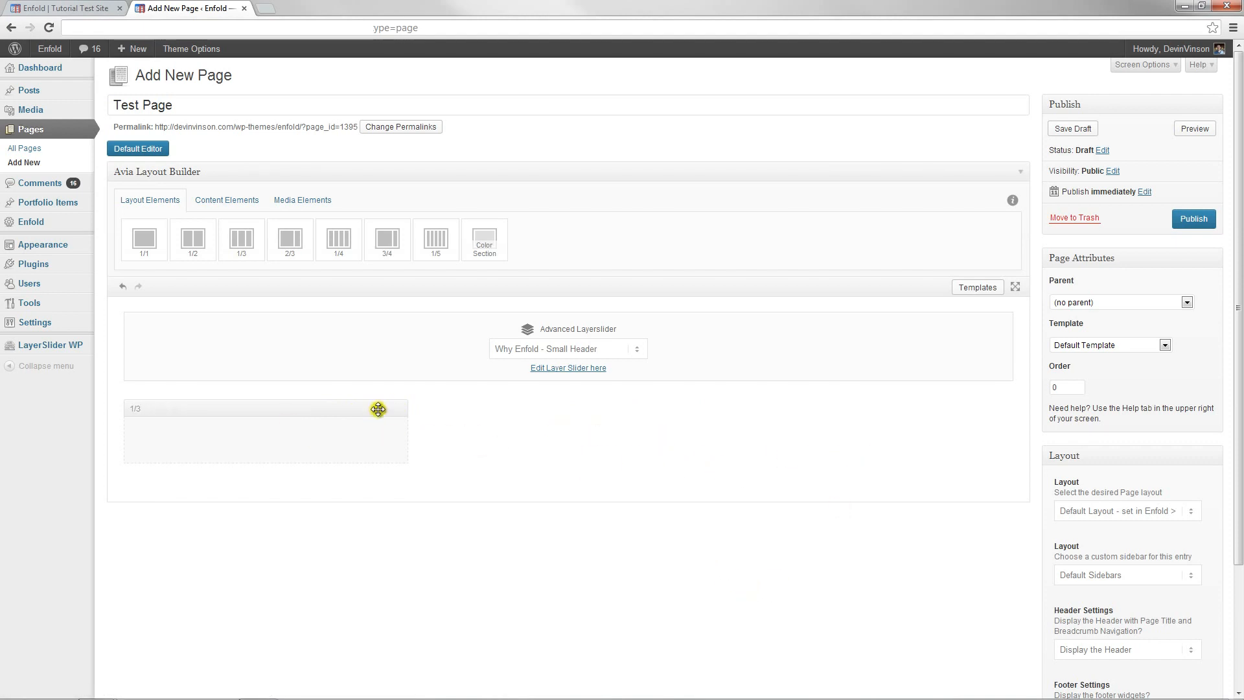
Add an Icon Box to the 1/3 column below the layer slider and clone that column twice to fill the row
left_click(214, 209)
scroll(389, 308, "down", 1)
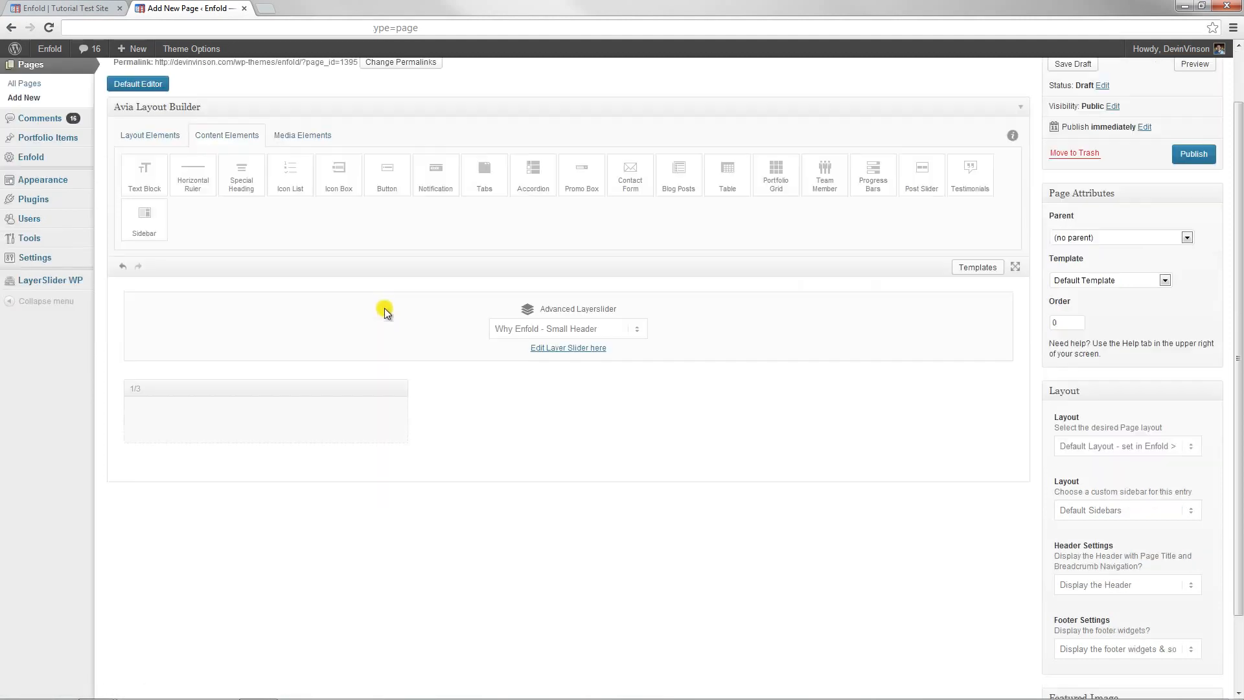
left_click_drag(346, 165, 289, 418)
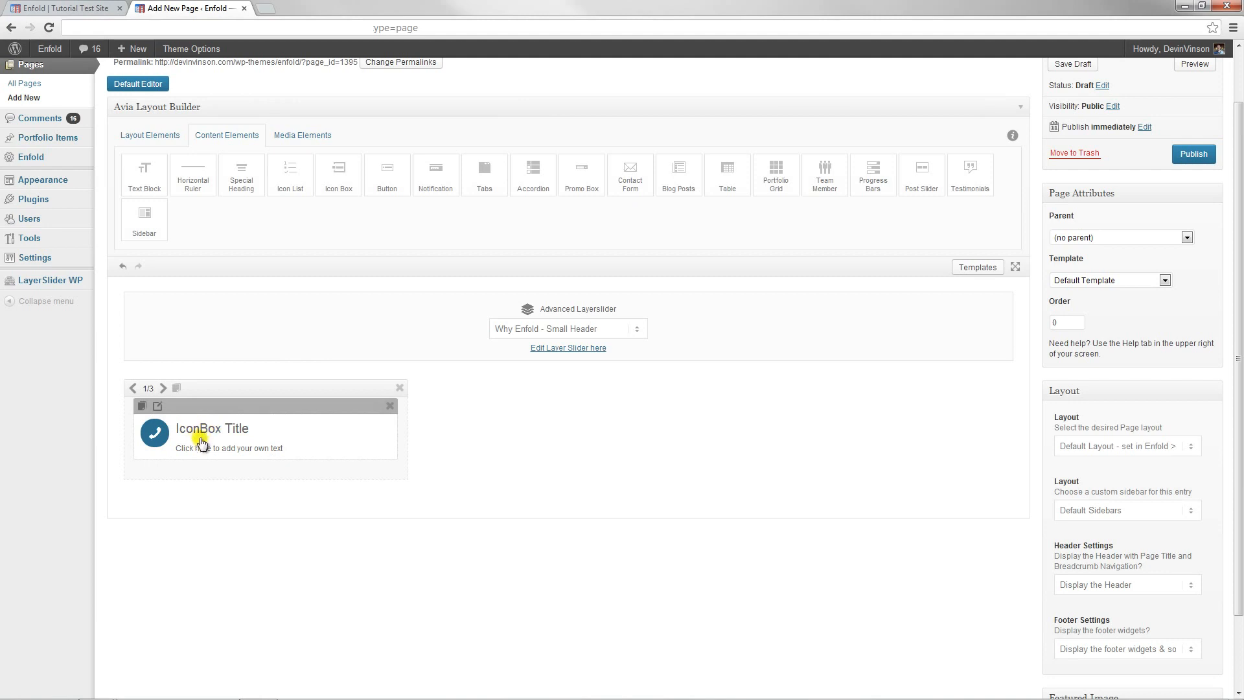
left_click(177, 389)
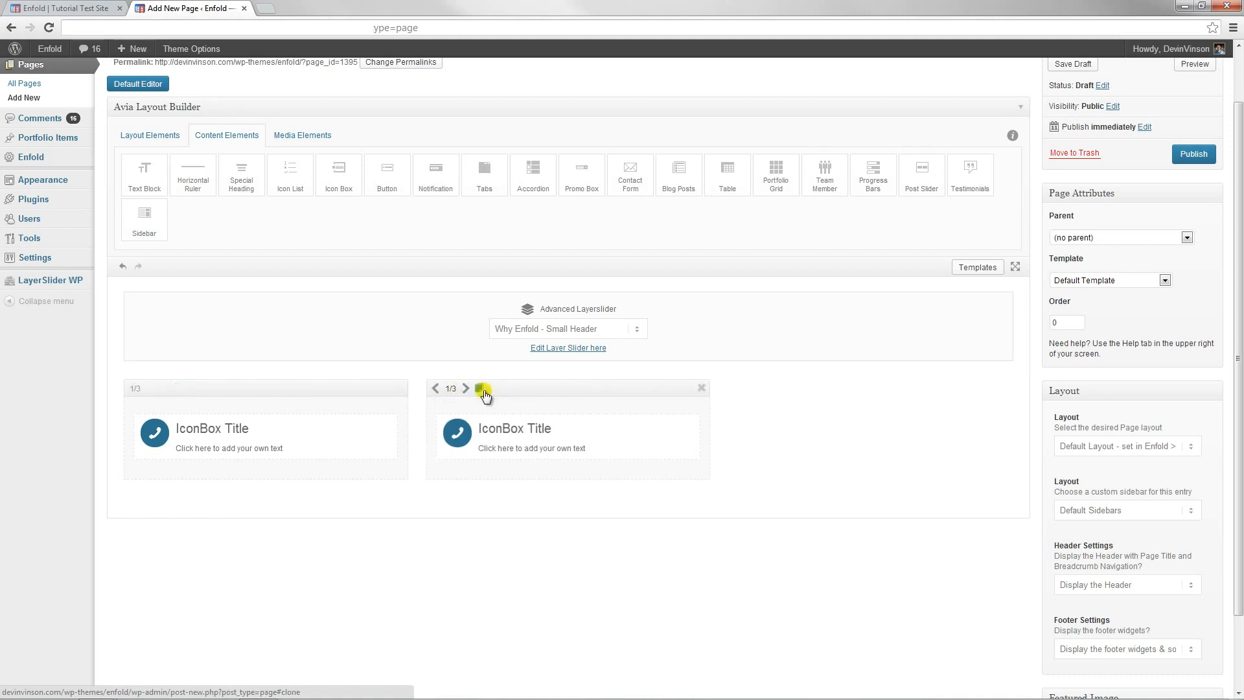
left_click(479, 388)
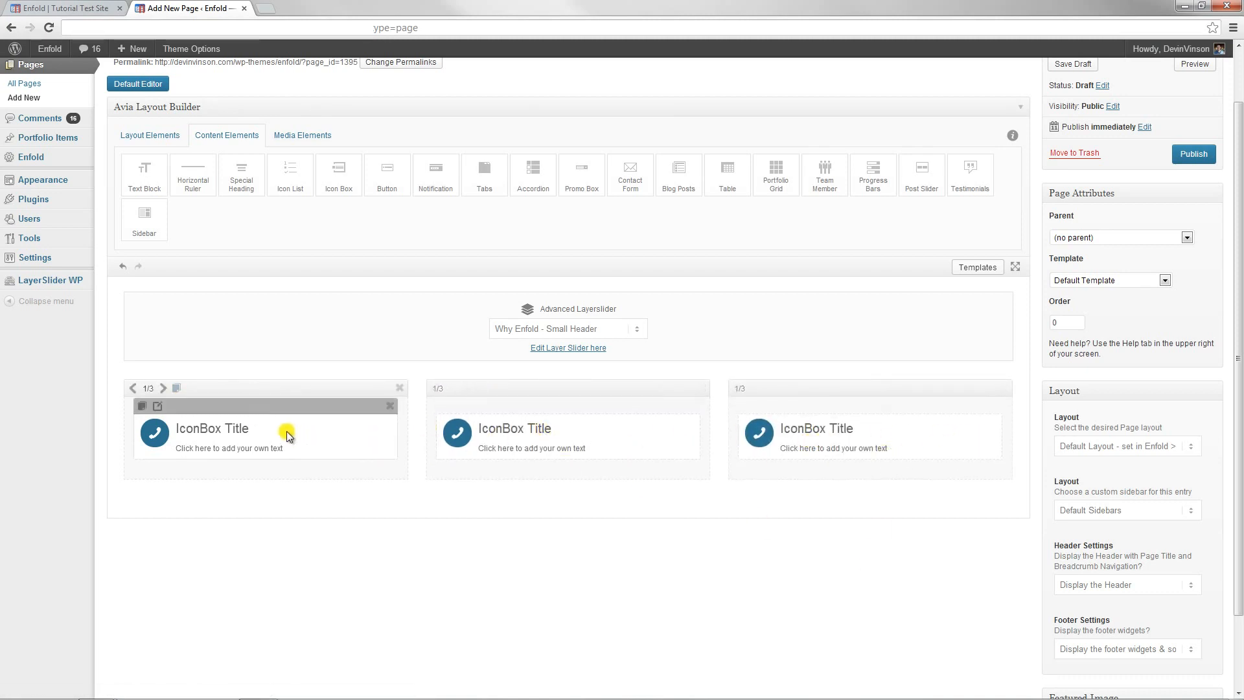
Examine the first Icon Box's available icons, icon position, title and content options, and close its settings without saving
left_click(158, 407)
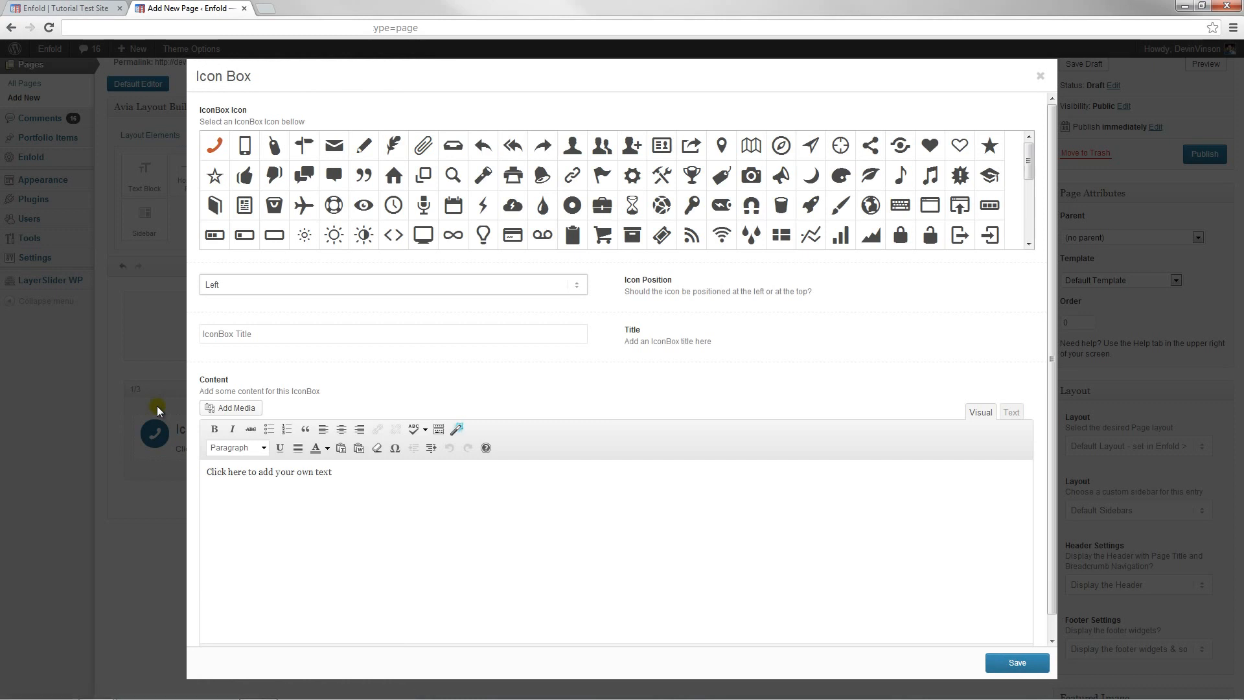
left_click(525, 276)
left_click(754, 328)
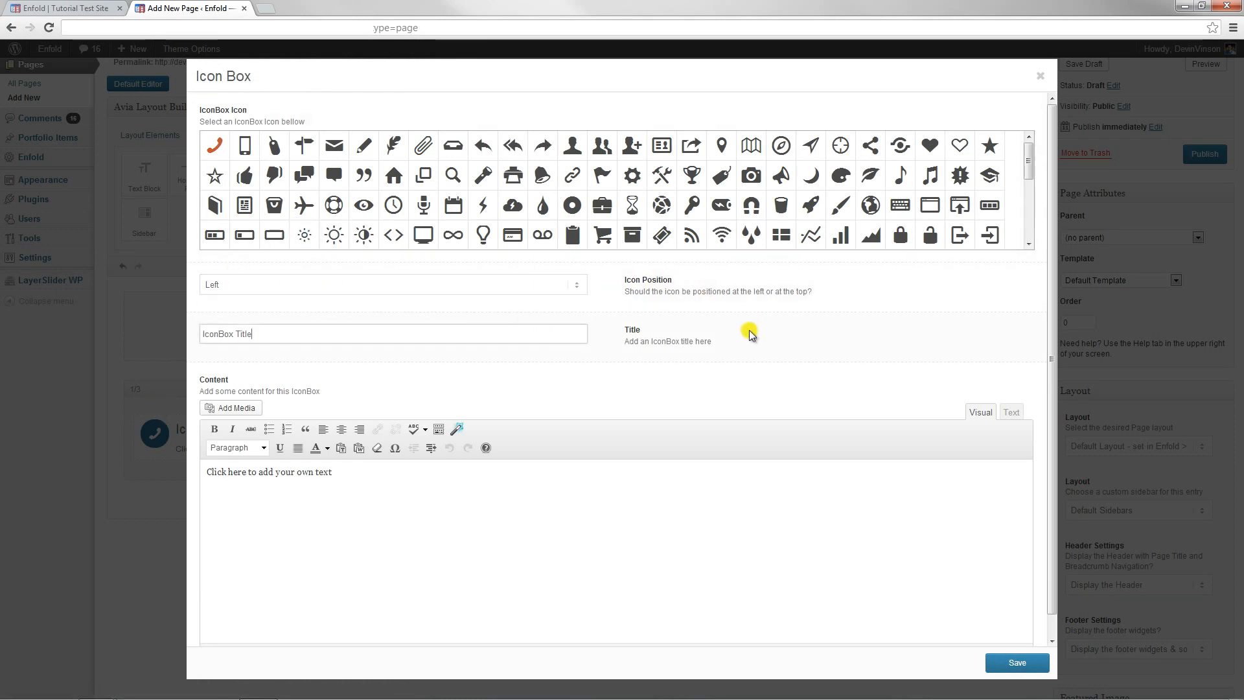
scroll(797, 188, "down", 5)
scroll(813, 167, "down", 4)
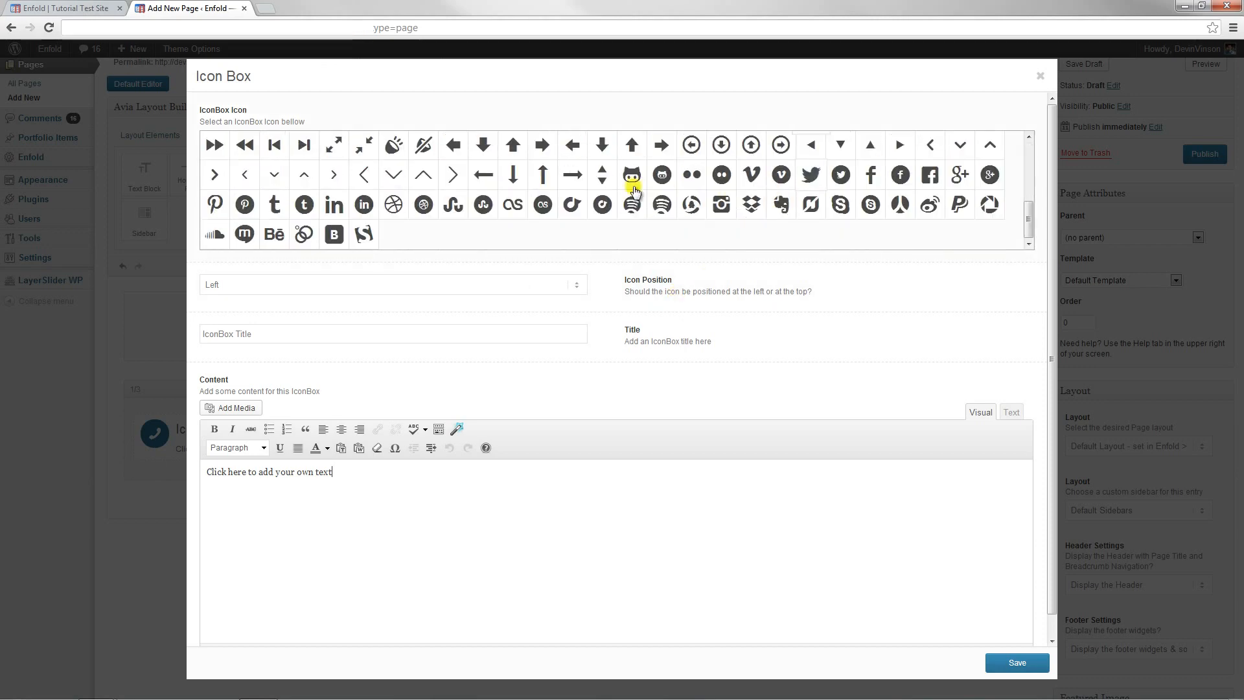
scroll(443, 161, "up", 9)
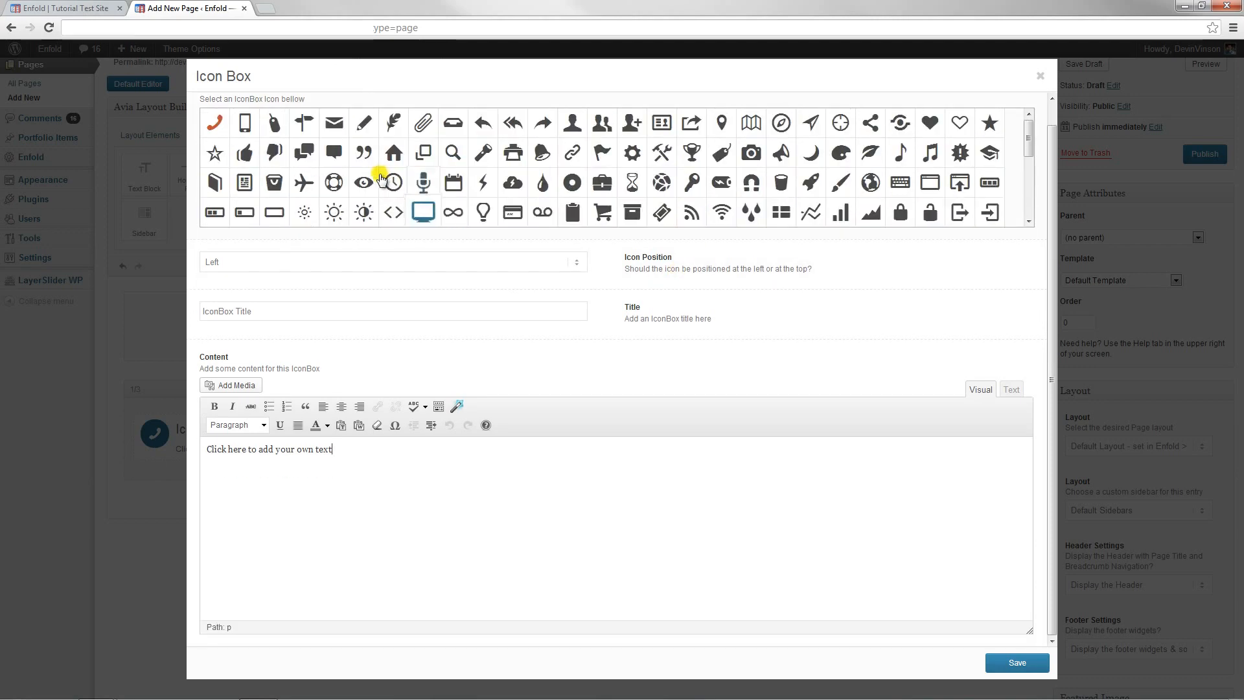
left_click(1039, 78)
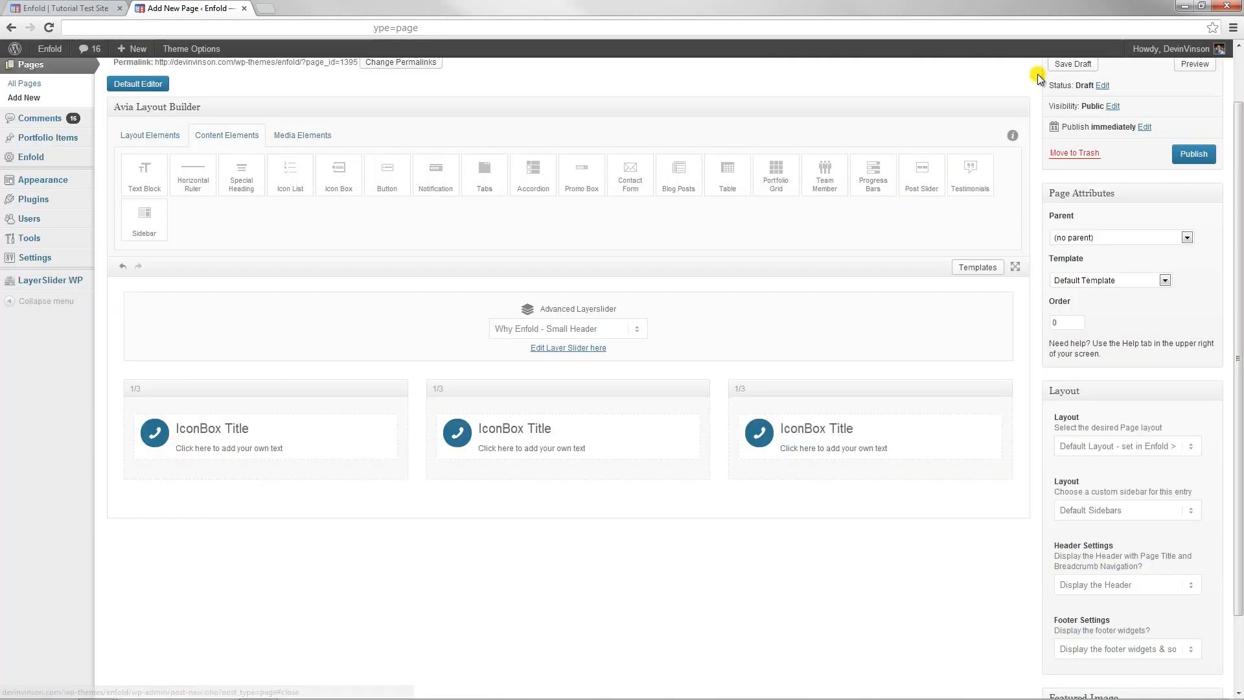
Add a Color Section below the row of three 1/3 columns
scroll(543, 436, "down", 2)
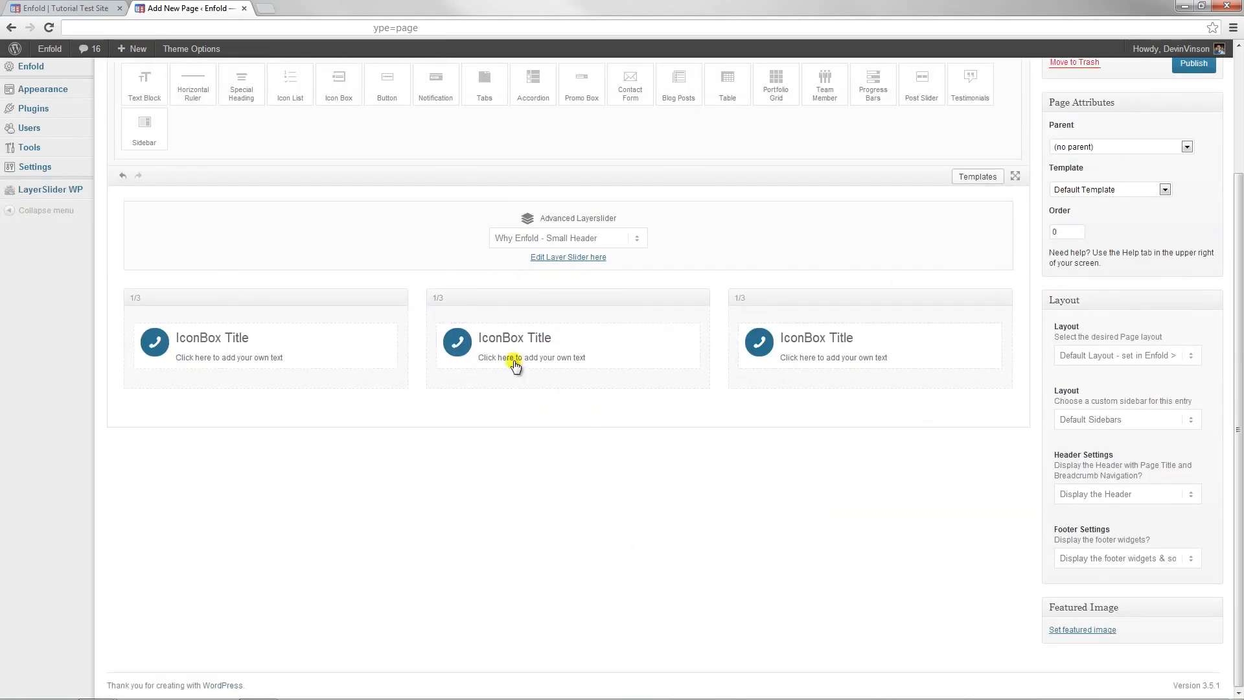
scroll(515, 366, "up", 3)
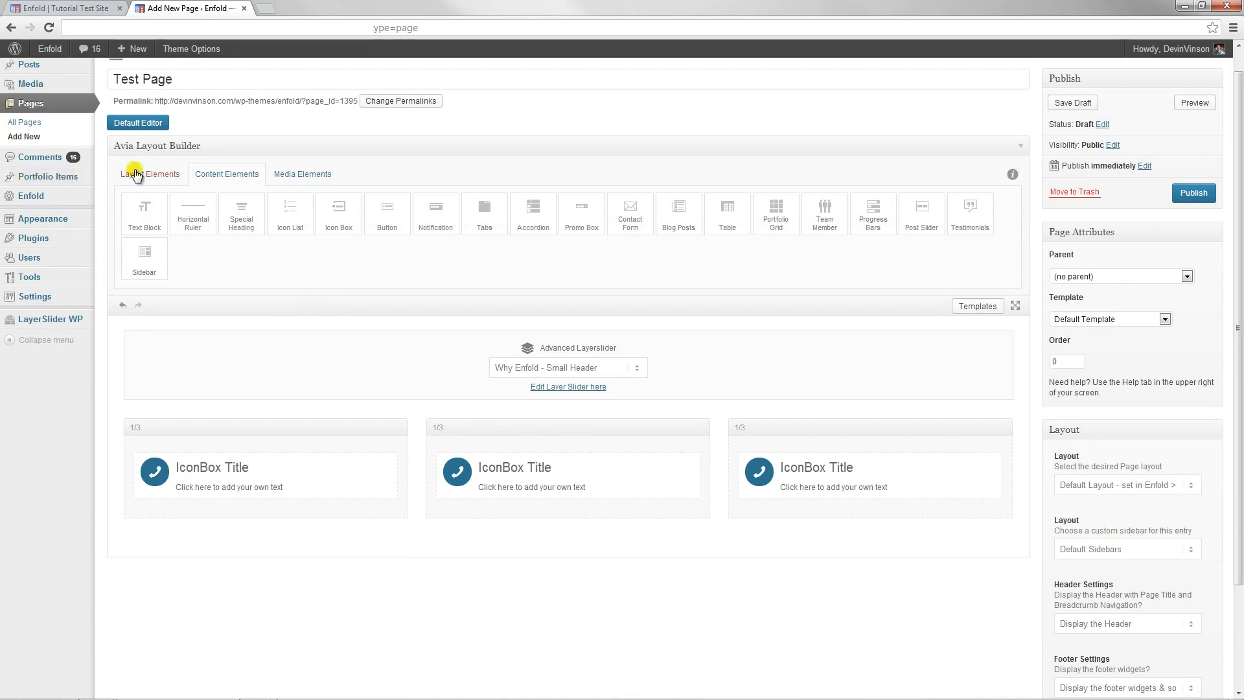
left_click(136, 175)
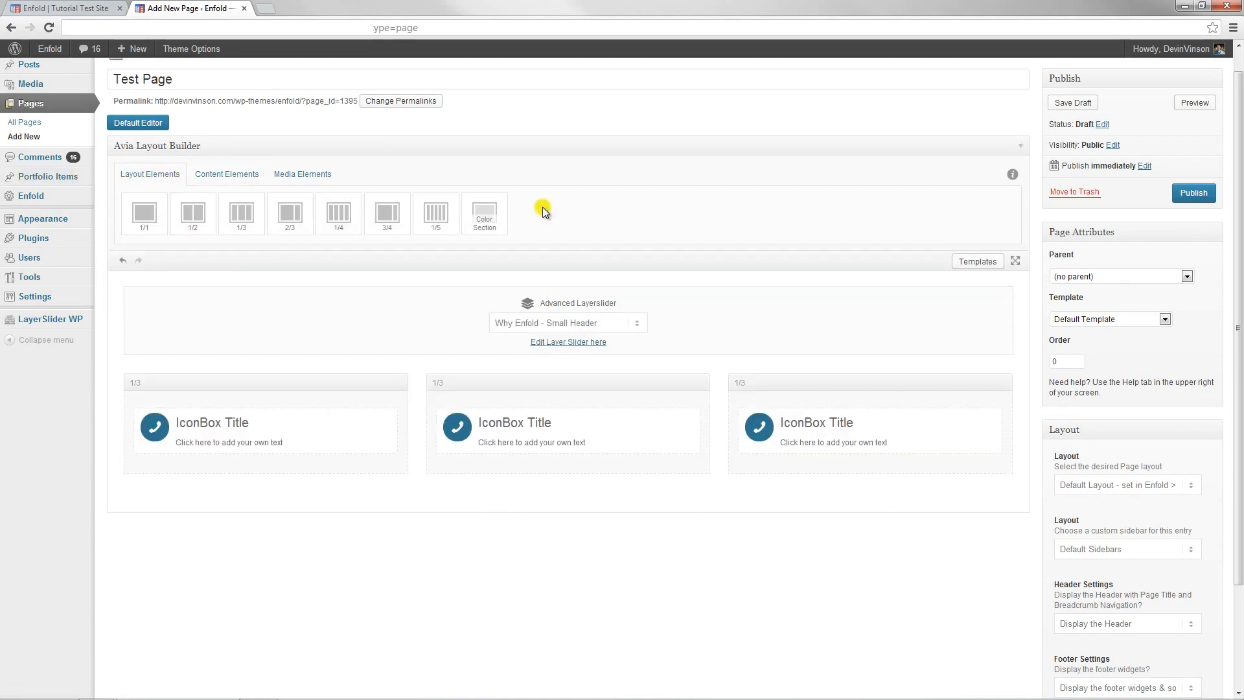
scroll(494, 218, "down", 1)
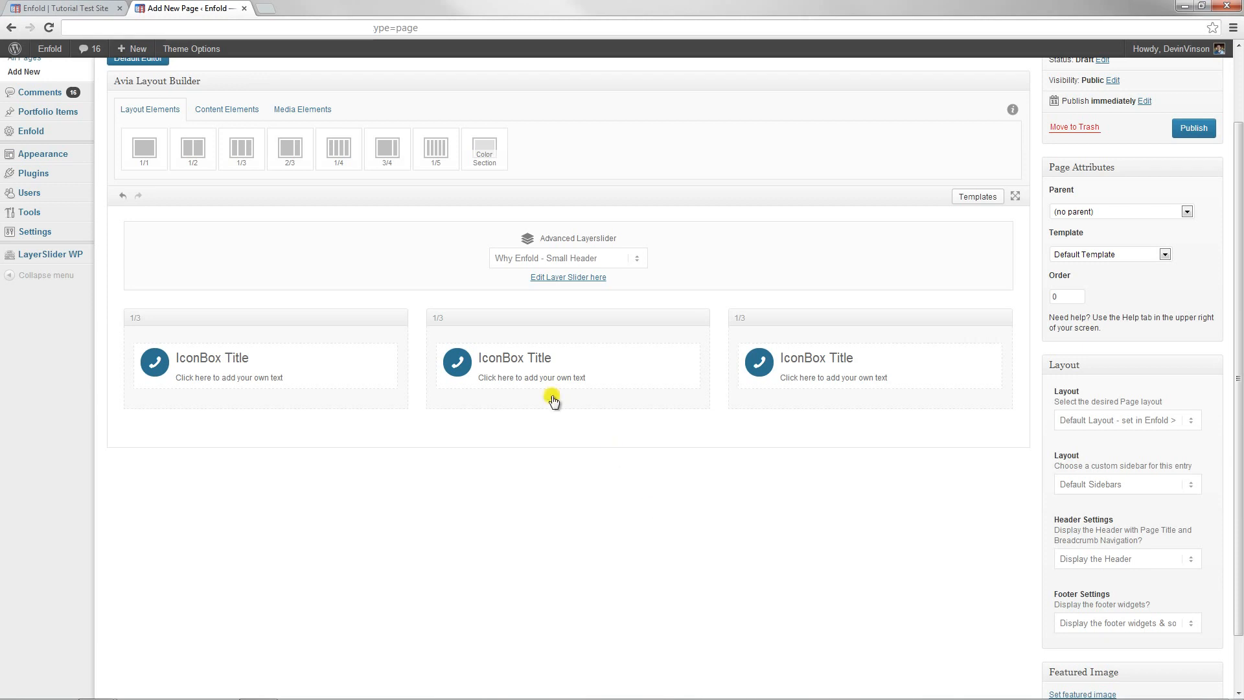
left_click_drag(484, 146, 526, 434)
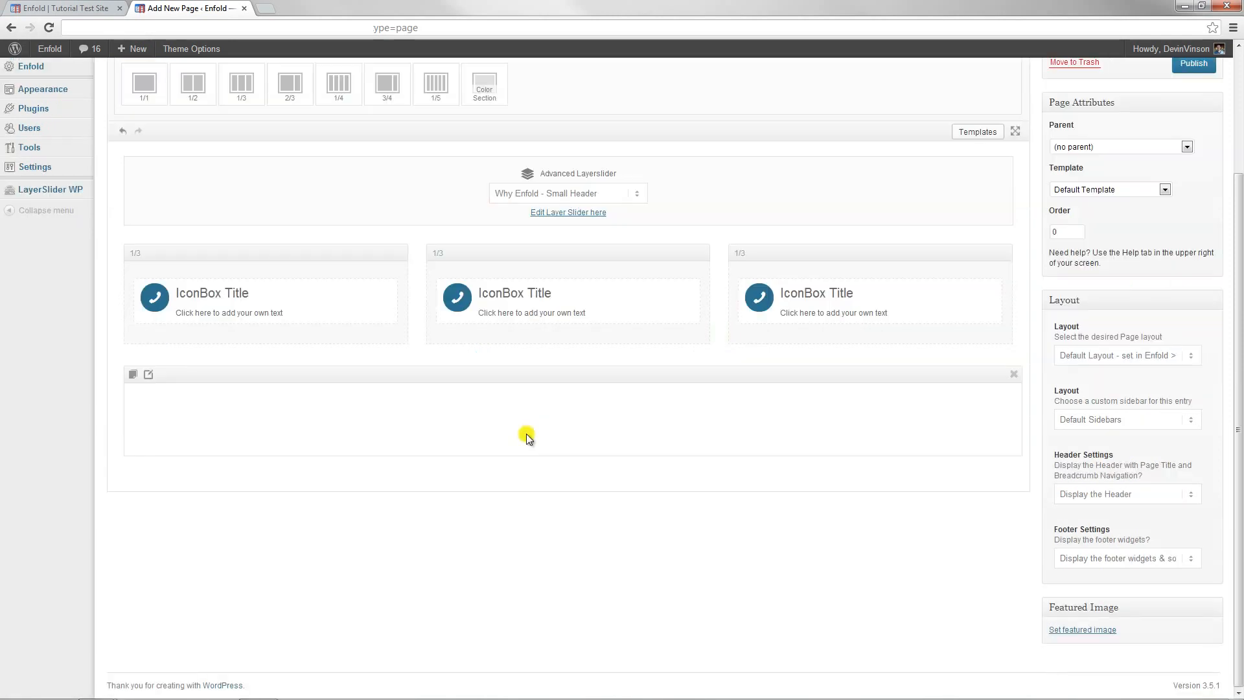
Open the Color Section's settings and review the available section color schemes
left_click(149, 375)
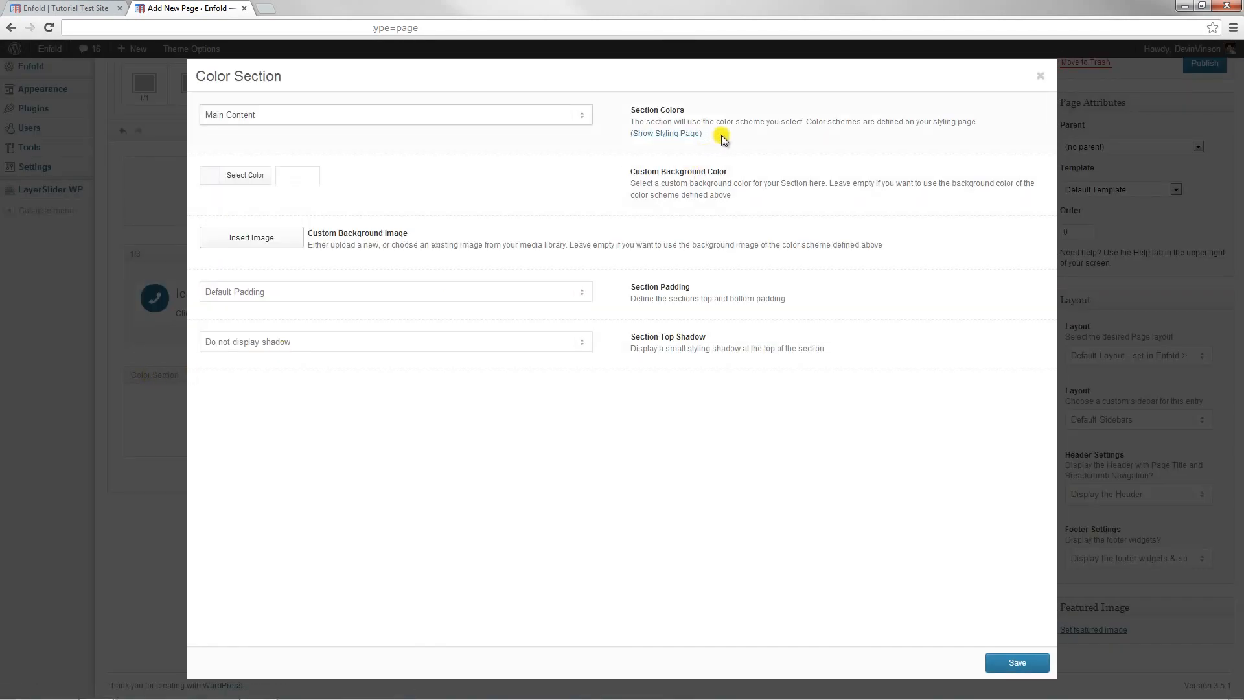
left_click(582, 116)
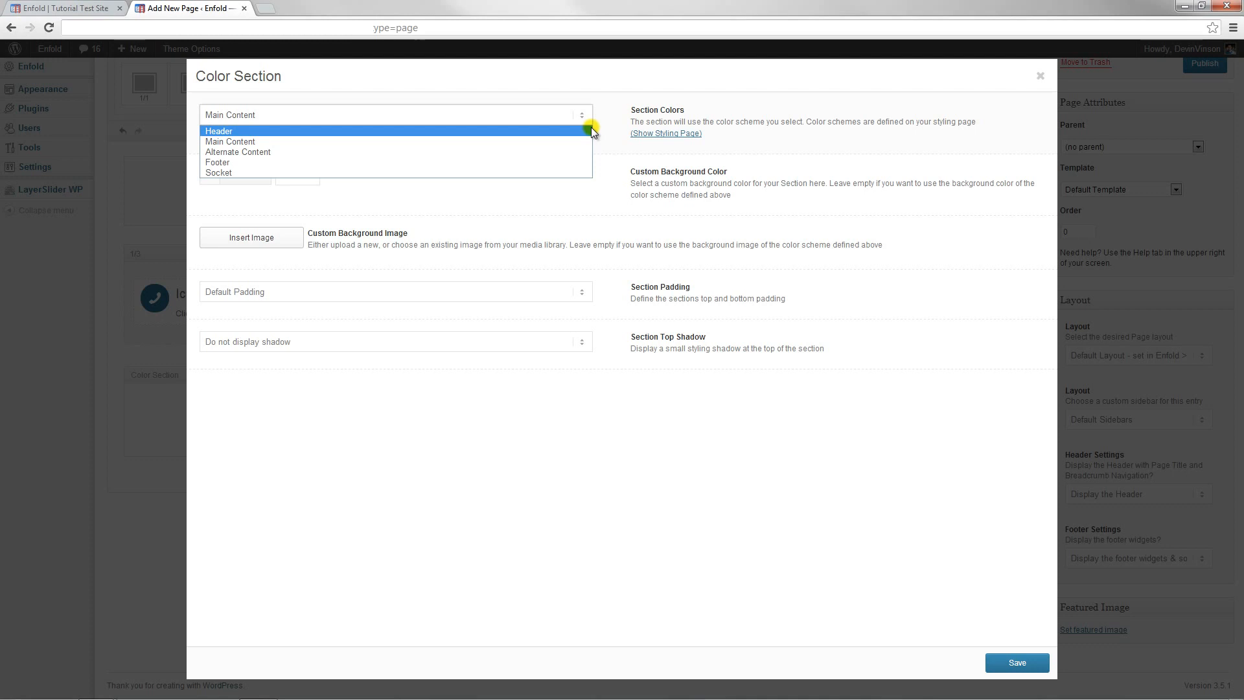
left_click(785, 134)
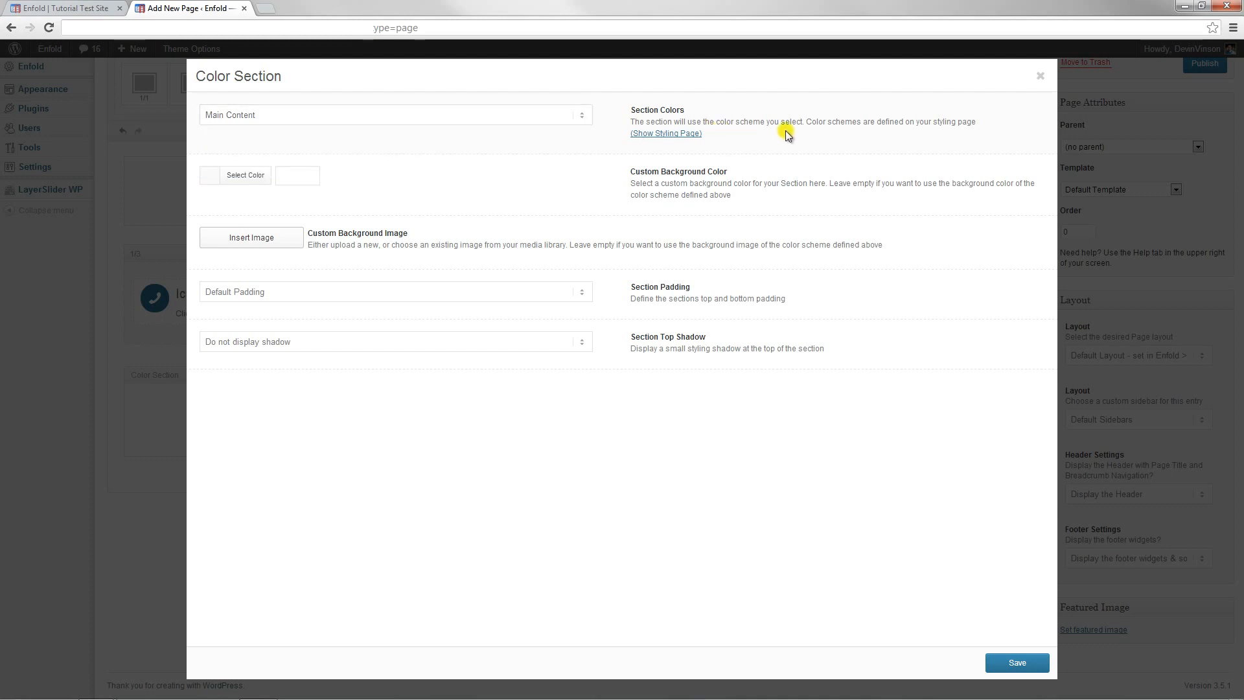
Try the Alternate Content color scheme for the section and switch it back to Main Content
left_click(420, 112)
left_click(322, 149)
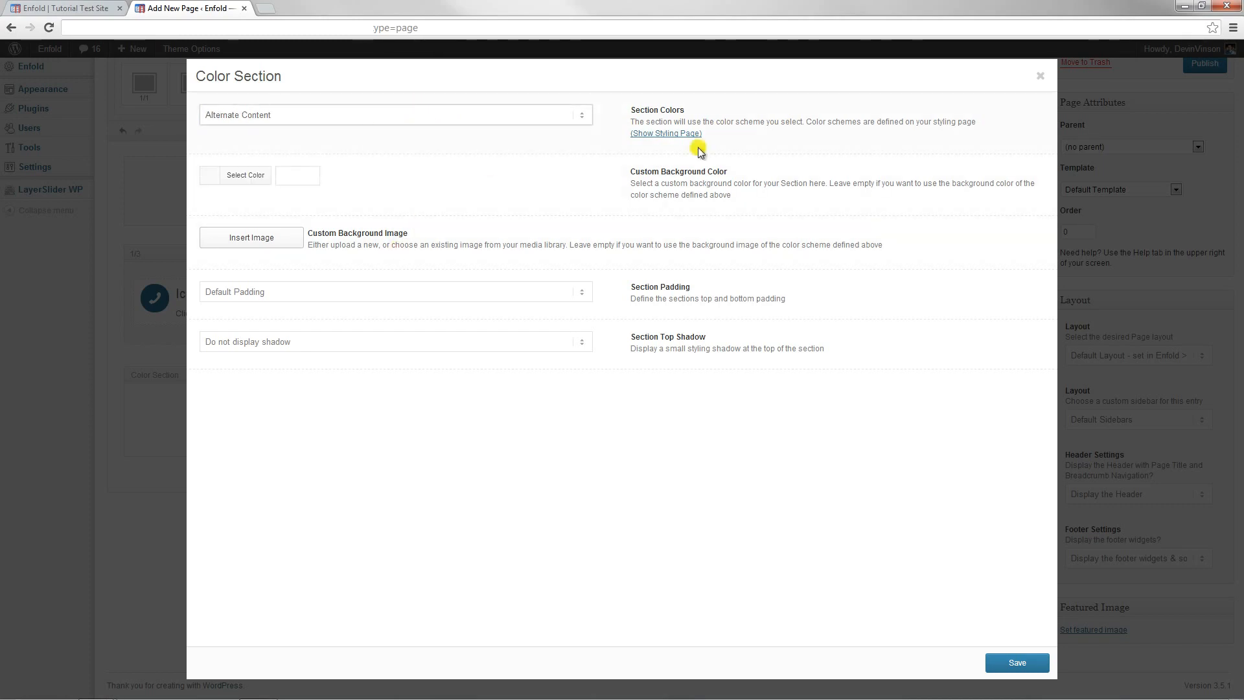
left_click(447, 116)
left_click(346, 142)
left_click_drag(409, 162, 445, 139)
left_click(492, 175)
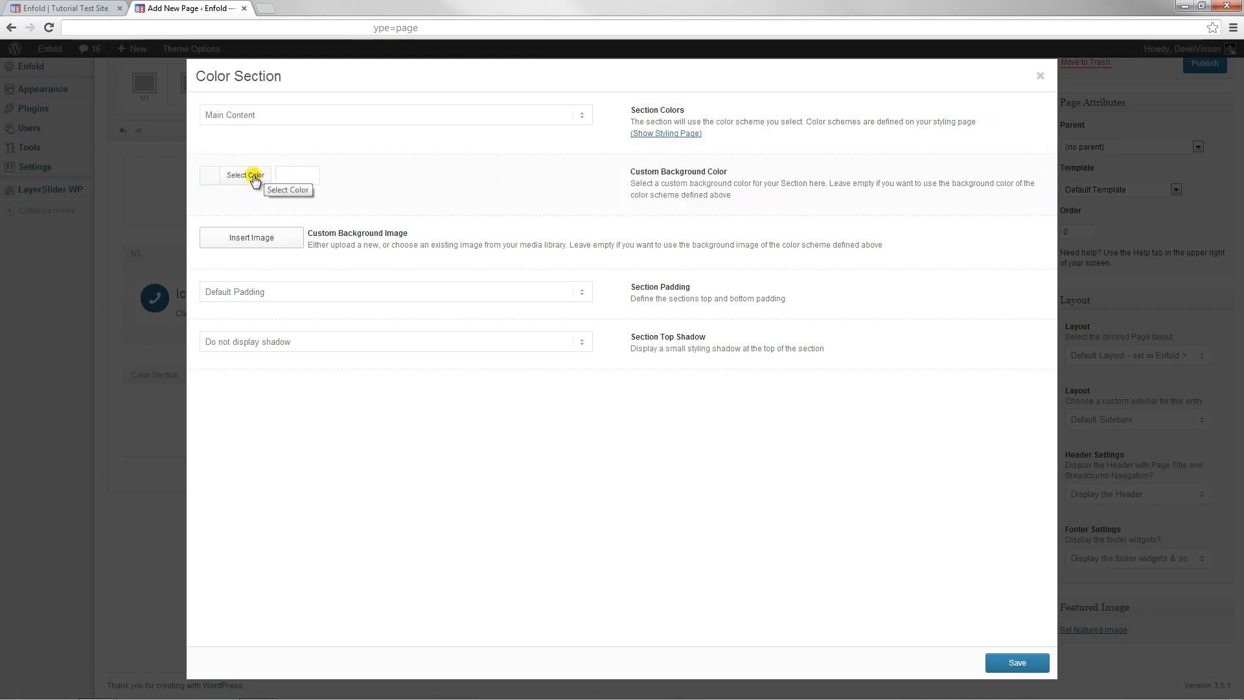
Set the Color Section's custom background color to the red #f73838
left_click(252, 175)
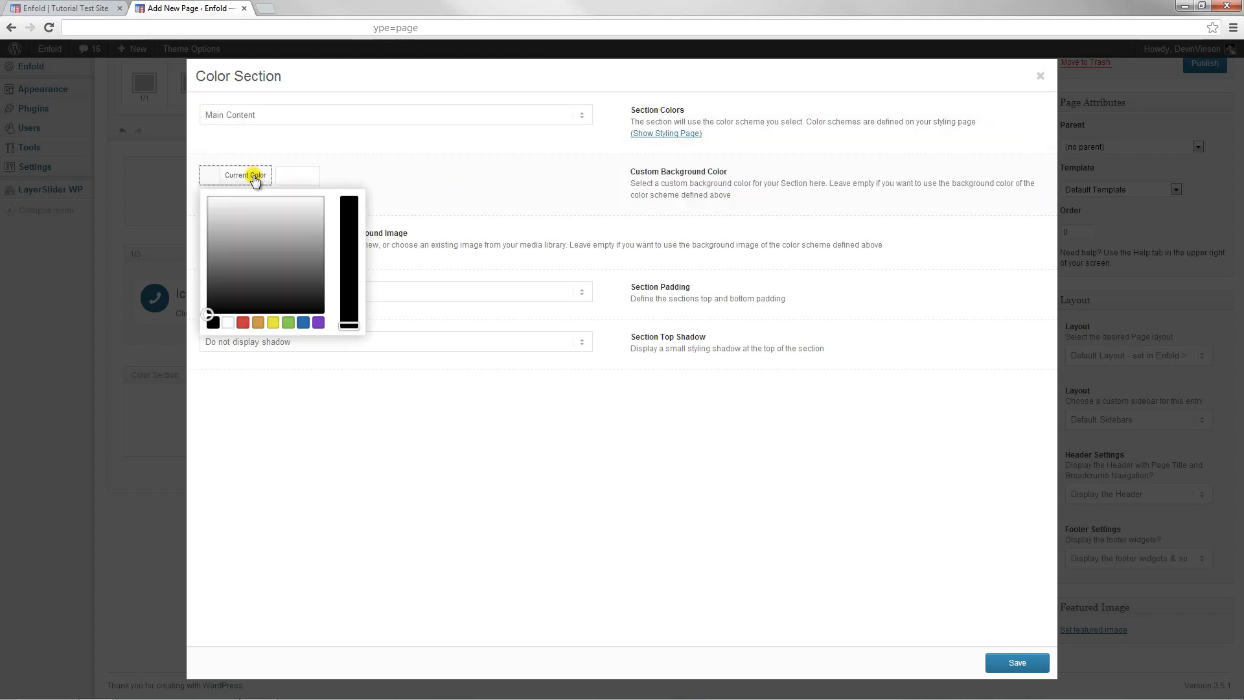
left_click(243, 323)
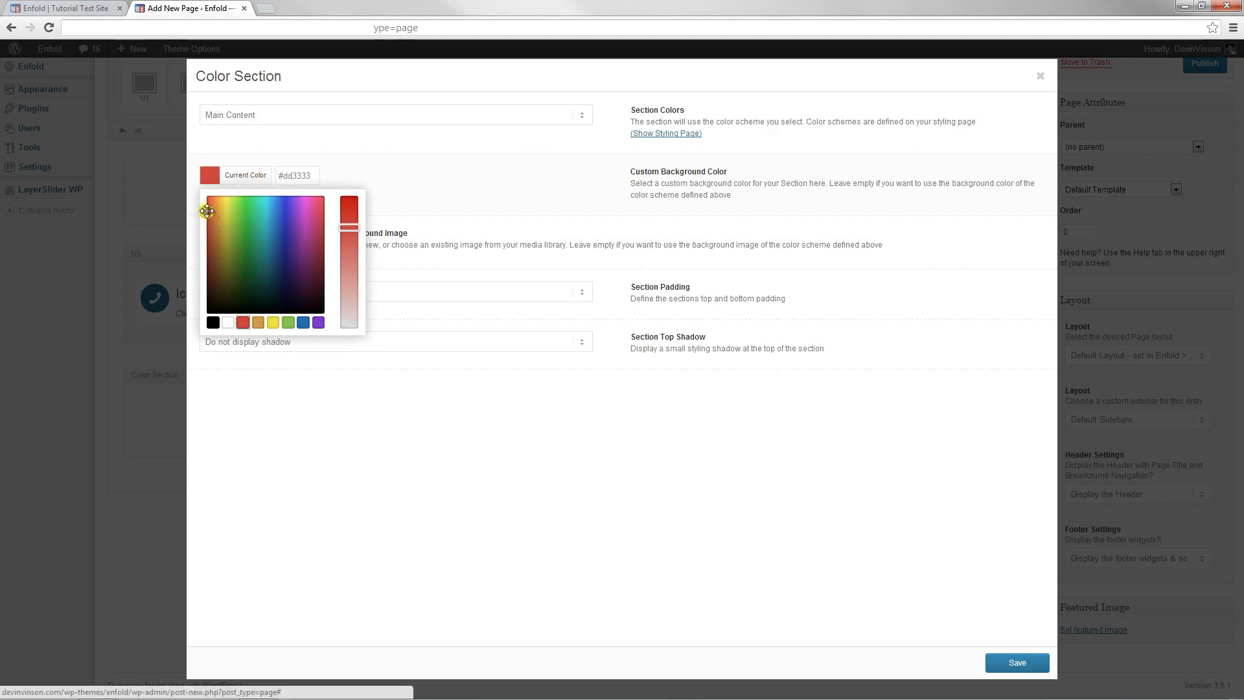
left_click_drag(205, 212, 204, 200)
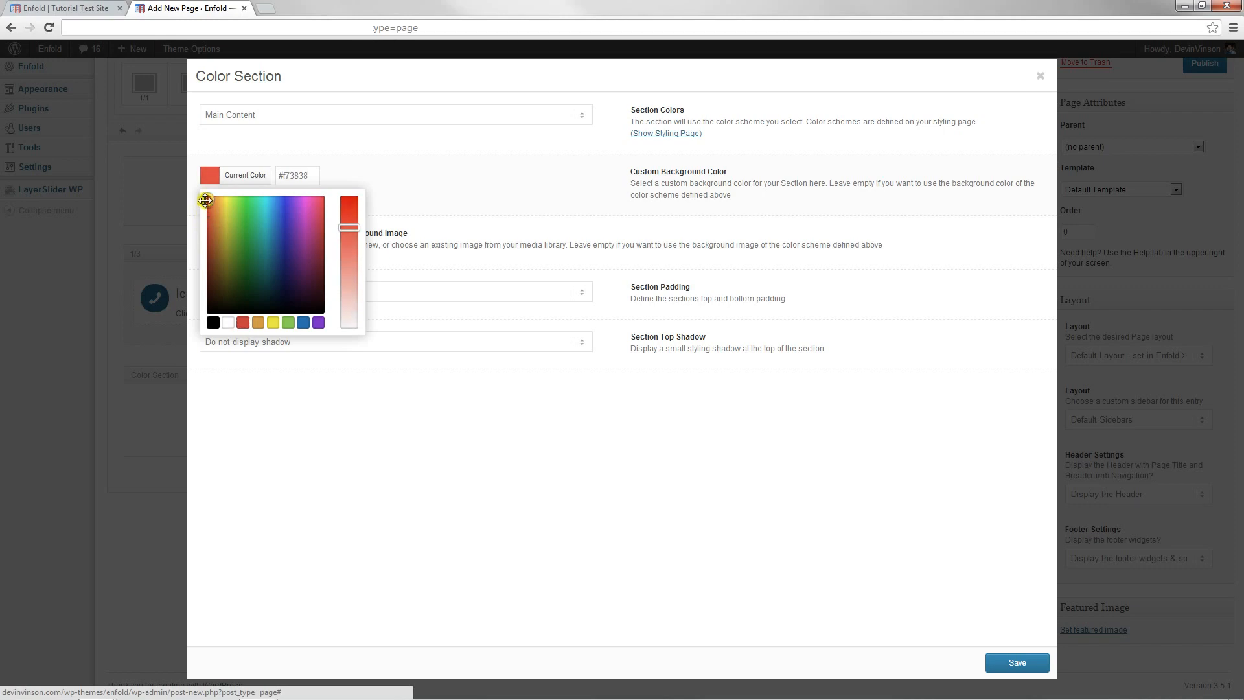
left_click(509, 174)
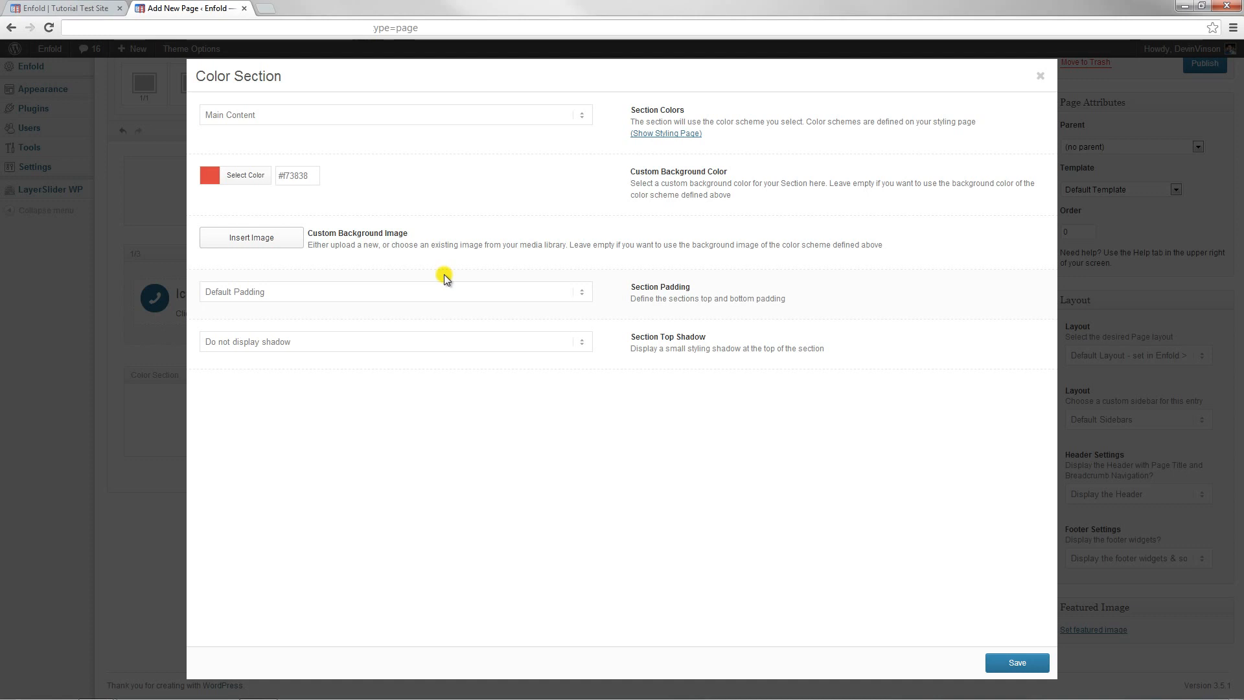
Set the section padding to Large Padding, display the section's top shadow, and save the Color Section settings
left_click(386, 299)
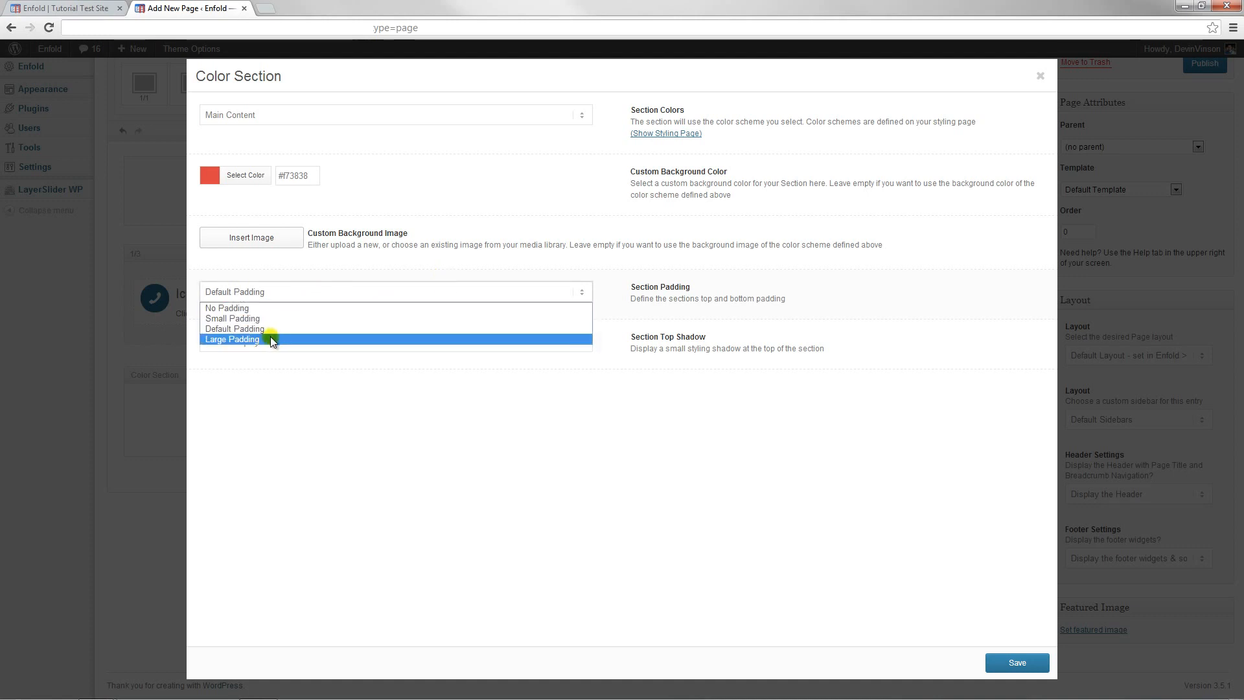
left_click(241, 340)
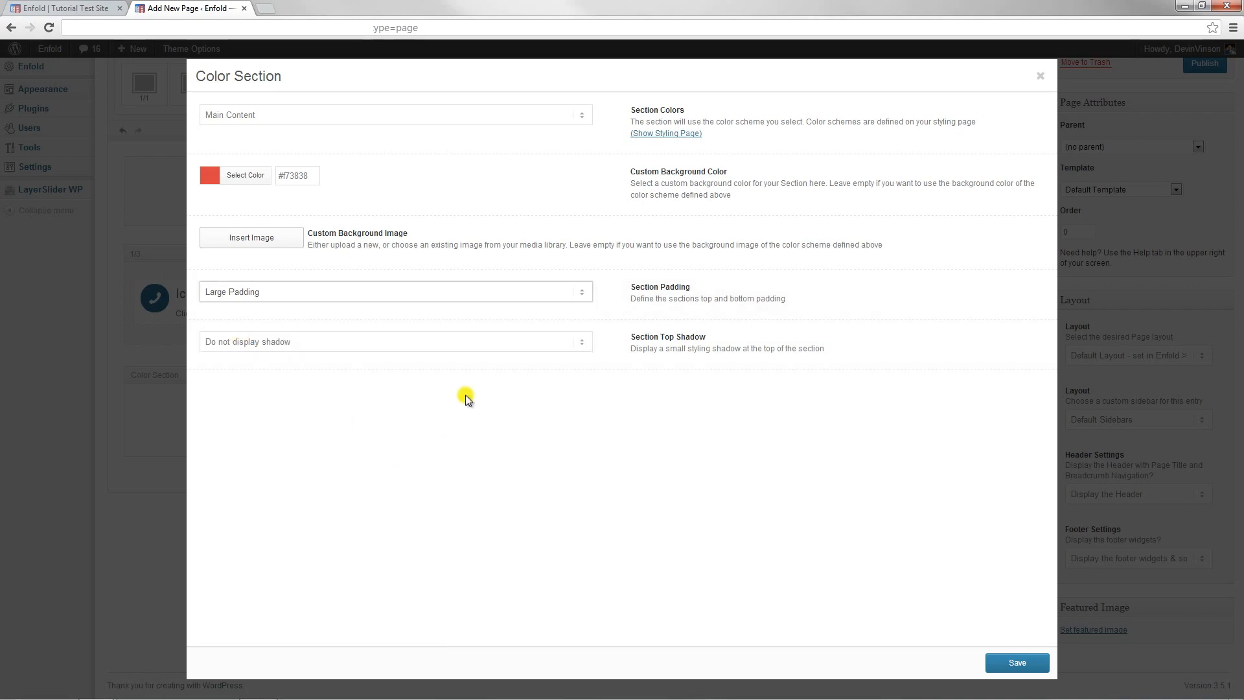
left_click(388, 338)
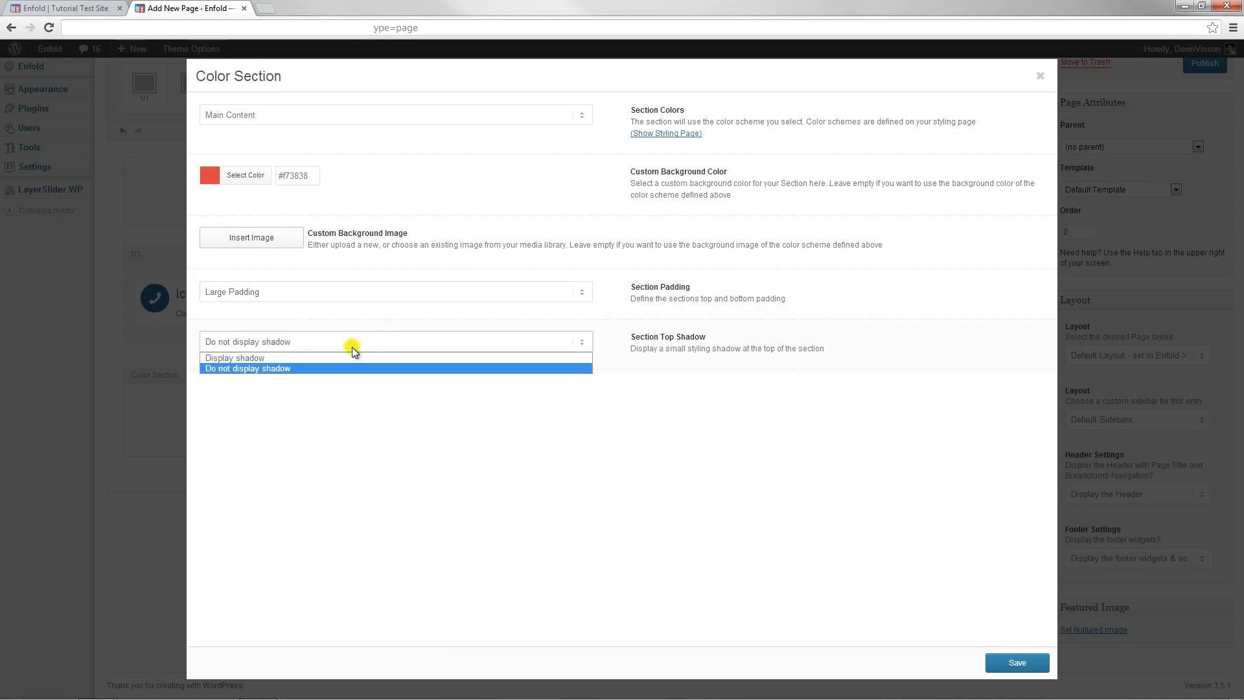
left_click(277, 358)
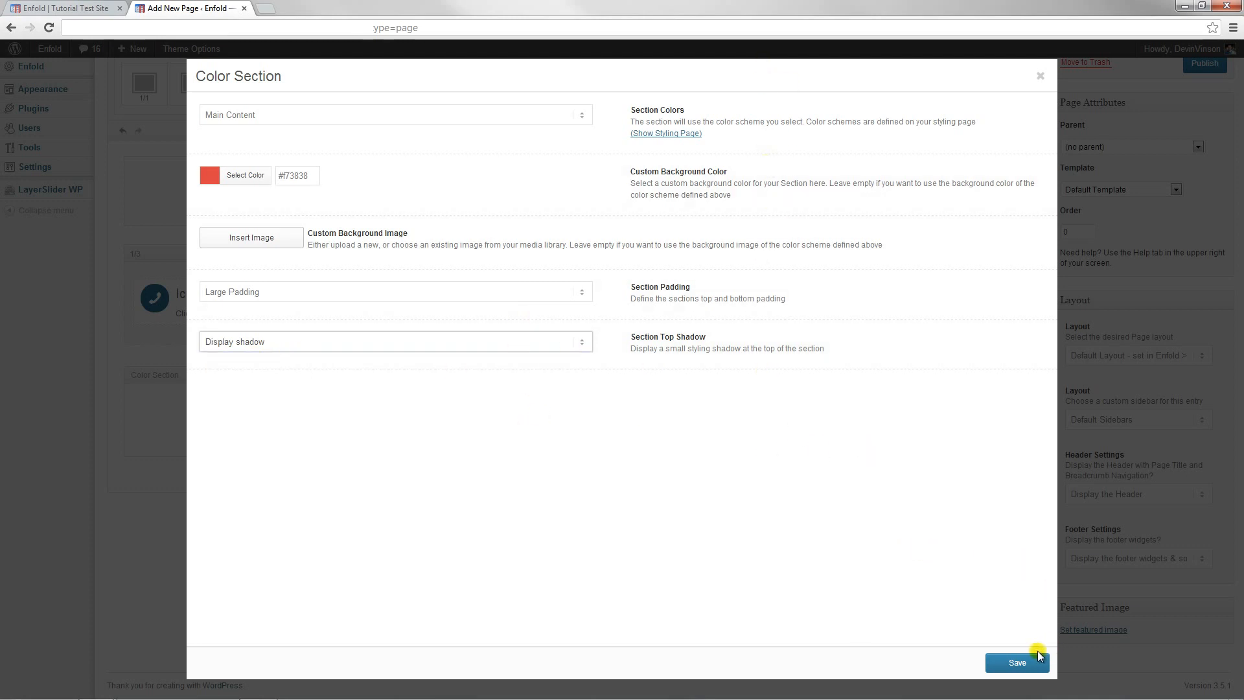
left_click(1018, 663)
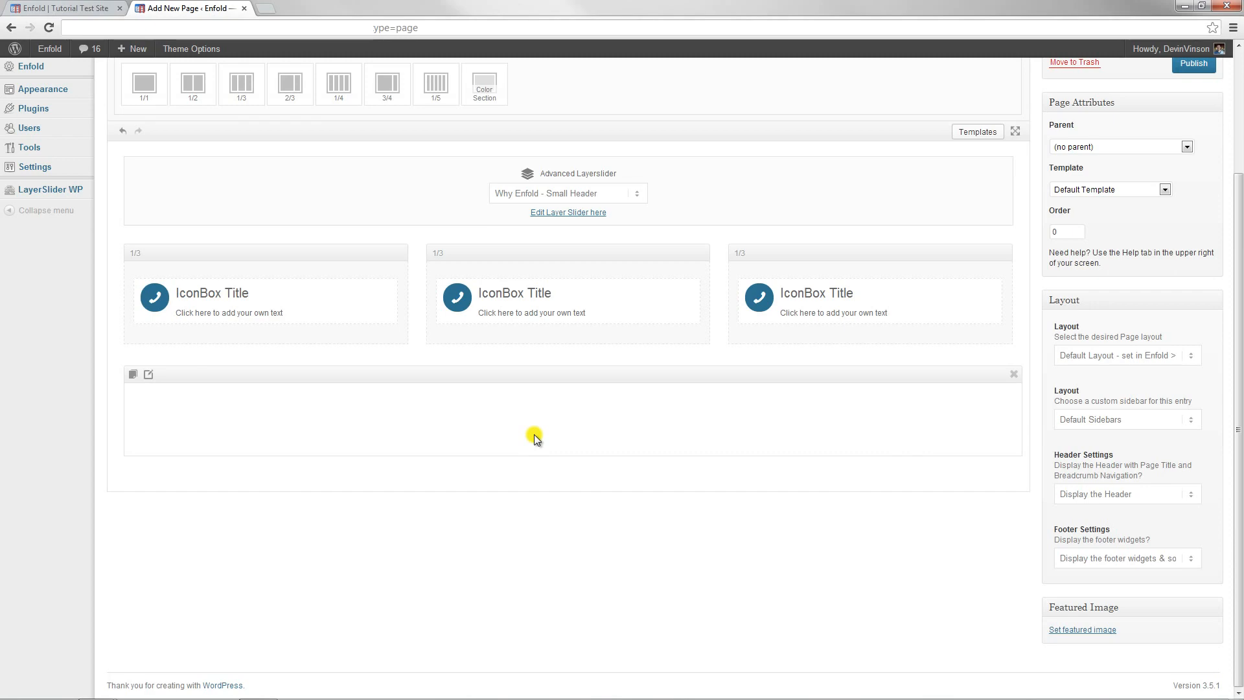
Add a Promo Box content element inside the Color Section
scroll(582, 540, "up", 1)
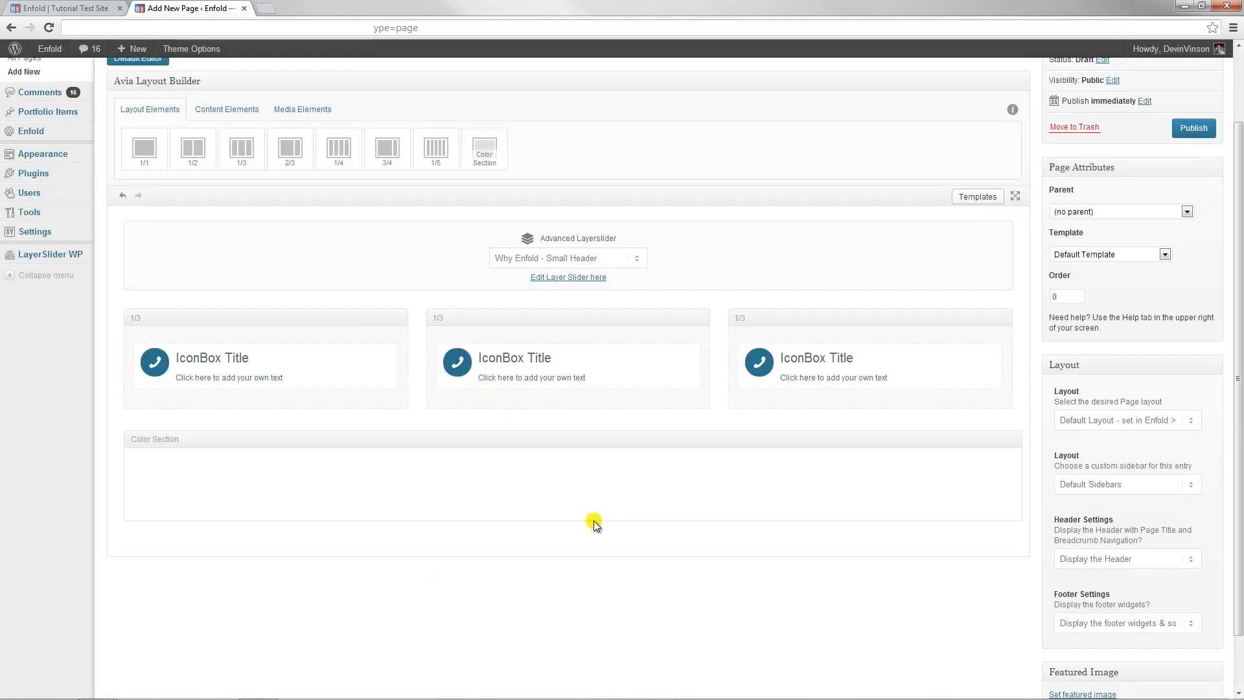
left_click(219, 109)
scroll(402, 196, "down", 1)
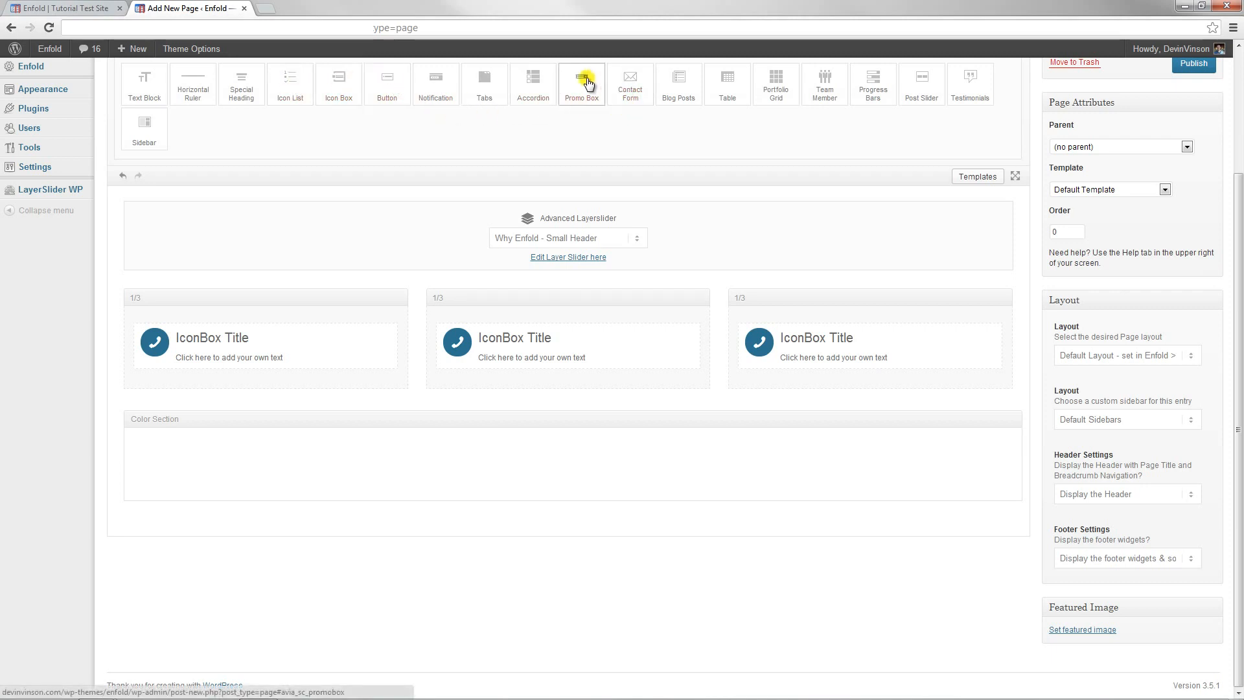
left_click_drag(582, 80, 356, 452)
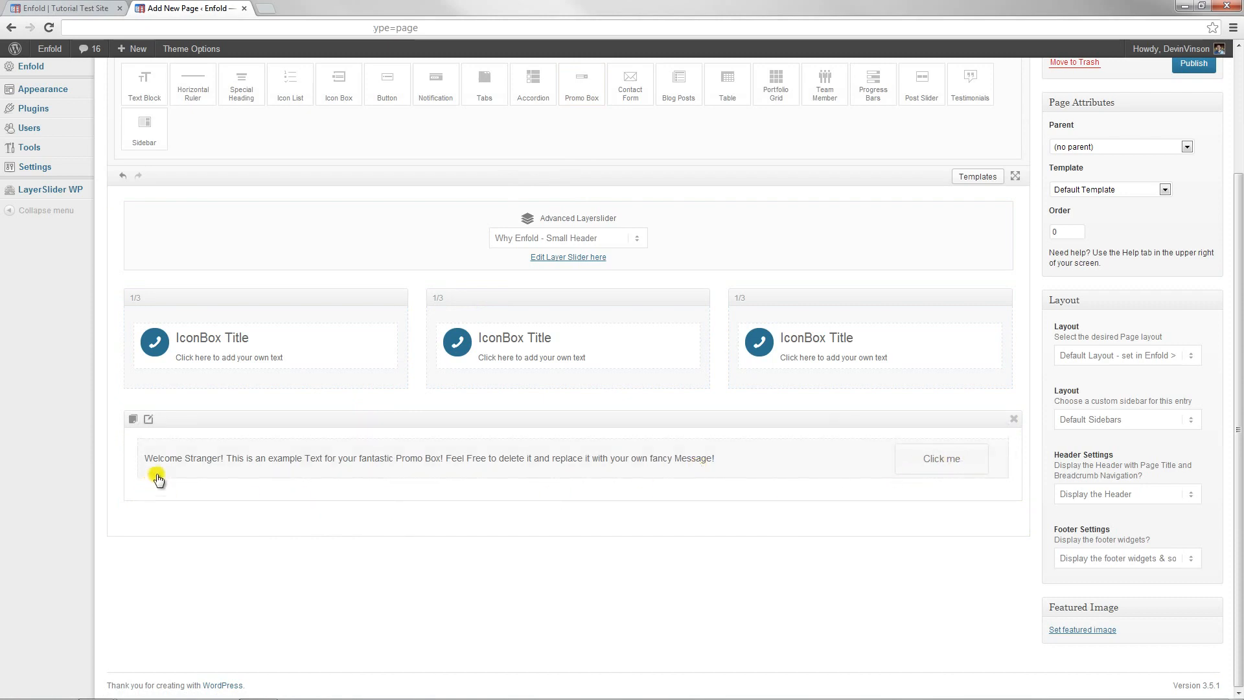
Open the Promo Box settings and look over its example message text
left_click(444, 458)
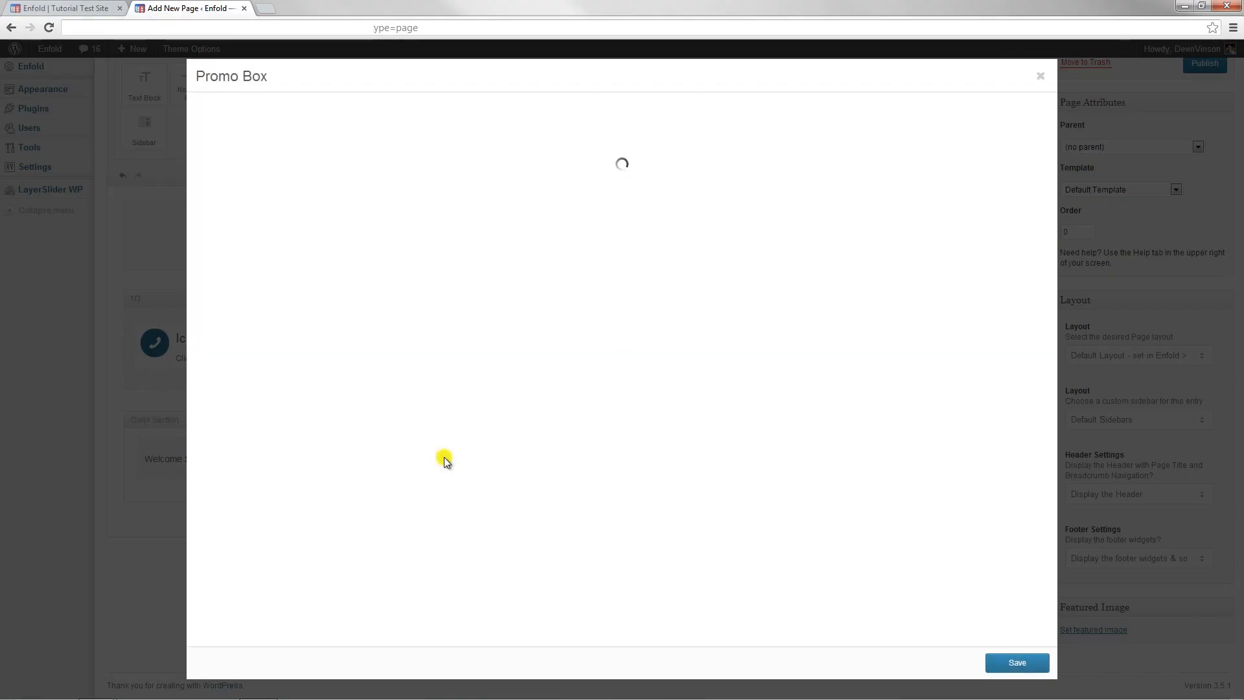
left_click(733, 227)
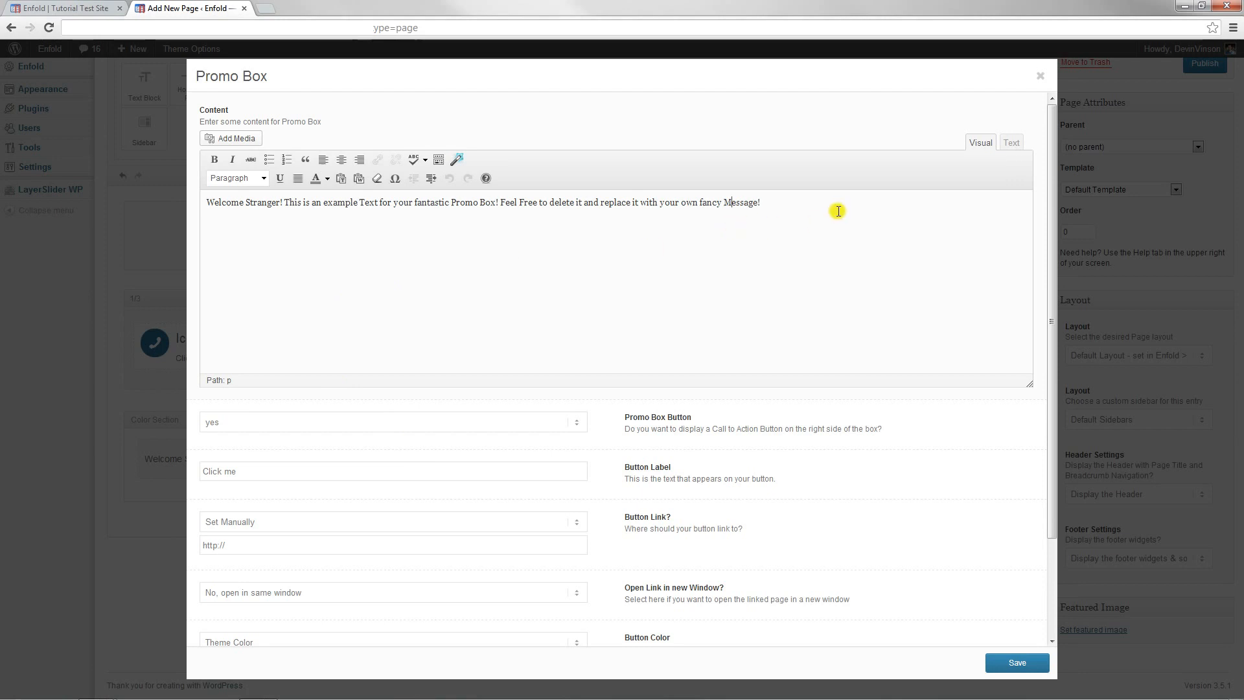
left_click_drag(764, 207, 215, 214)
left_click(319, 251)
scroll(394, 270, "down", 1)
scroll(395, 270, "down", 1)
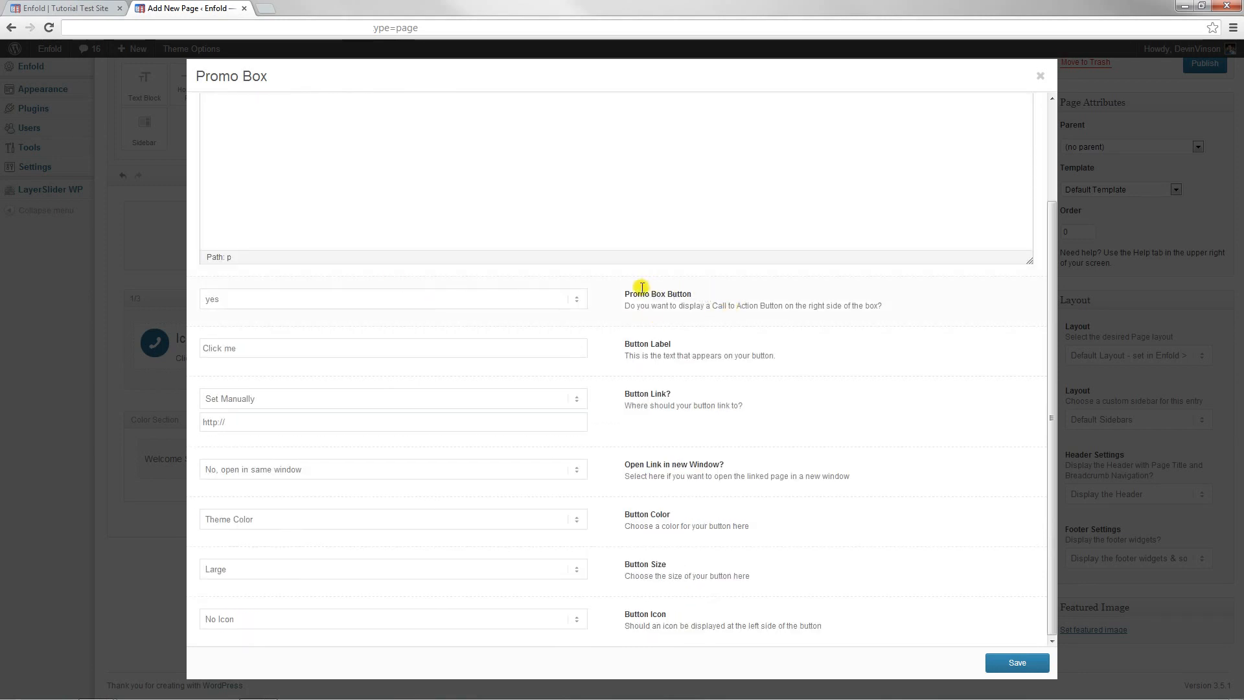
Examine the Promo Box button options for display, label, link, opening window, color and size
left_click(572, 303)
left_click(786, 285)
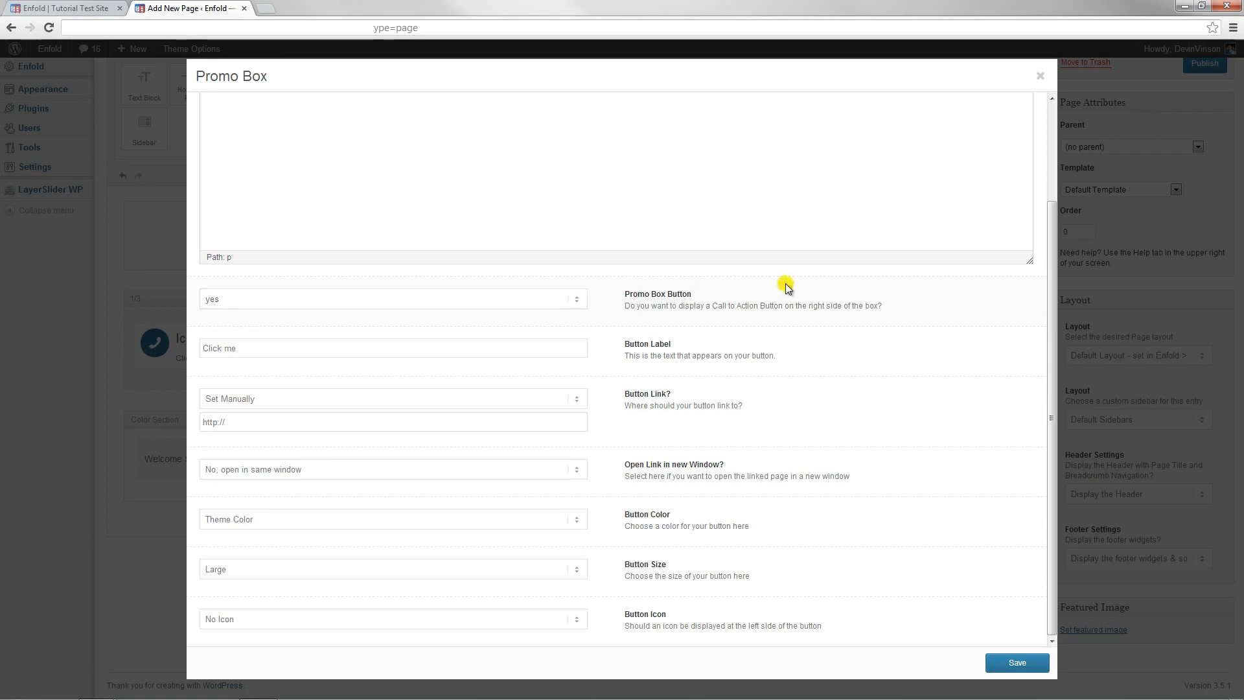
triple_click(549, 344)
left_click(863, 363)
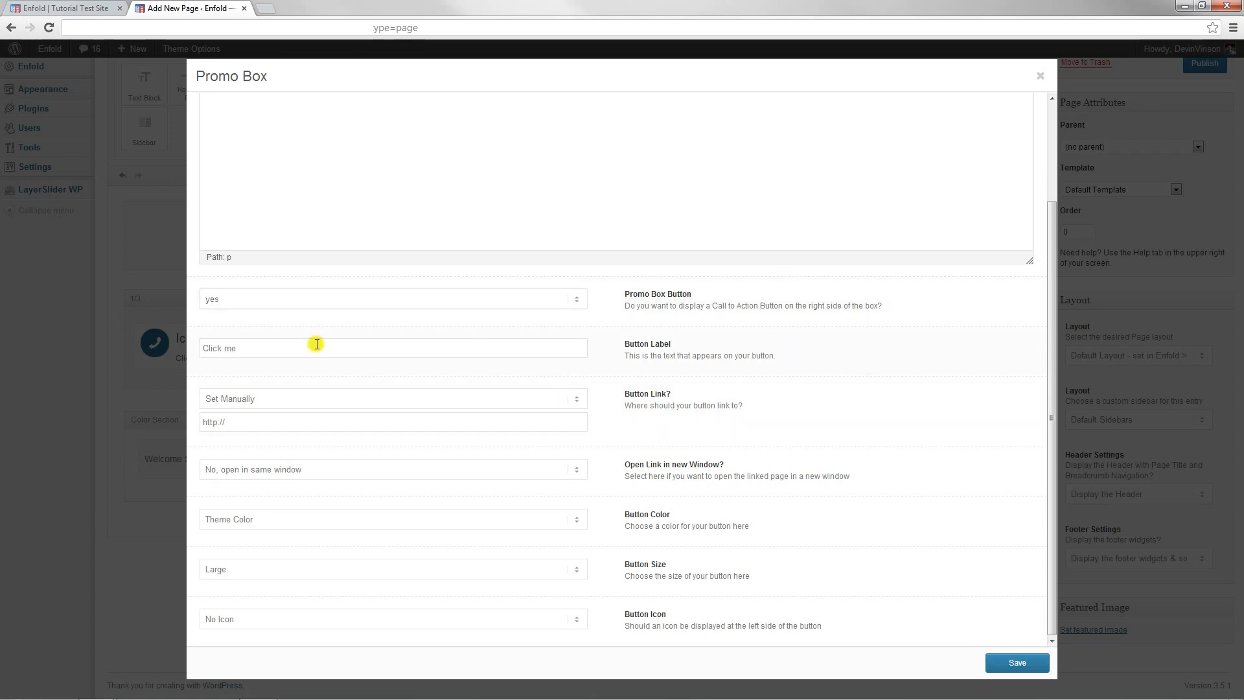
left_click(306, 421)
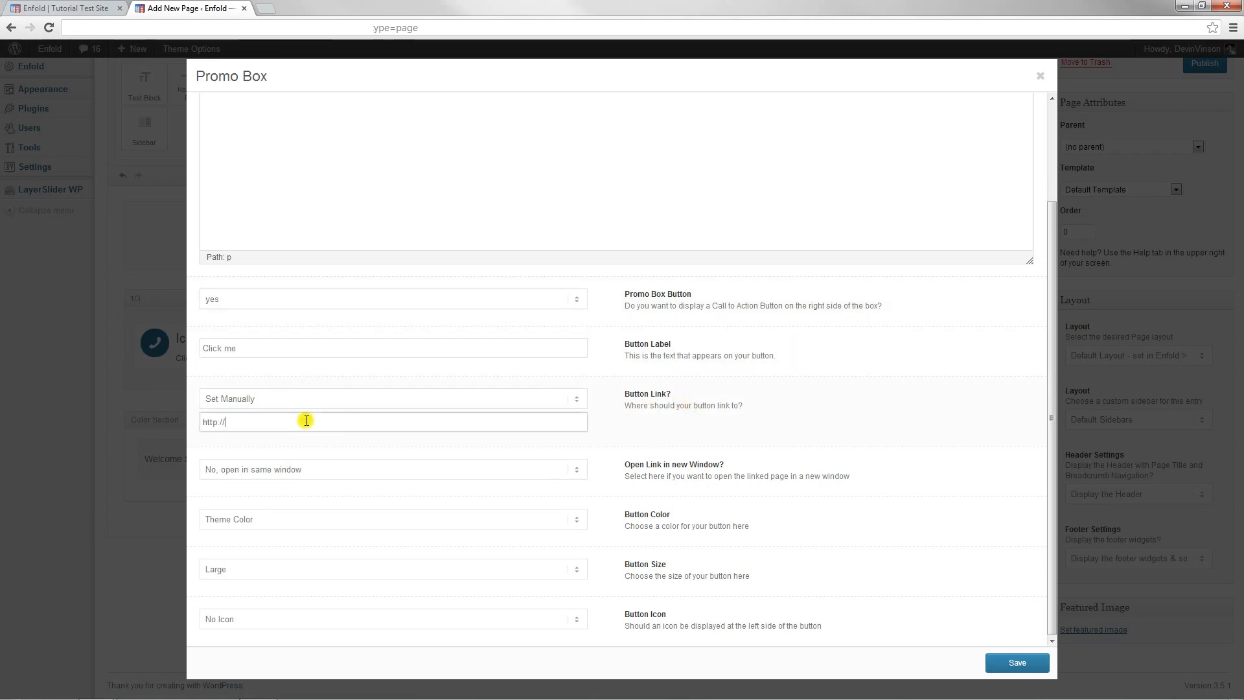
left_click(397, 464)
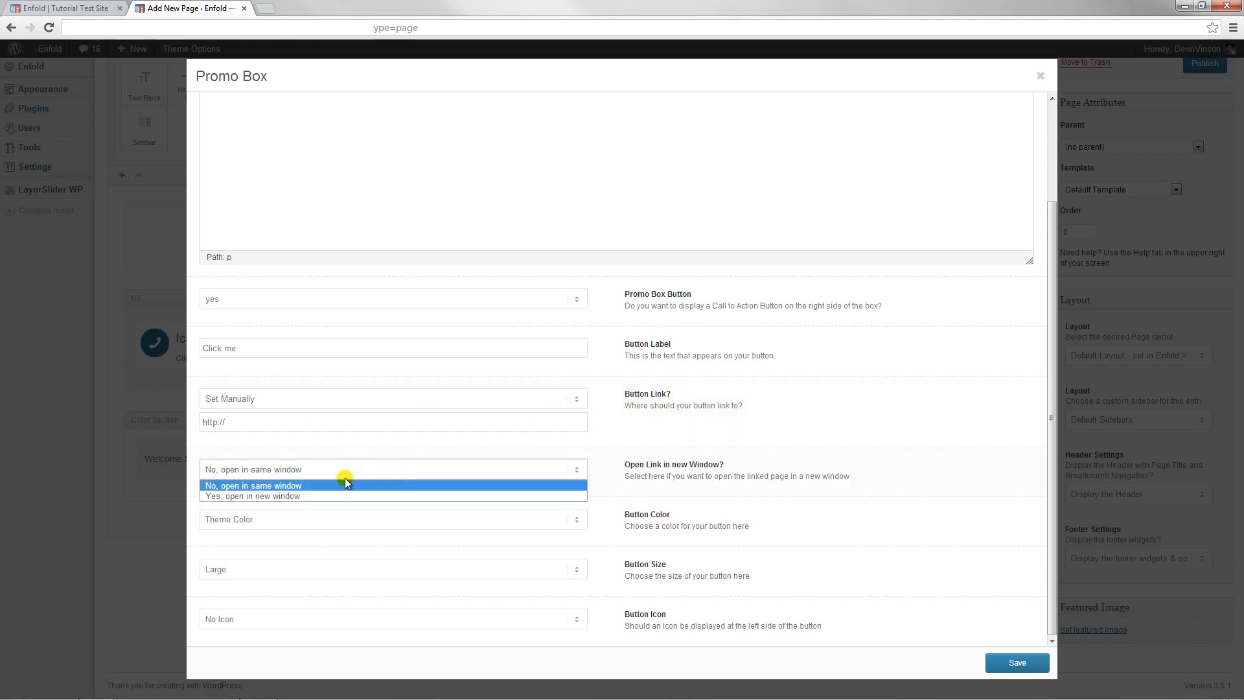
left_click(861, 453)
left_click(459, 519)
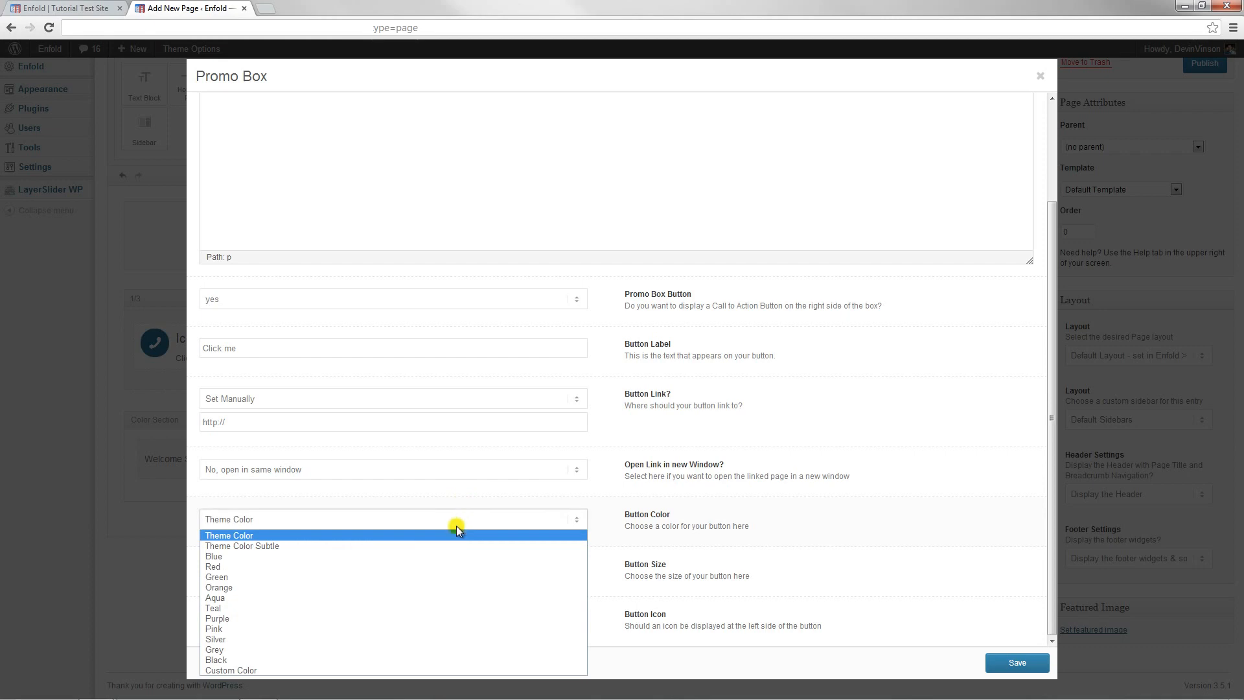
left_click(844, 461)
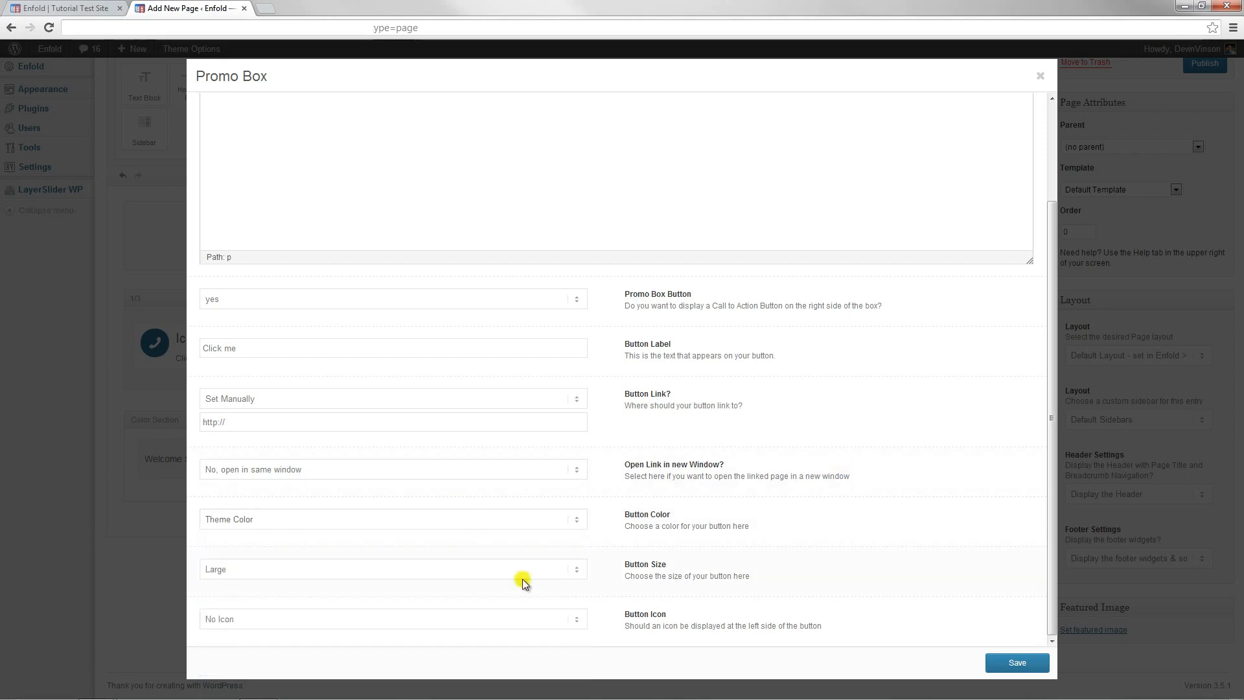
left_click(423, 572)
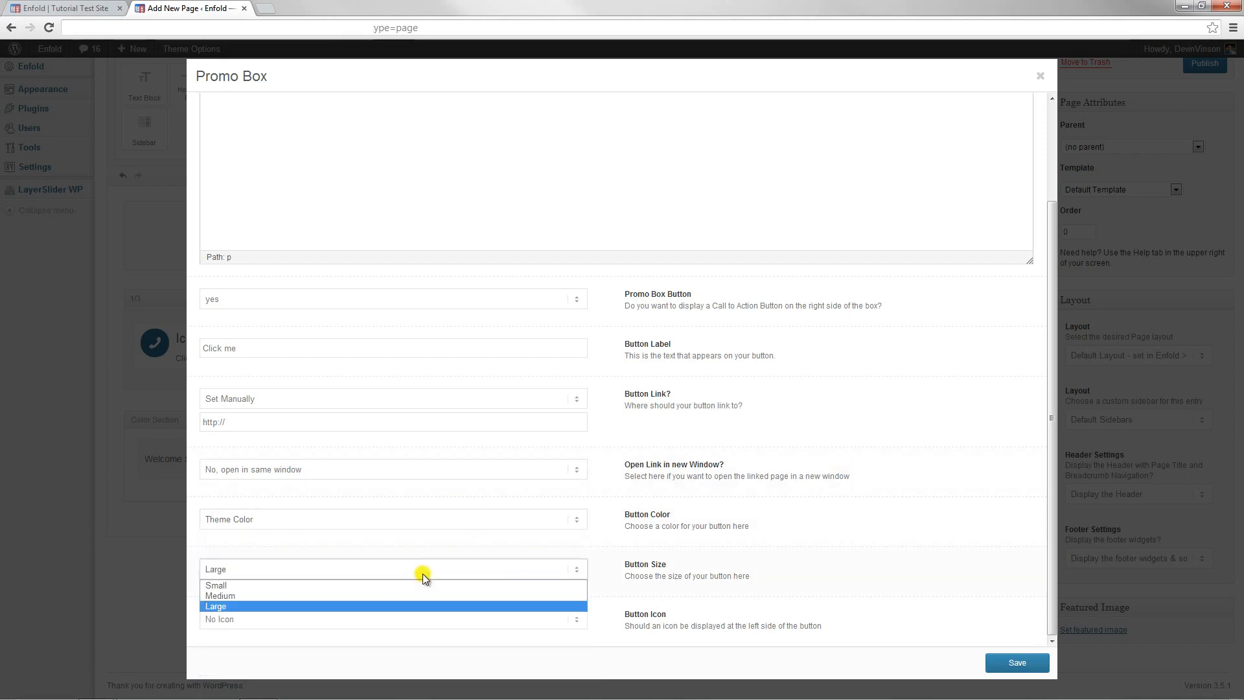
left_click(793, 615)
Display an icon on the Promo Box button, choose the thumbs-up icon, and save the Promo Box settings
left_click(568, 620)
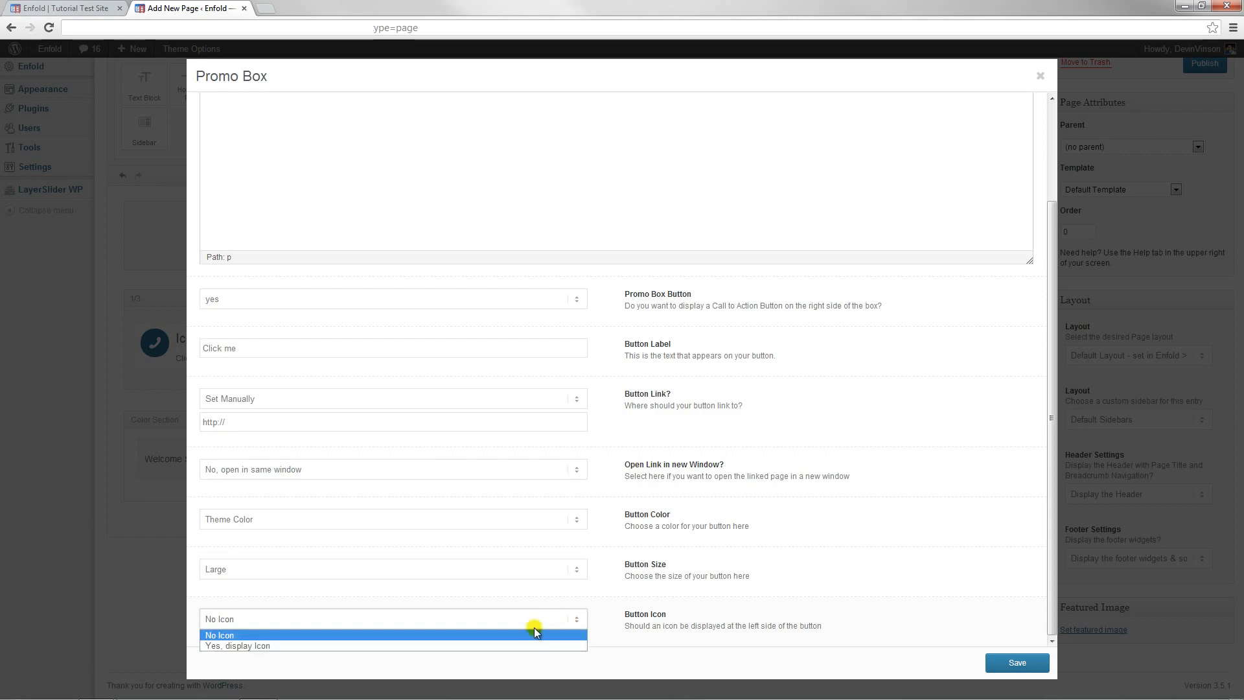
left_click(515, 645)
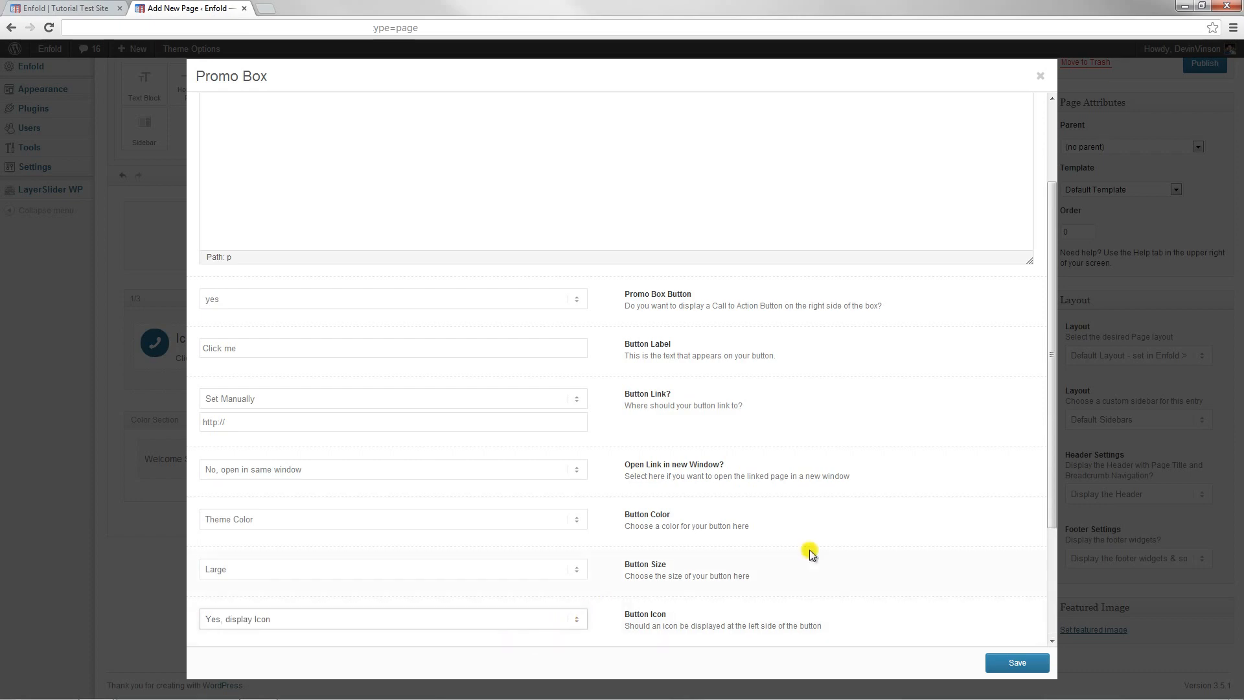
scroll(810, 550, "down", 3)
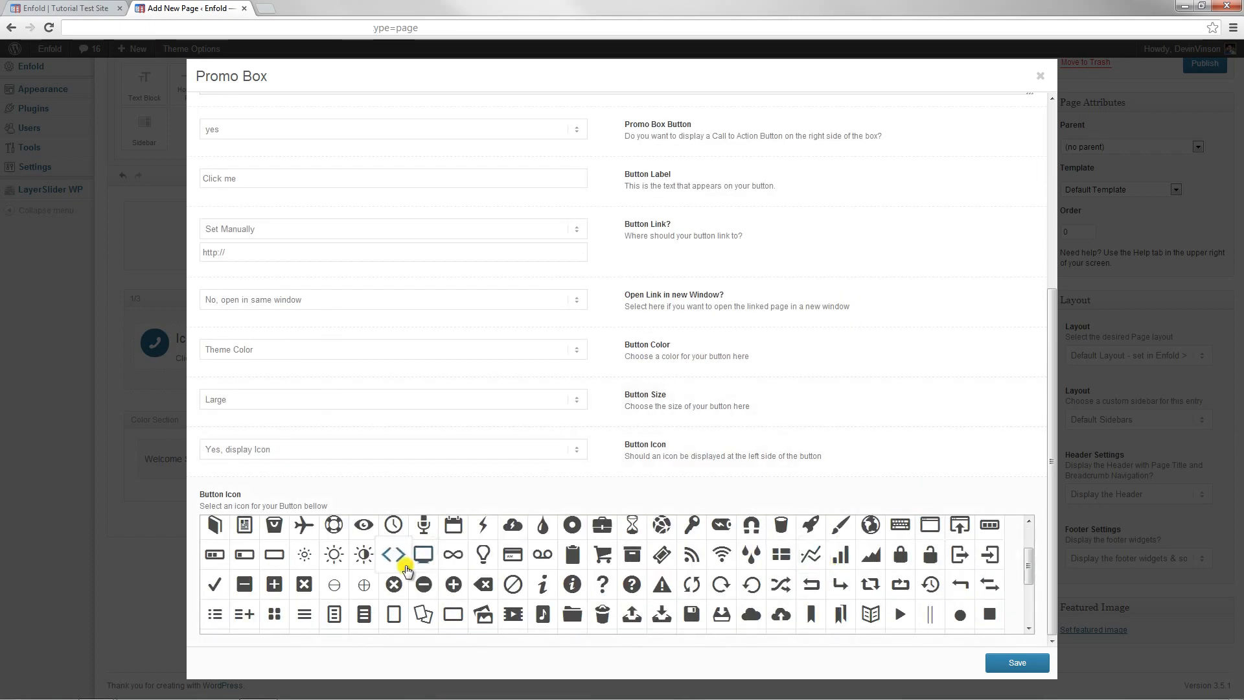
scroll(405, 569, "up", 5)
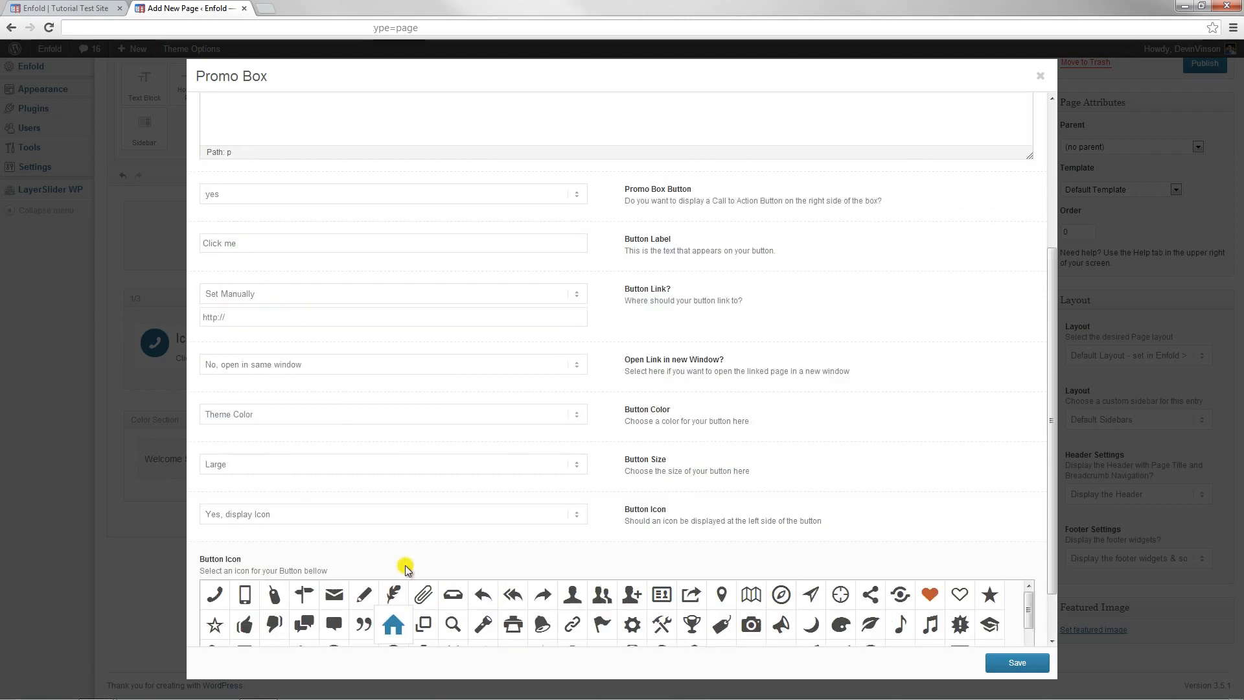
left_click(393, 624)
left_click(244, 624)
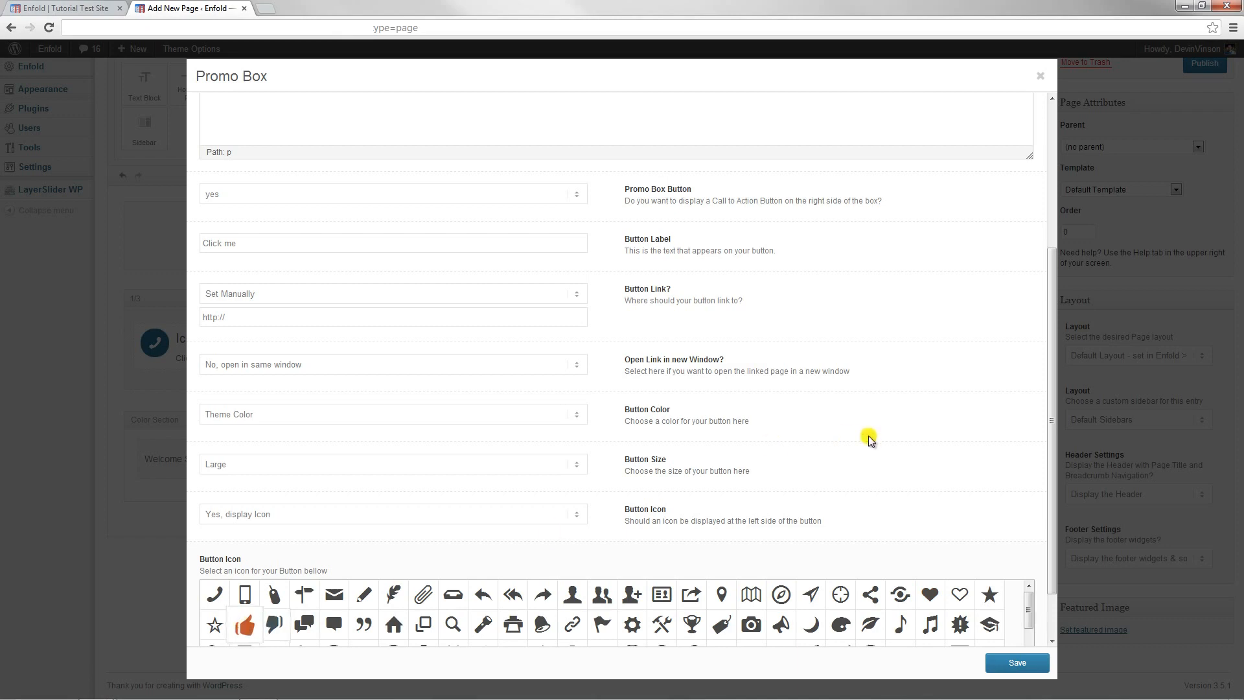
left_click(1021, 664)
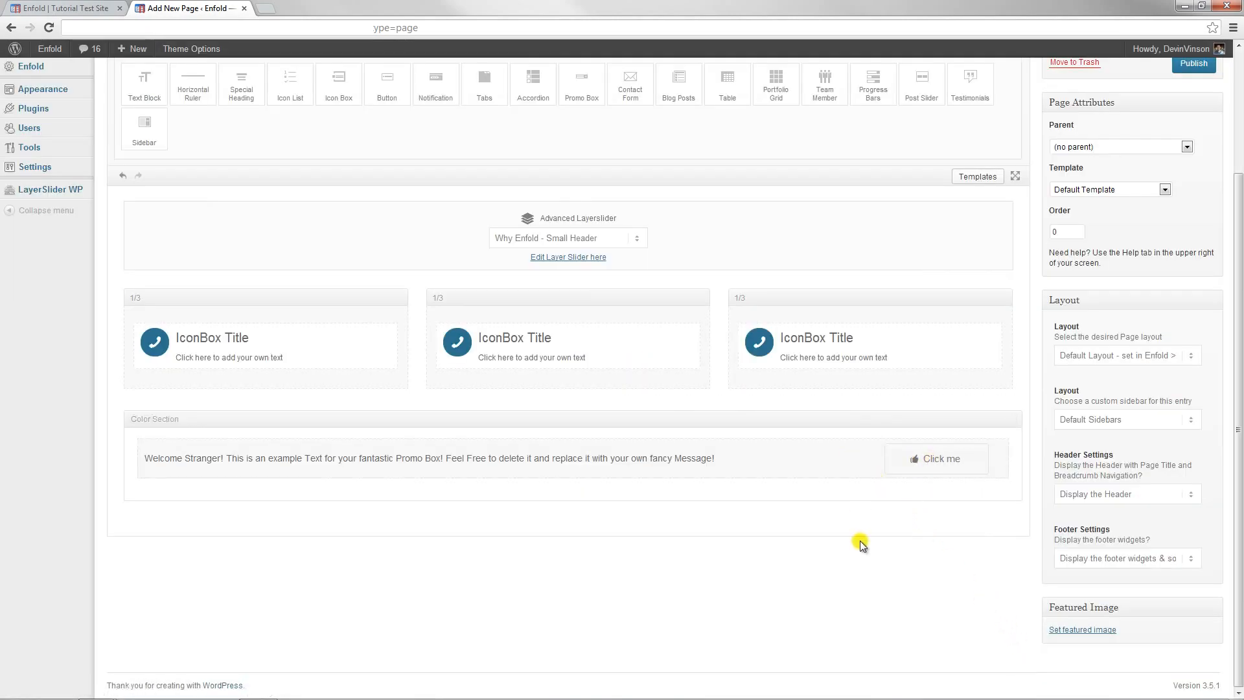
Set the page layout to No Sidebar and publish the page
scroll(876, 547, "up", 1)
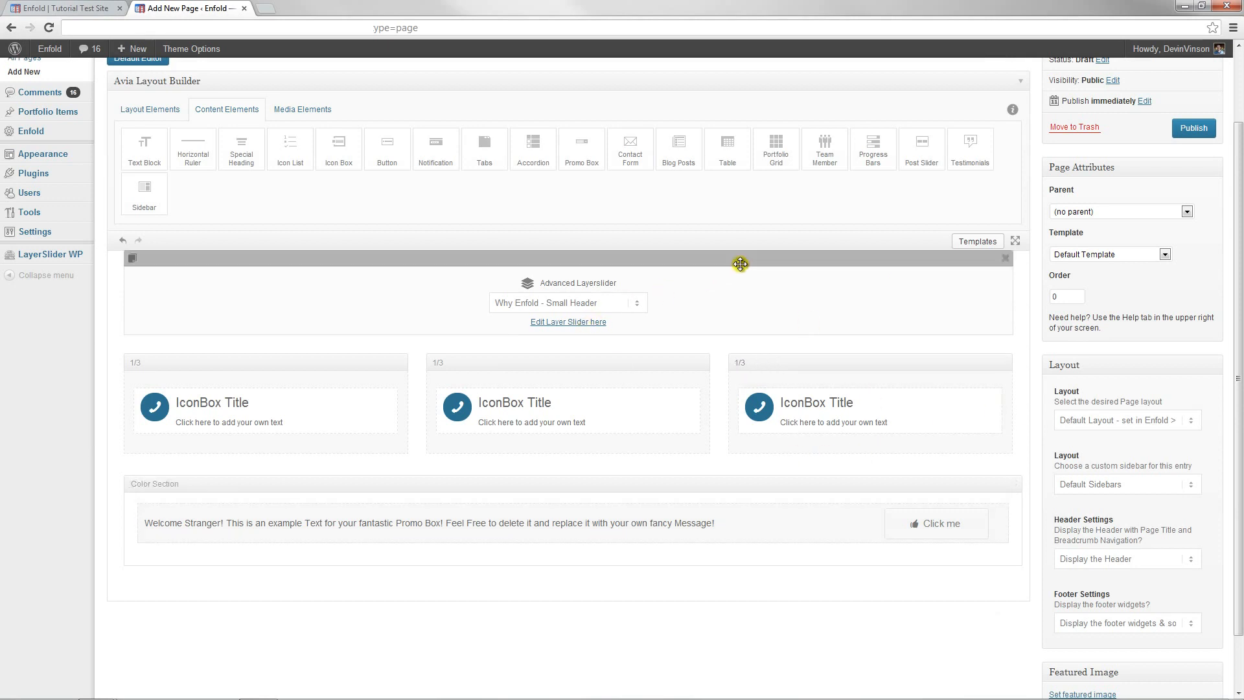
scroll(767, 464, "down", 1)
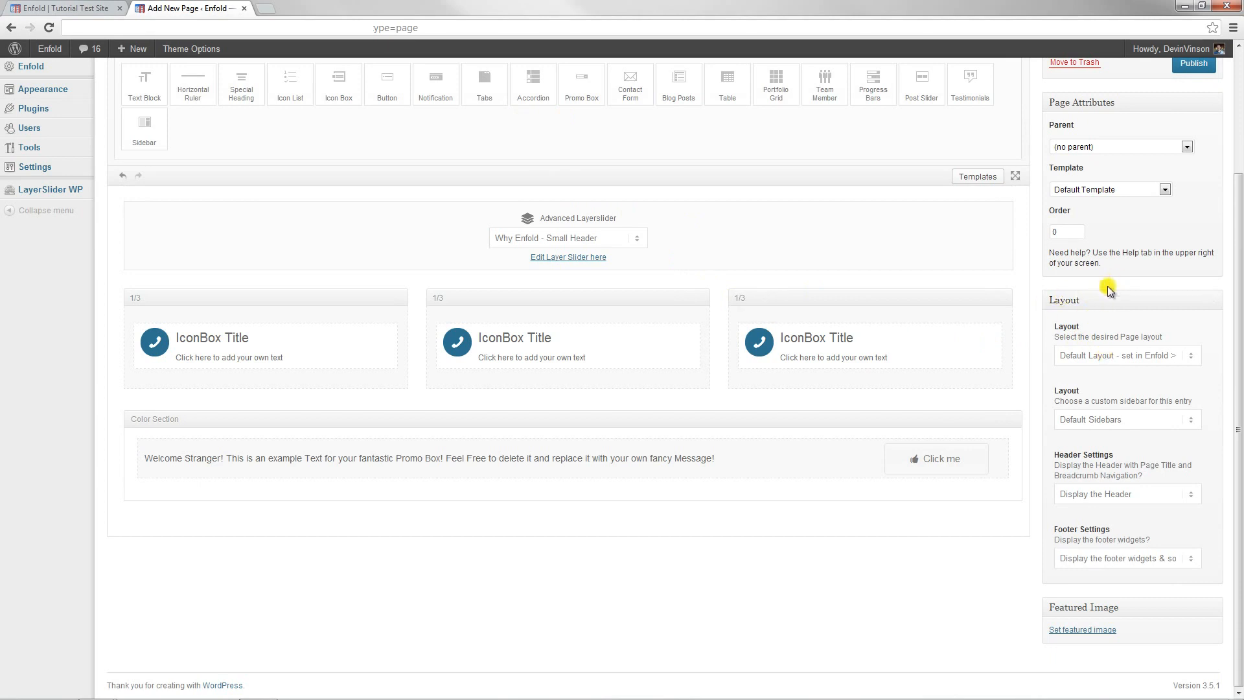
left_click(1115, 357)
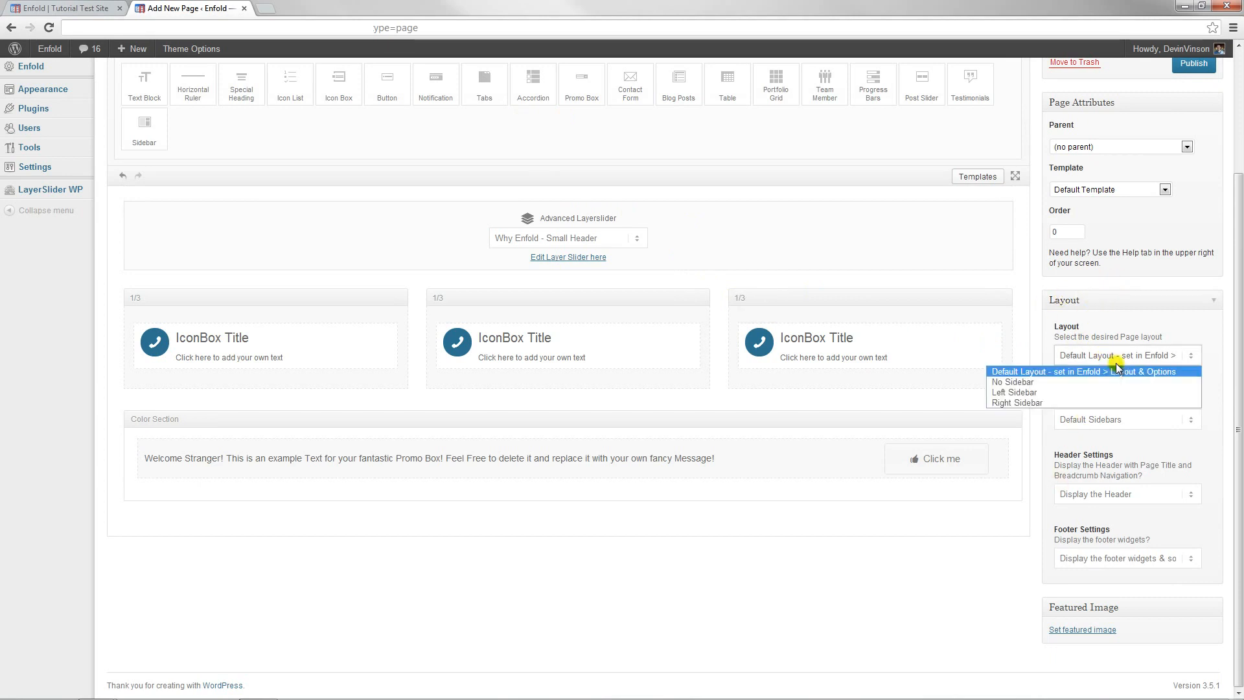
left_click(1028, 381)
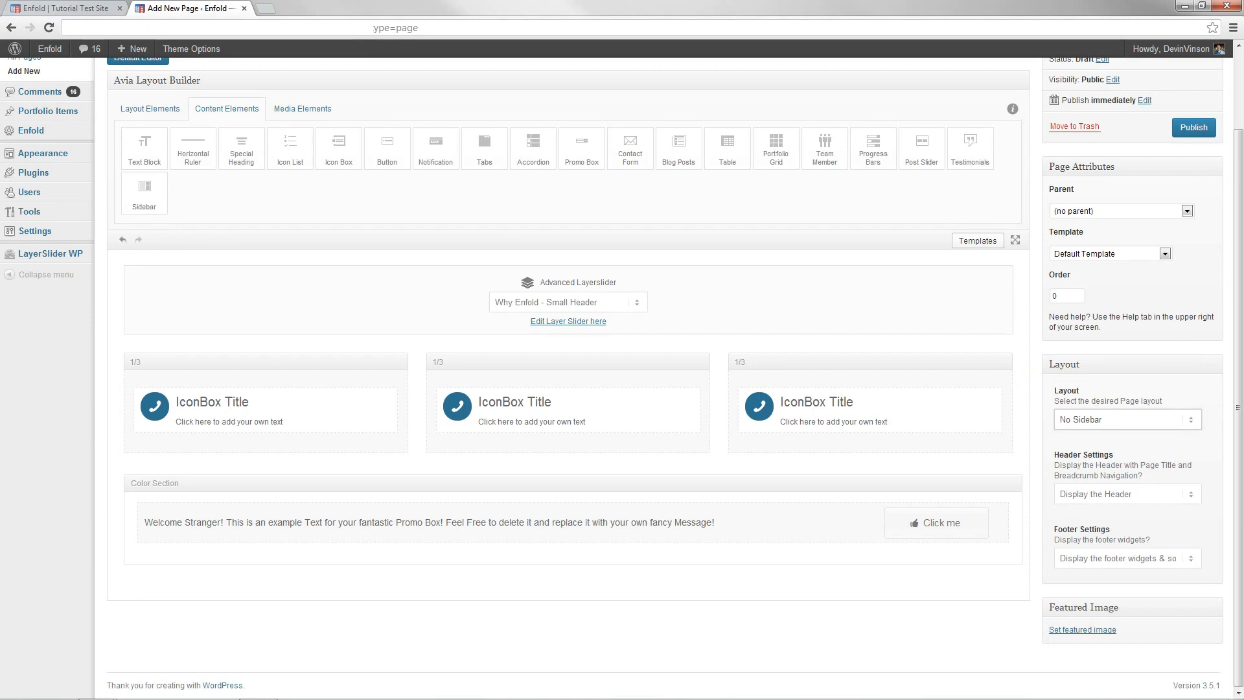
scroll(1219, 161, "up", 2)
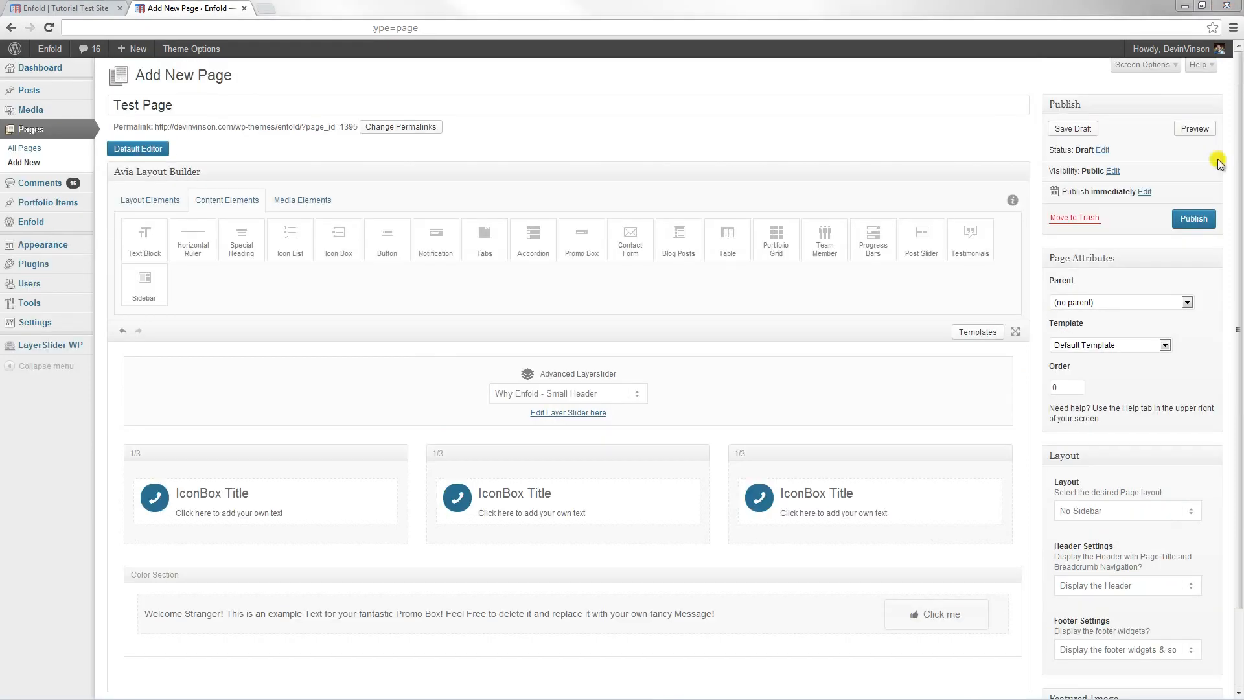
left_click(1174, 219)
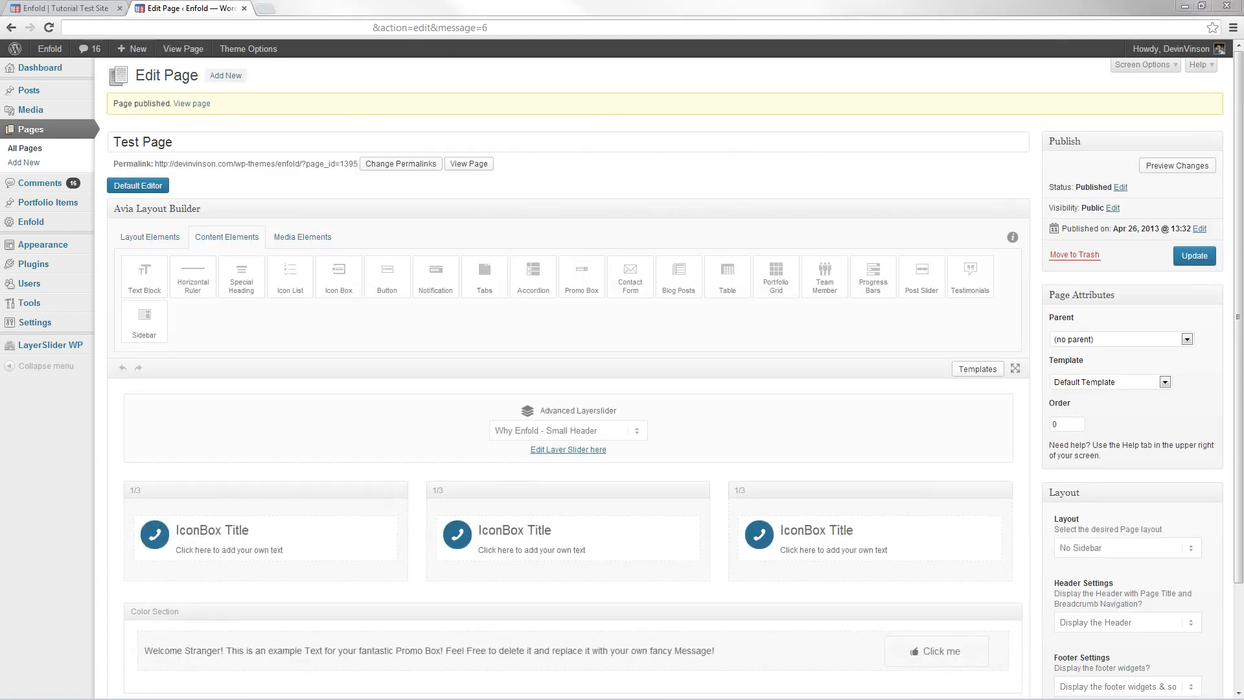
View the published Test Page and examine its slider, icon boxes and promo box section
left_click(477, 165)
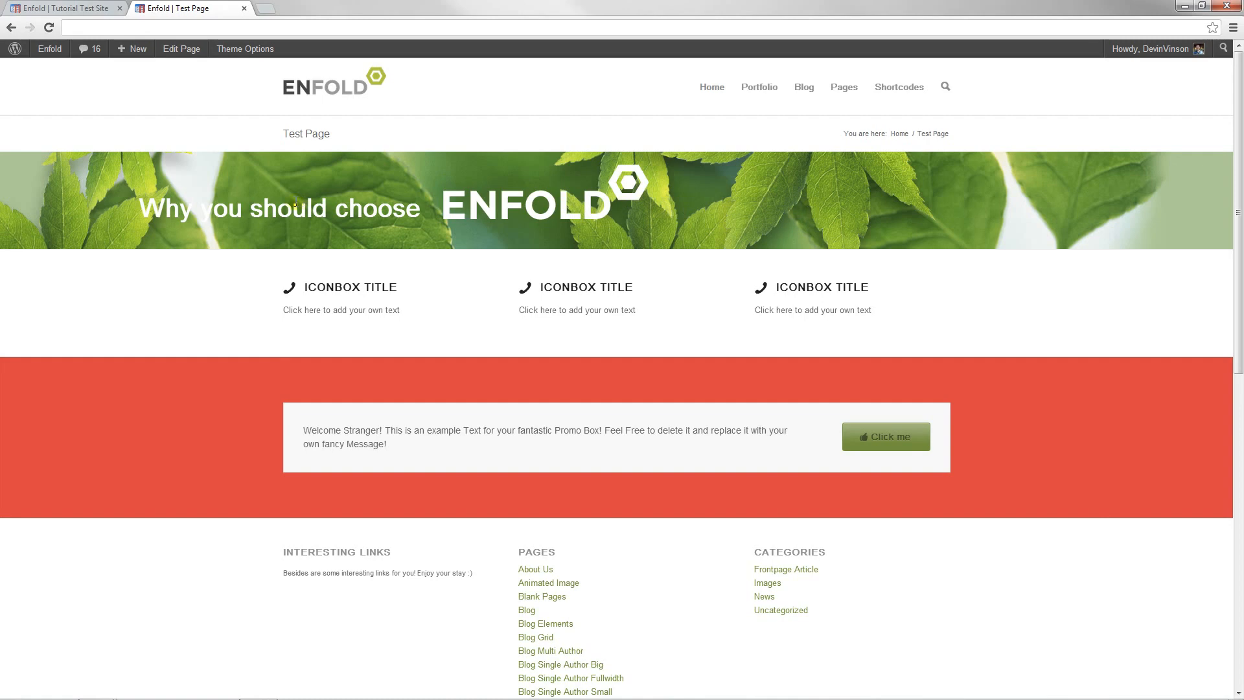
scroll(1050, 272, "down", 1)
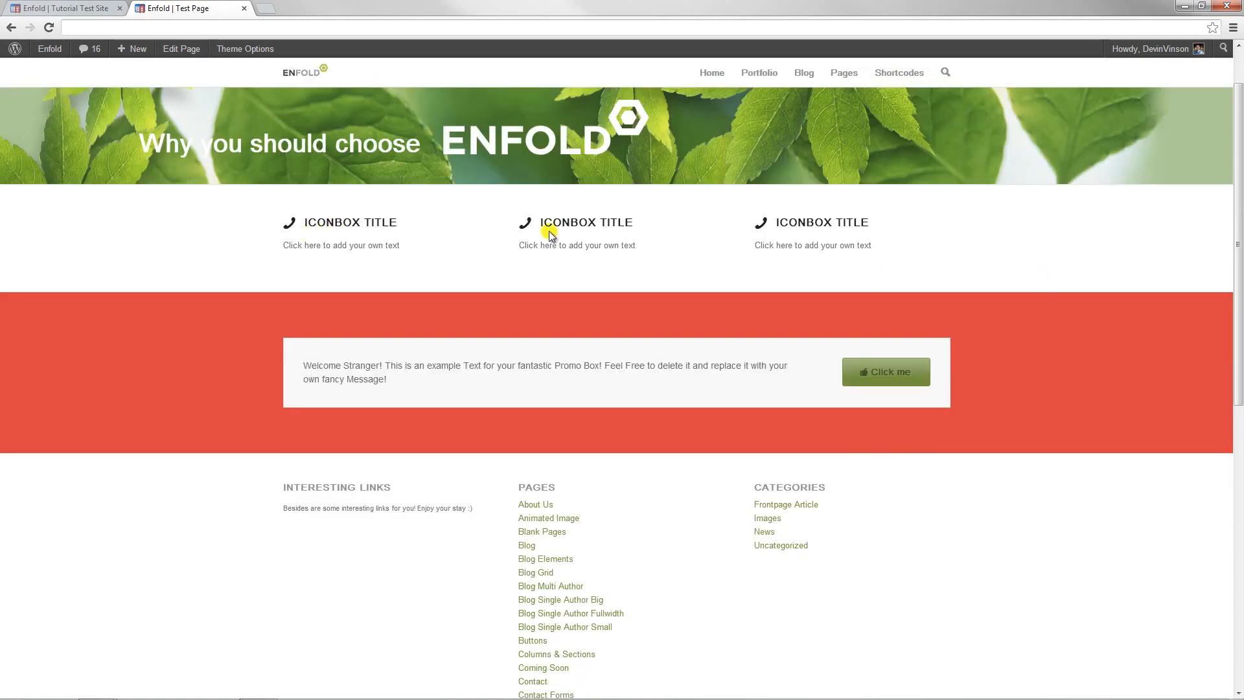
scroll(881, 241, "down", 2)
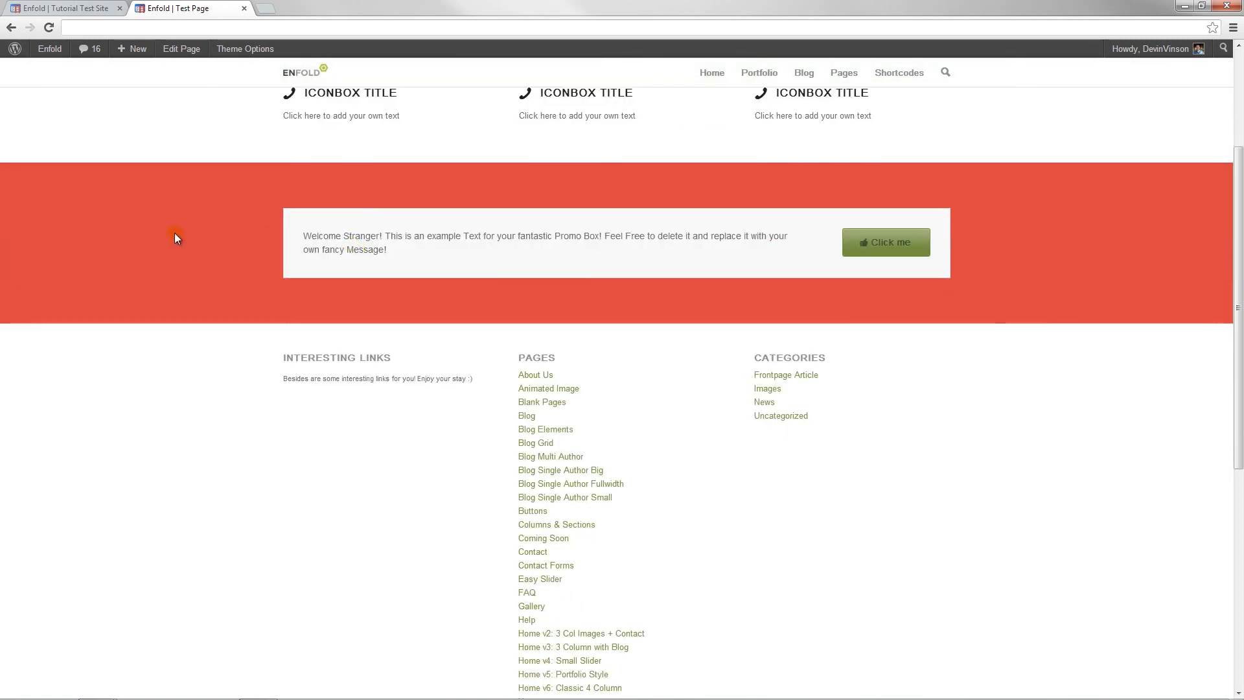
scroll(535, 337, "up", 3)
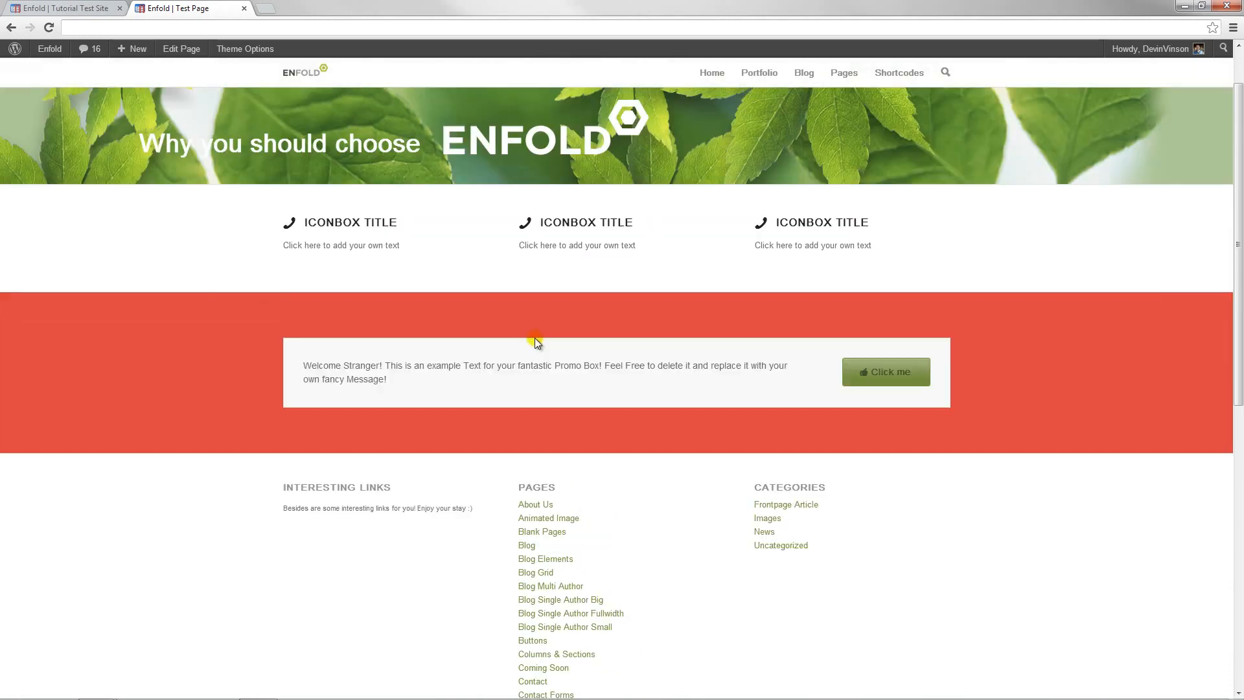
left_click_drag(333, 422, 708, 422)
left_click(716, 424)
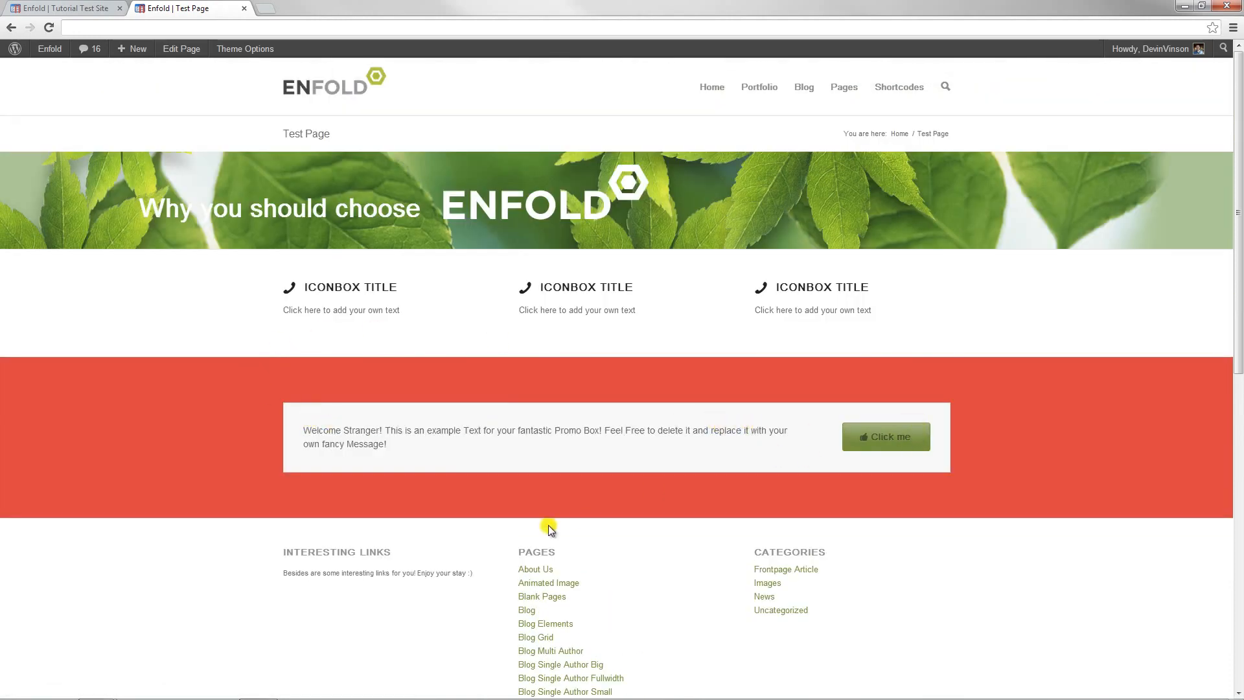
Return to editing the page and delete the layer slider, the three icon box columns and the Color Section
left_click(194, 57)
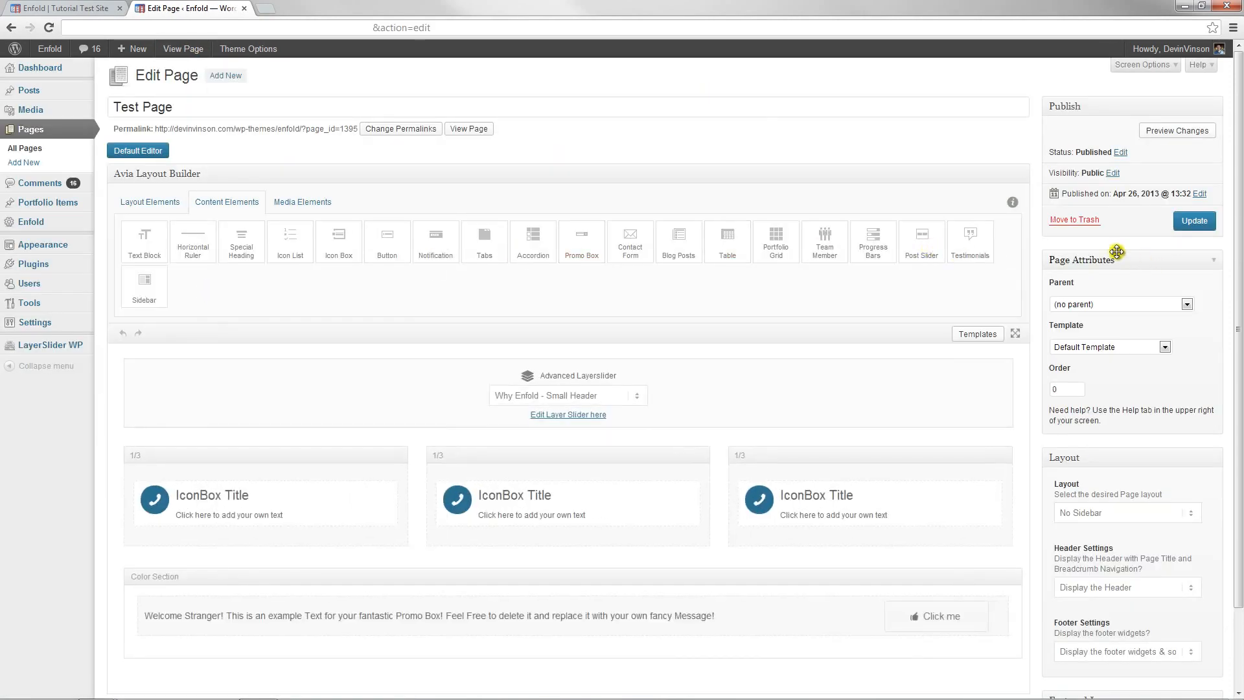
scroll(1033, 259, "down", 3)
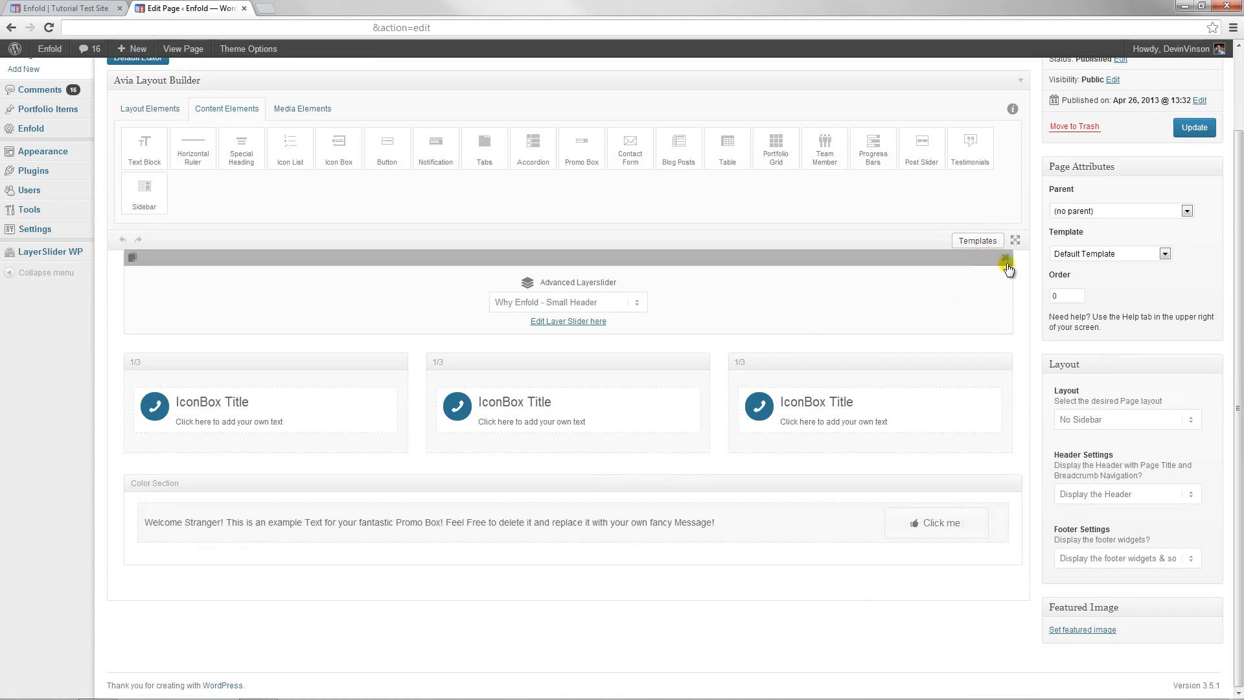
left_click(1007, 258)
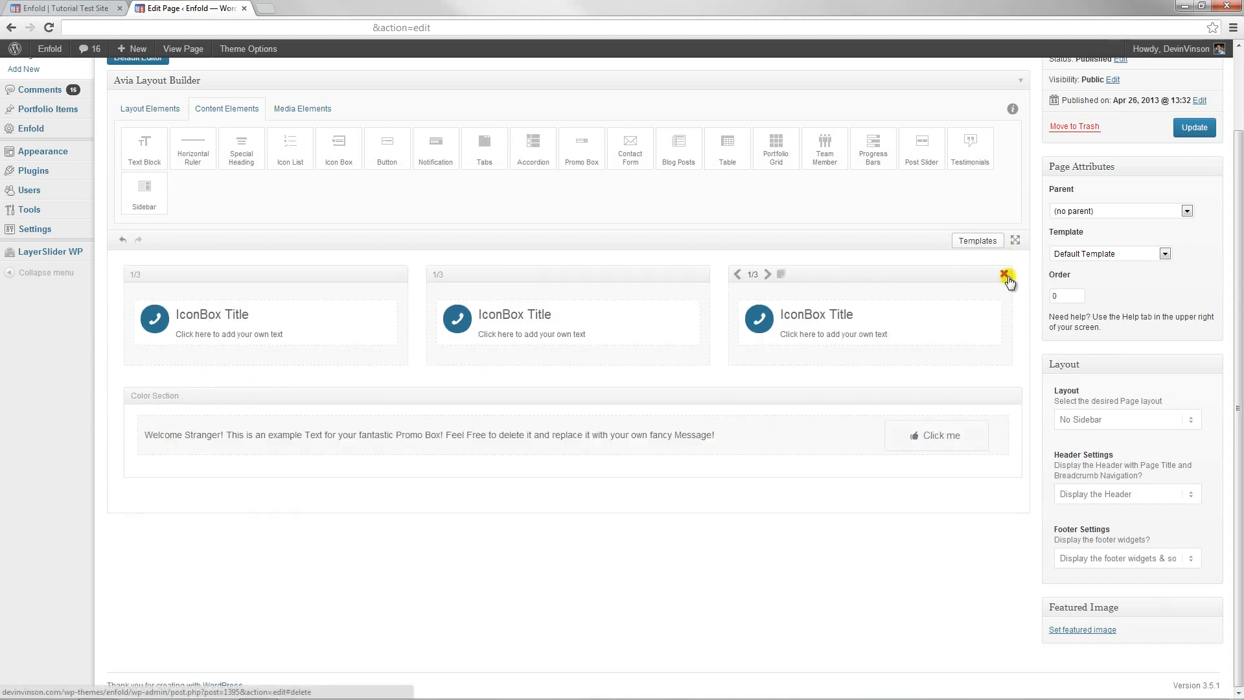
left_click(698, 268)
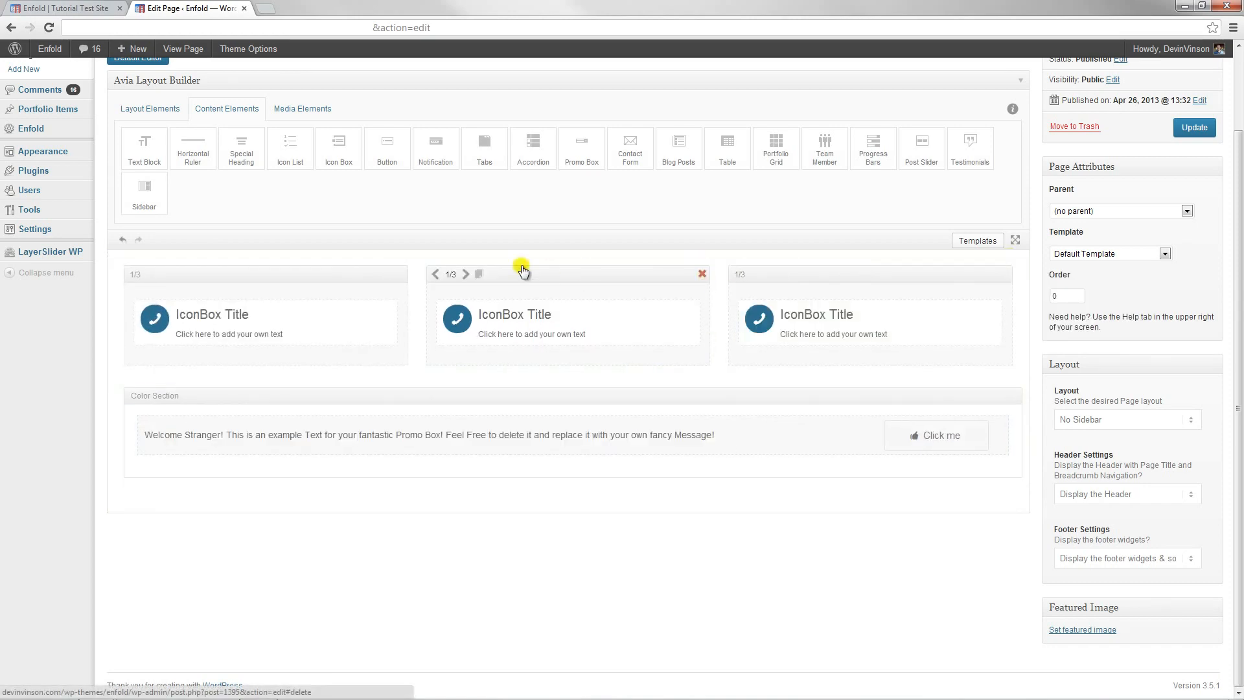
left_click(399, 276)
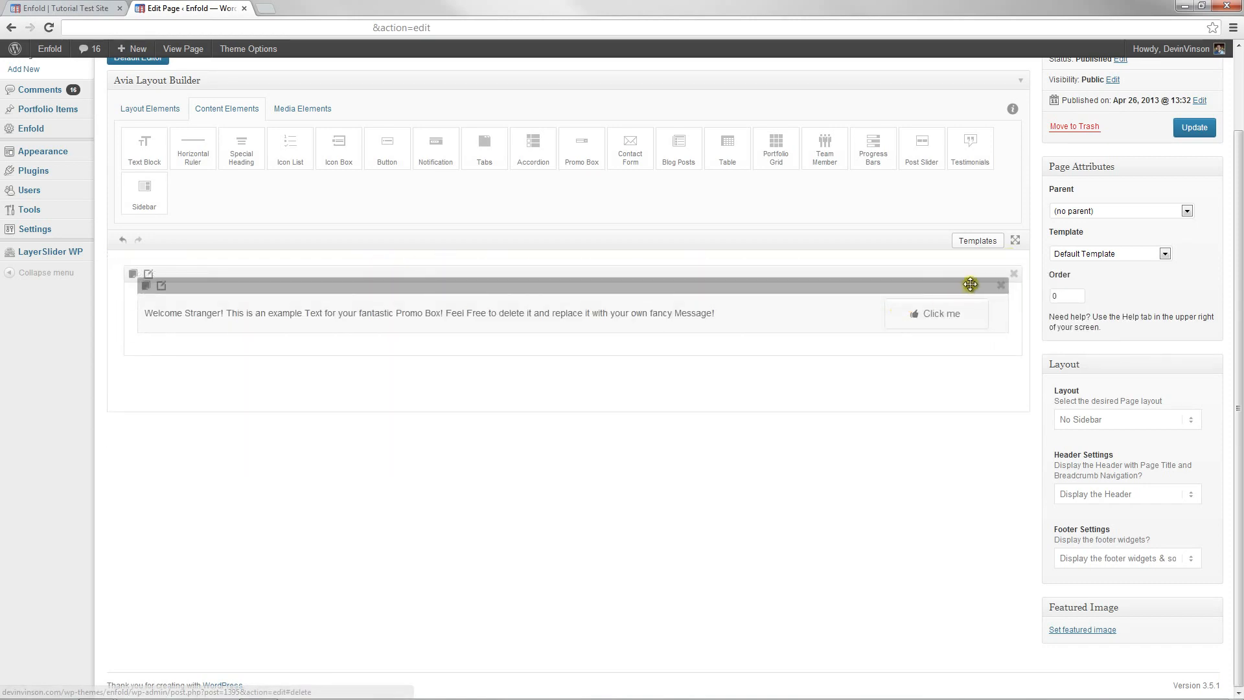
left_click(1015, 275)
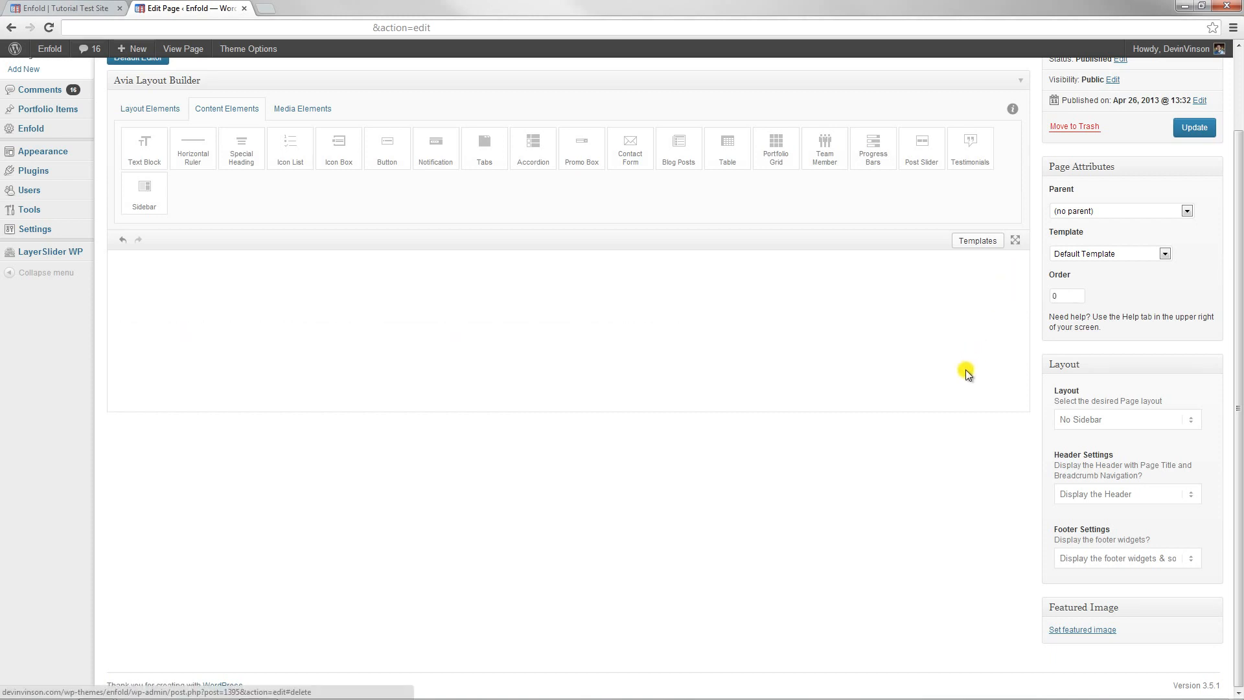
Add a full-width 1/1 layout column to the empty builder canvas
scroll(360, 477, "up", 2)
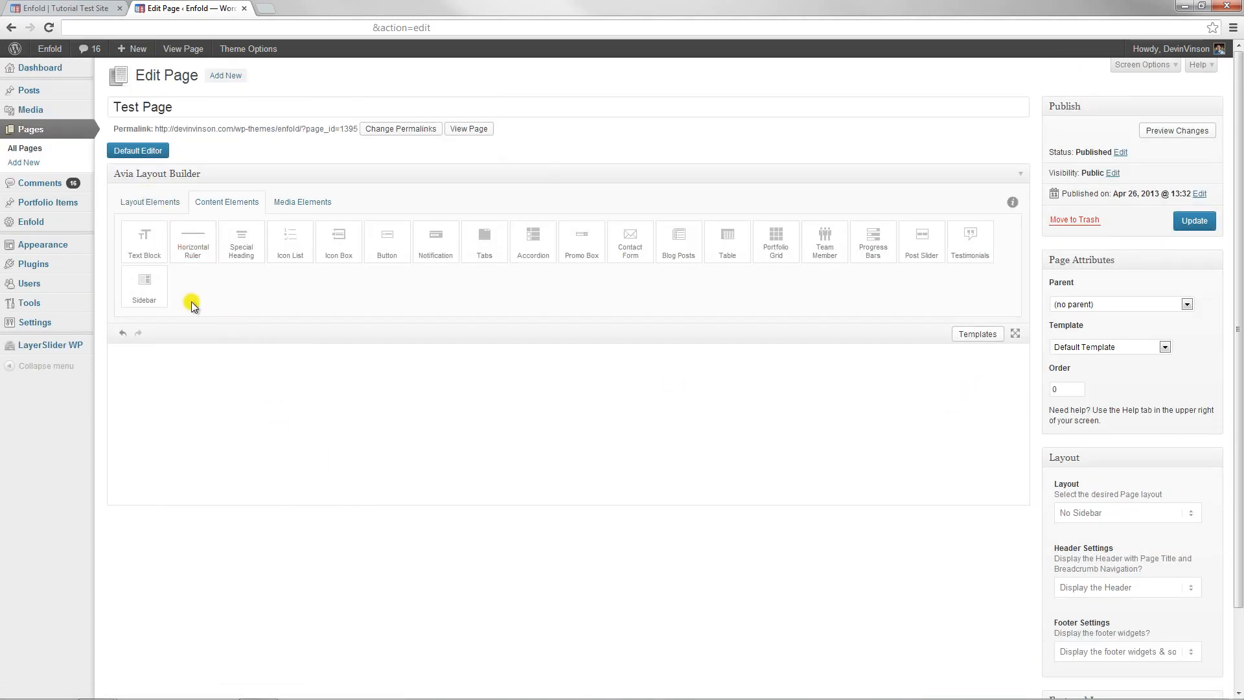
left_click(155, 203)
left_click_drag(147, 244, 198, 382)
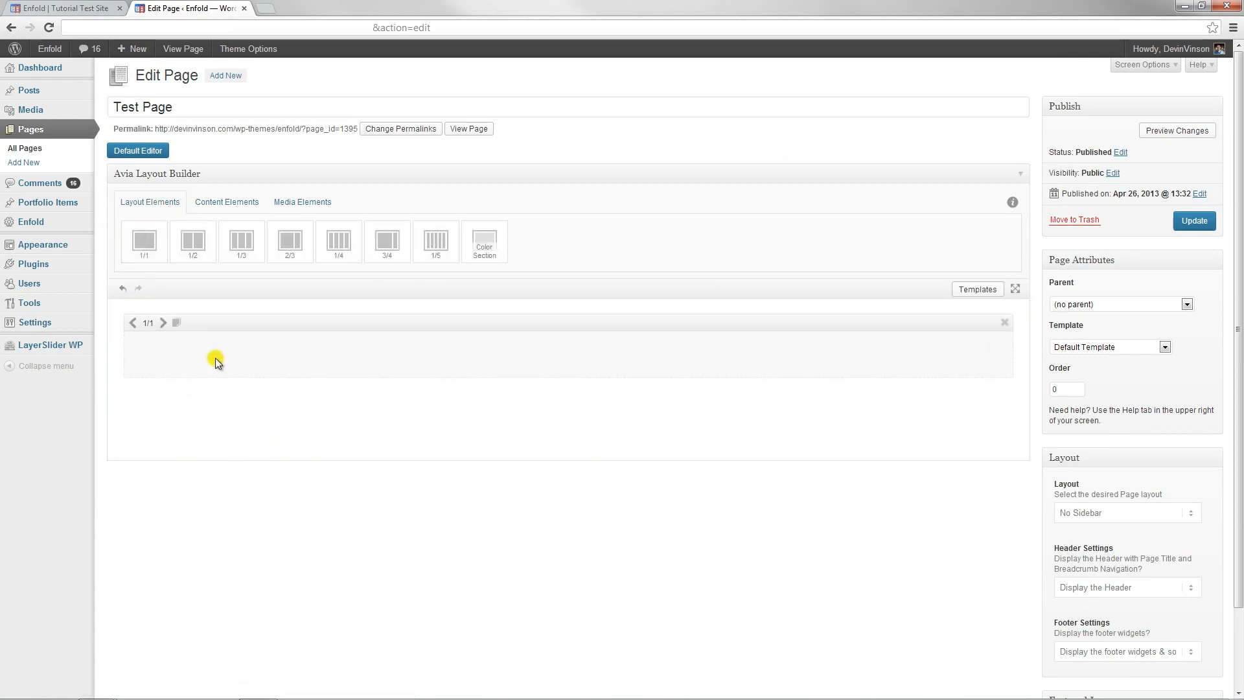
Add a Text Block to the 1/1 column with the content "Click here to add your own text. This is new text!"
left_click(212, 202)
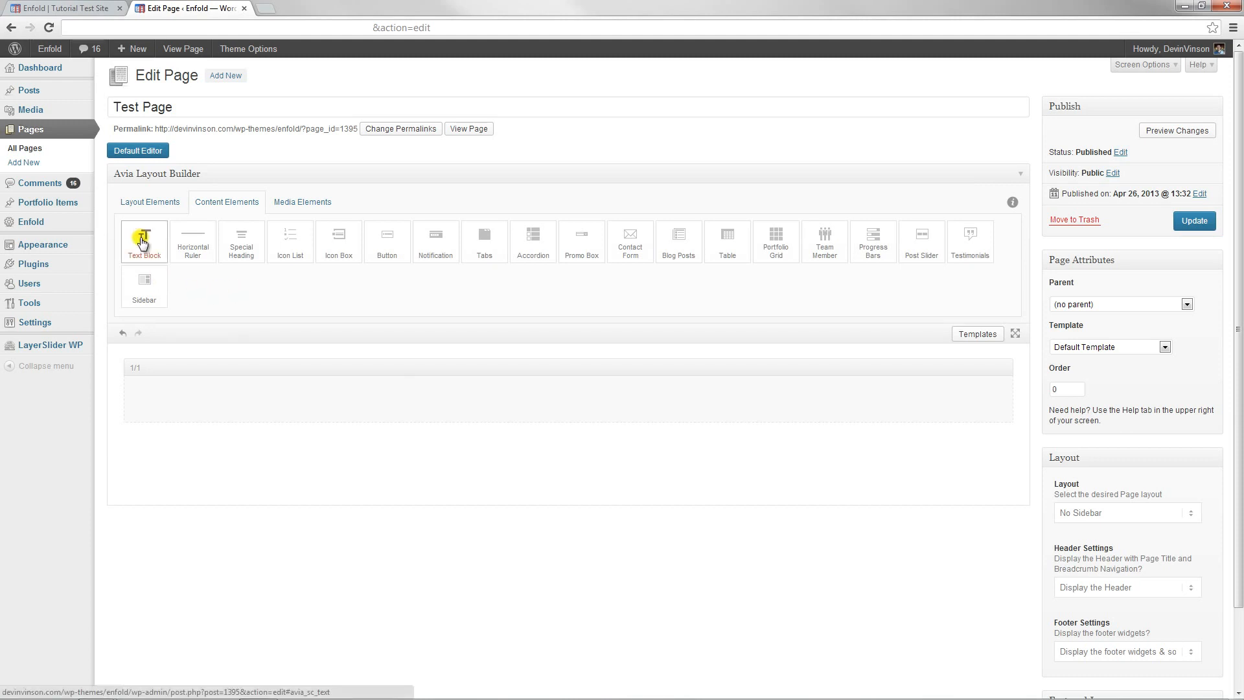
left_click_drag(143, 241, 217, 390)
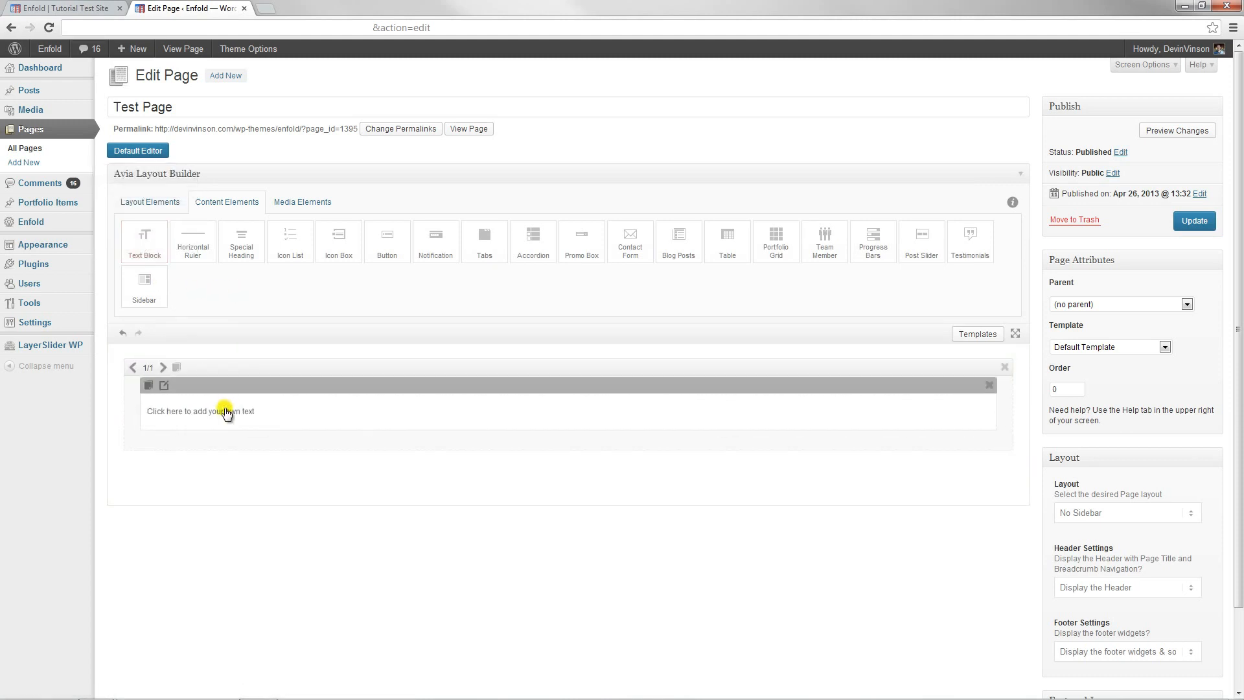
left_click(226, 418)
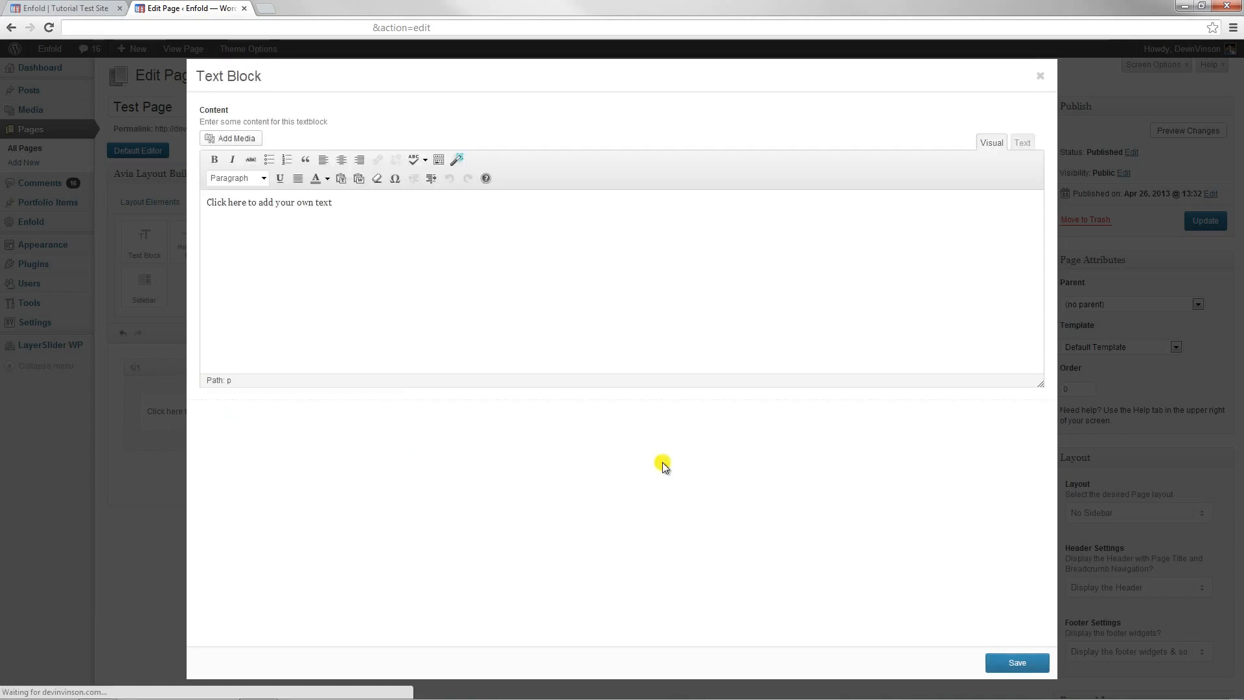
left_click_drag(402, 221, 164, 212)
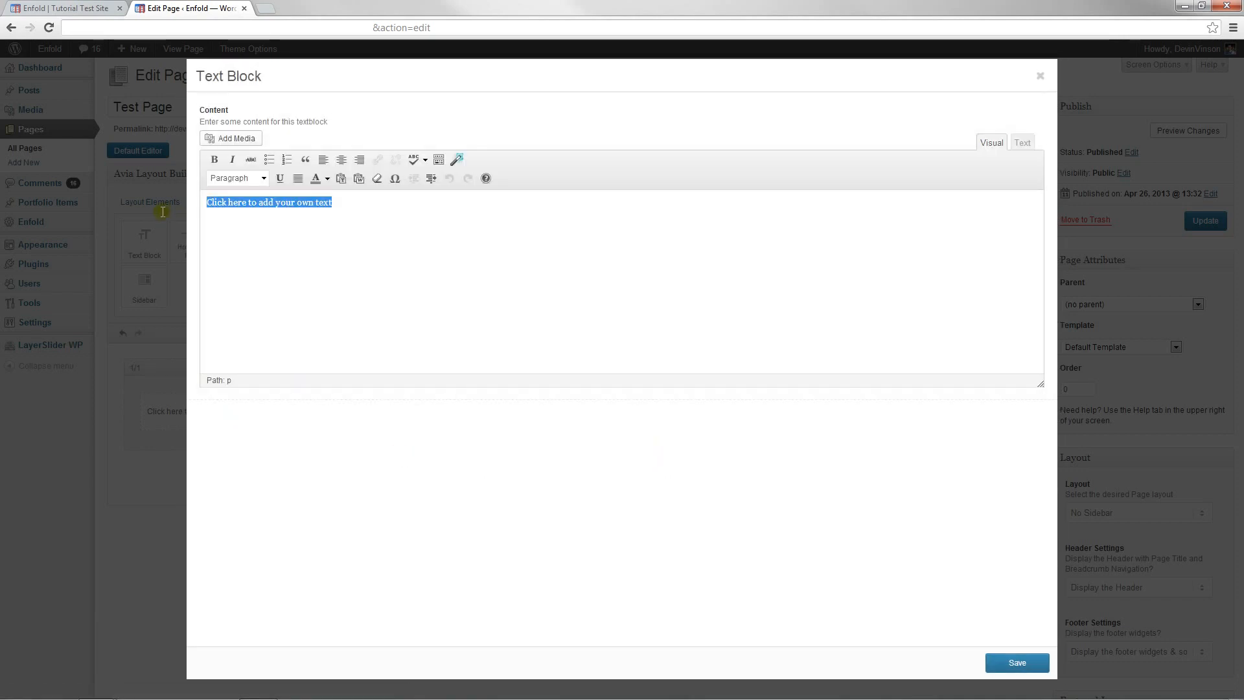
left_click(418, 262)
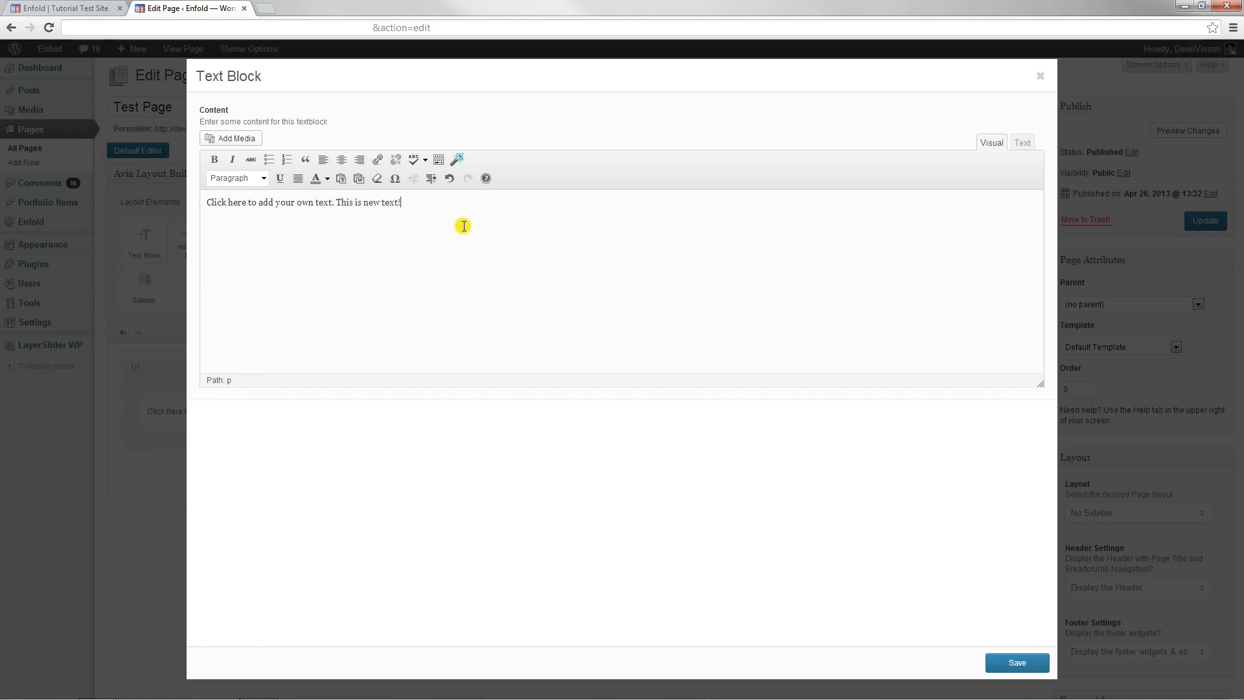
left_click(1016, 662)
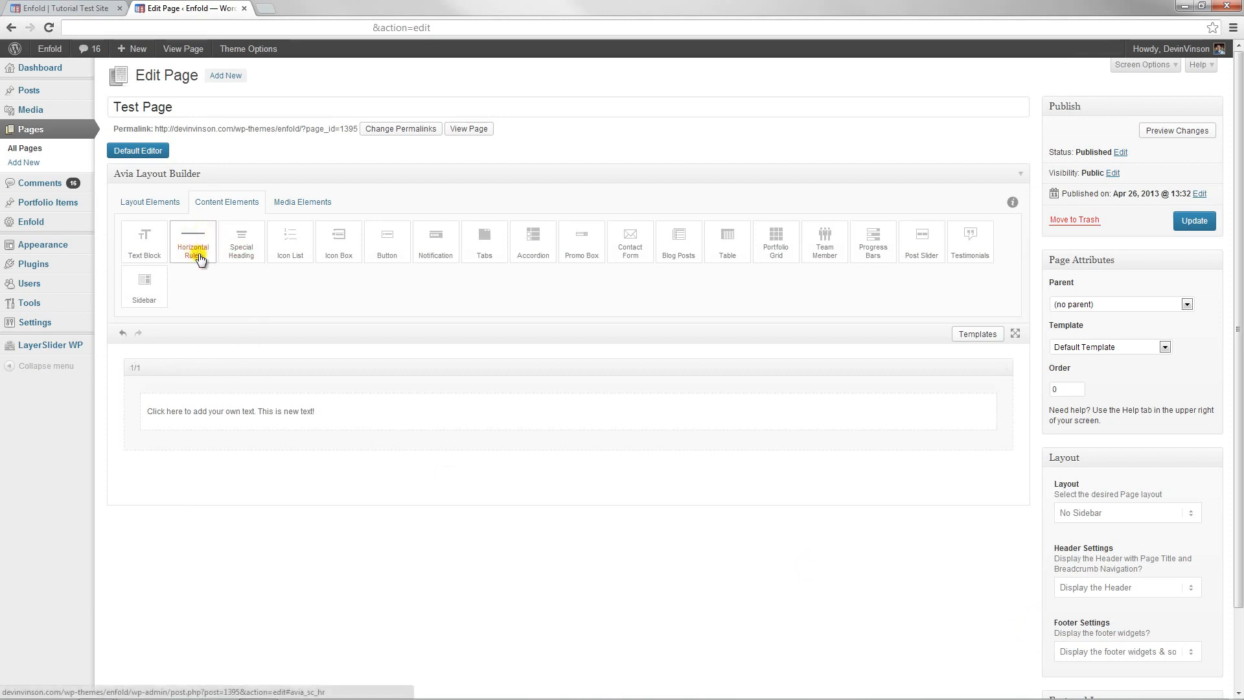
Add a Horizontal Ruler below the 1/1 column, keeping its Default styling
left_click_drag(200, 256, 208, 499)
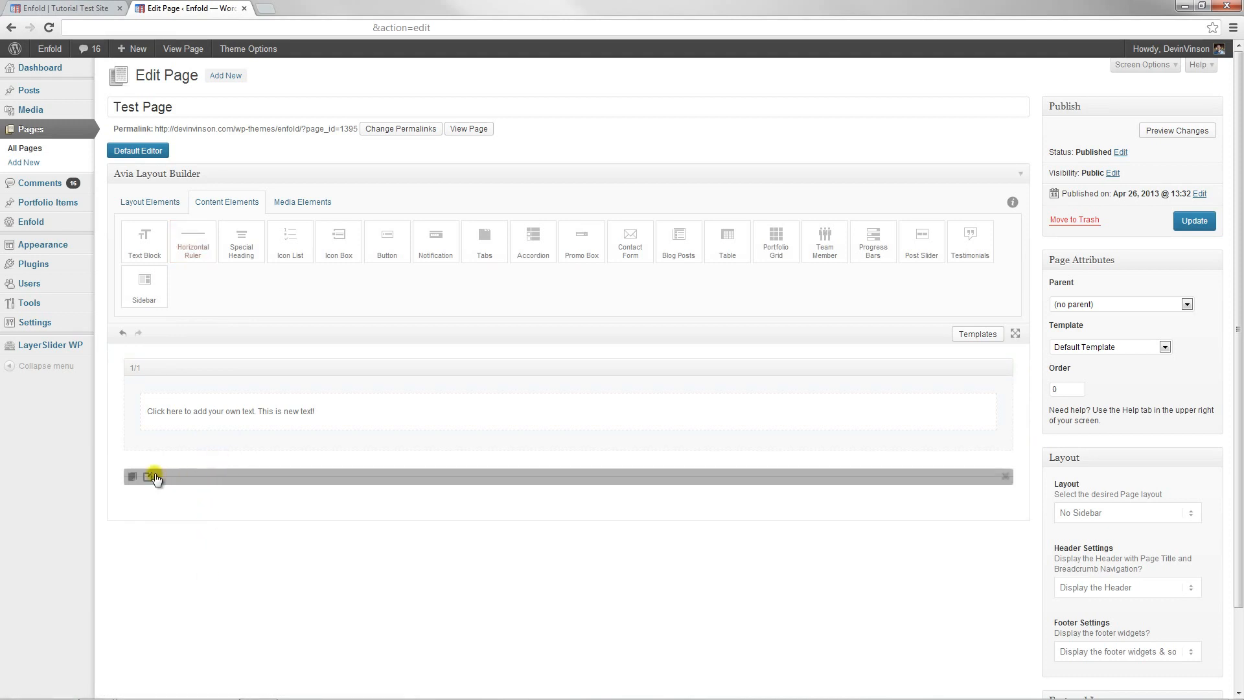
left_click(149, 476)
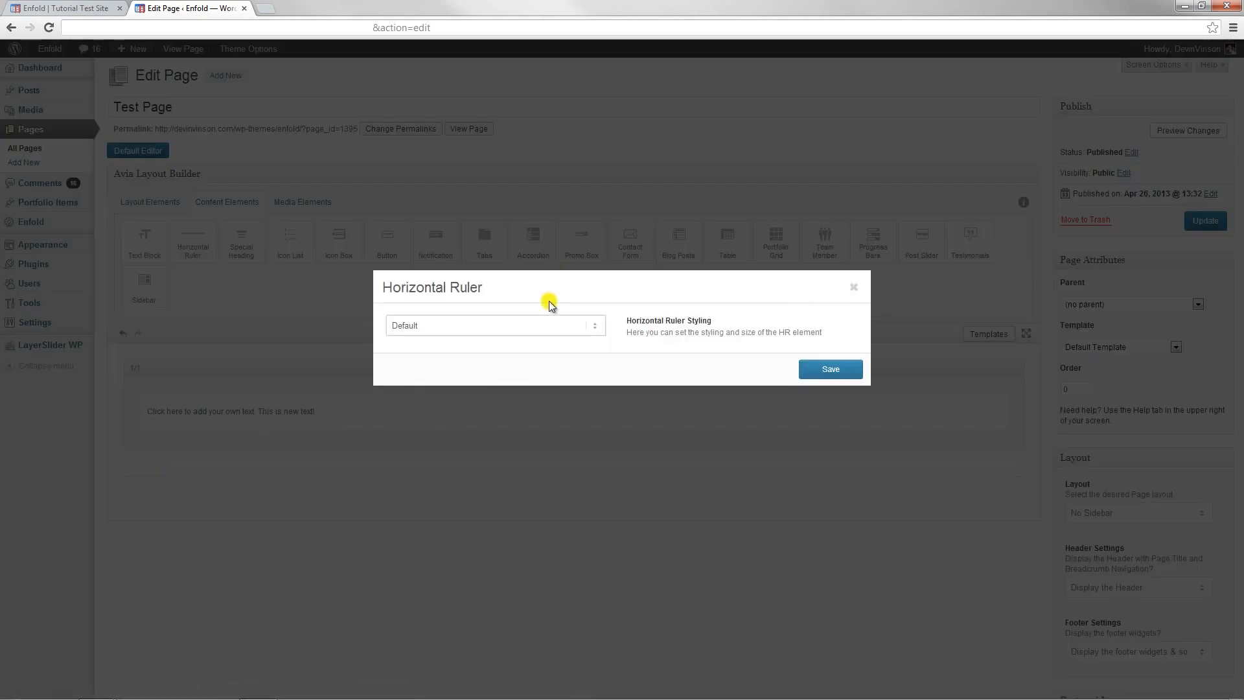
left_click(526, 323)
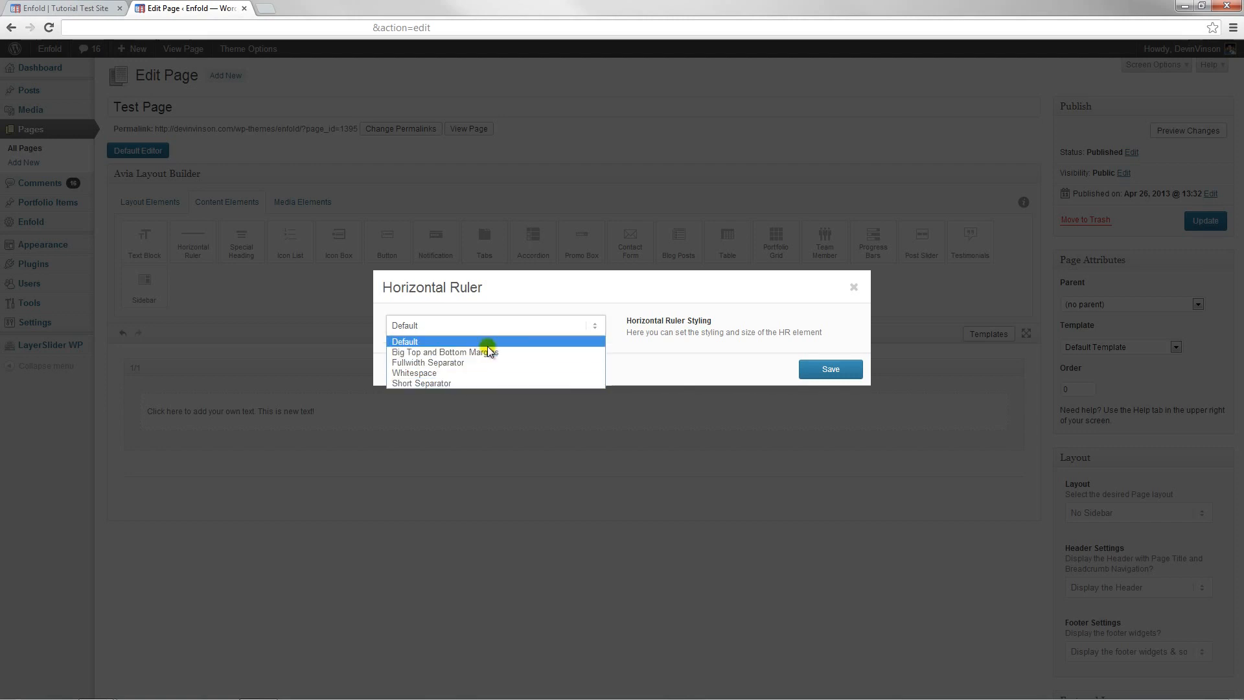
left_click(674, 361)
left_click(826, 370)
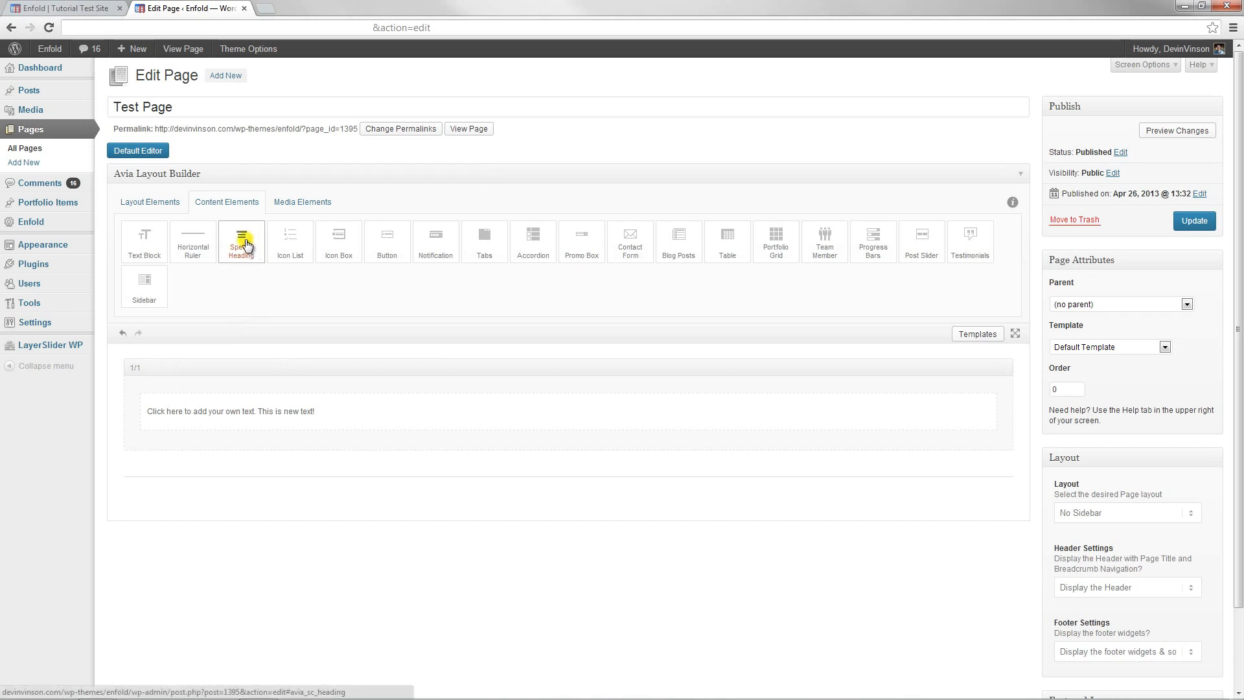
Add a Special Heading above the text block, keeping Hello, type H3, default color and style, and bottom padding 10
left_click_drag(246, 244, 260, 381)
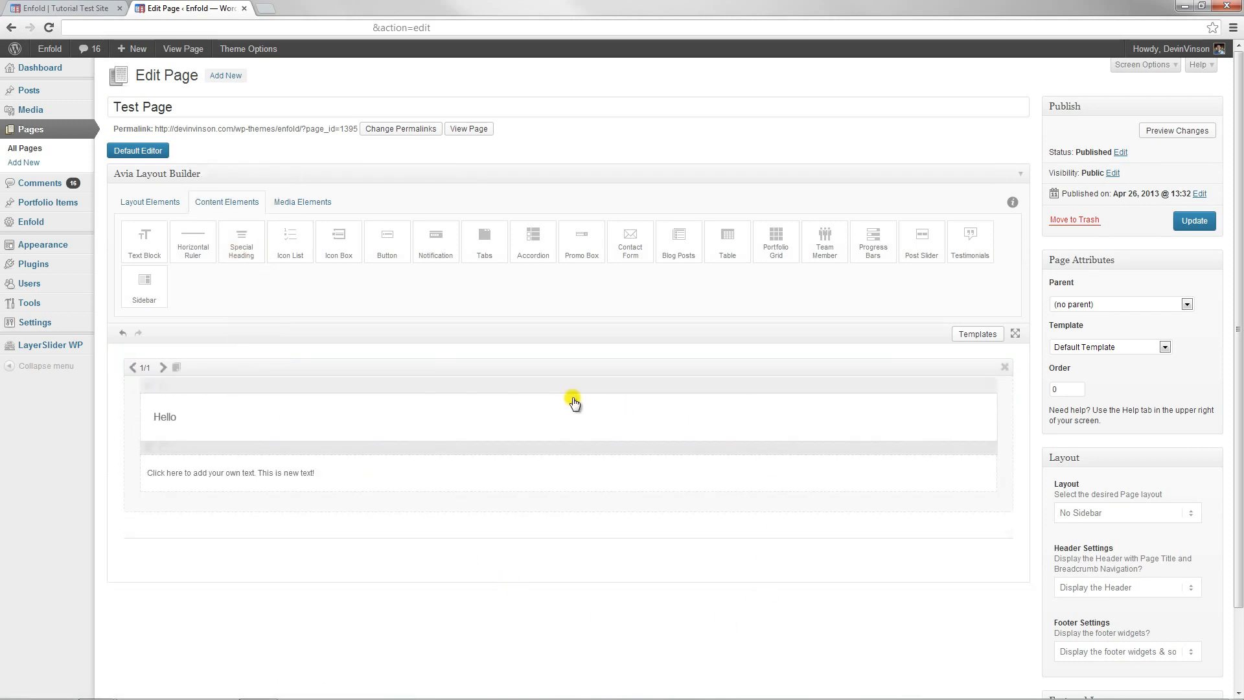
left_click(158, 417)
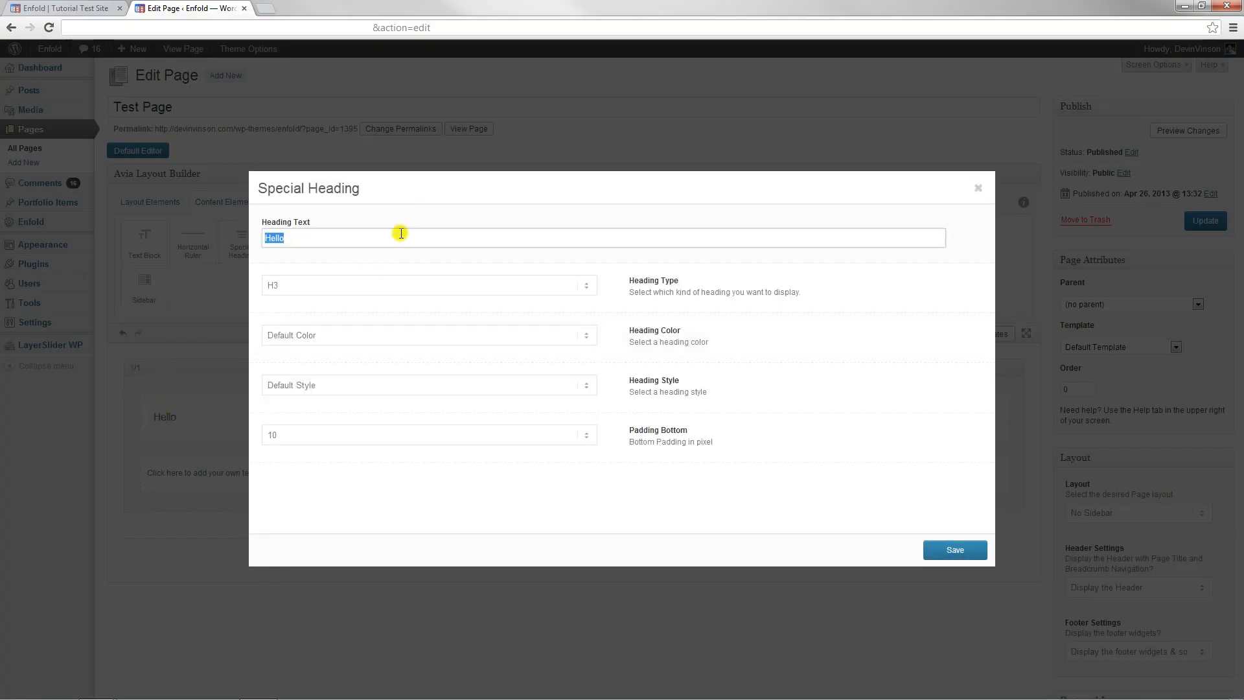
left_click(343, 285)
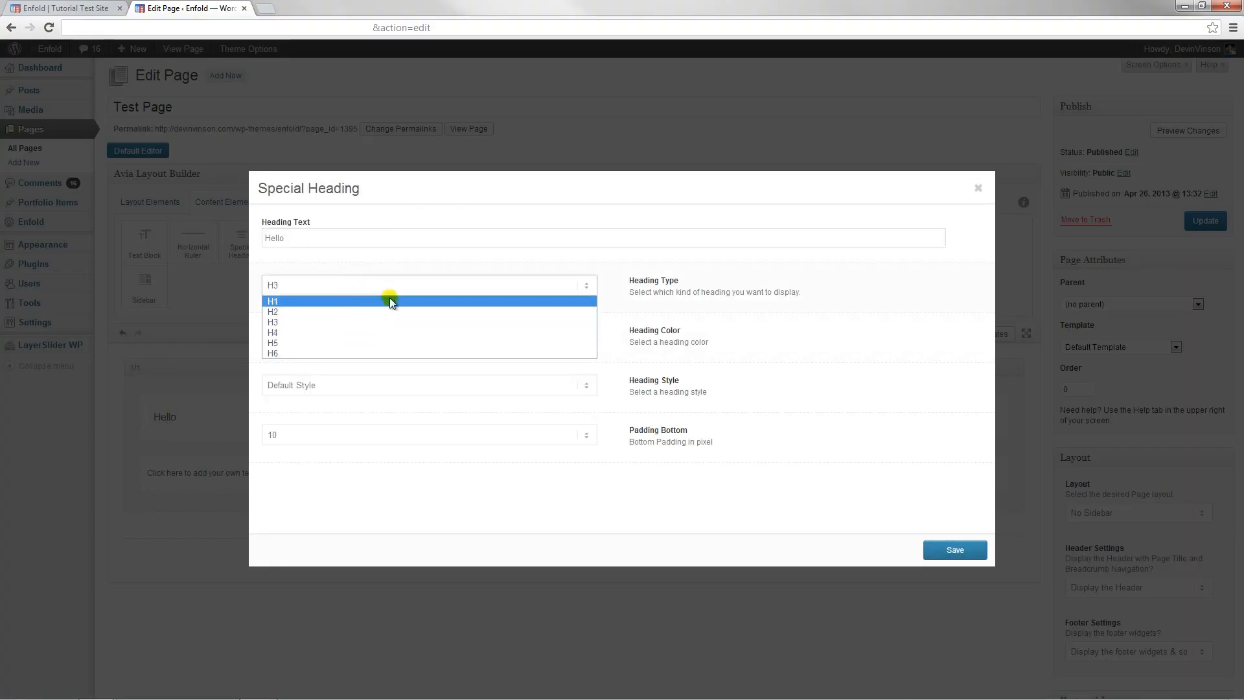
left_click(718, 299)
left_click(561, 341)
left_click(715, 334)
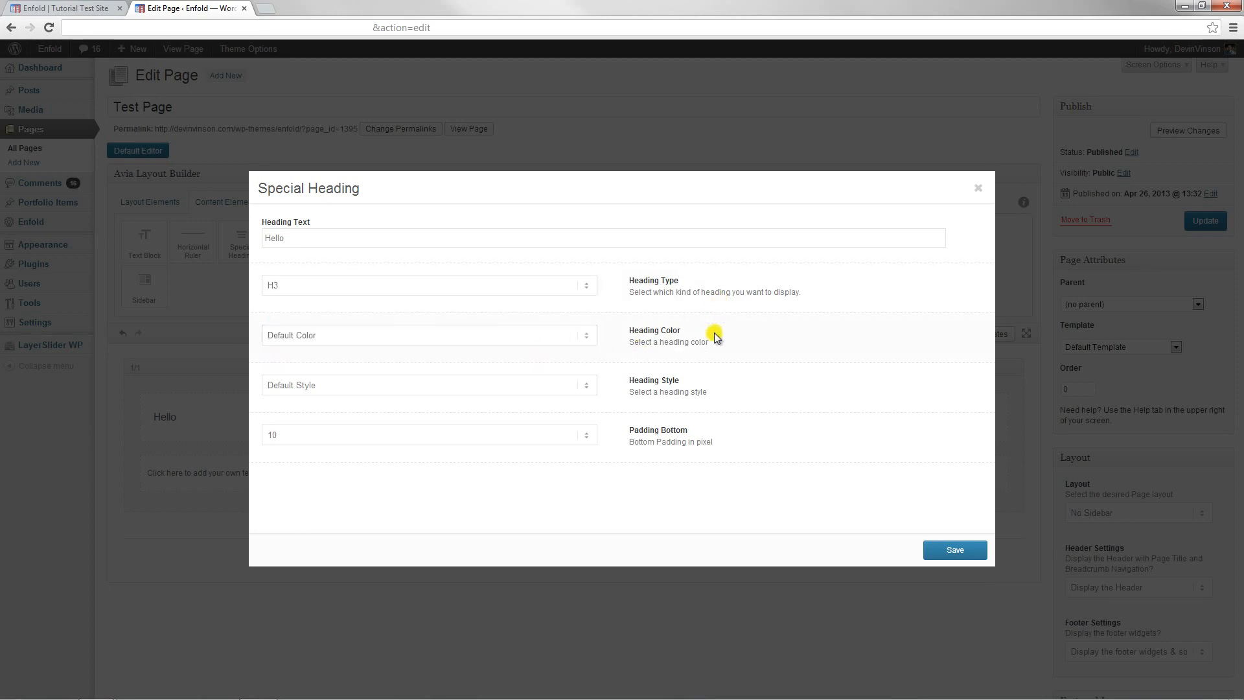
left_click(414, 385)
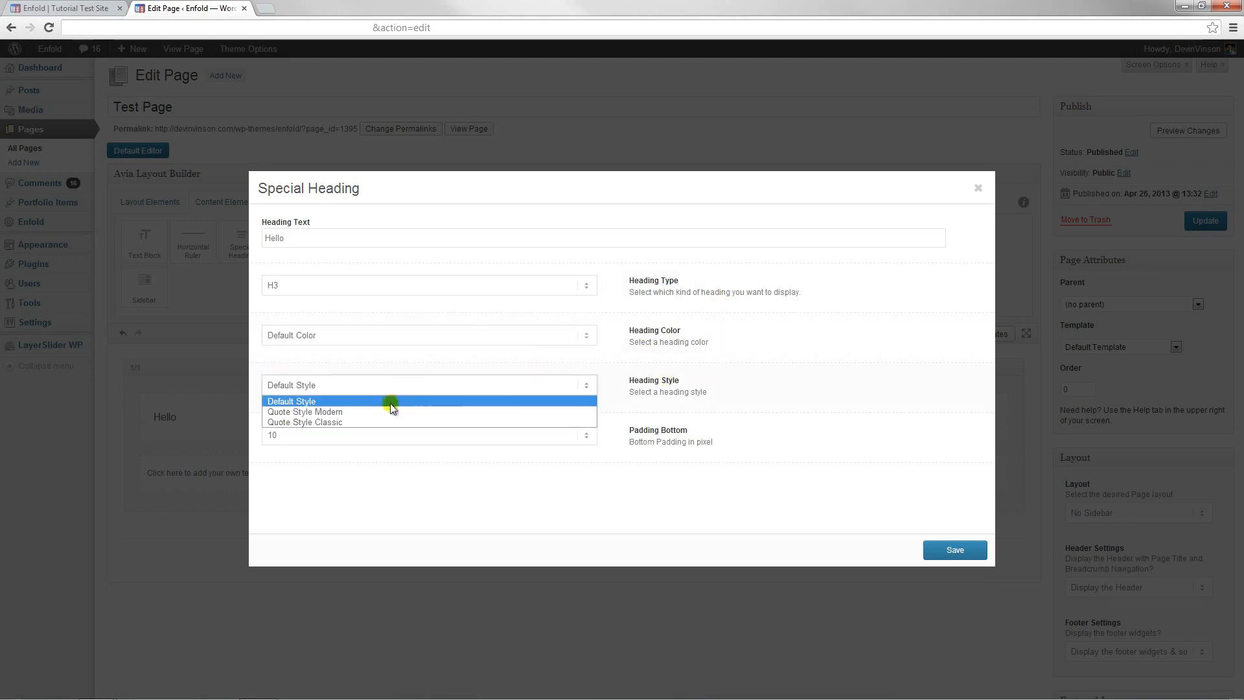
left_click(760, 371)
left_click(454, 431)
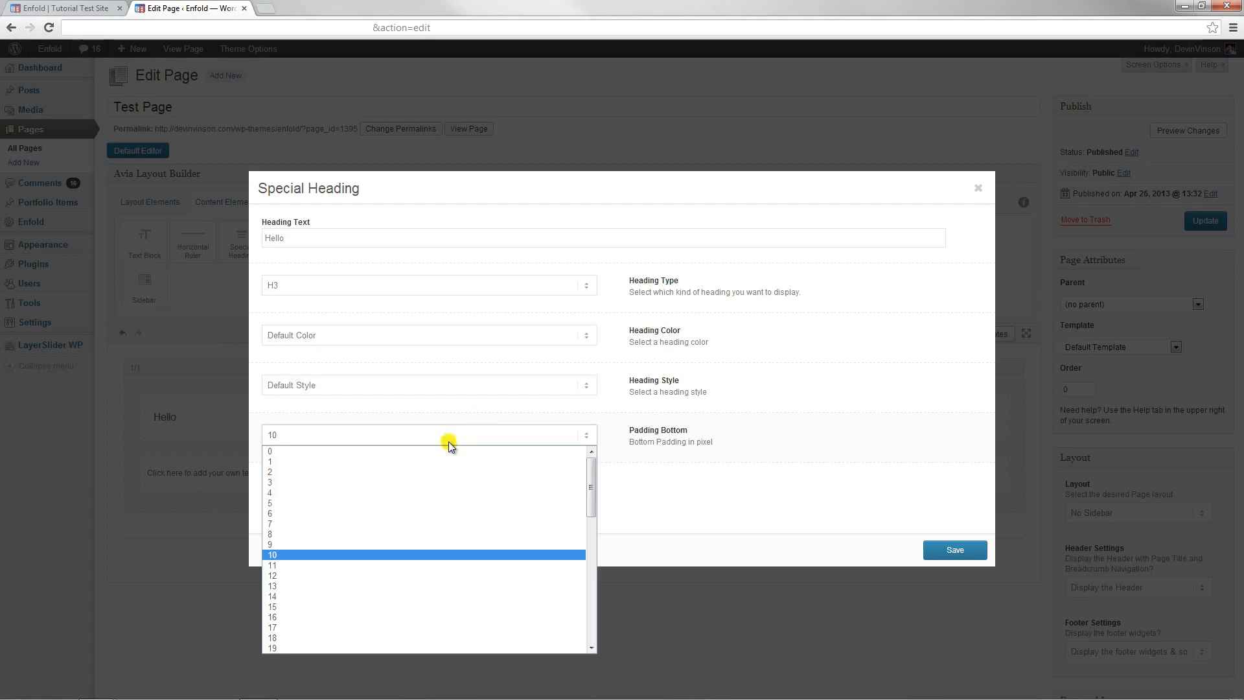
left_click(755, 507)
left_click(953, 549)
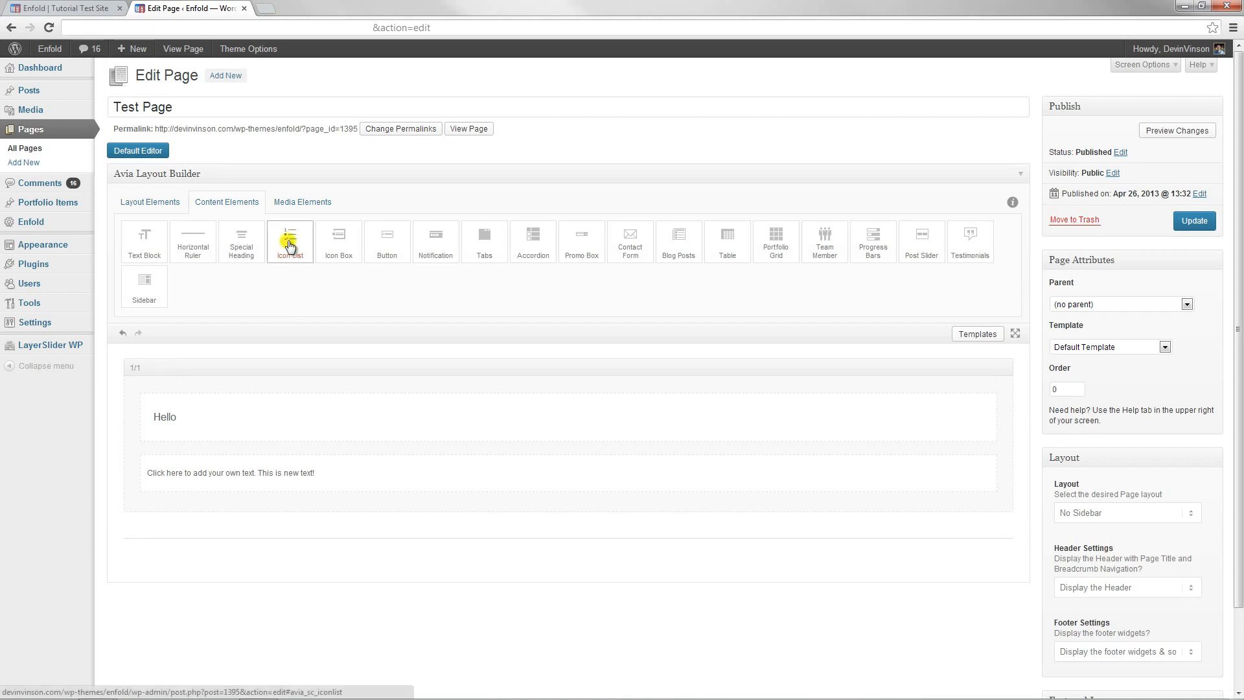
Add an Icon List below the text block and give its first item the speech bubbles icon and the content "Talk to us"
left_click_drag(290, 246, 250, 509)
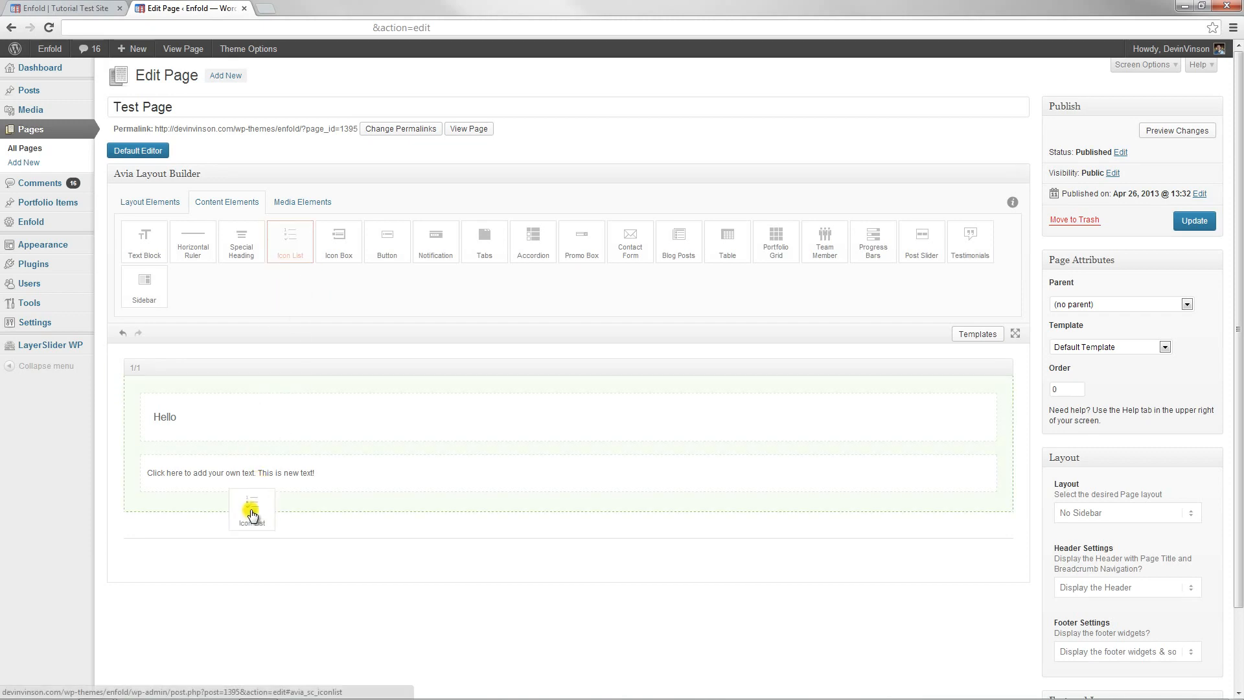
scroll(482, 438, "down", 2)
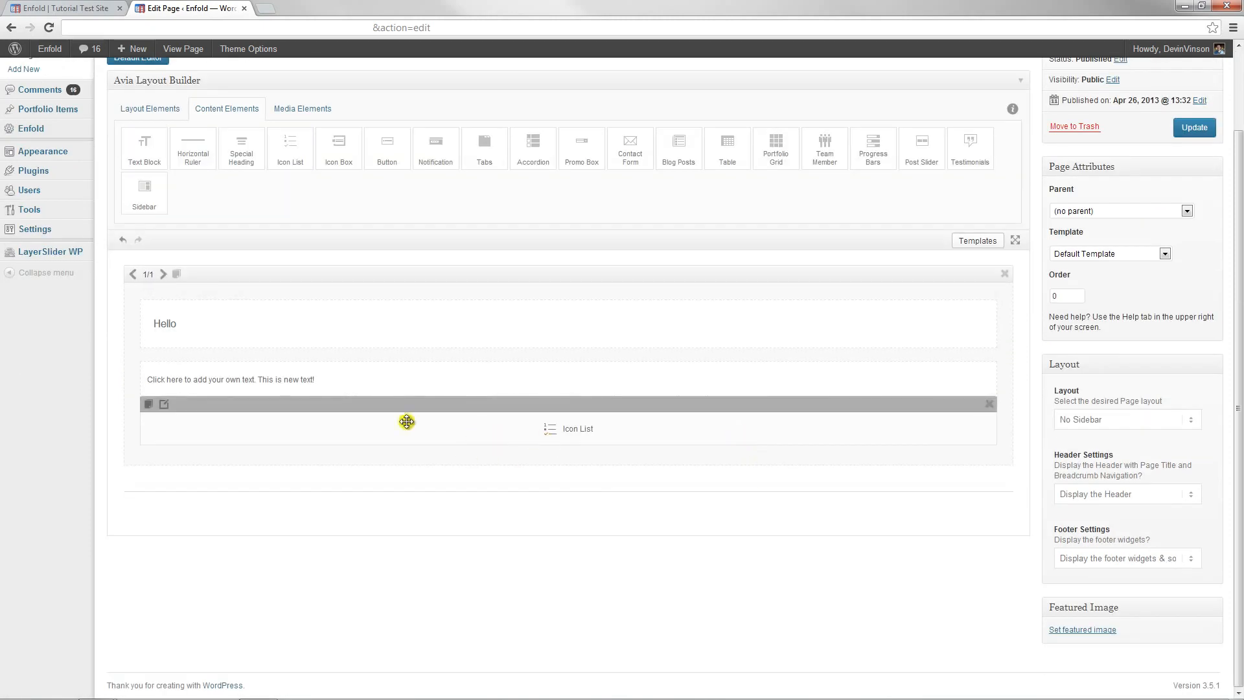
left_click(163, 405)
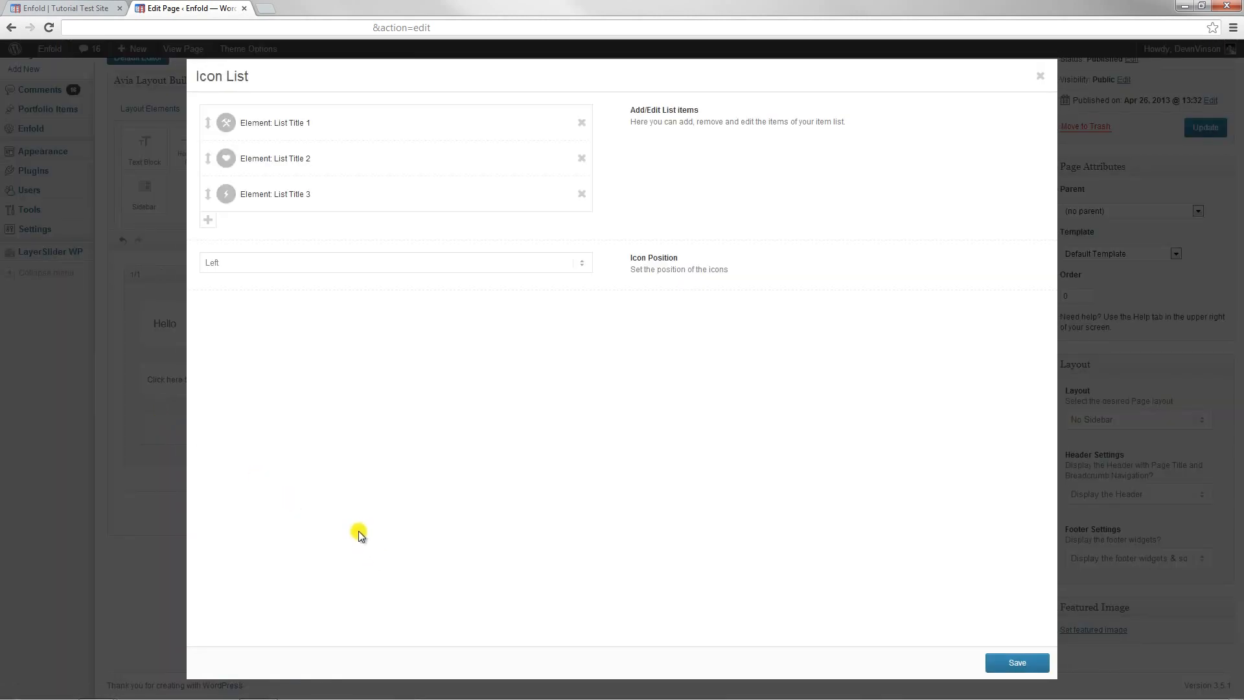
left_click(260, 127)
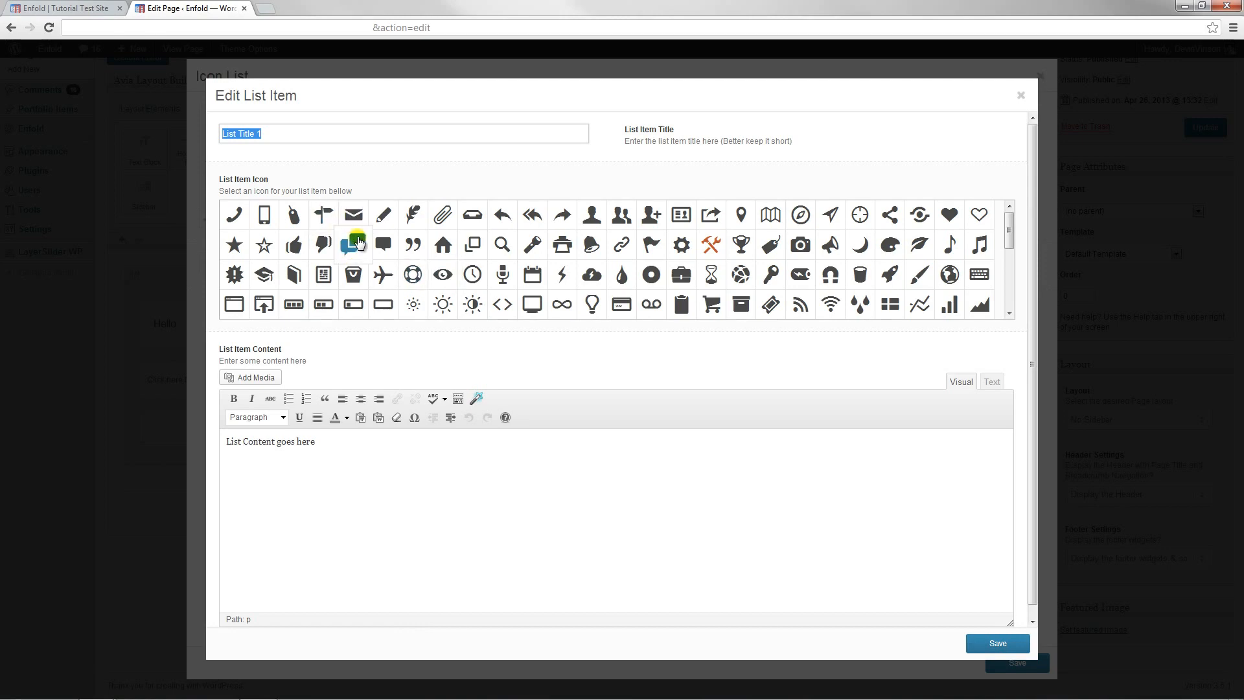
left_click(359, 243)
left_click_drag(383, 442, 158, 416)
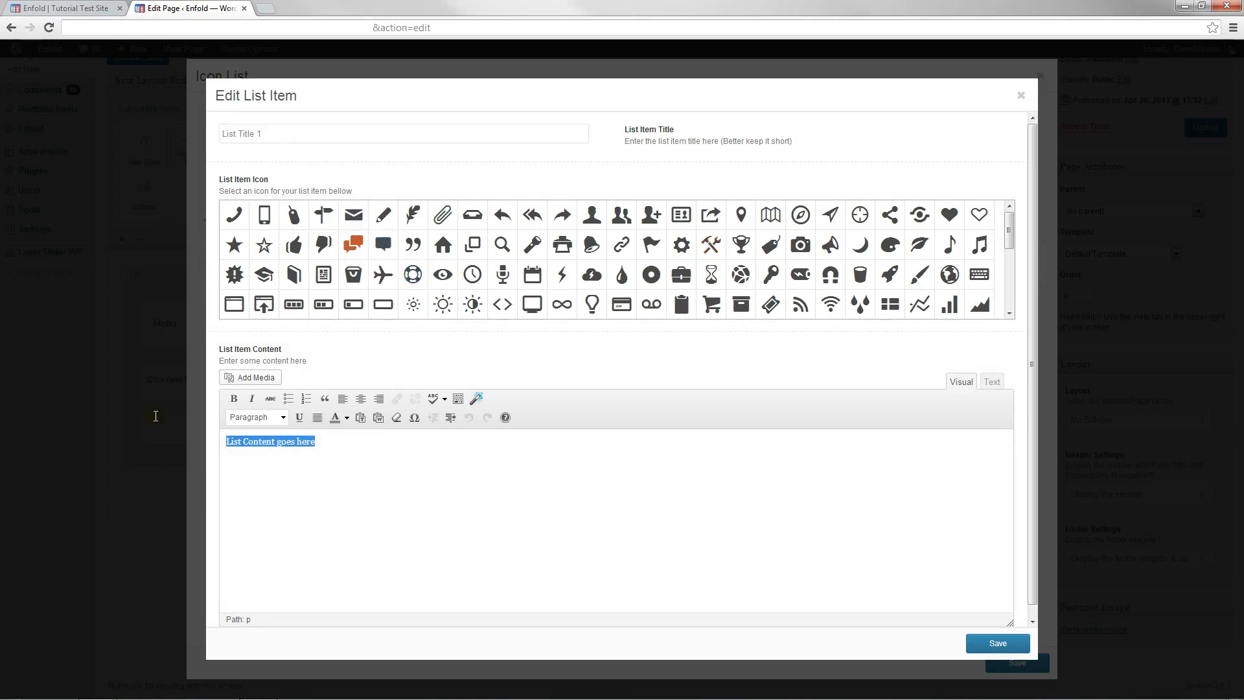
type("Talk to us")
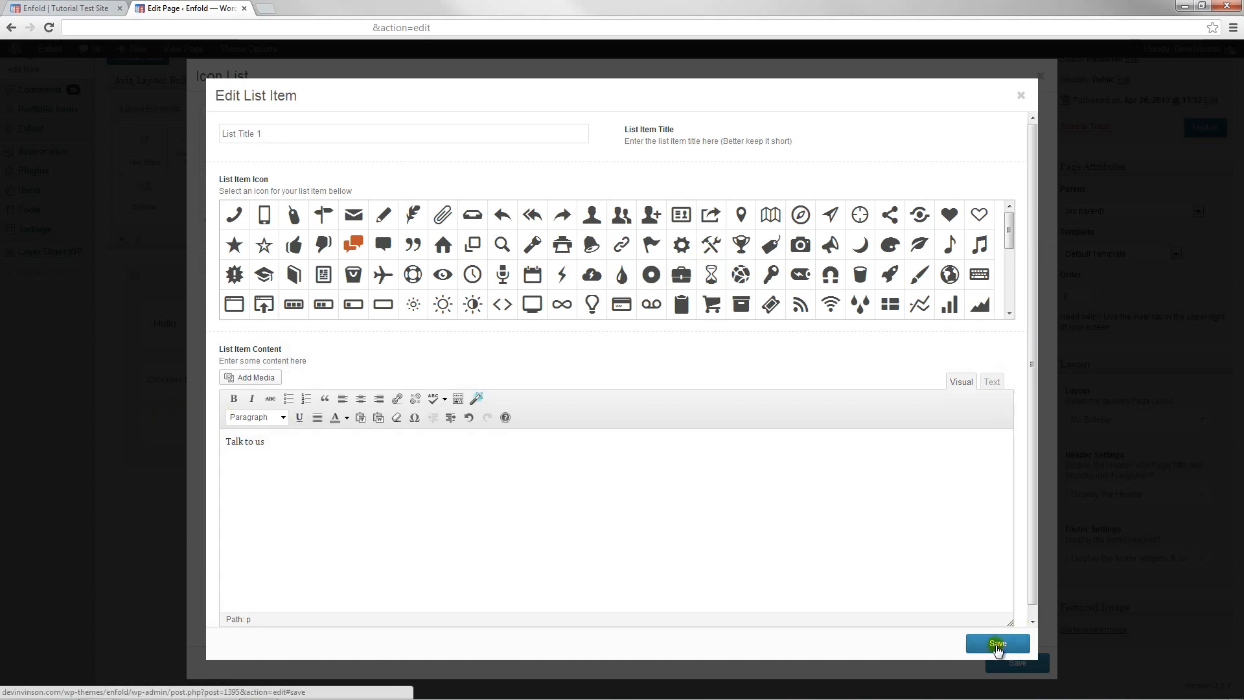
left_click(998, 643)
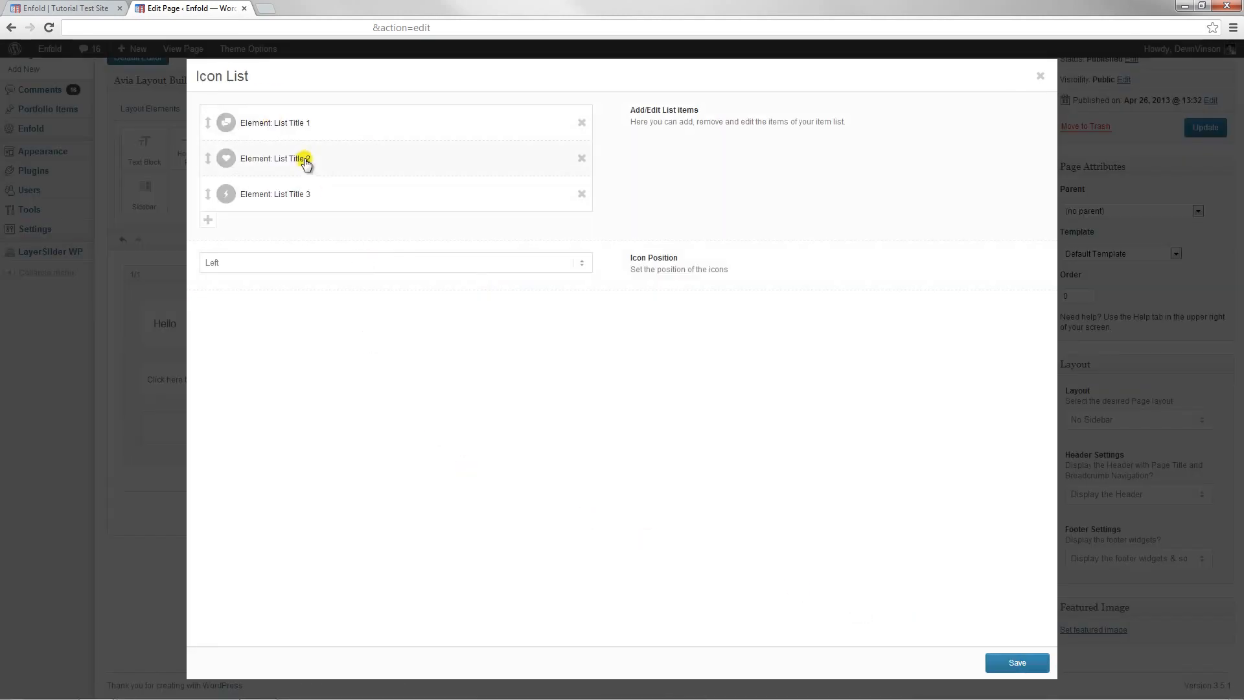
Set the icon list's icon position to Right and save the list
left_click(538, 262)
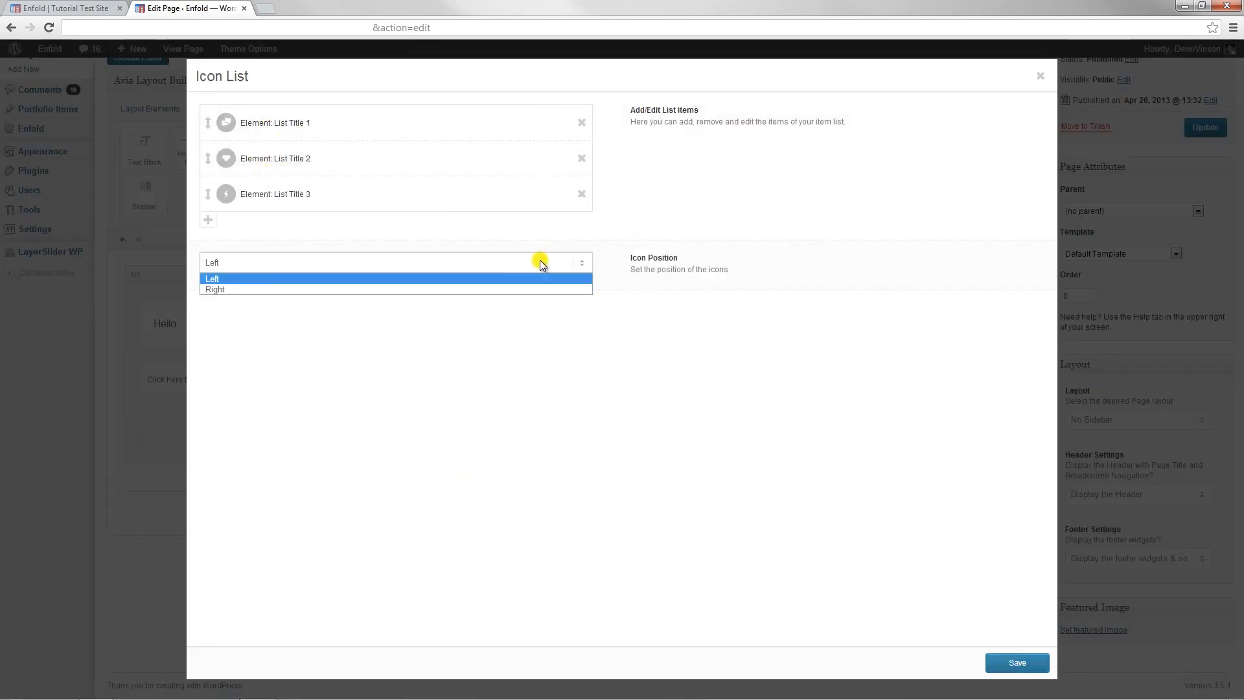
left_click(230, 287)
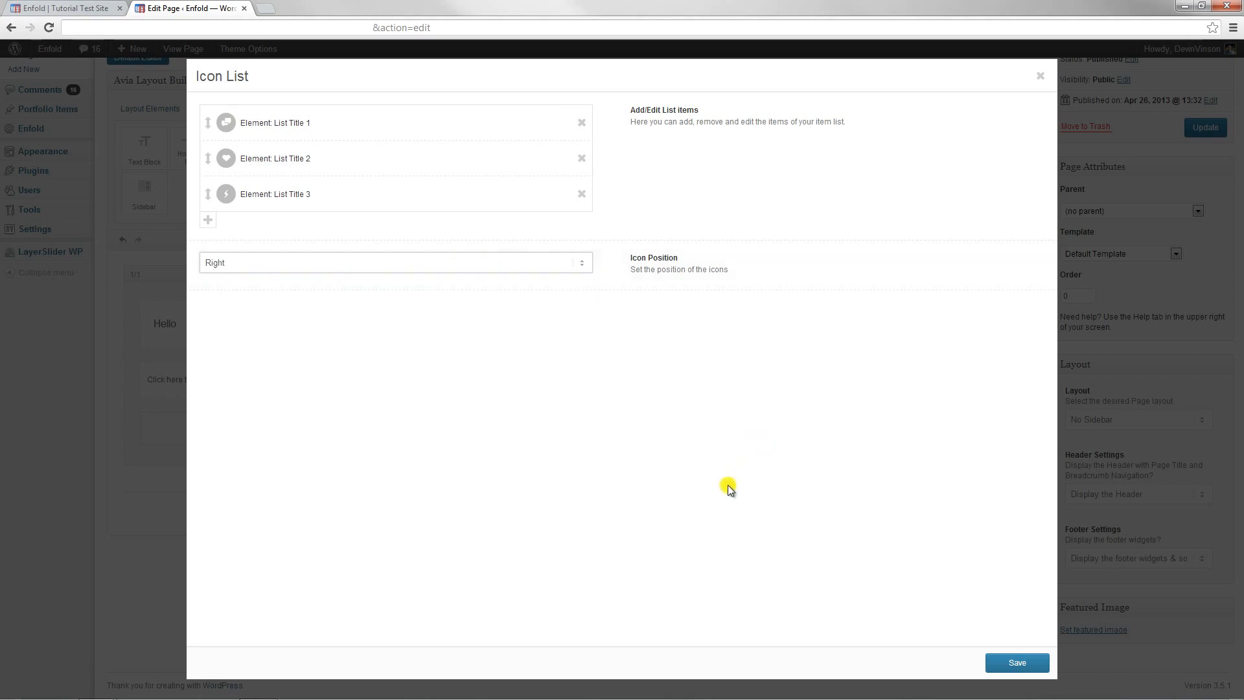
left_click(1033, 659)
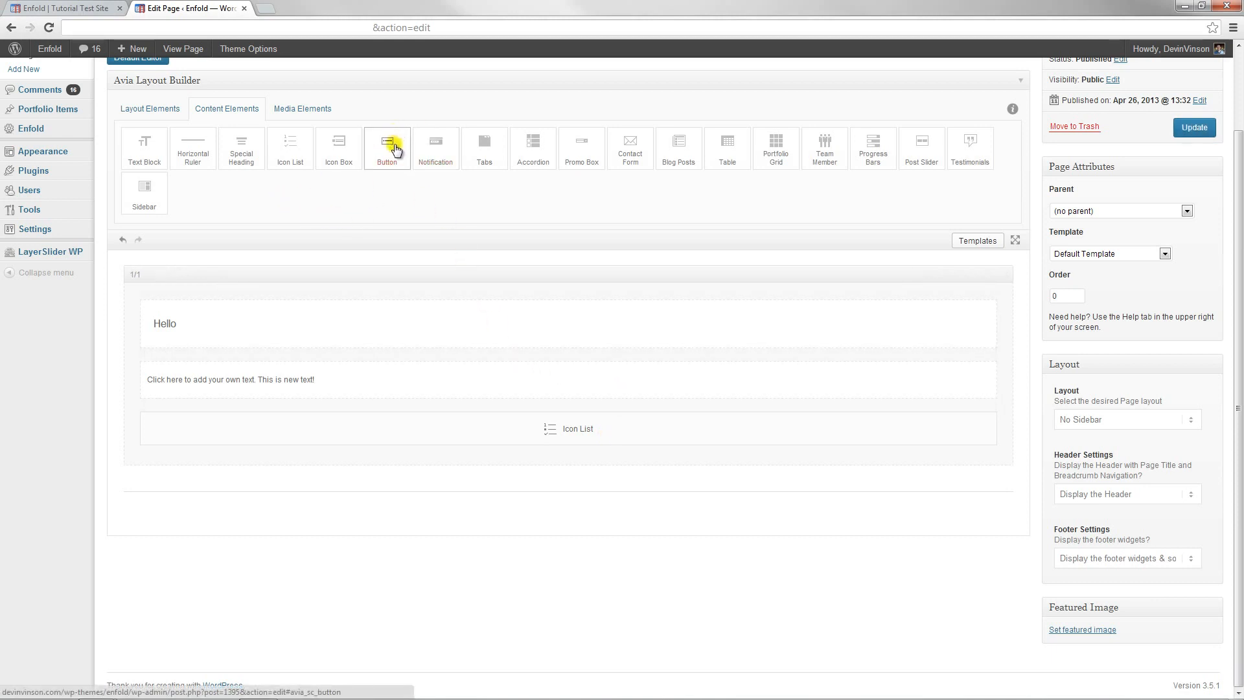
Add a Button below the icon list and set it to No Icon, keeping the Click me label
left_click_drag(395, 149, 247, 454)
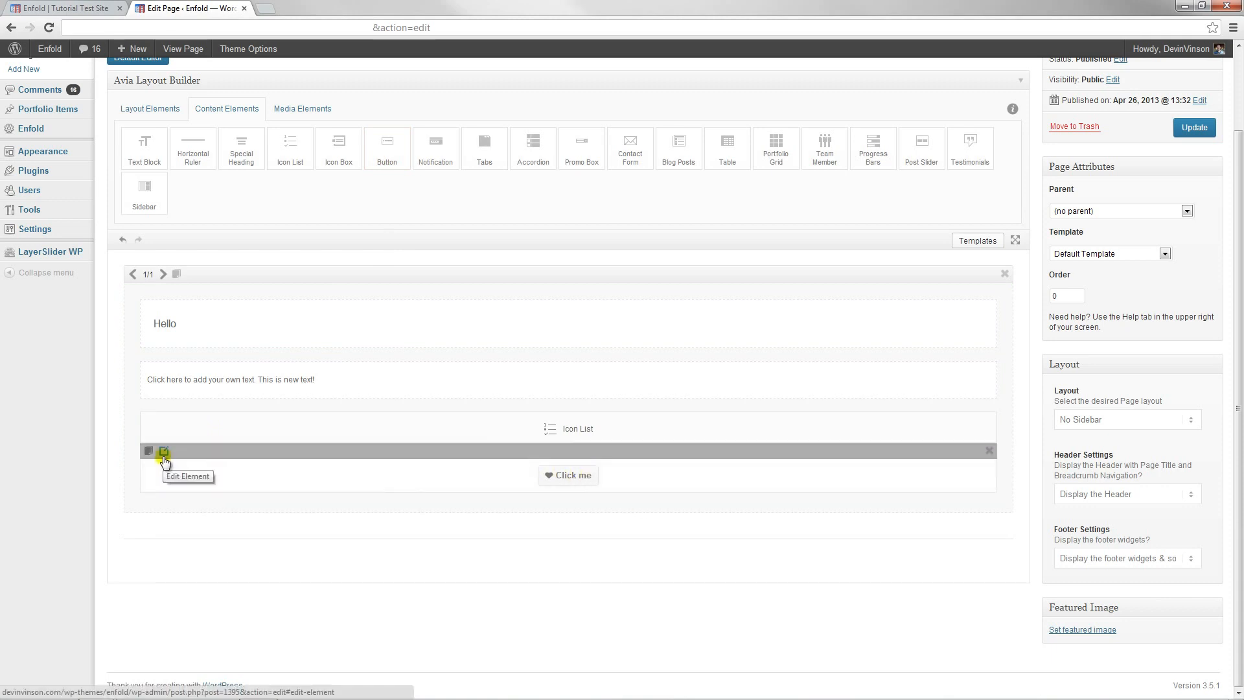
left_click(163, 453)
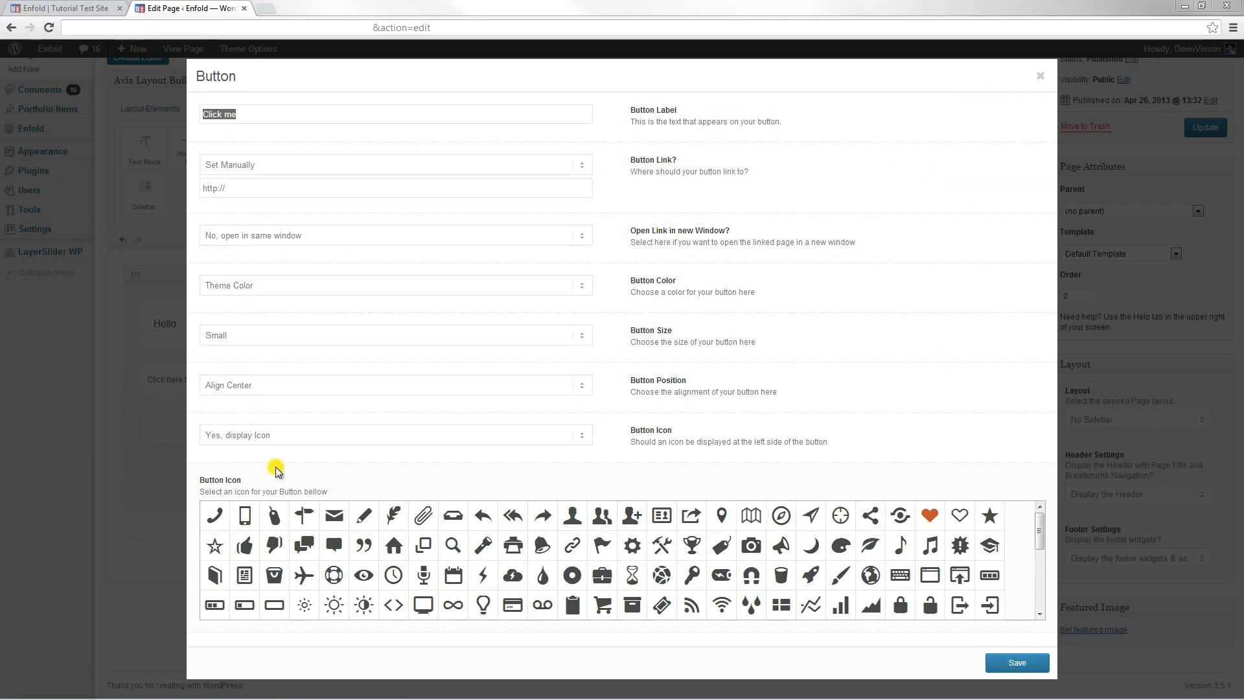
left_click(301, 435)
left_click(271, 446)
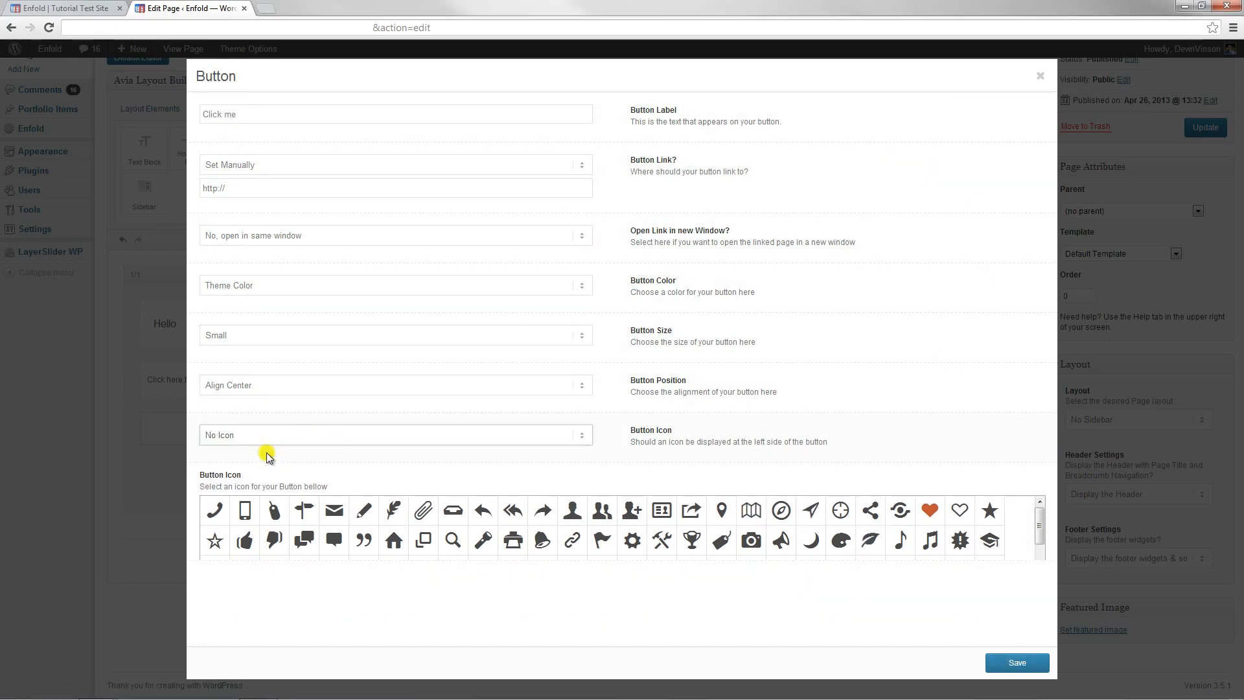
left_click(1018, 663)
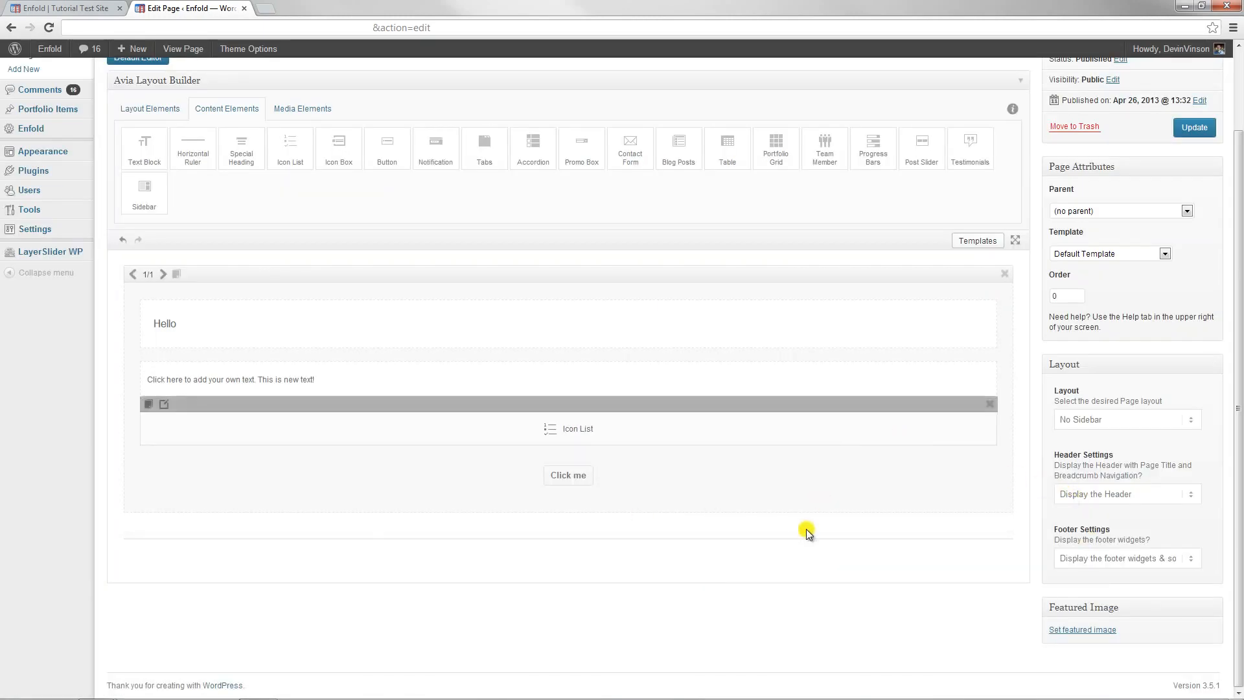
Add a Notification above the Hello heading and set its message color to Alert (Orange)
scroll(1140, 206, "up", 1)
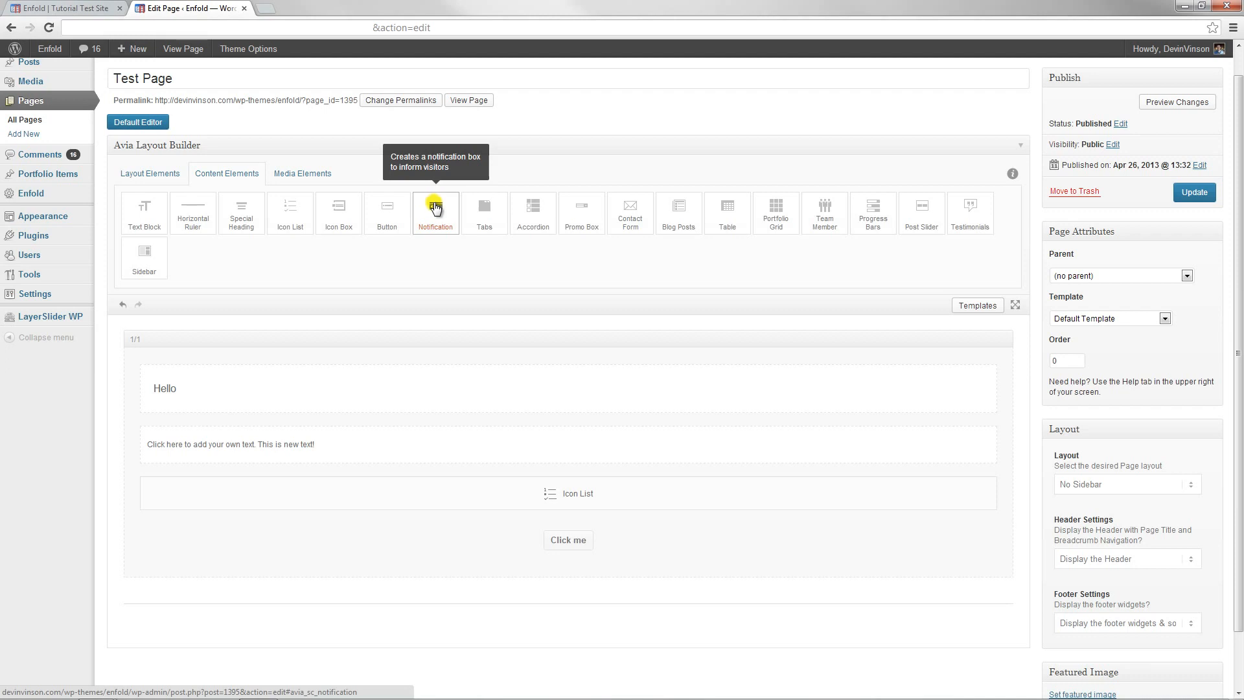
left_click_drag(435, 210, 411, 348)
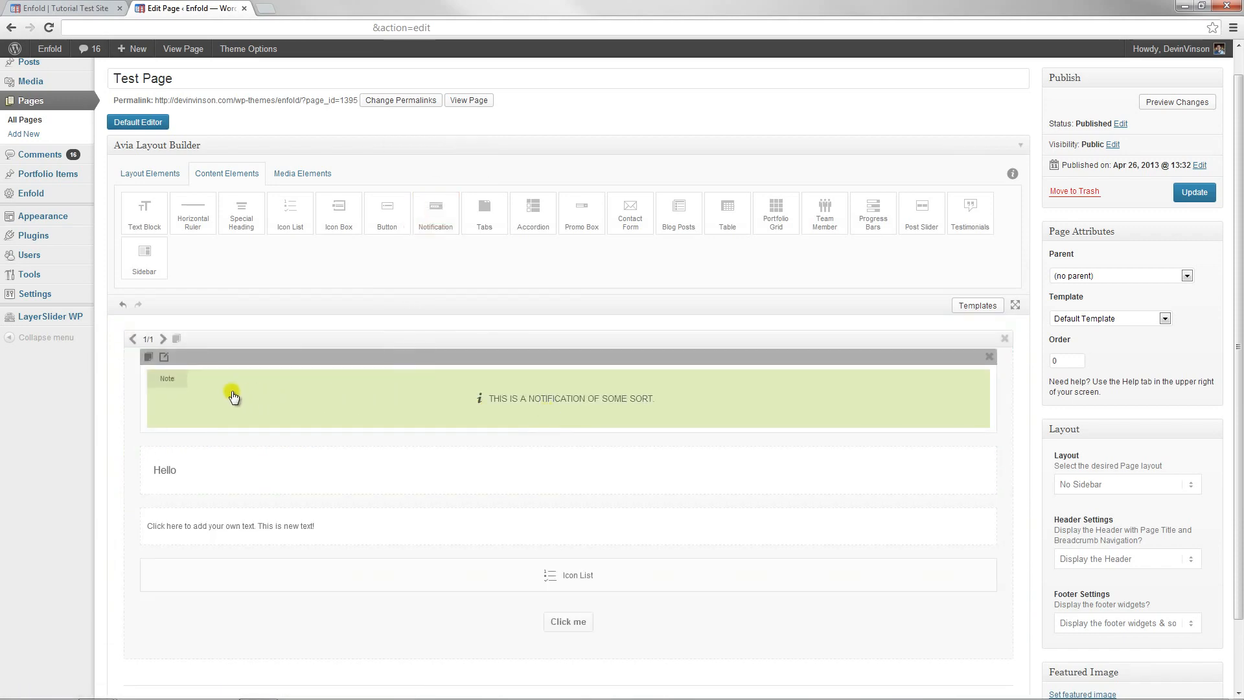
left_click(164, 356)
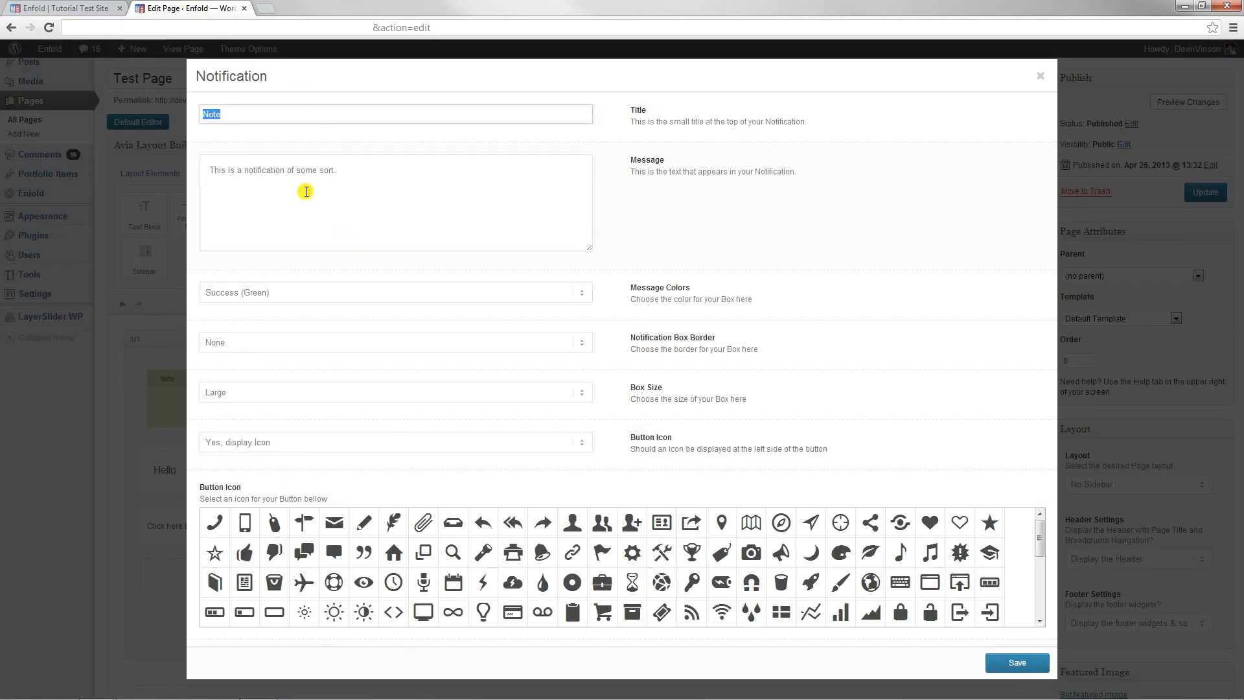
left_click(306, 192)
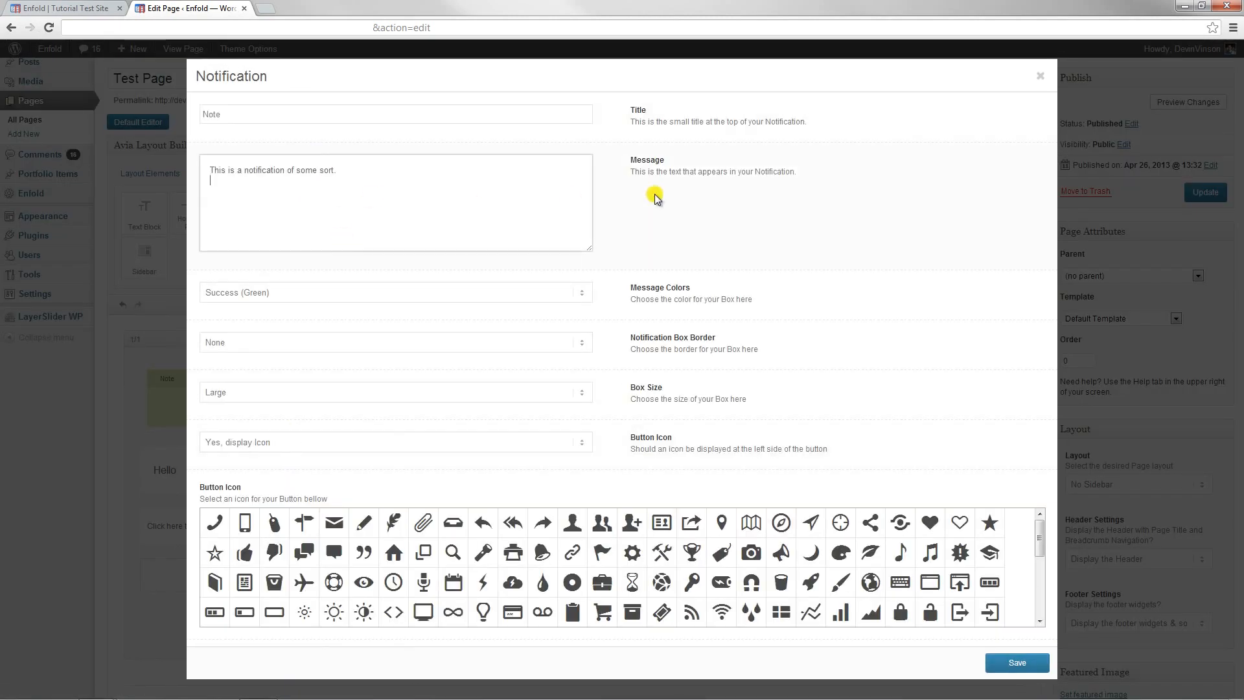
left_click(480, 297)
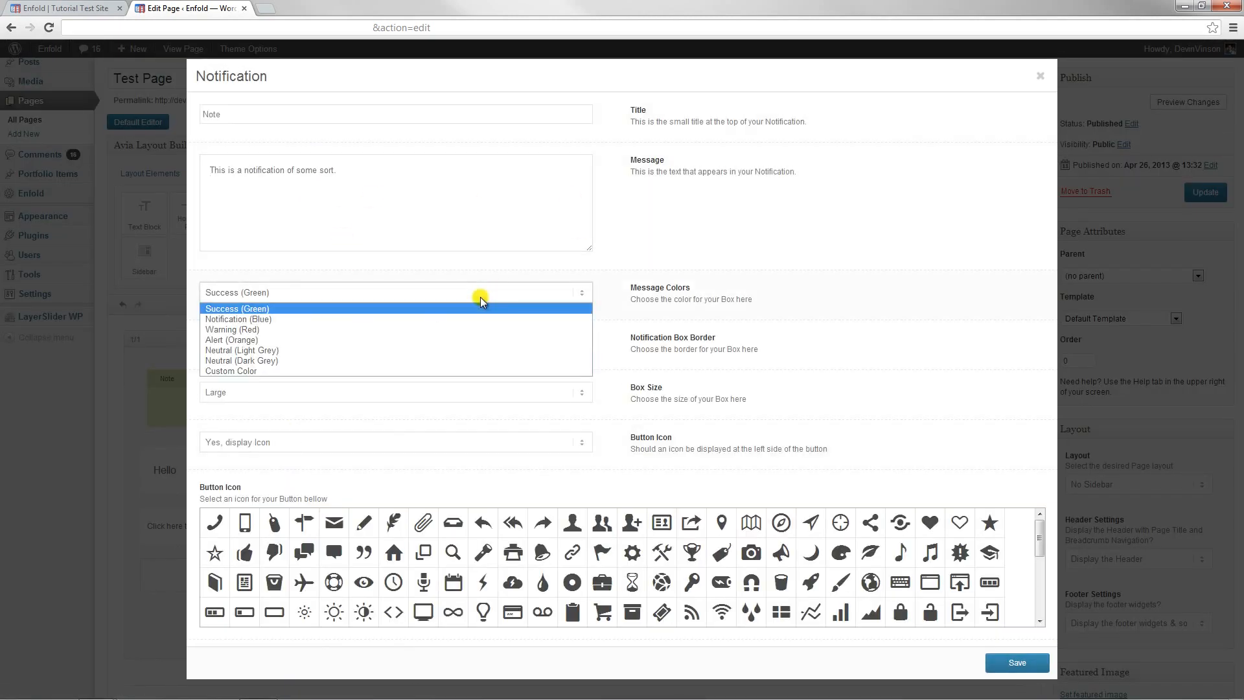
left_click(317, 341)
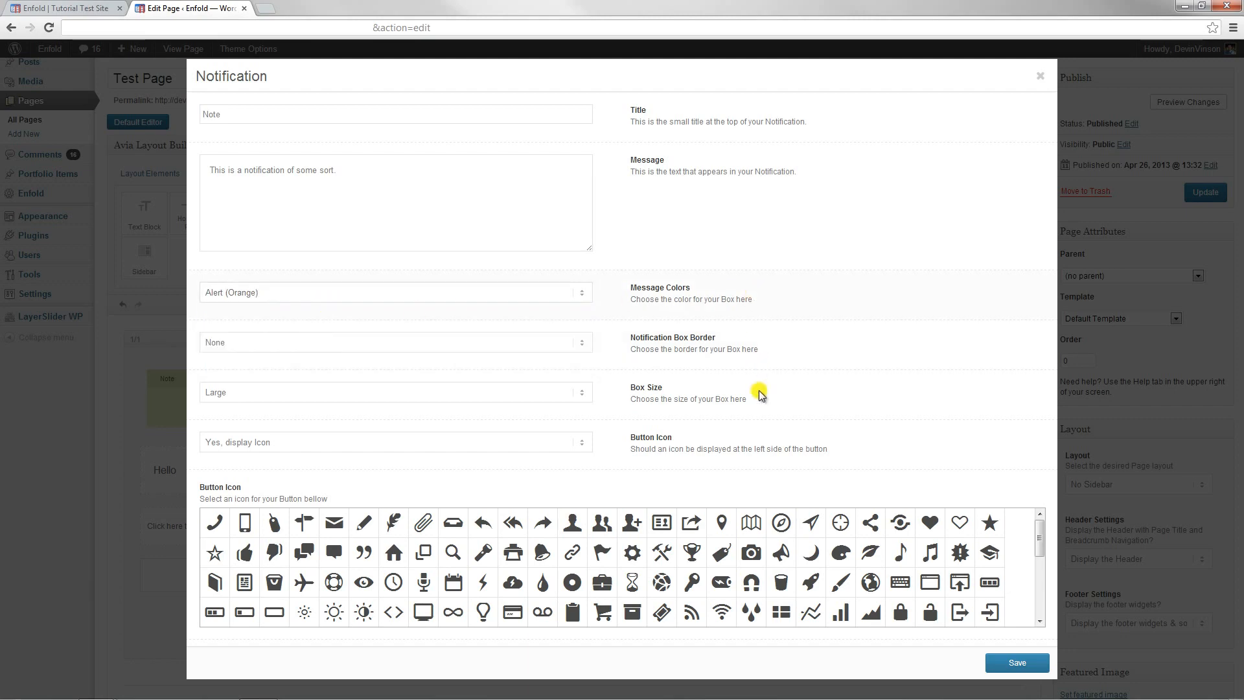
Give the notification box a Dashed border, keep Yes, display Icon, and save the notification
left_click(339, 338)
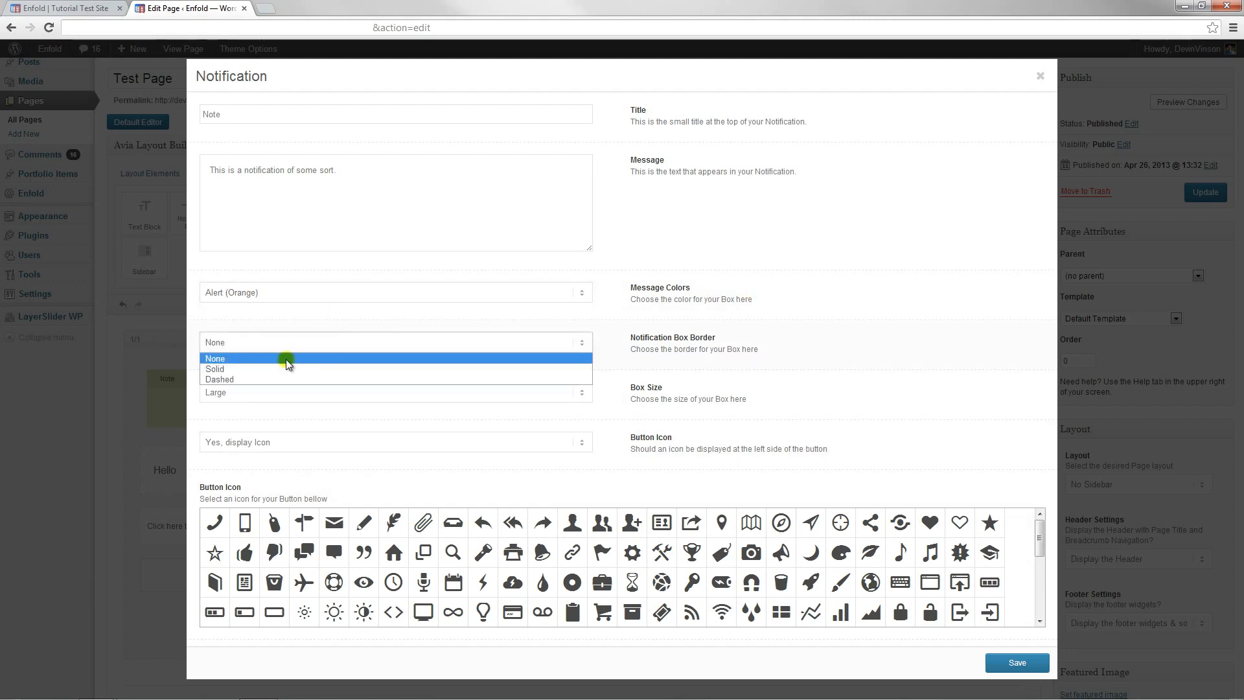
left_click(238, 378)
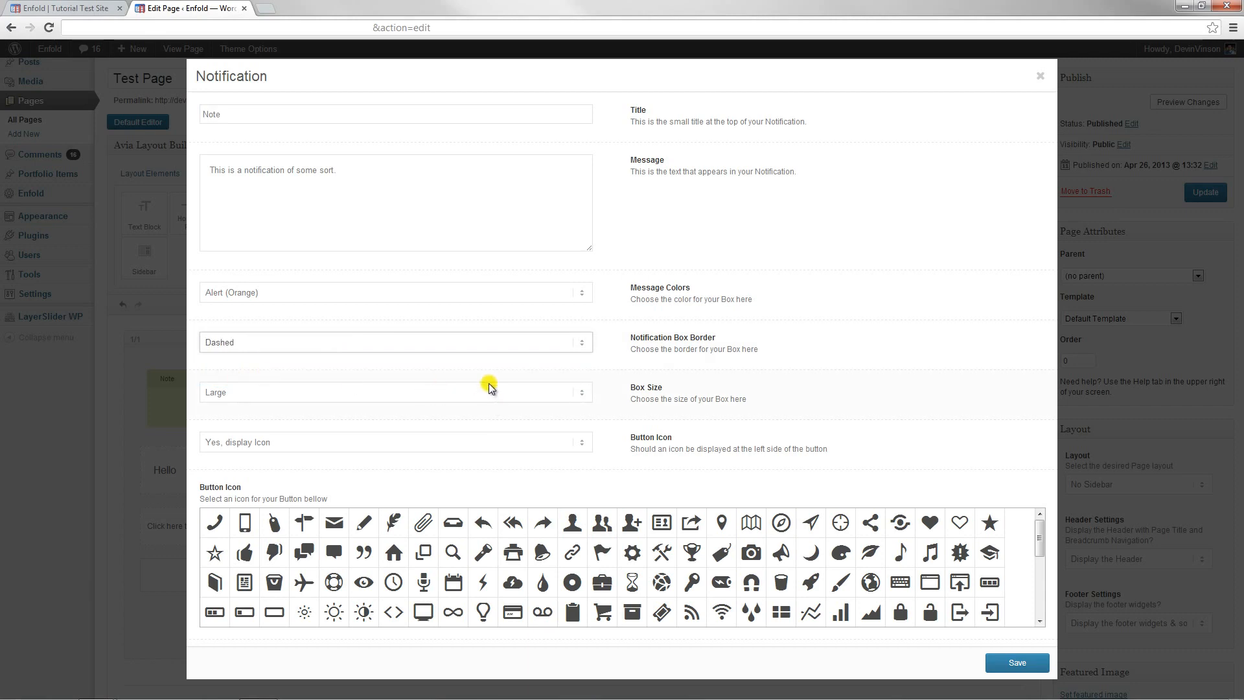
left_click(344, 446)
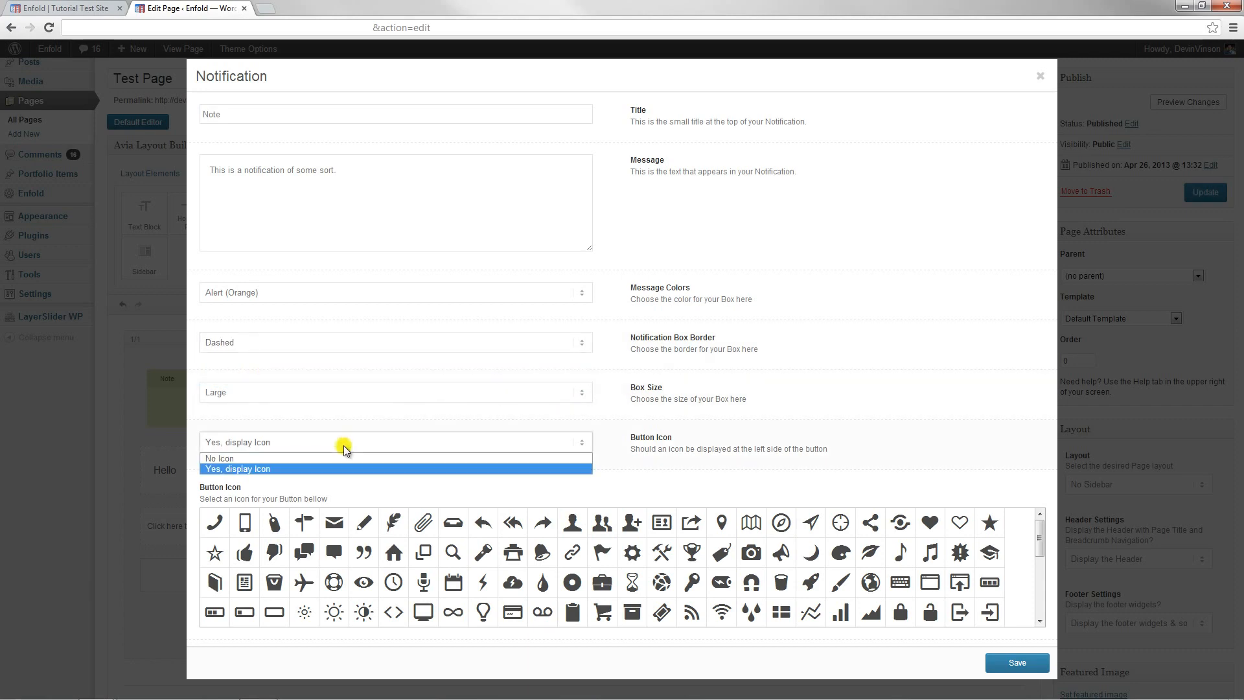
left_click(343, 468)
left_click(1028, 663)
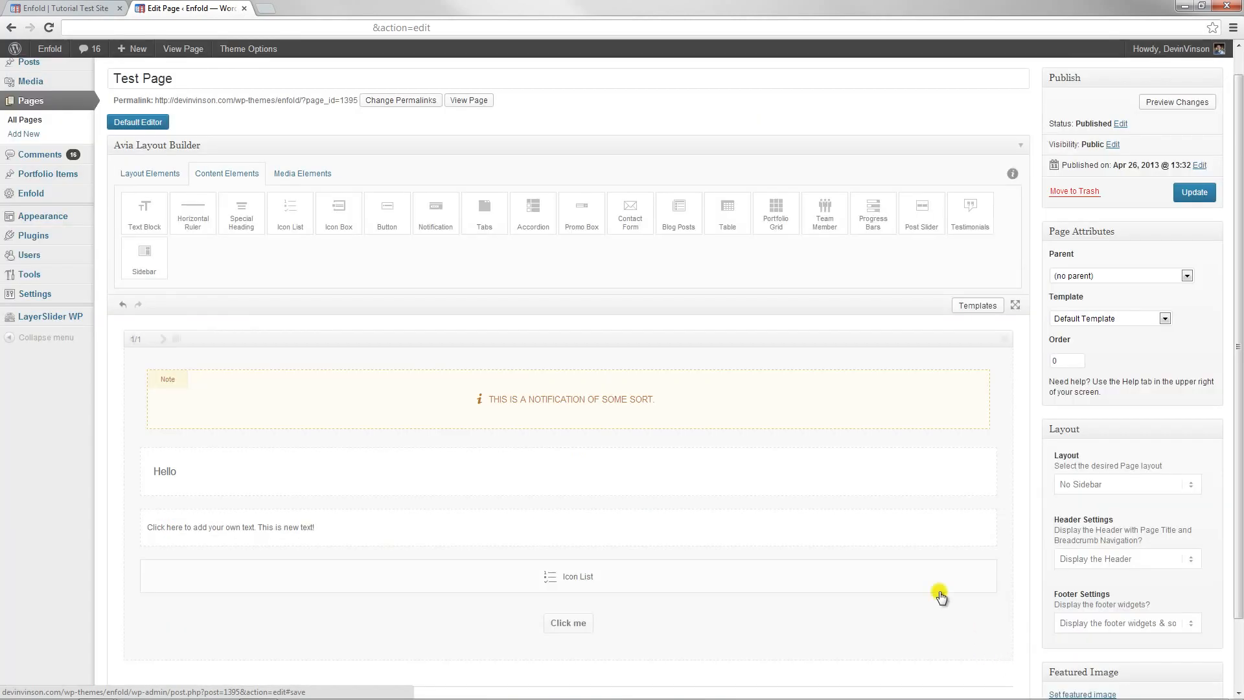
Update the Test Page and open the published page in a new browser tab
scroll(665, 401, "down", 2)
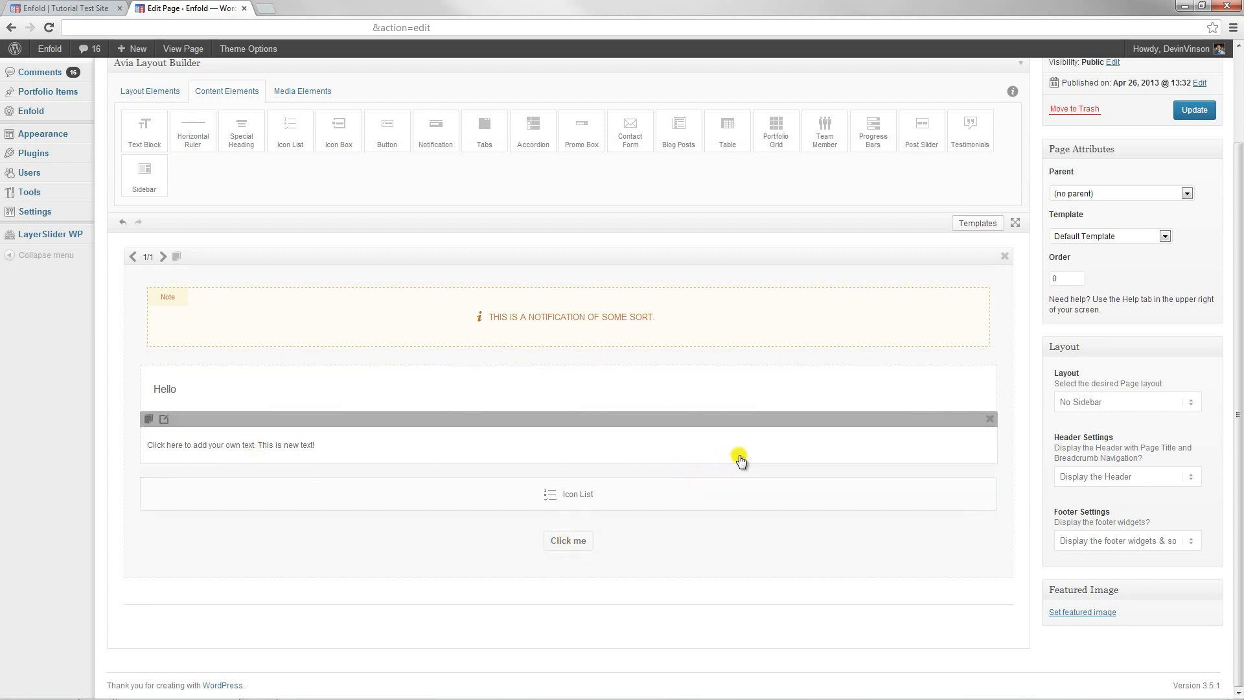
scroll(739, 458, "up", 3)
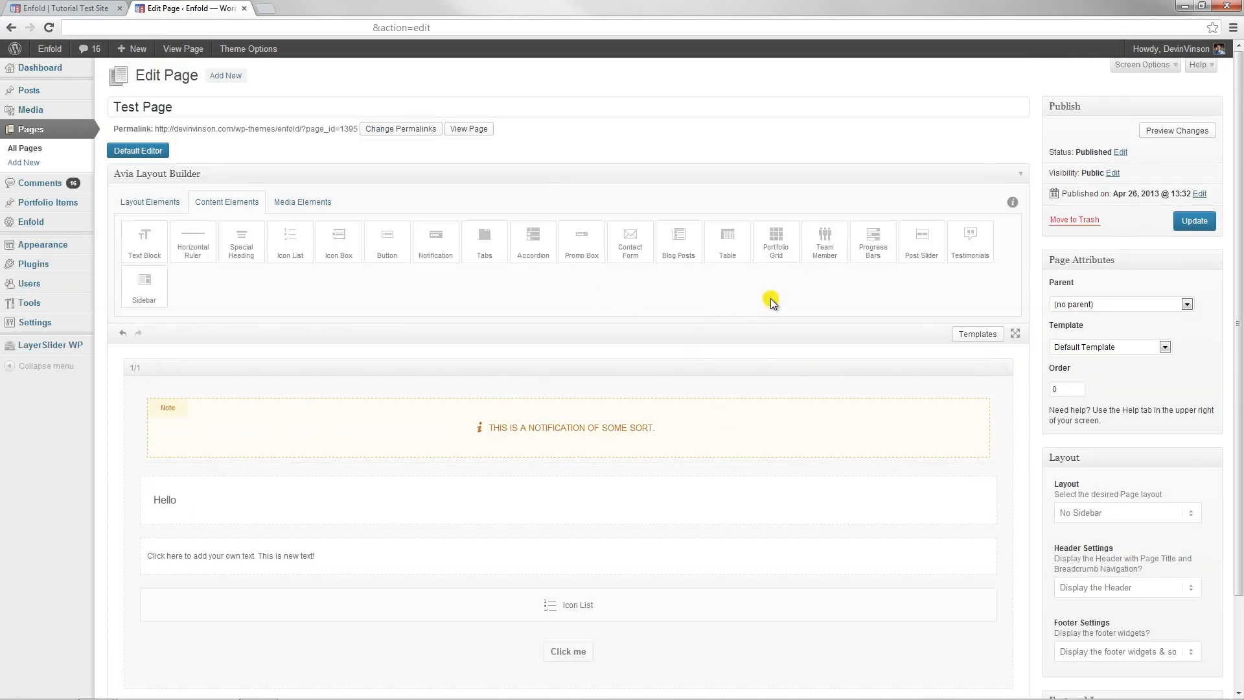
left_click(1195, 221)
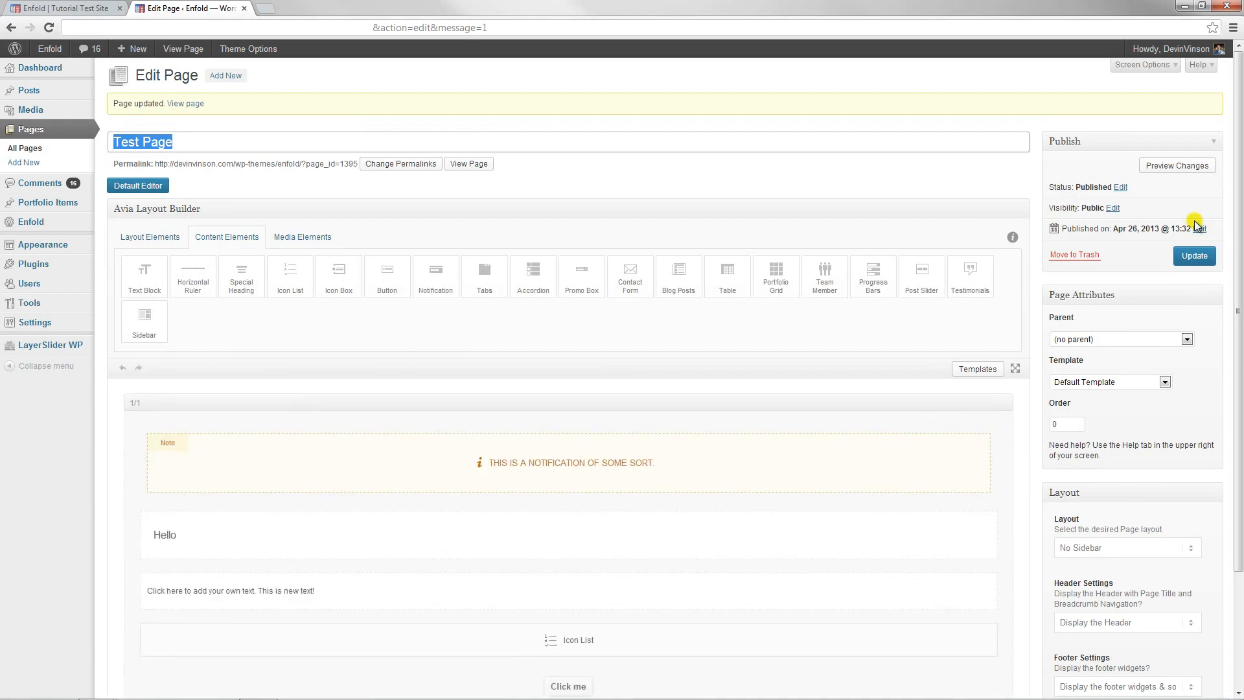
right_click(469, 163)
left_click(506, 170)
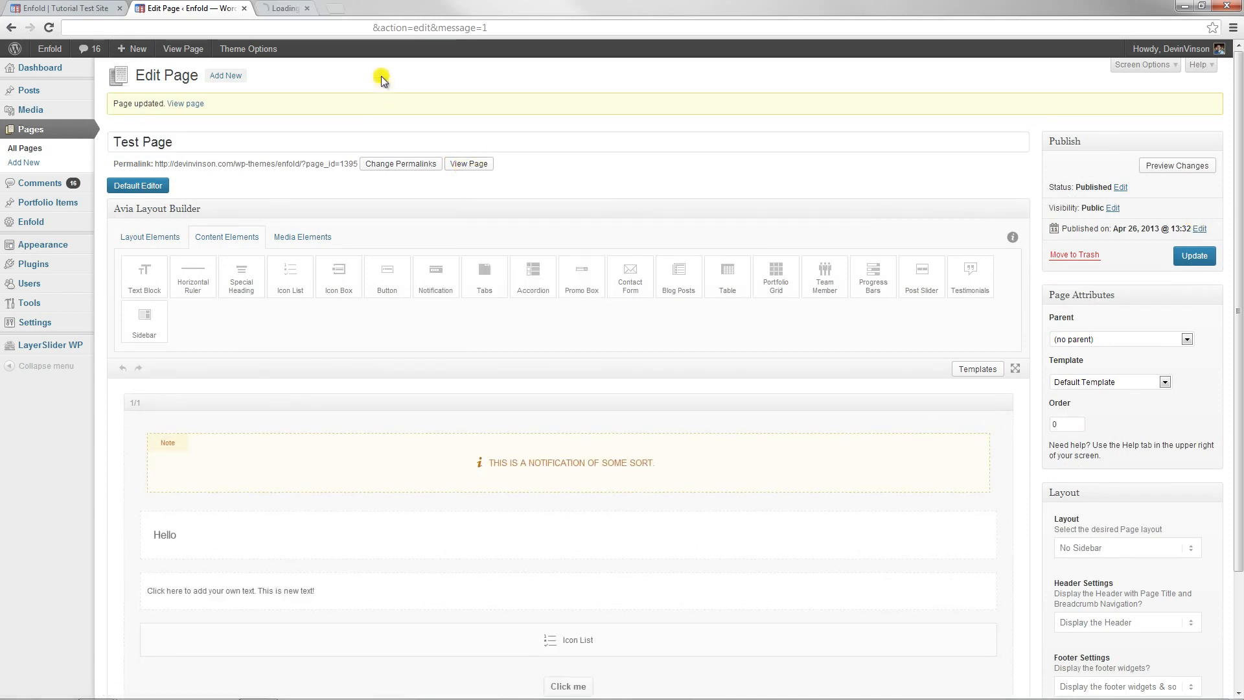
Examine the notification, heading, text, icon list and button on the published page, then close its browser tab
scroll(934, 141, "down", 2)
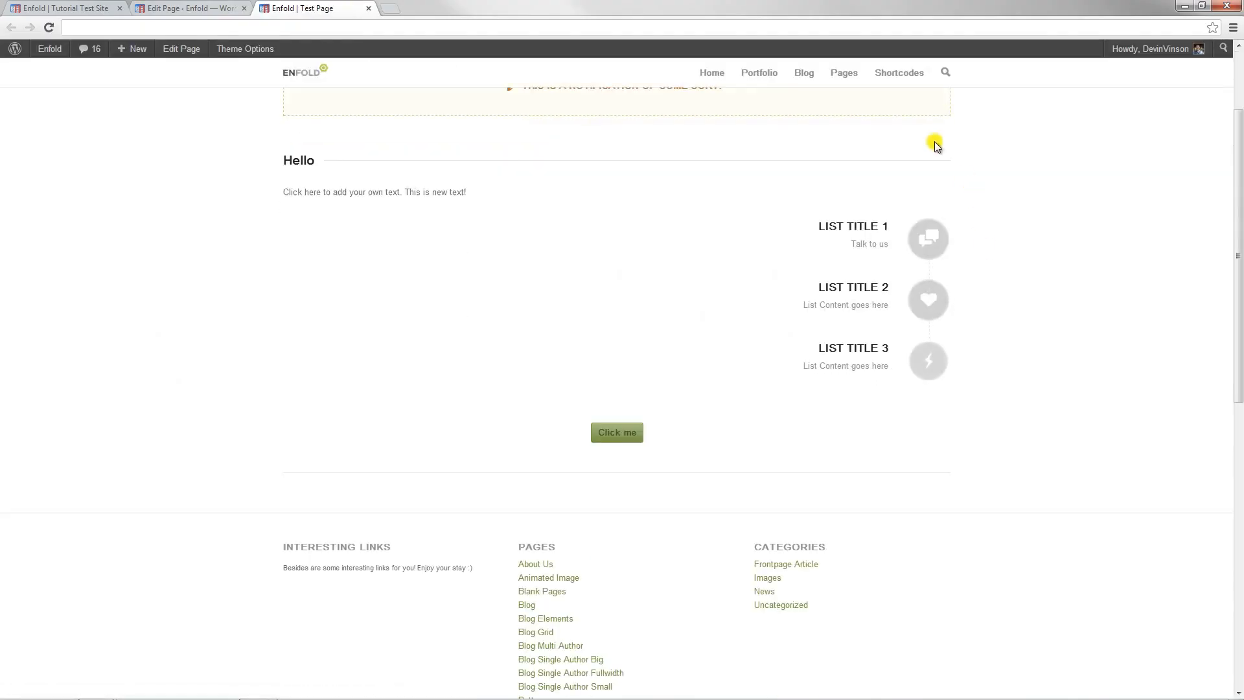
scroll(918, 268, "up", 2)
left_click_drag(744, 206, 445, 220)
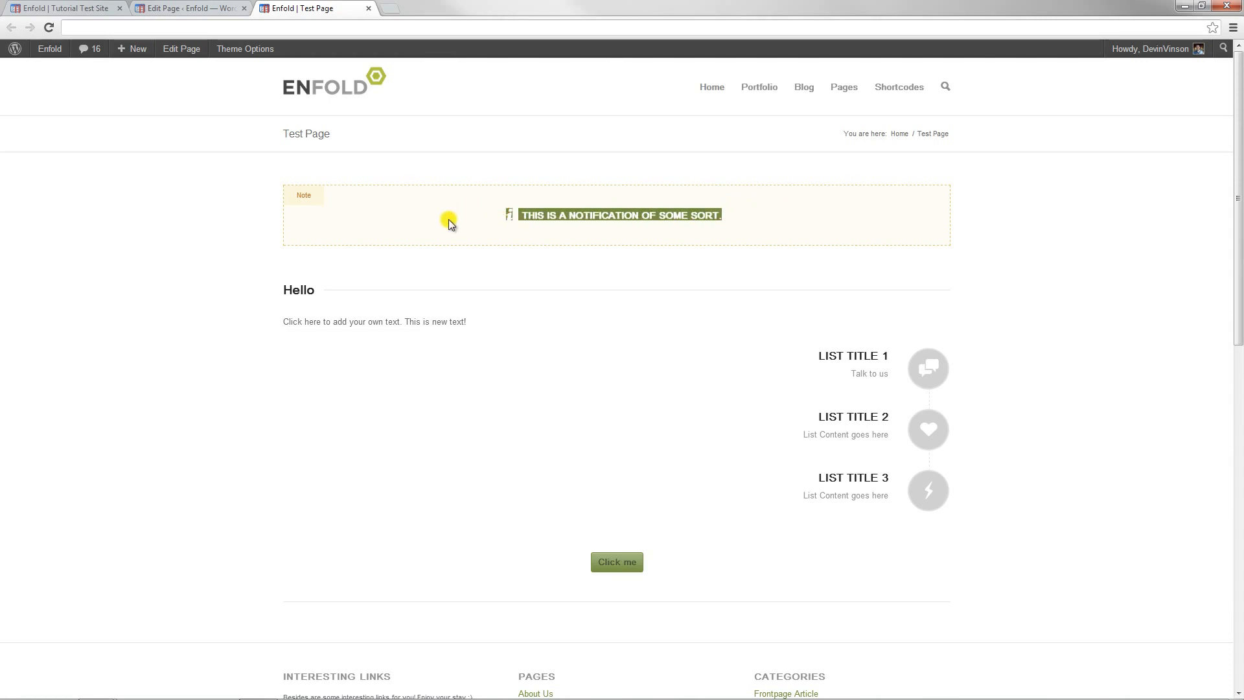
left_click(445, 220)
scroll(306, 241, "down", 1)
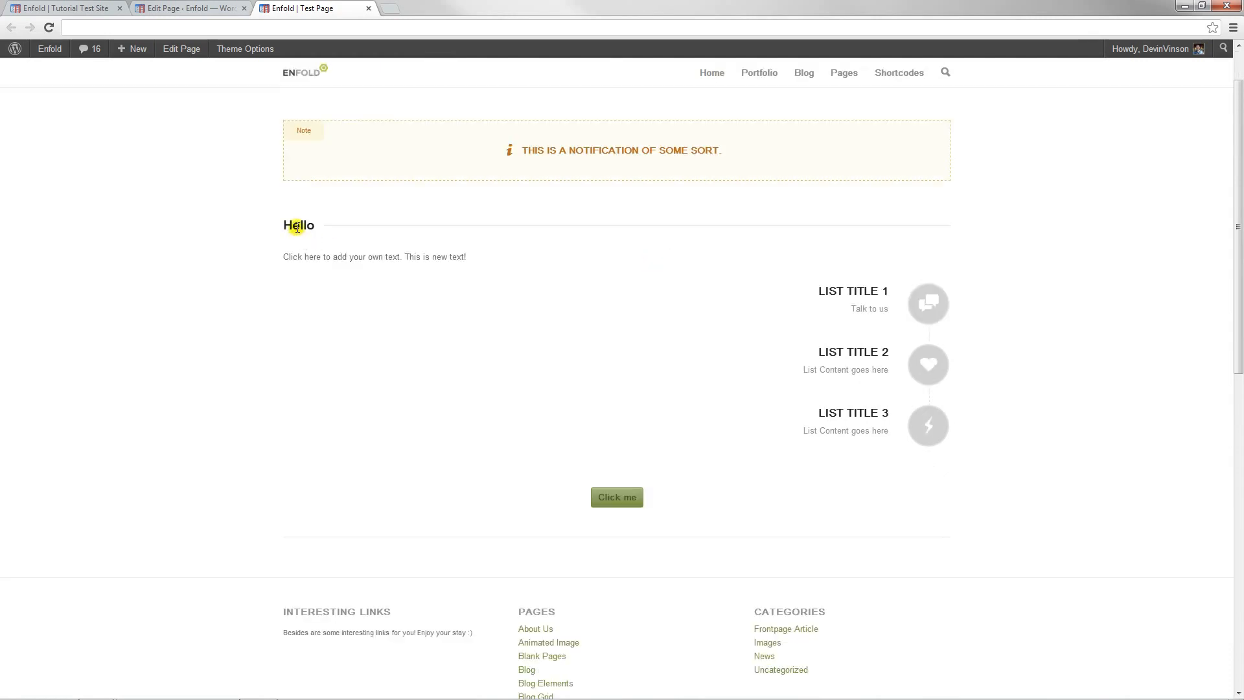
double_click(297, 227)
left_click(357, 274)
scroll(745, 441, "down", 1)
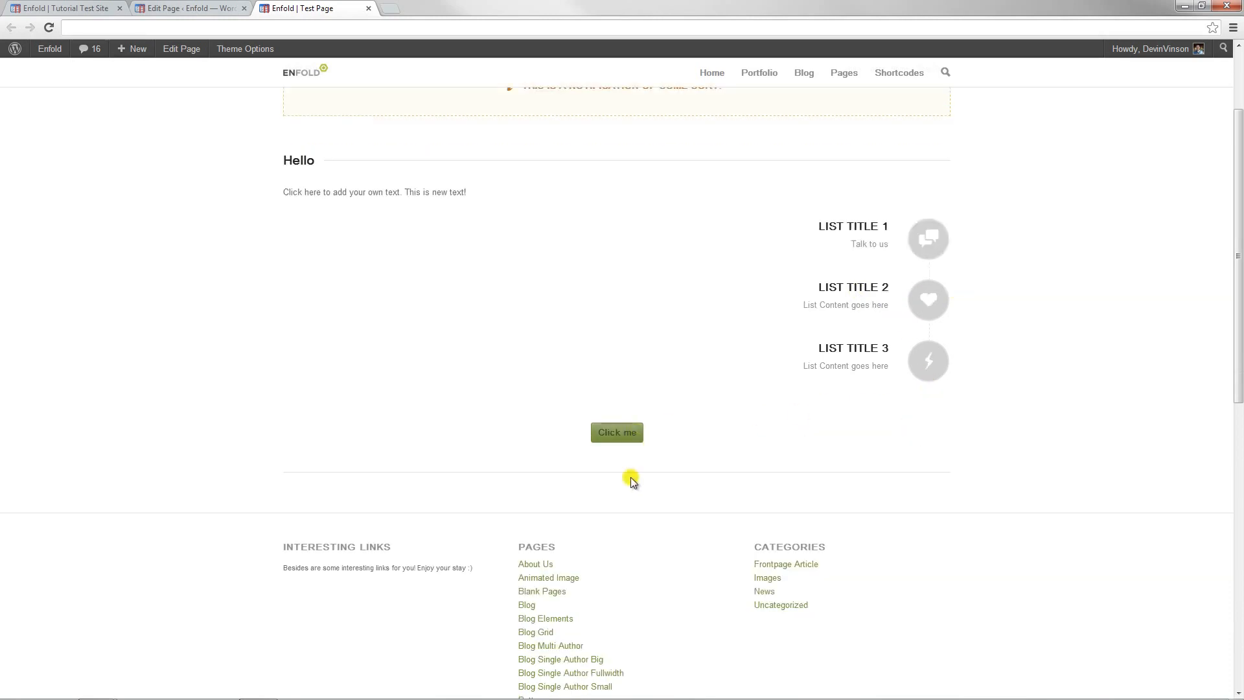
scroll(866, 328, "up", 2)
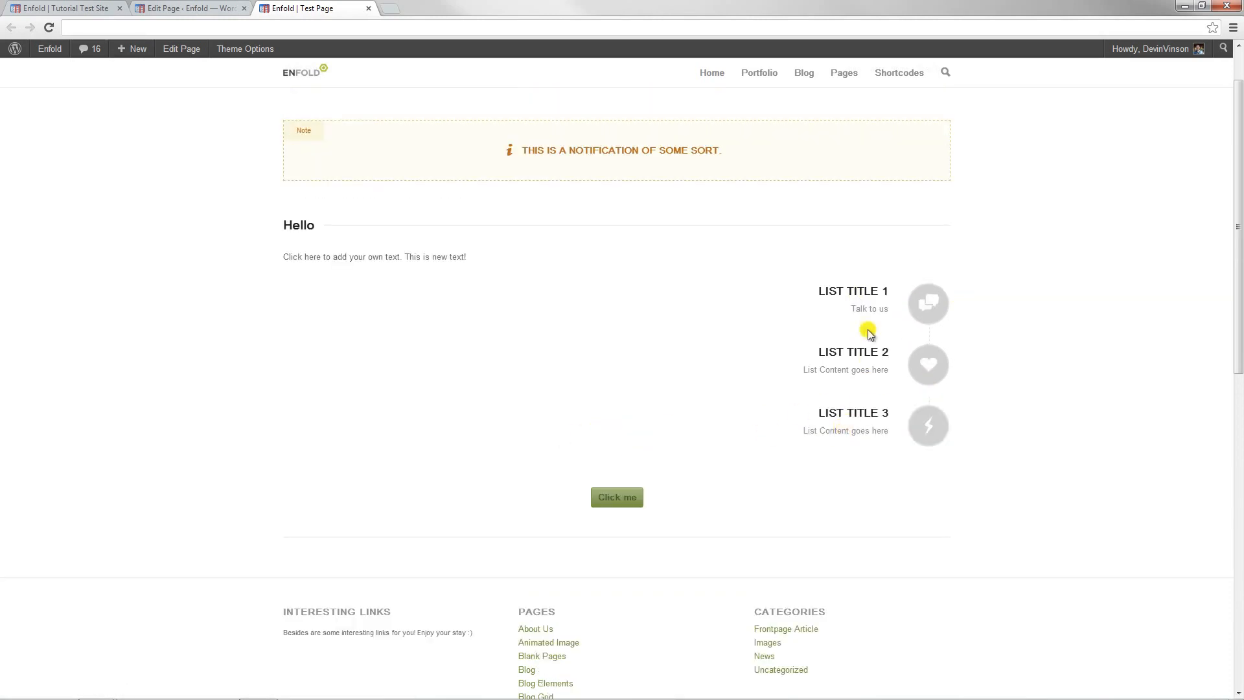
left_click(368, 9)
Delete the 1/1 column with all its elements and the horizontal ruler below it from the layout
scroll(1057, 353, "down", 2)
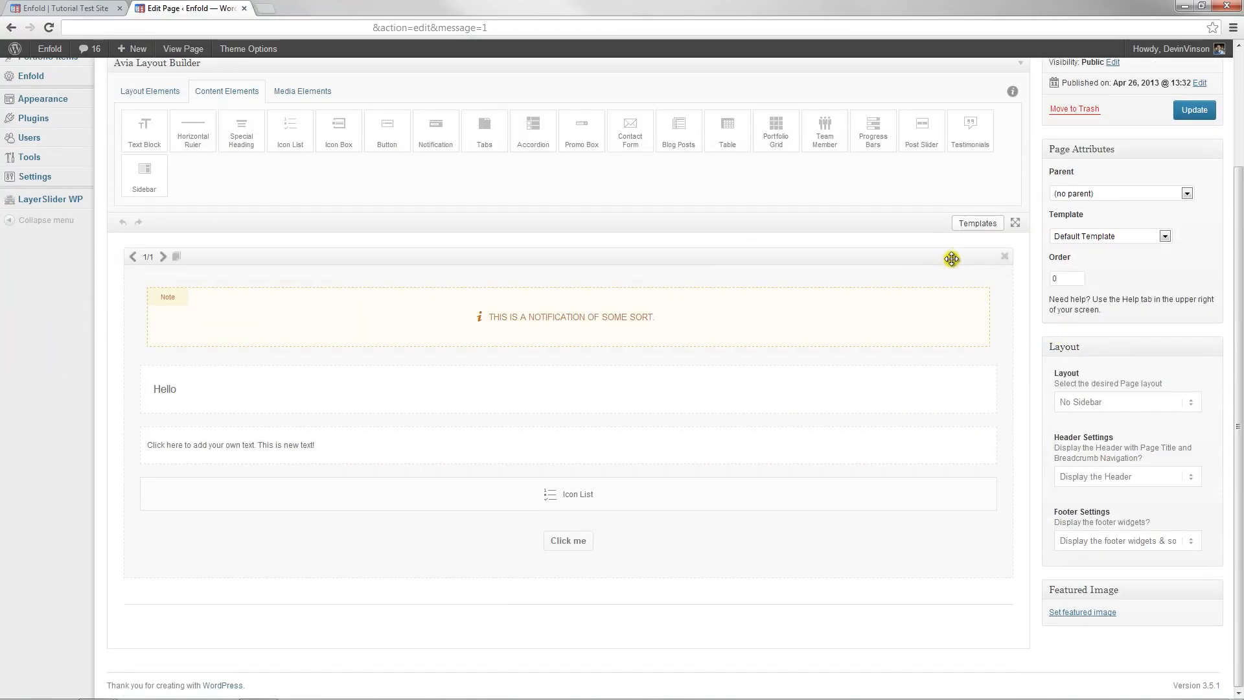
left_click(1005, 257)
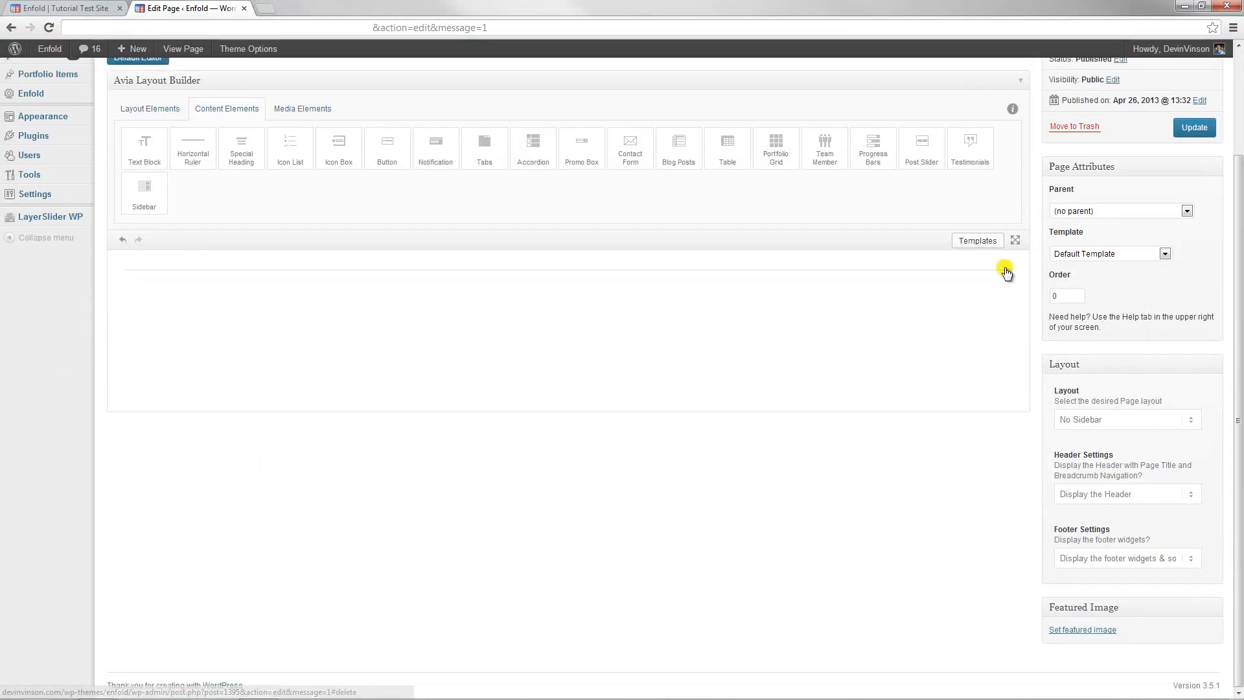
left_click(1005, 269)
left_click(1005, 270)
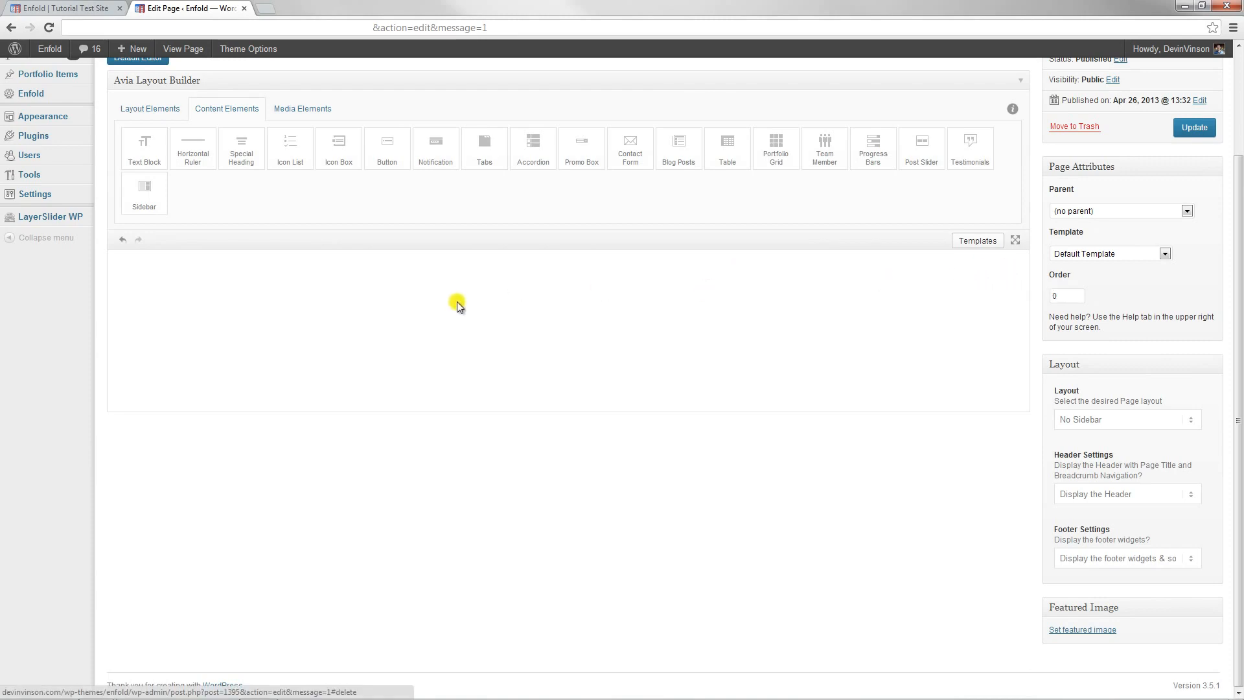
Add a Tabs element to the empty layout, open its settings and switch to Tab 2
scroll(535, 451, "up", 2)
scroll(439, 347, "down", 1)
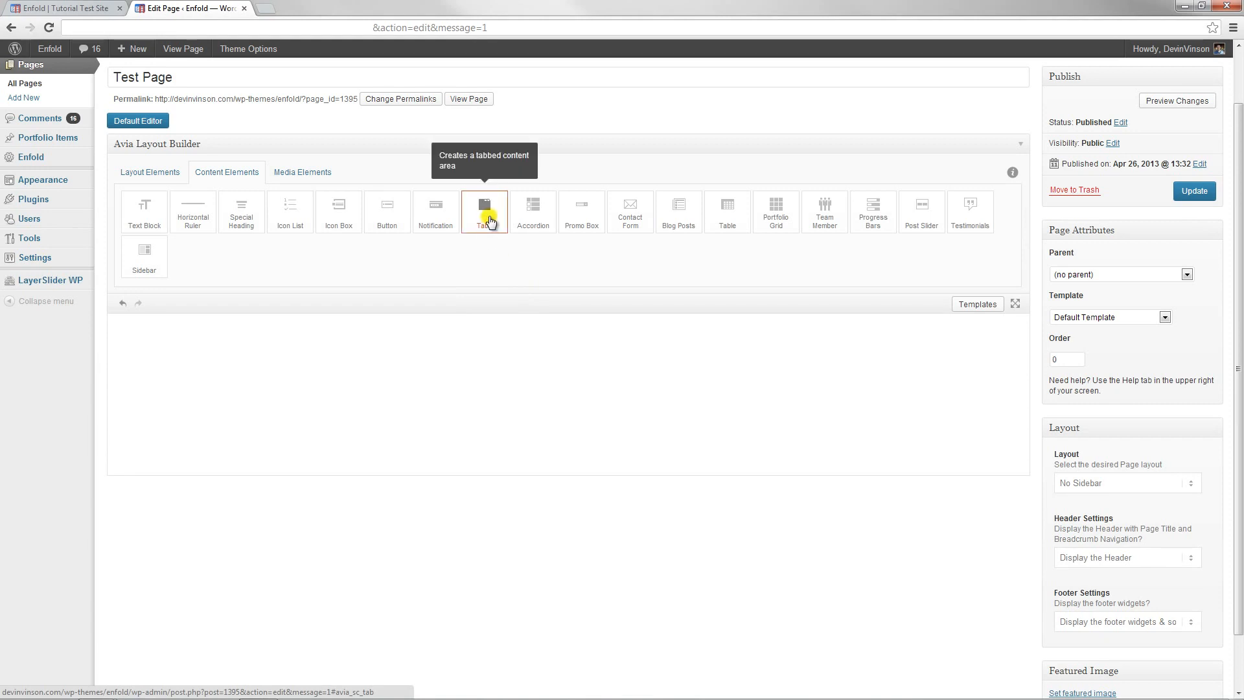
left_click_drag(489, 221, 508, 376)
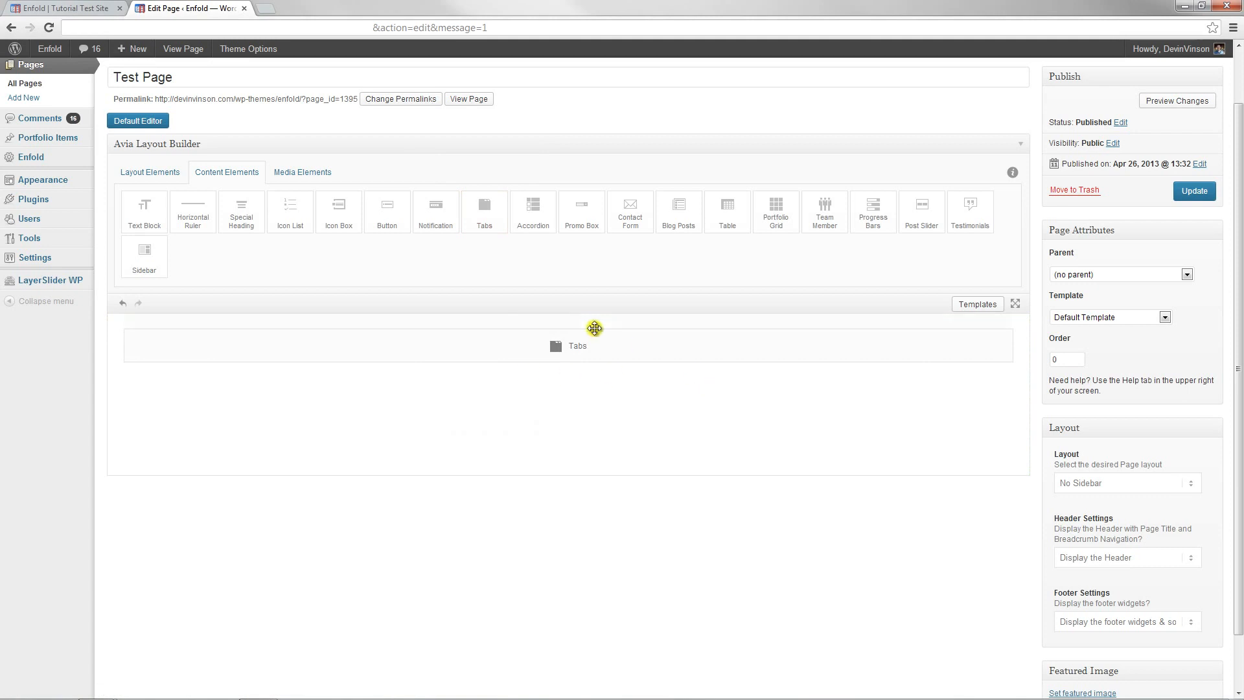
left_click(148, 322)
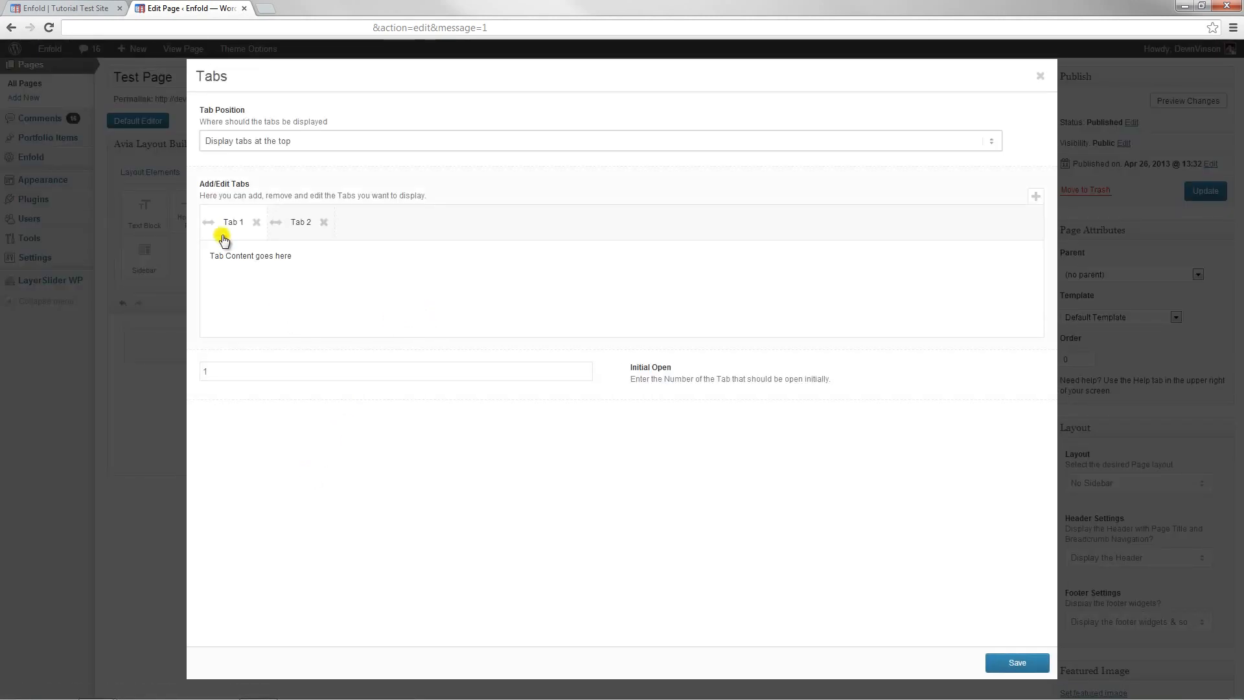
left_click(303, 228)
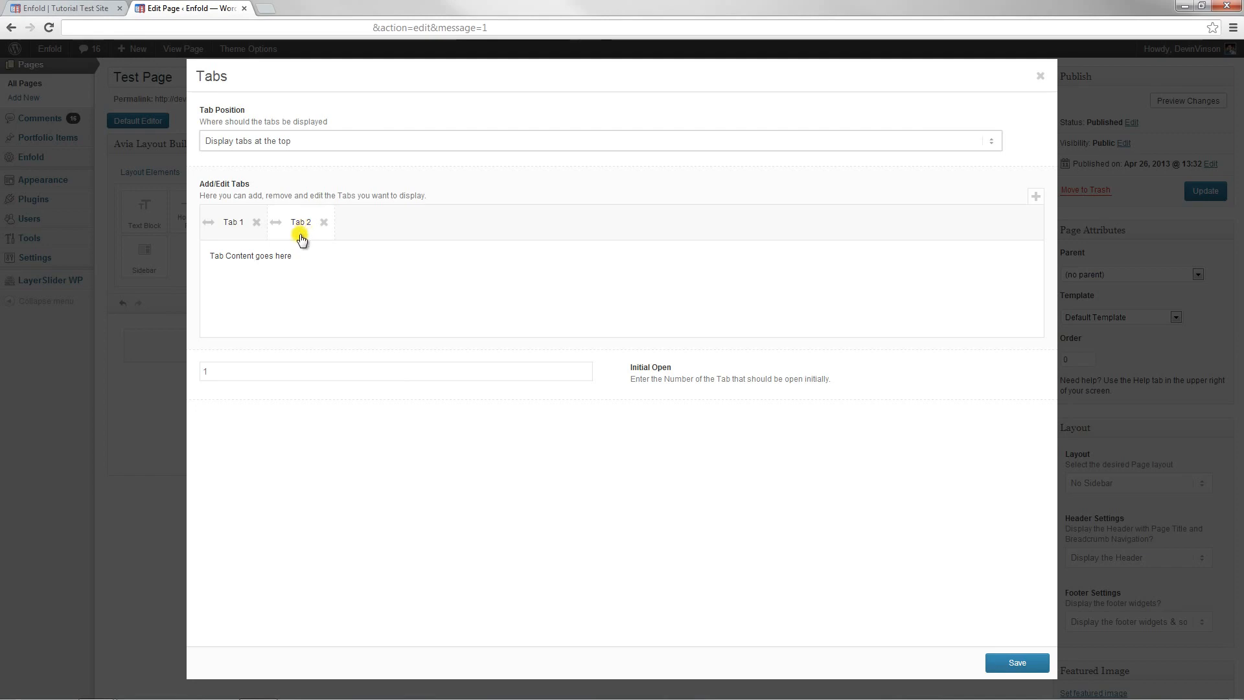
Try the tab position on the left and on the right, and return it to Display tabs at the top
left_click(311, 137)
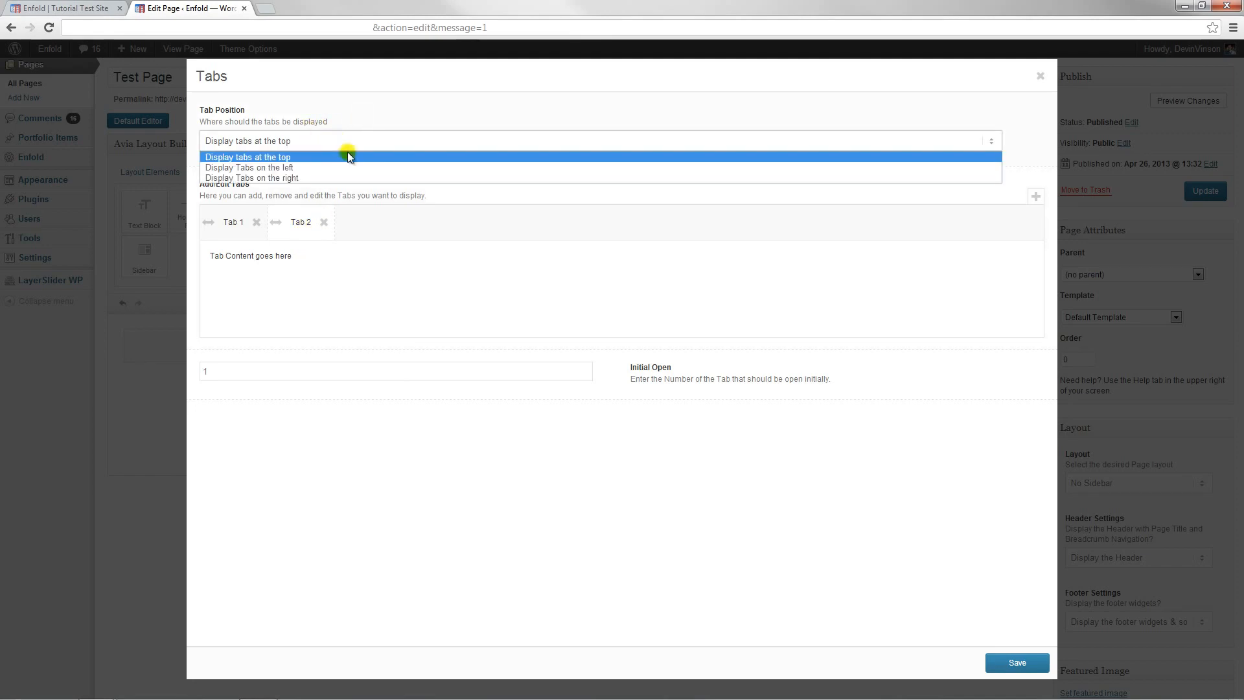
left_click(291, 167)
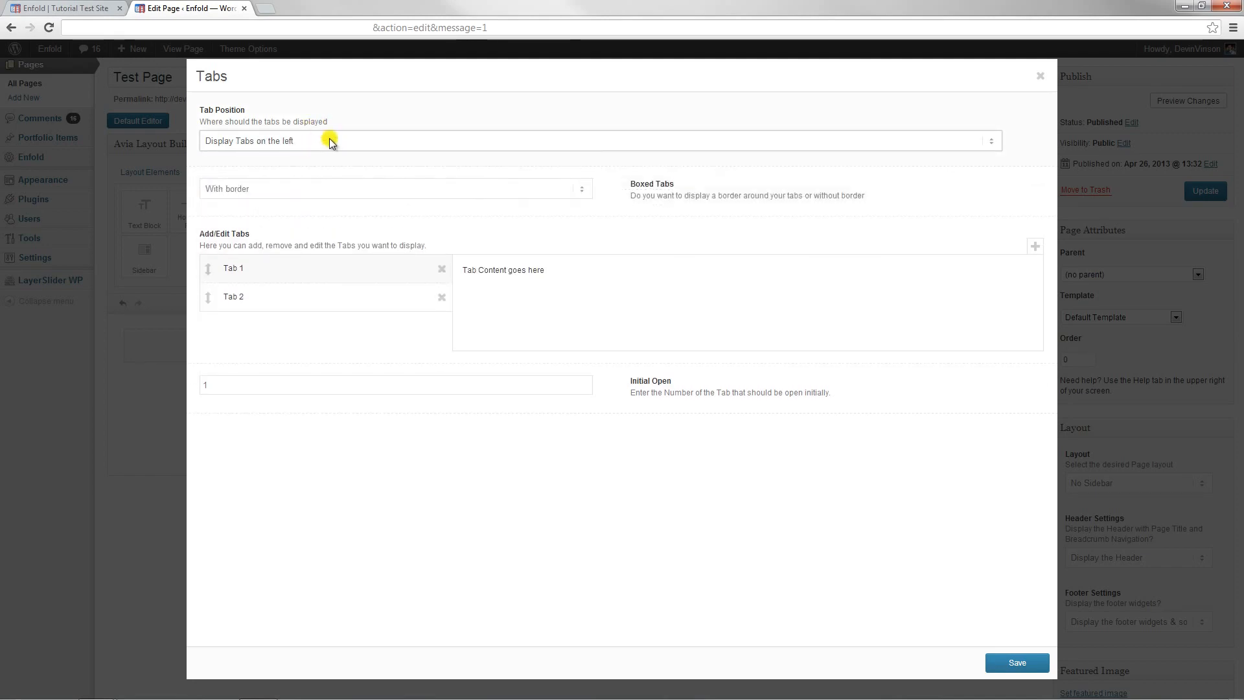
left_click(330, 139)
left_click(305, 175)
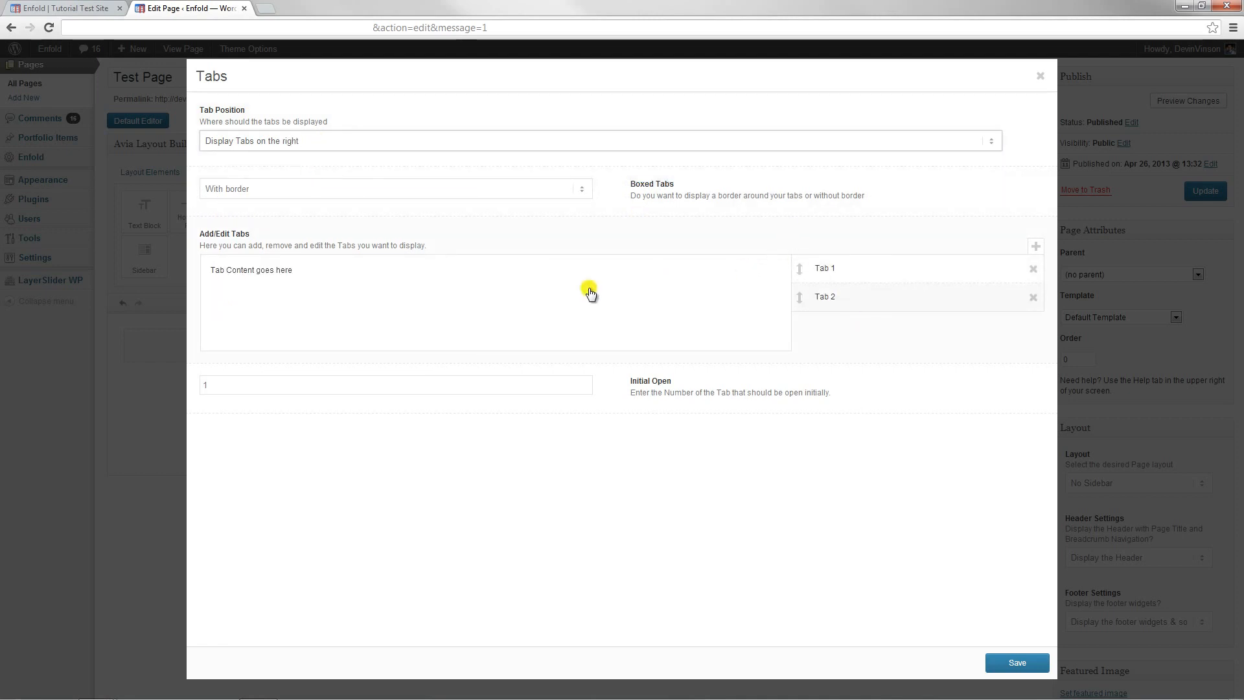
left_click(312, 140)
left_click(286, 158)
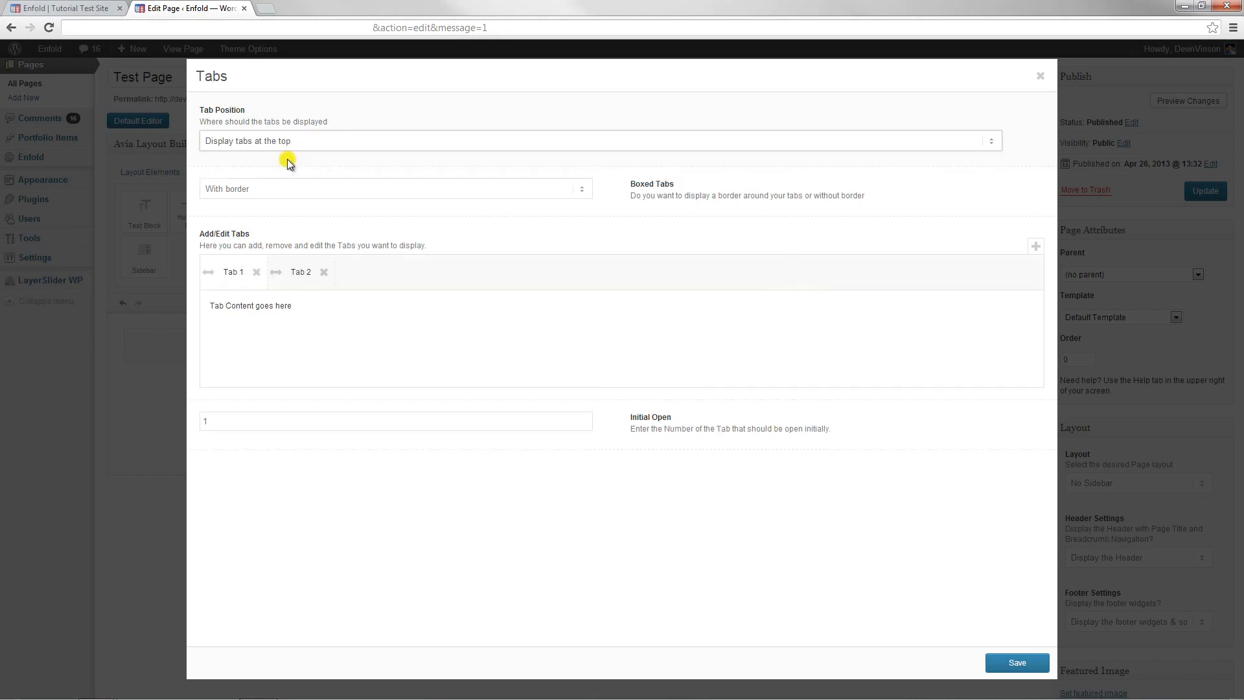
Enable the icon display for Tab 1, choose the airplane icon, and save the tab's settings
left_click(232, 224)
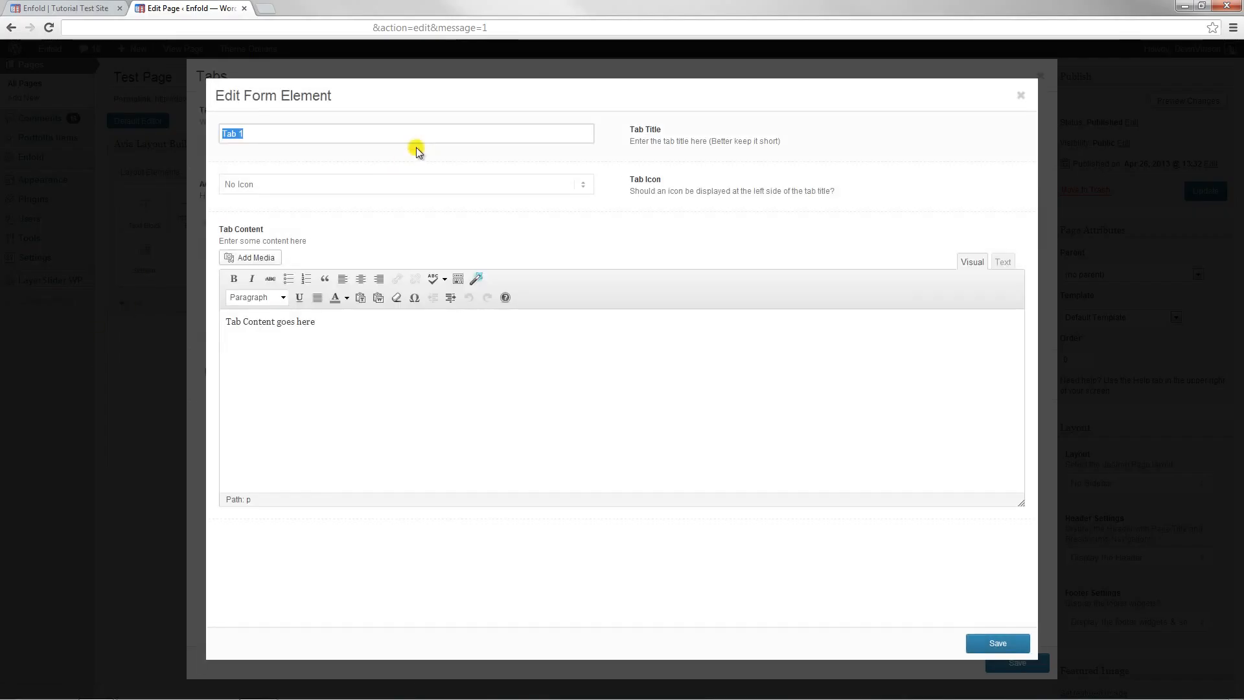
left_click(526, 184)
left_click(473, 199)
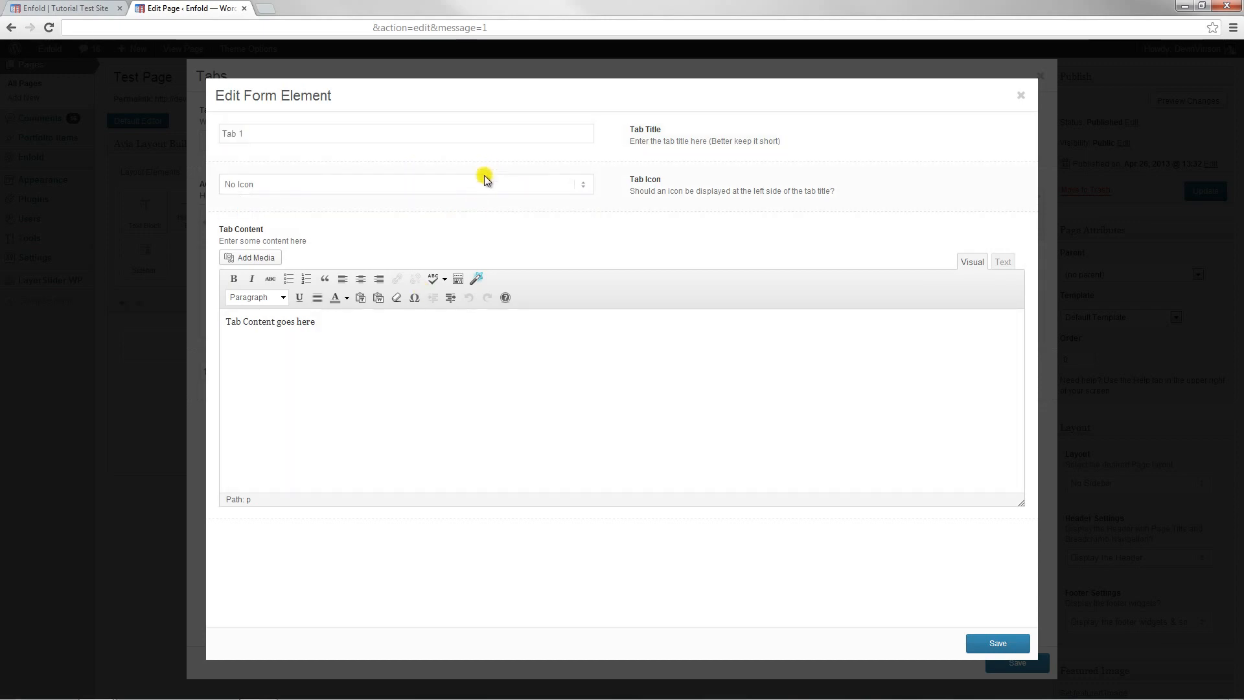
left_click(463, 194)
left_click(441, 207)
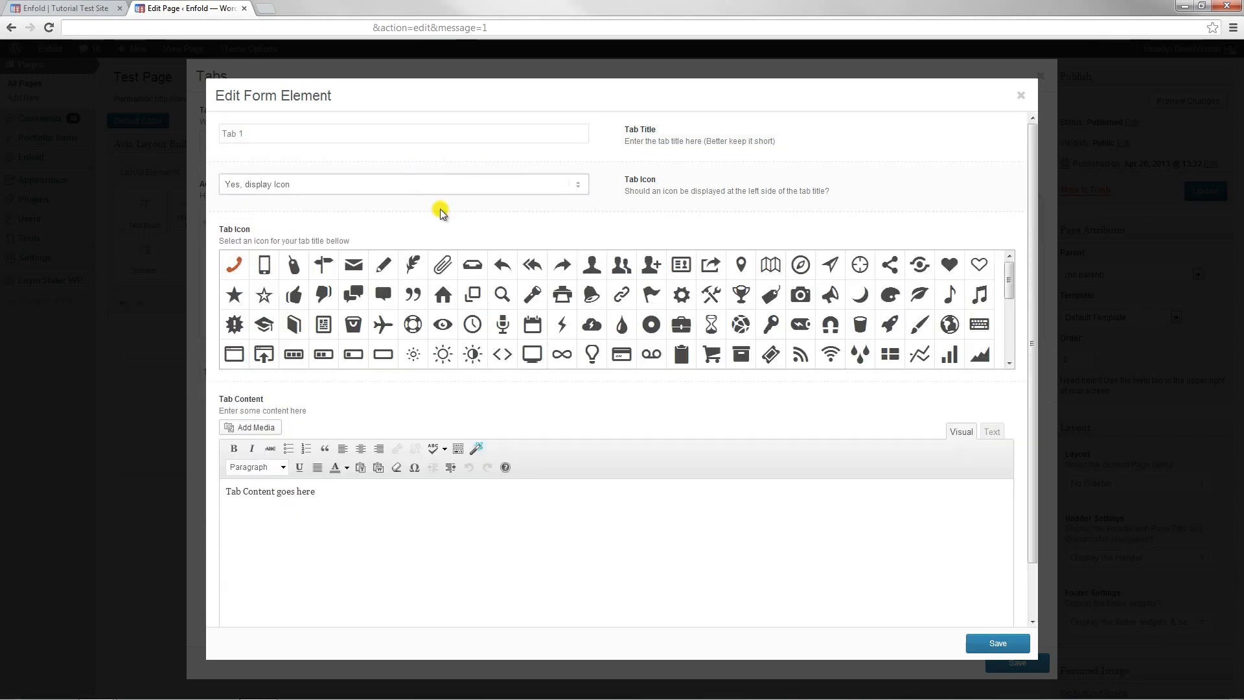
left_click(380, 325)
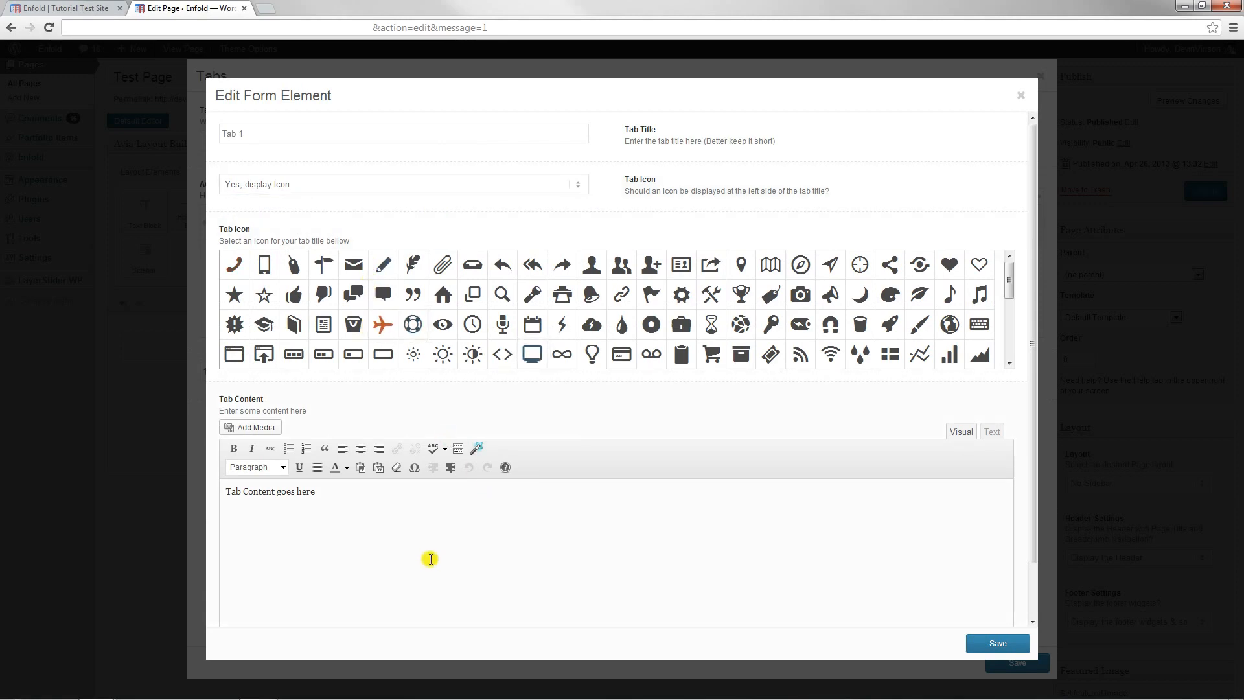
key("ctrl+a")
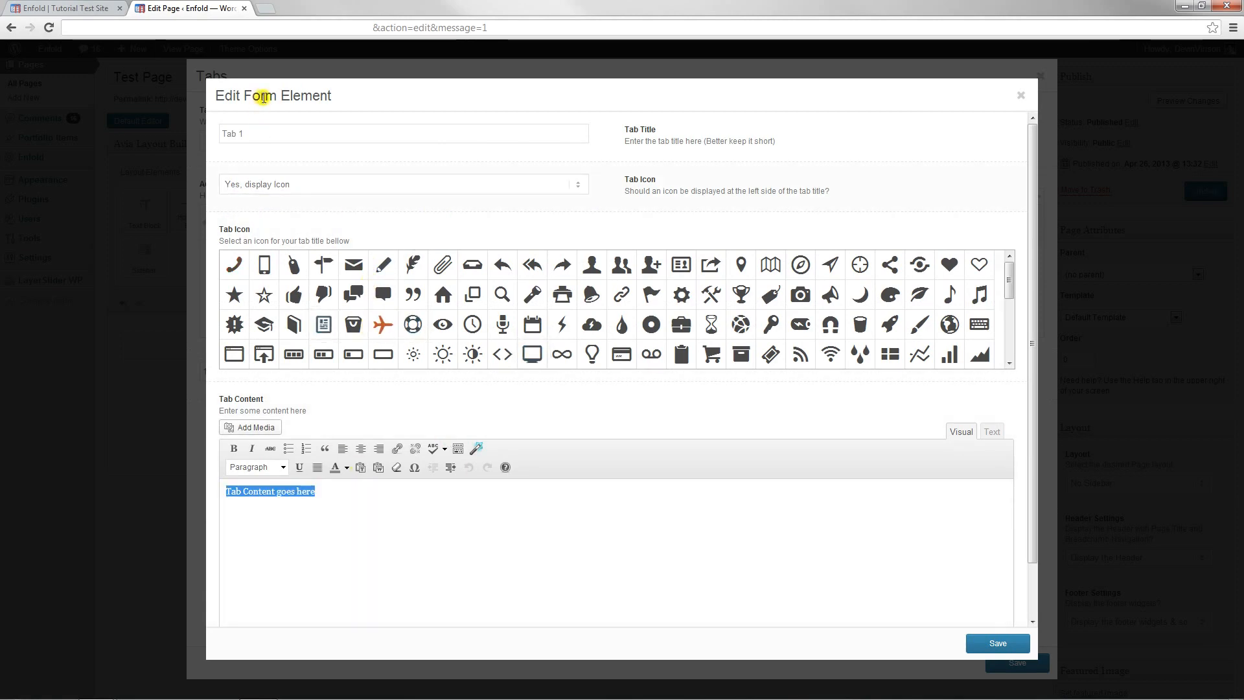
left_click(992, 649)
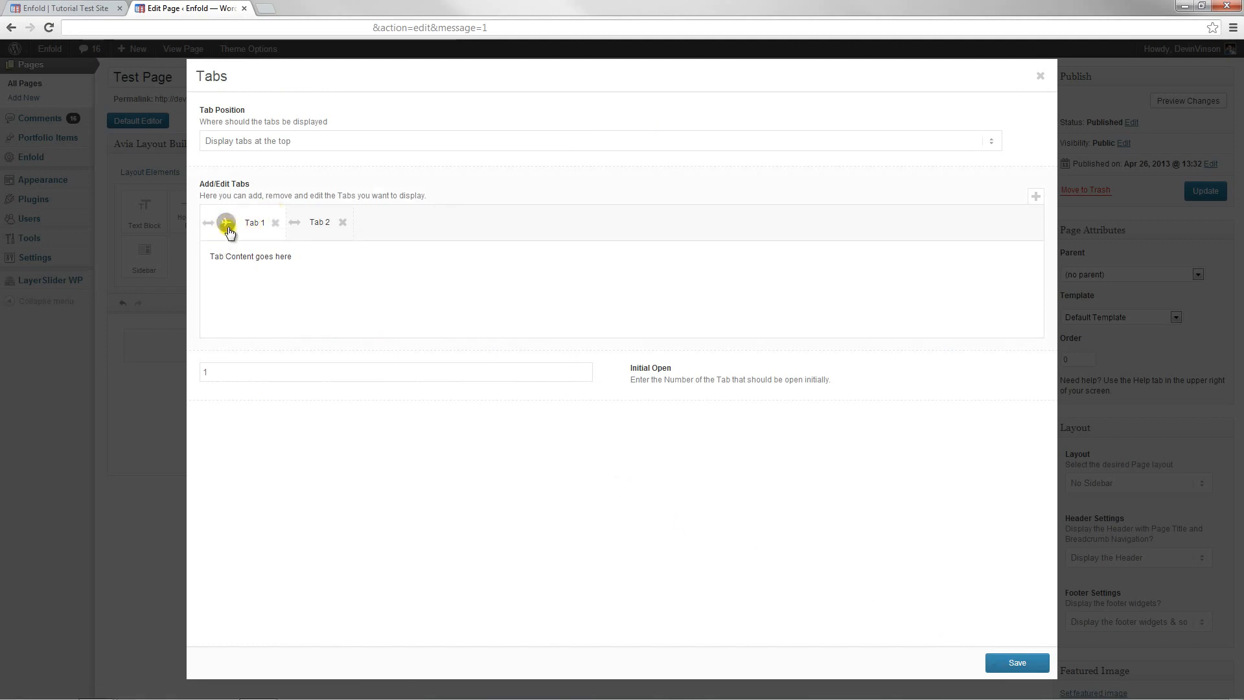
Set the tab that is initially open to 2 and save the Tabs element
left_click(556, 369)
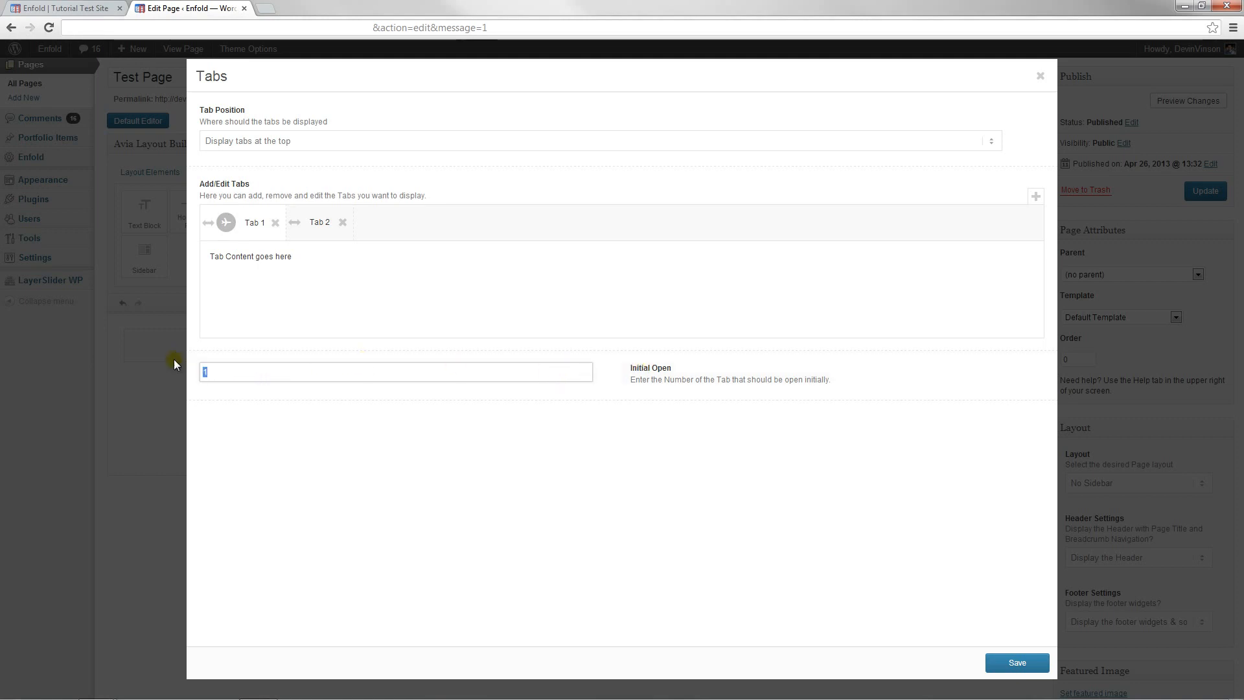
type("2")
left_click(781, 553)
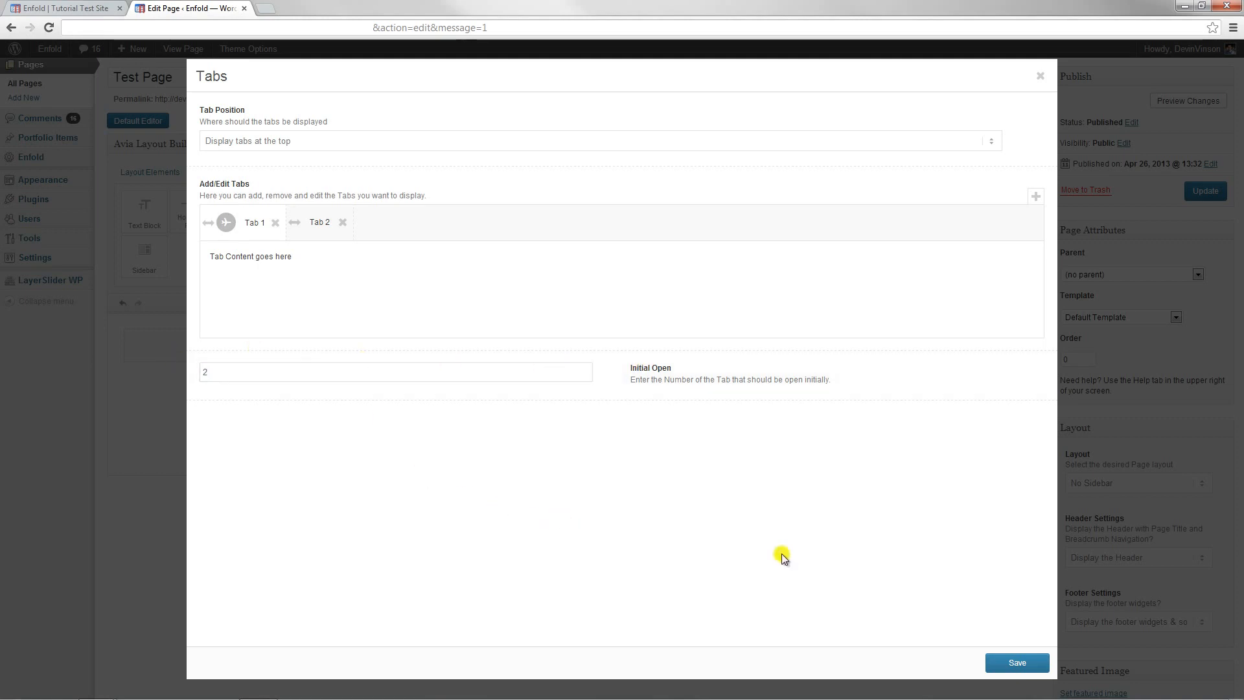
left_click(1034, 674)
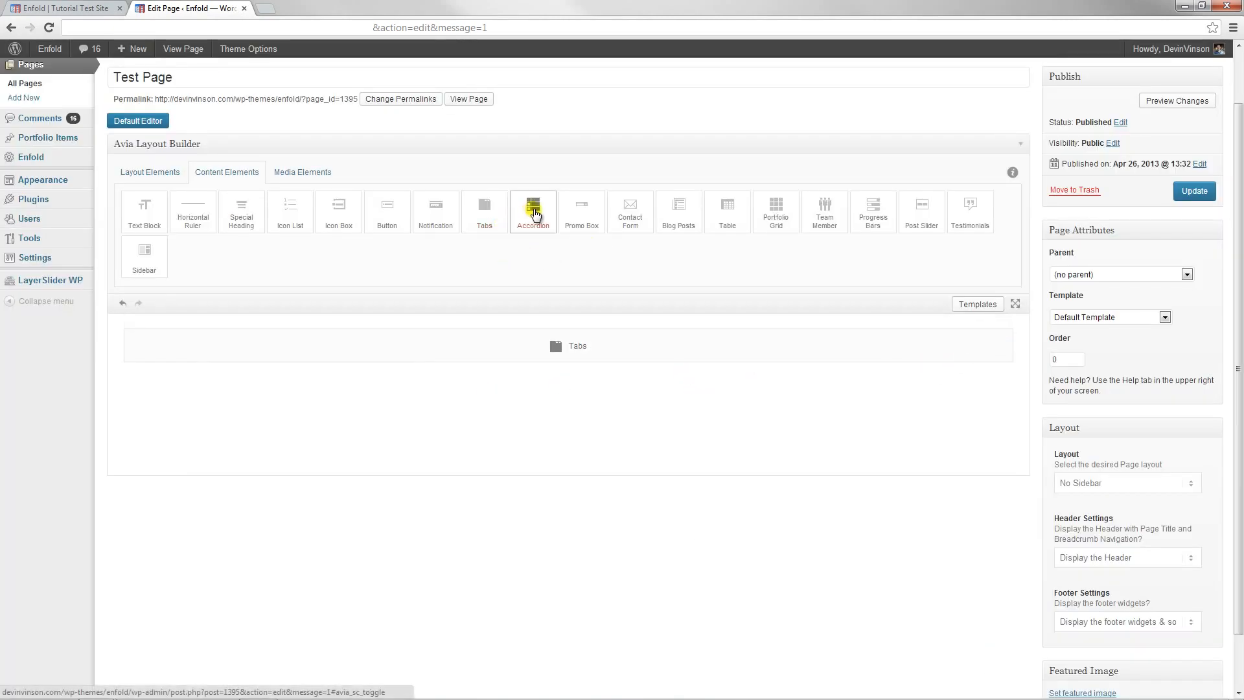
Add an Accordion element below the Tabs and look through the edit forms of its Toggle 1 and Toggle 2
left_click_drag(531, 212, 491, 434)
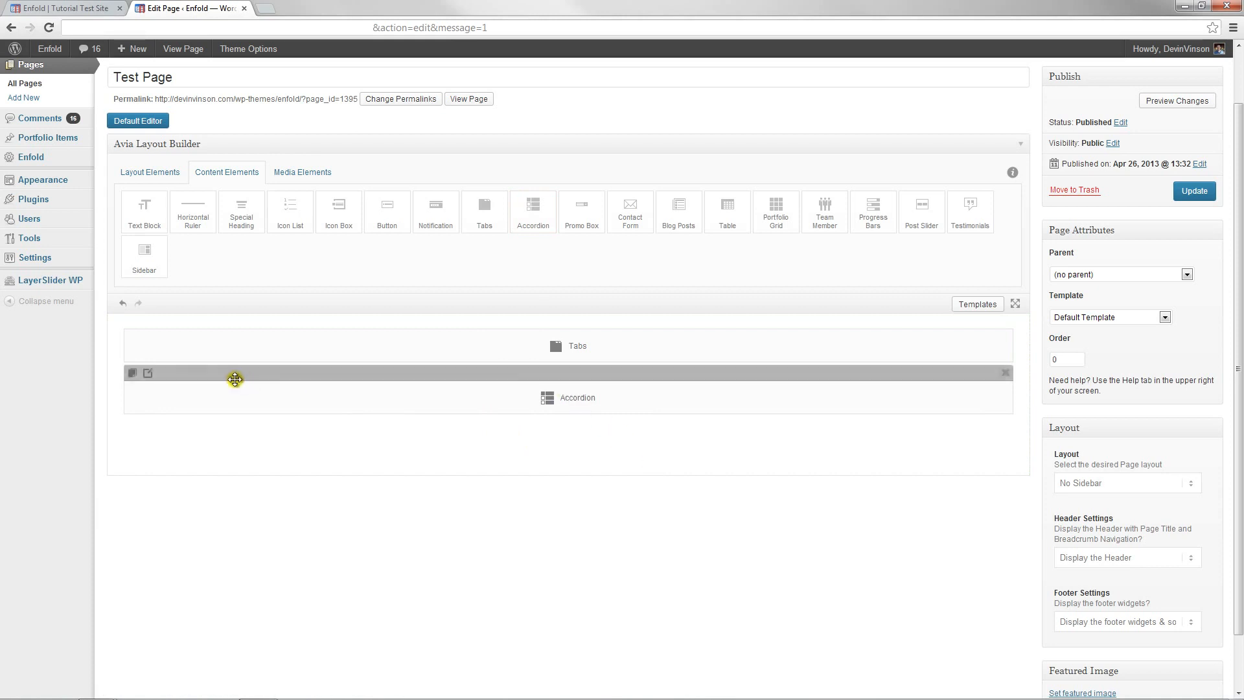
left_click(149, 374)
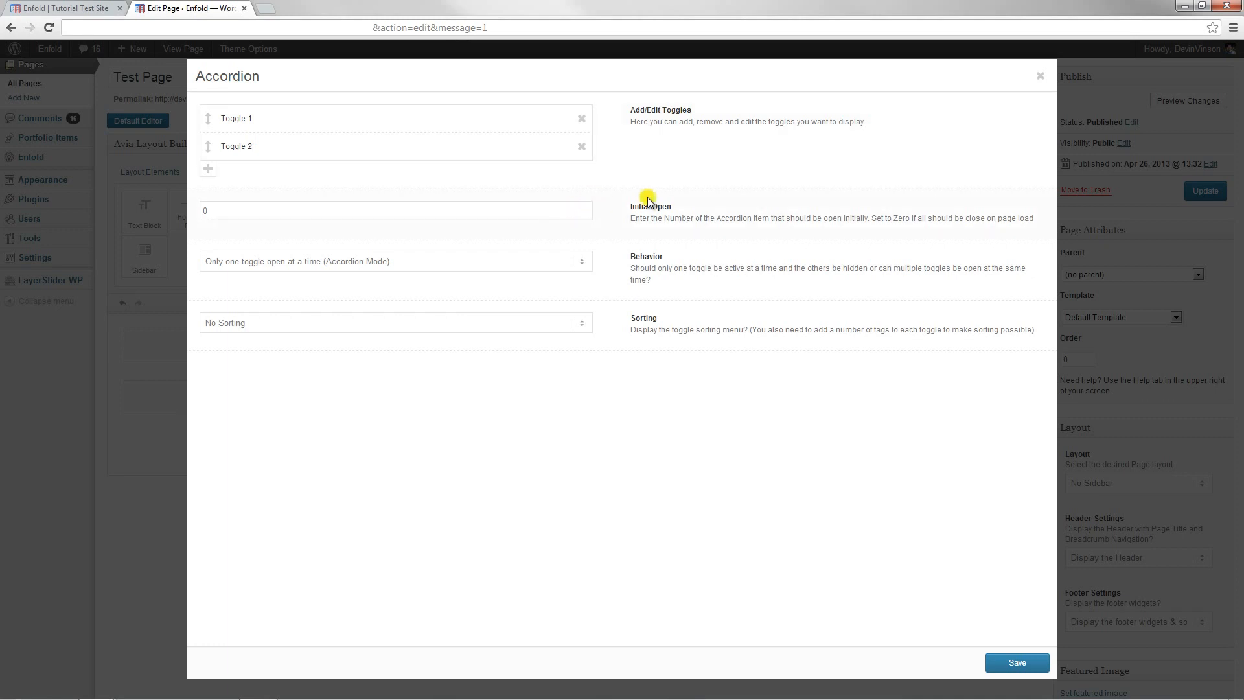
left_click(426, 209)
left_click(290, 116)
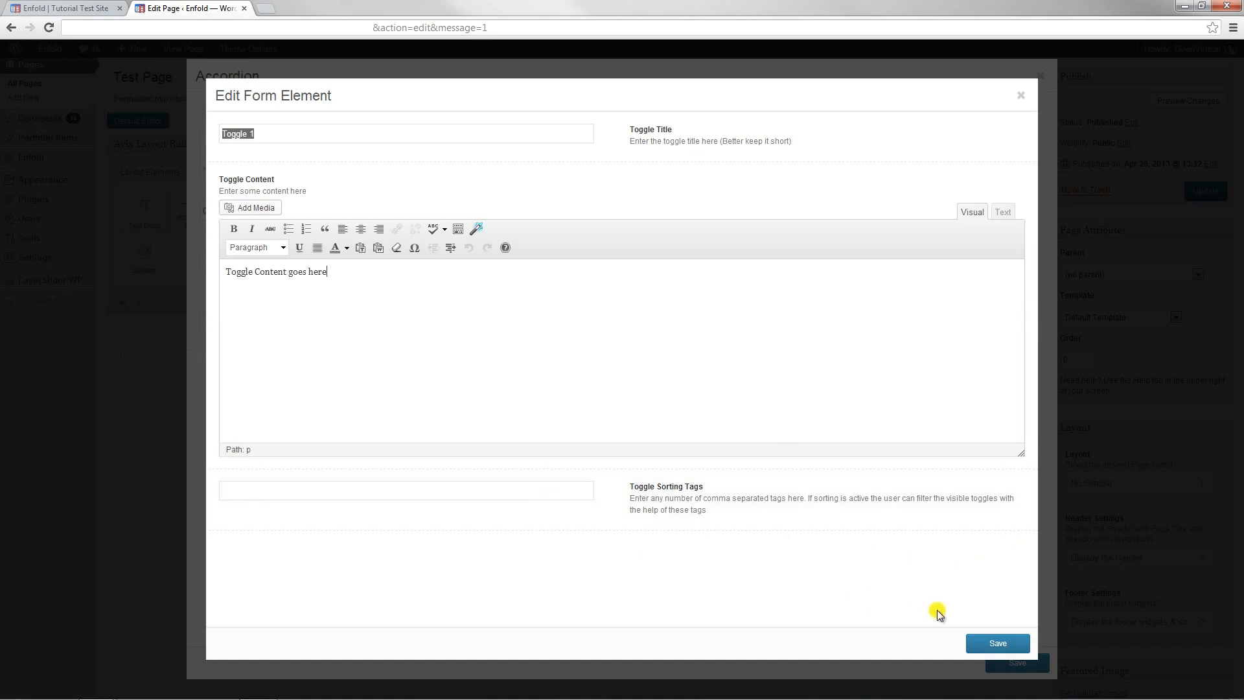
left_click(987, 641)
left_click(329, 142)
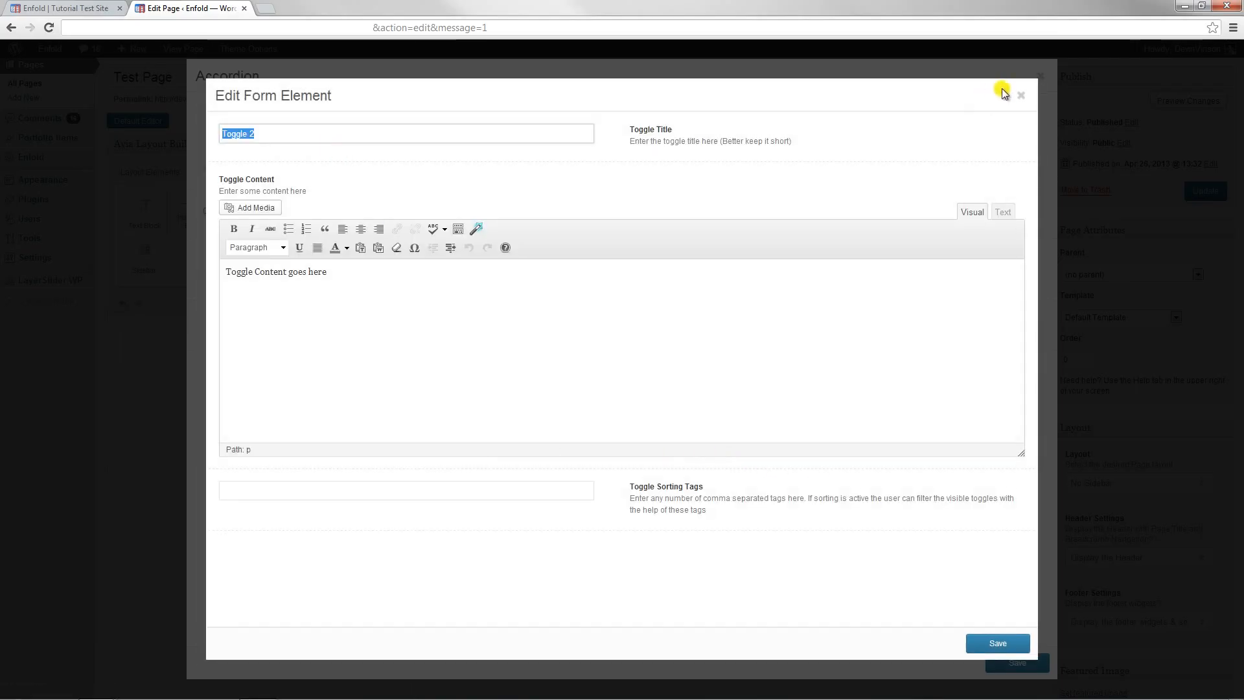
left_click(1020, 95)
Set the accordion's behavior to Multiple toggles open allowed (Toggle Mode), make sorting active, and save it
left_click(421, 266)
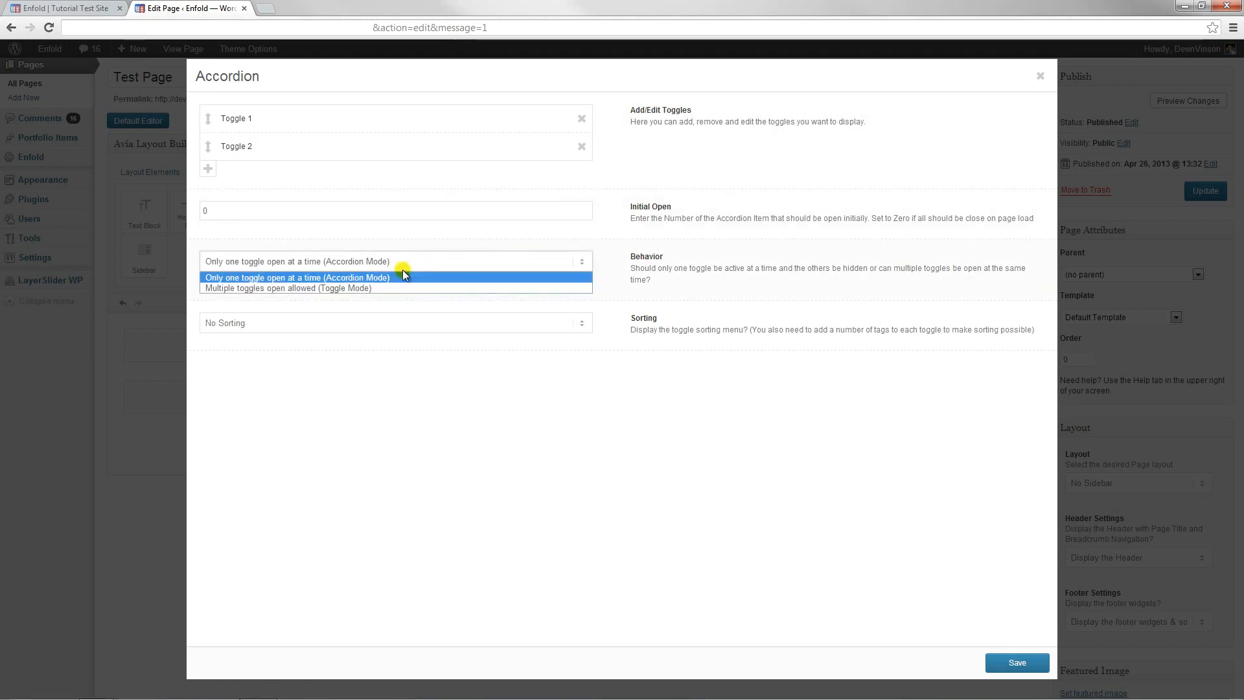
left_click(353, 287)
left_click(334, 324)
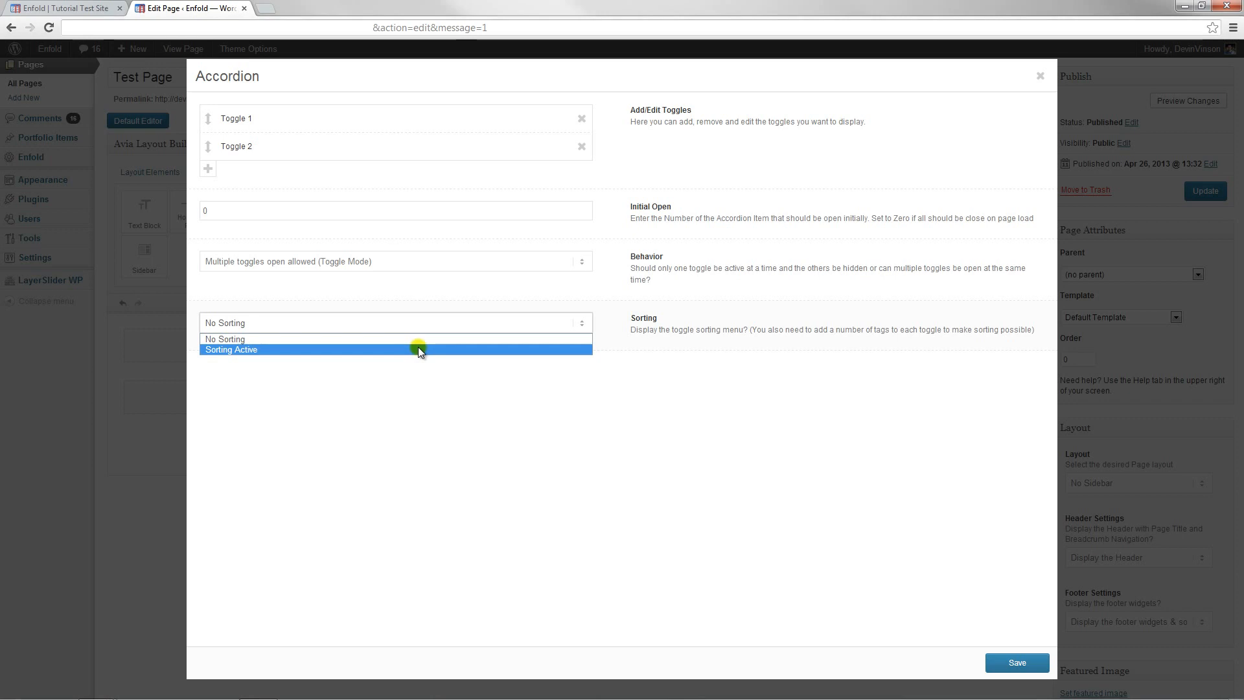
left_click(418, 350)
left_click_drag(635, 331, 1019, 331)
left_click(1019, 330)
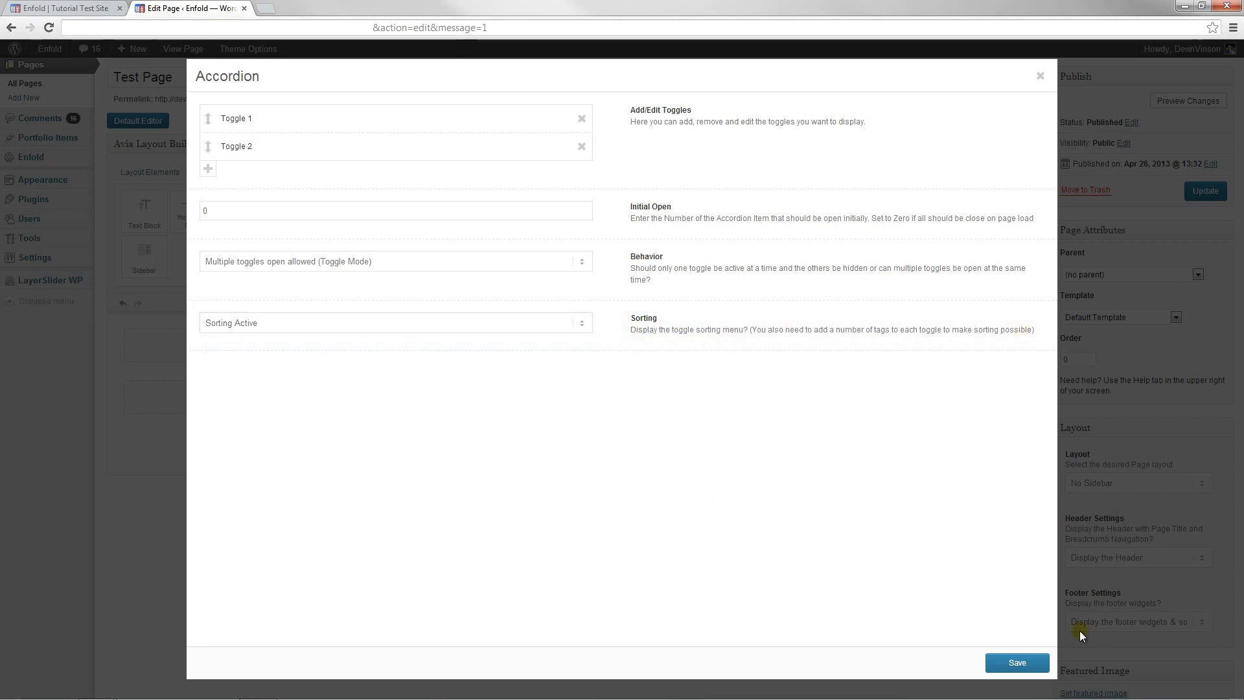
left_click(1024, 661)
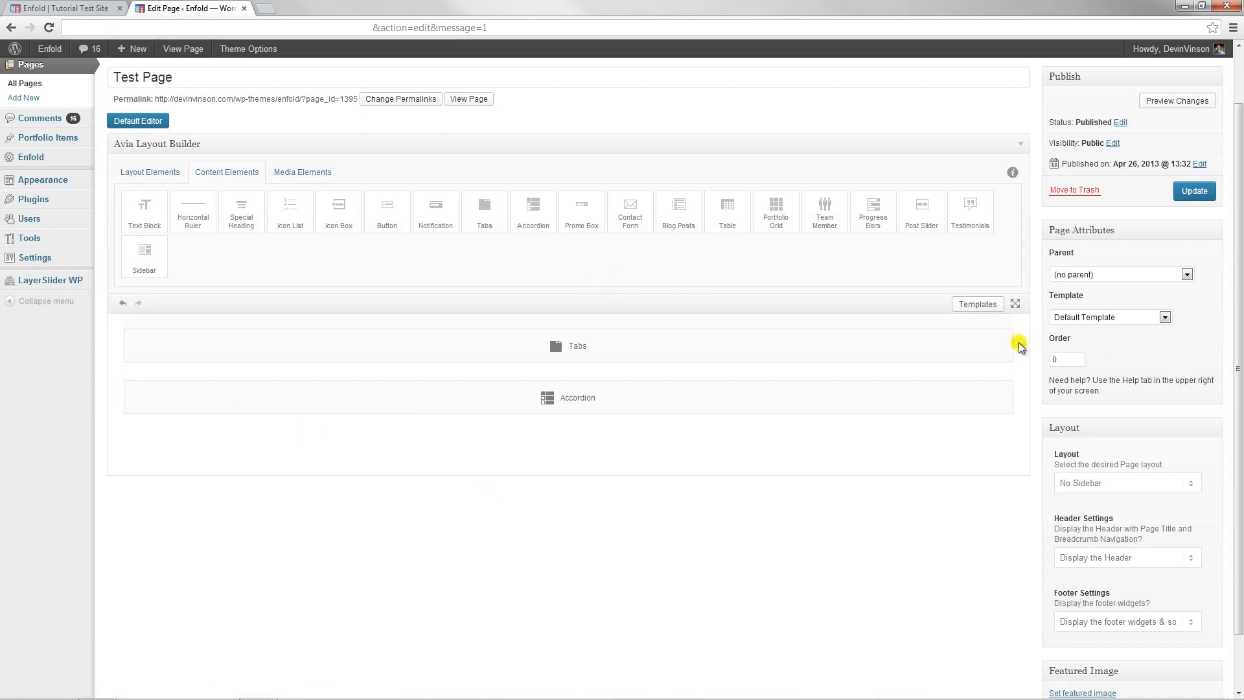
Clone the Accordion element twice in the layout
mouse_move(1013, 377)
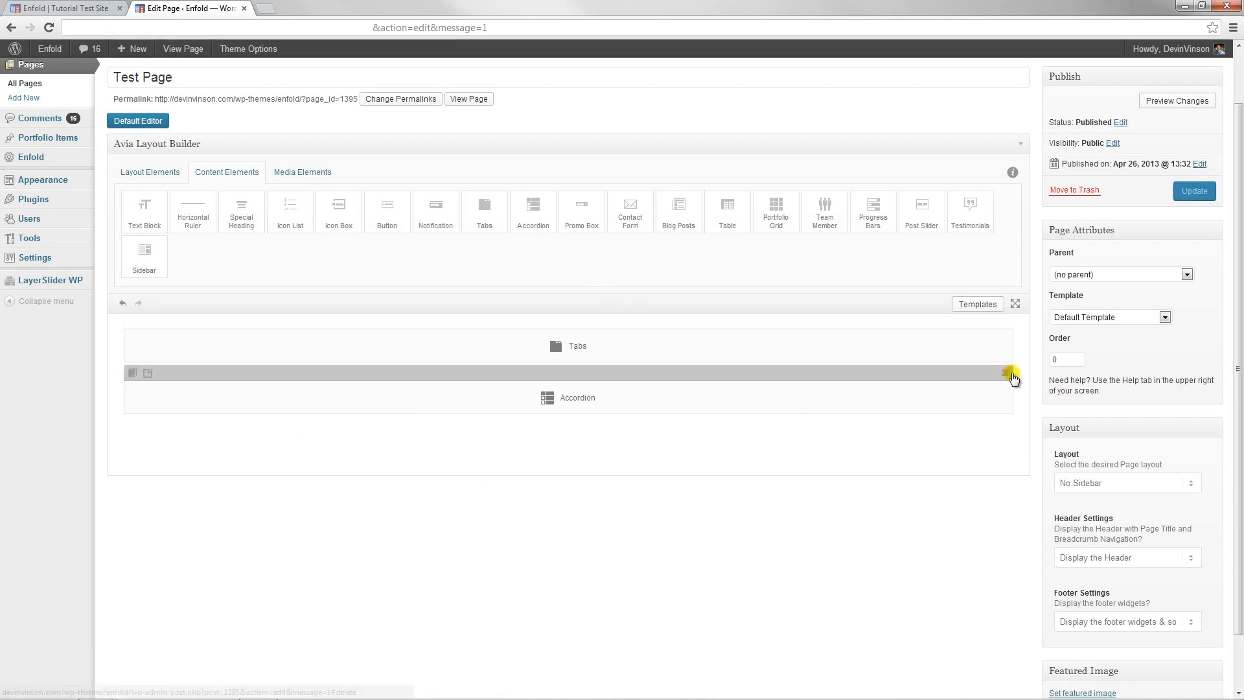
left_click(131, 374)
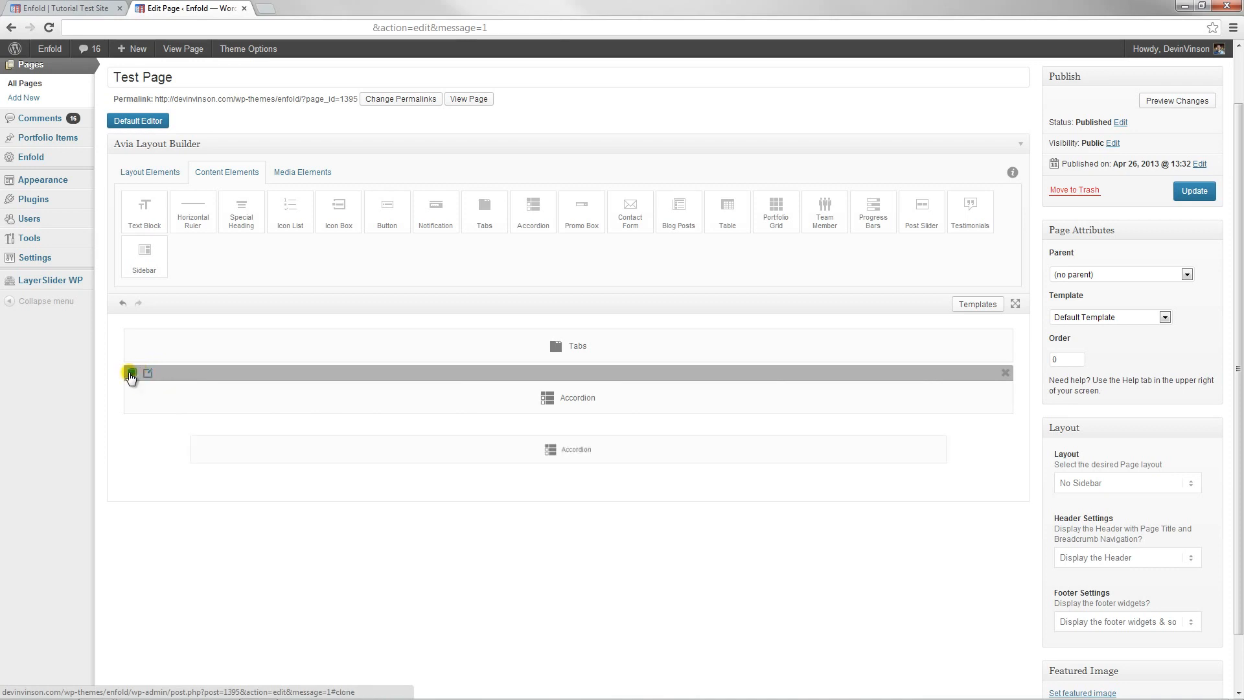
left_click(131, 428)
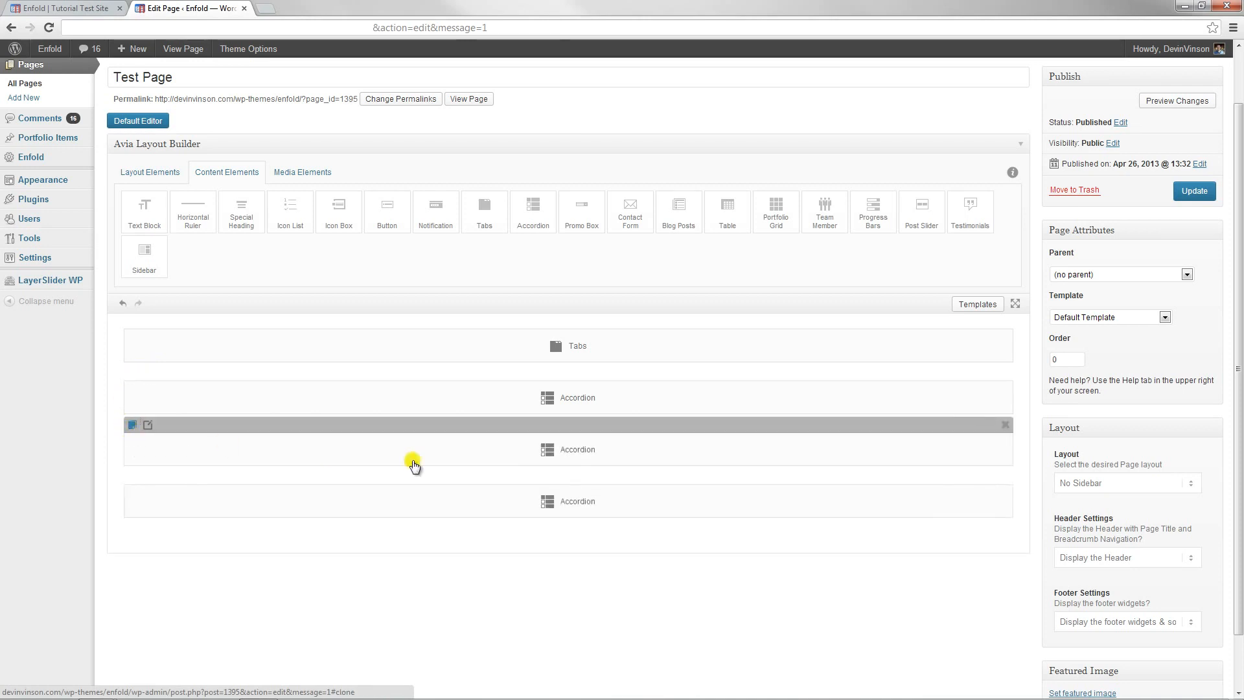
Remove Toggle 2 from the last Accordion copy and save that element
scroll(577, 403, "down", 1)
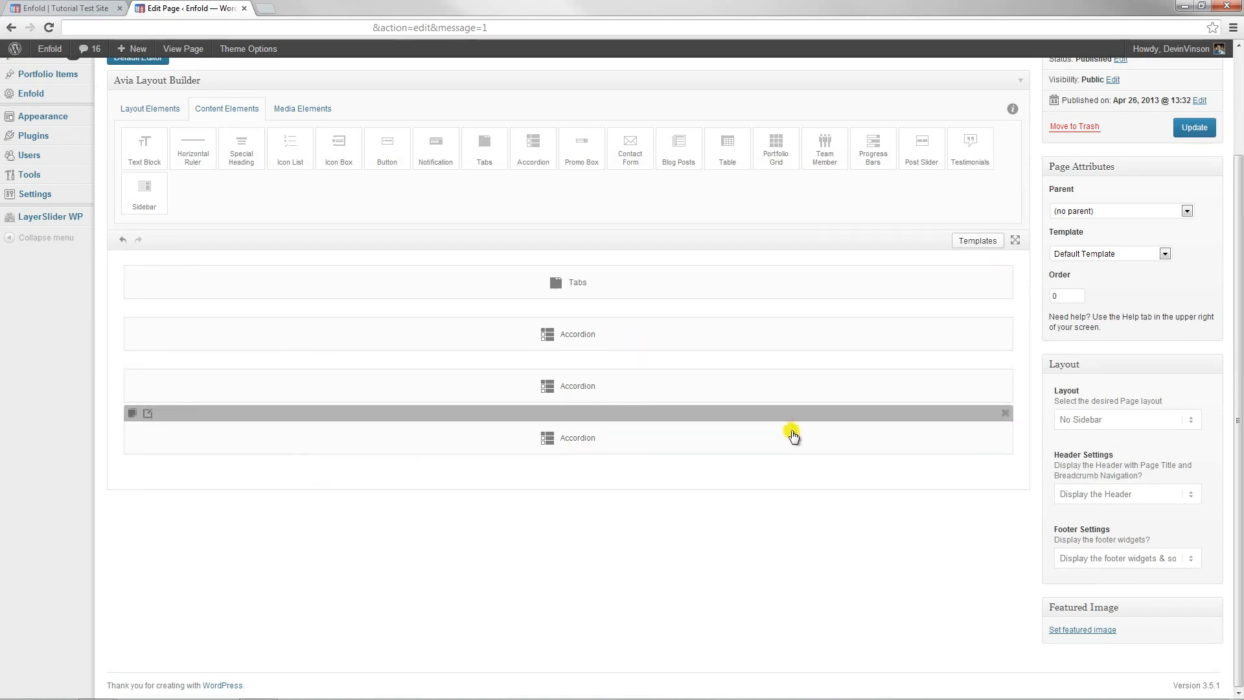
left_click(148, 417)
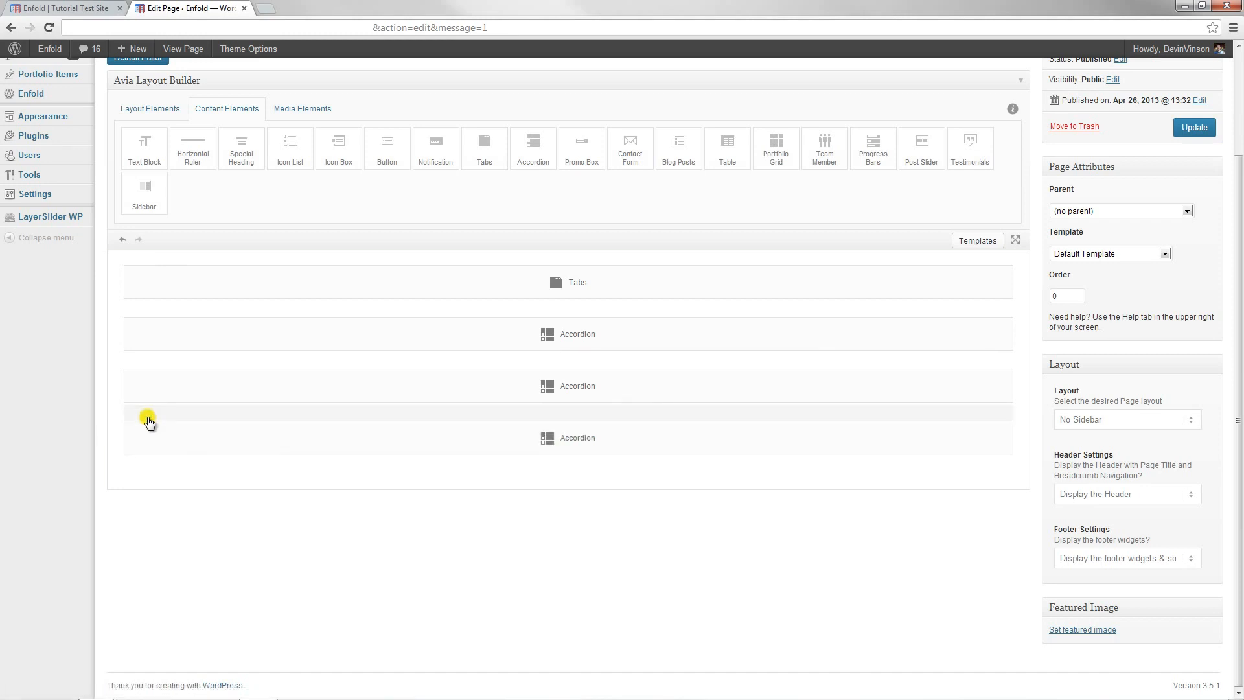
left_click(149, 418)
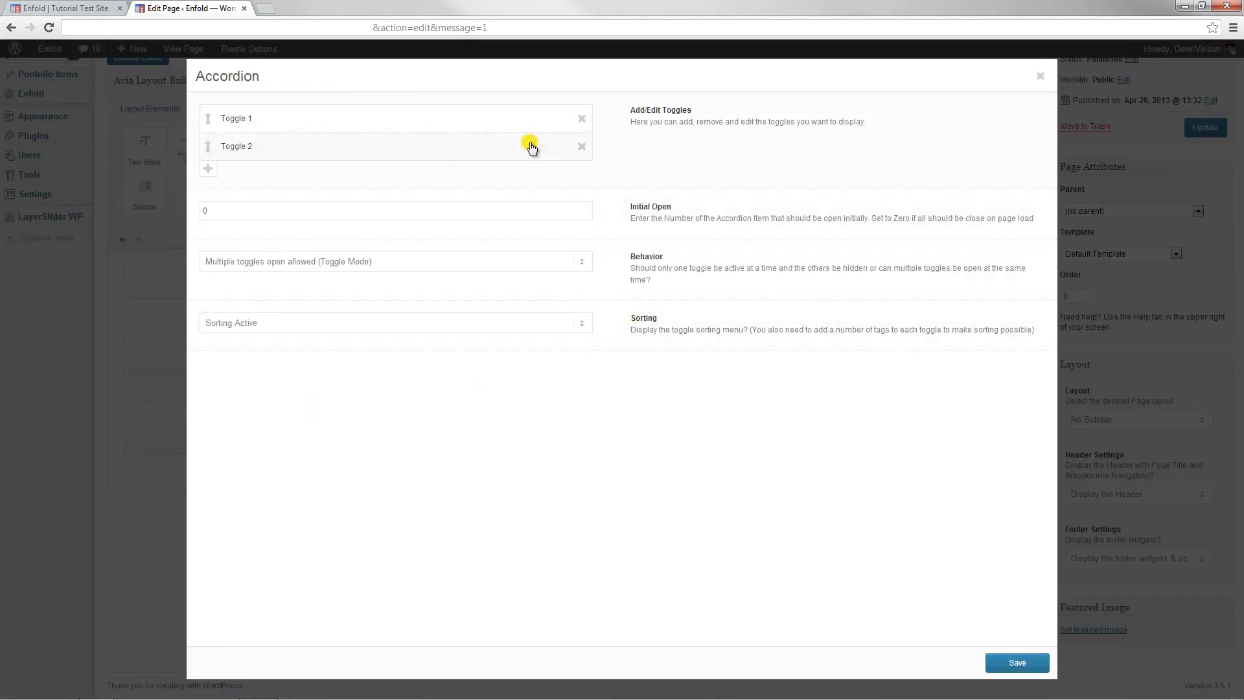
left_click(582, 148)
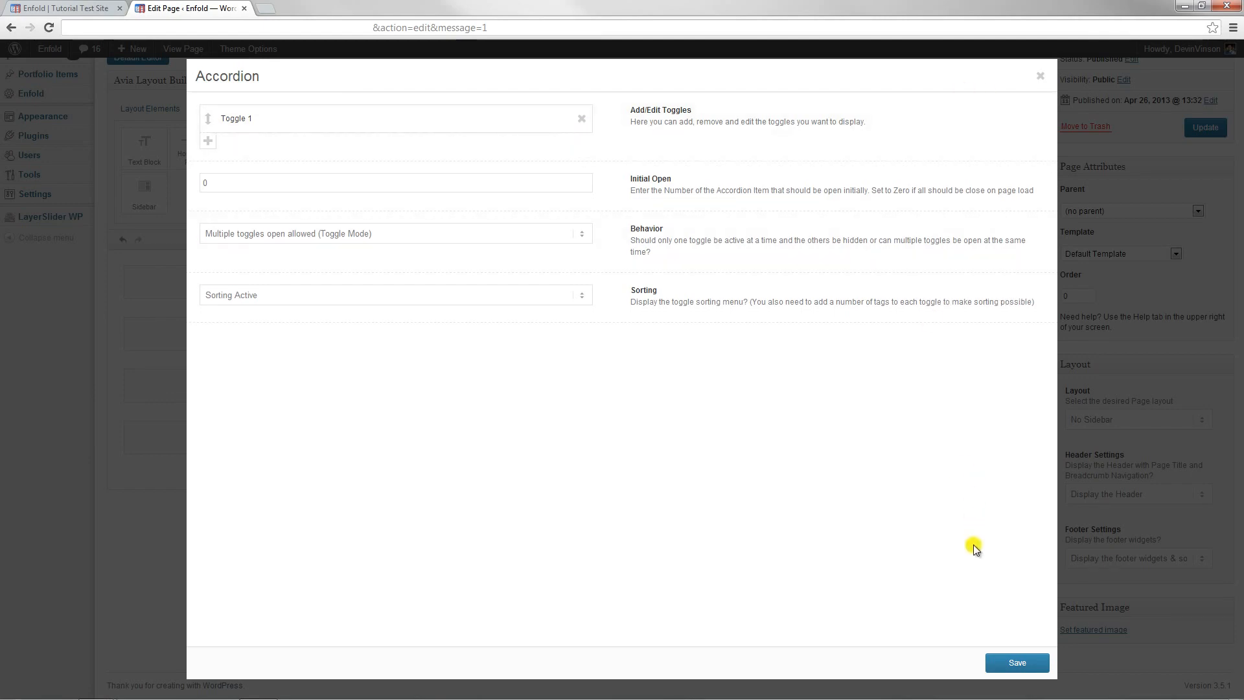
left_click(1003, 658)
Delete all three Accordion elements and the Tabs element from the layout
scroll(803, 571, "up", 1)
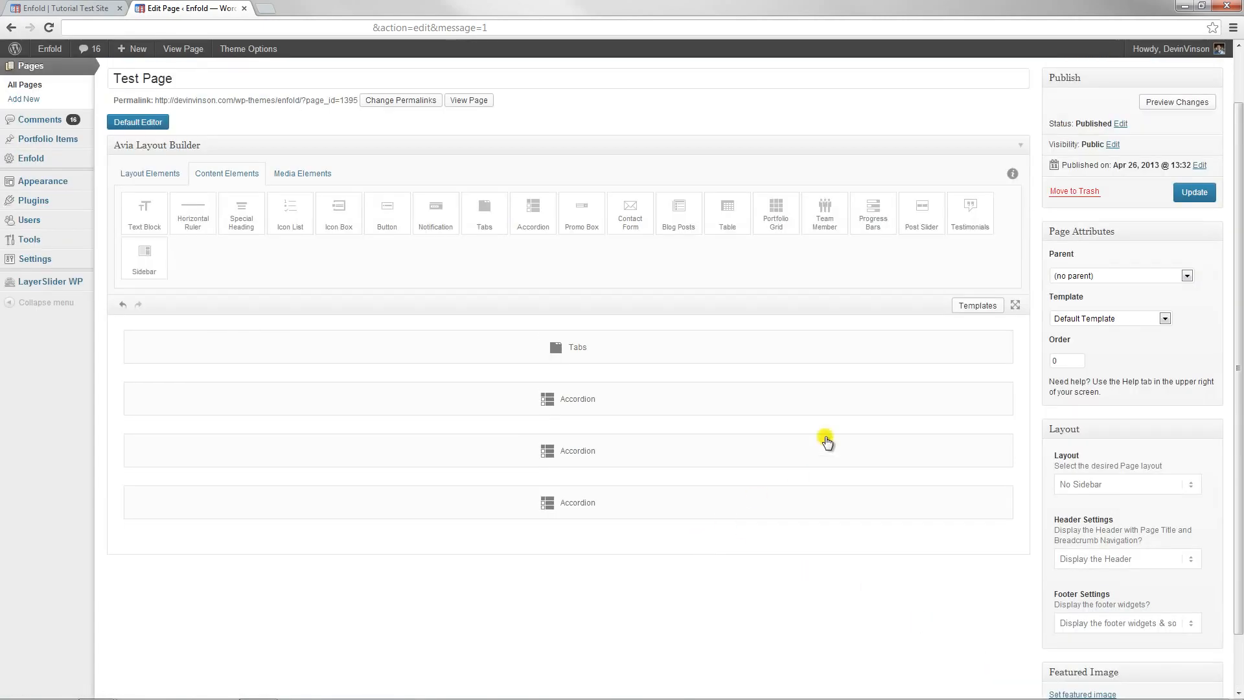
left_click(1006, 375)
left_click(1005, 375)
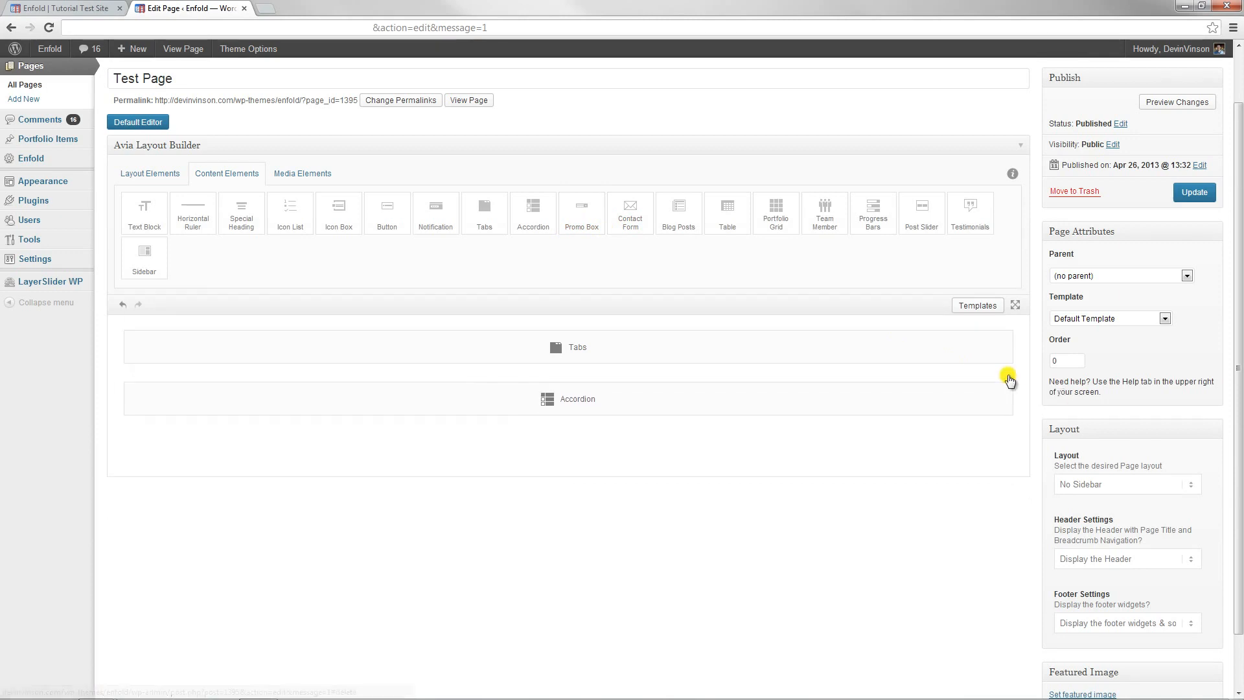
left_click(1005, 376)
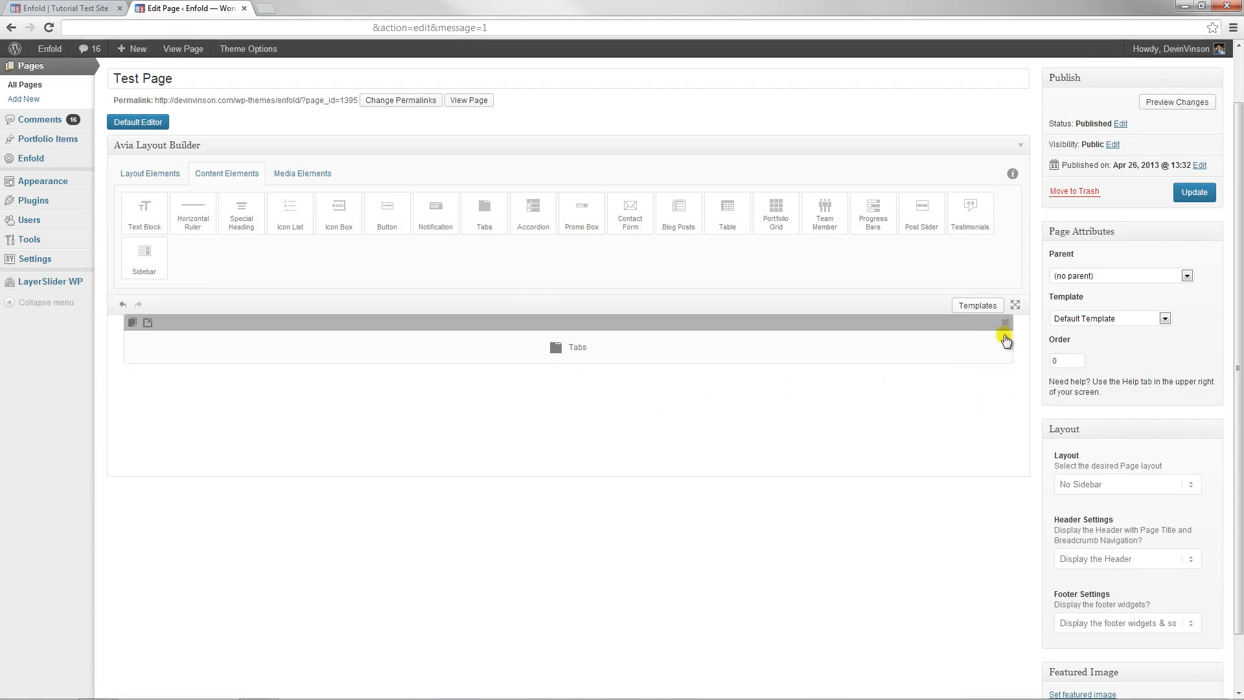
left_click(1007, 324)
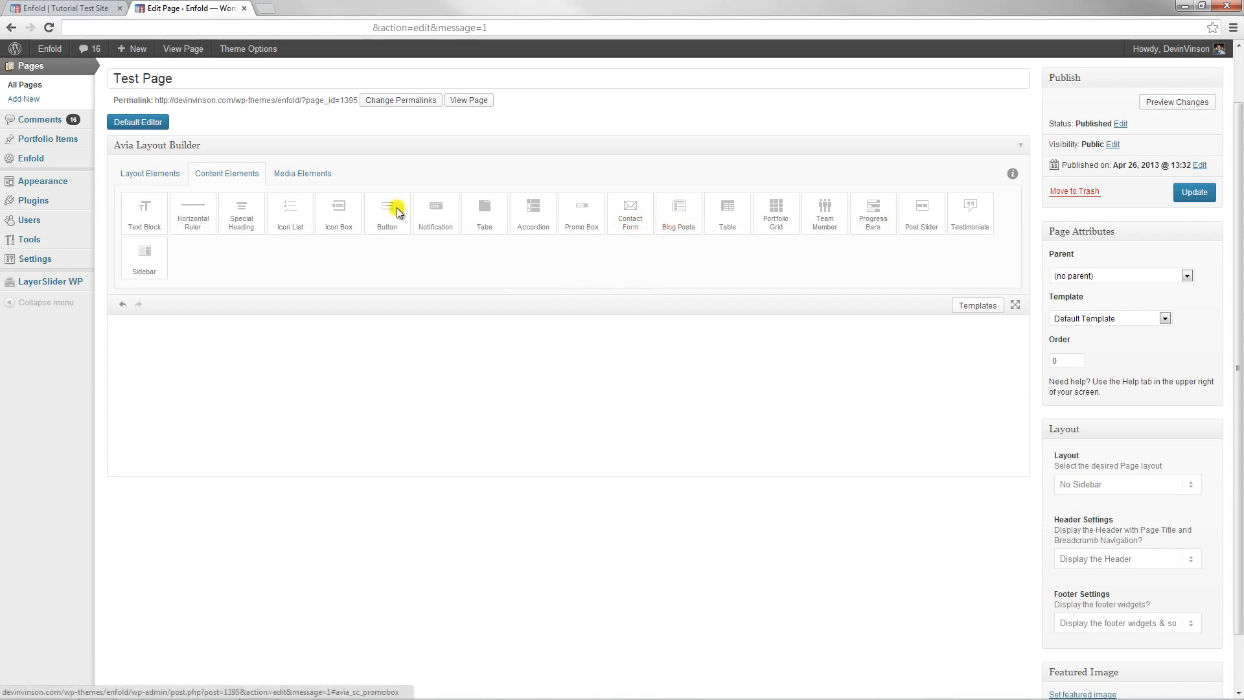
Place two 1/2 columns side by side in the empty layout
left_click(179, 174)
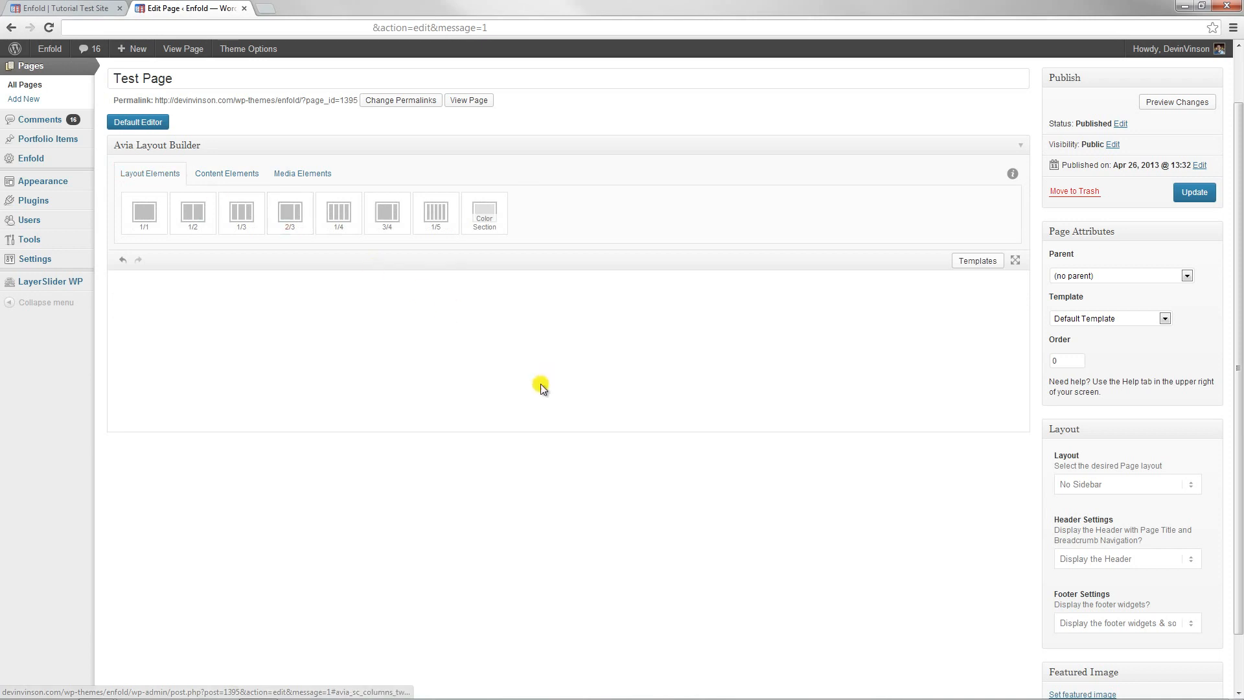
left_click_drag(188, 221, 495, 347)
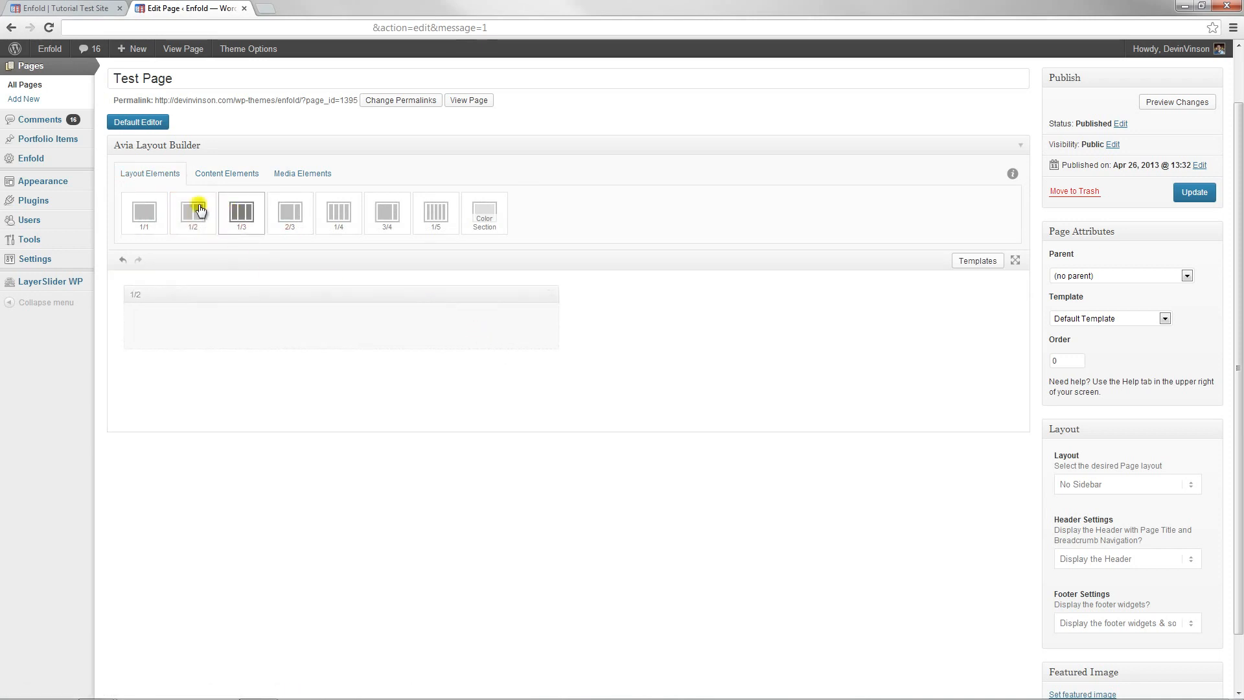
left_click_drag(193, 213, 697, 334)
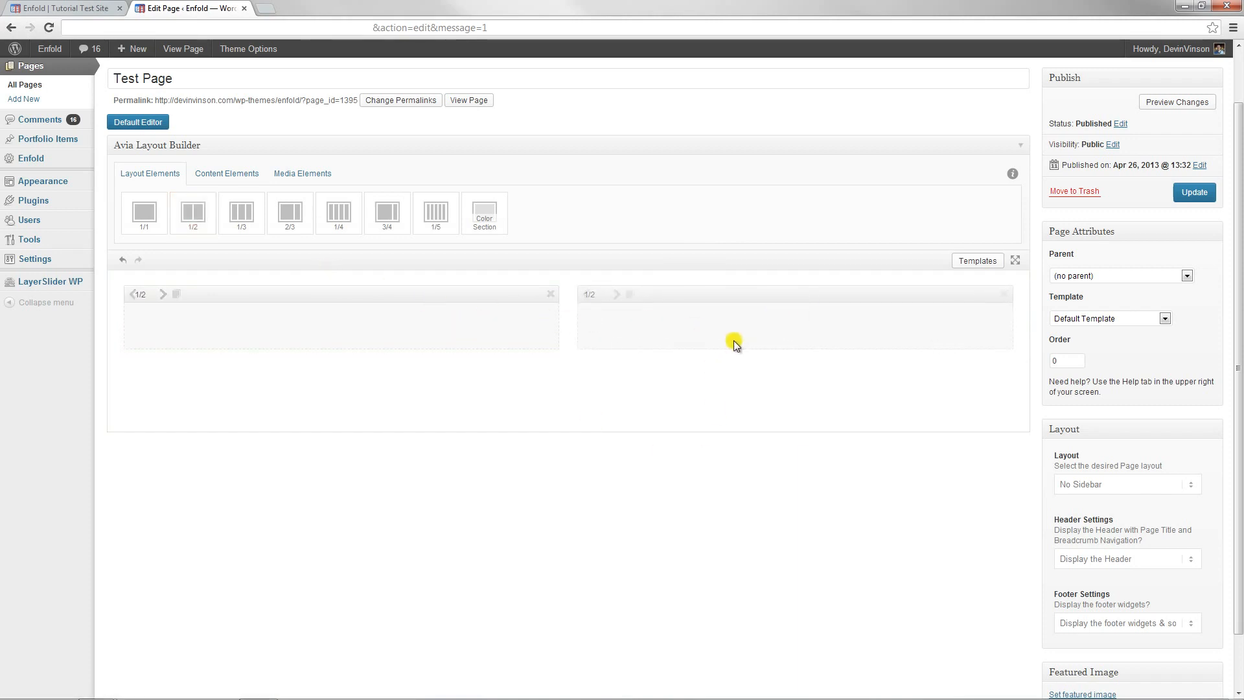
Add a Text Block to the first 1/2 column reading "You contact us here:" and, after a blank line, "Address...", and save it
left_click(241, 183)
left_click_drag(144, 208, 250, 420)
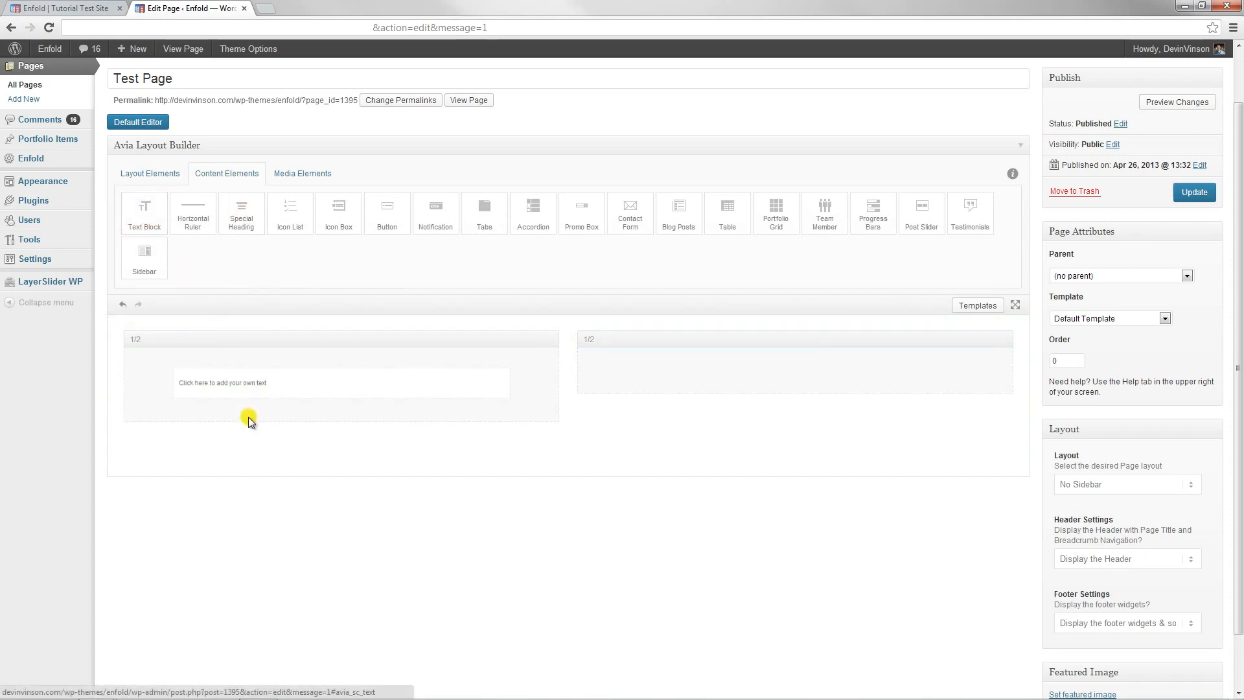
left_click(204, 387)
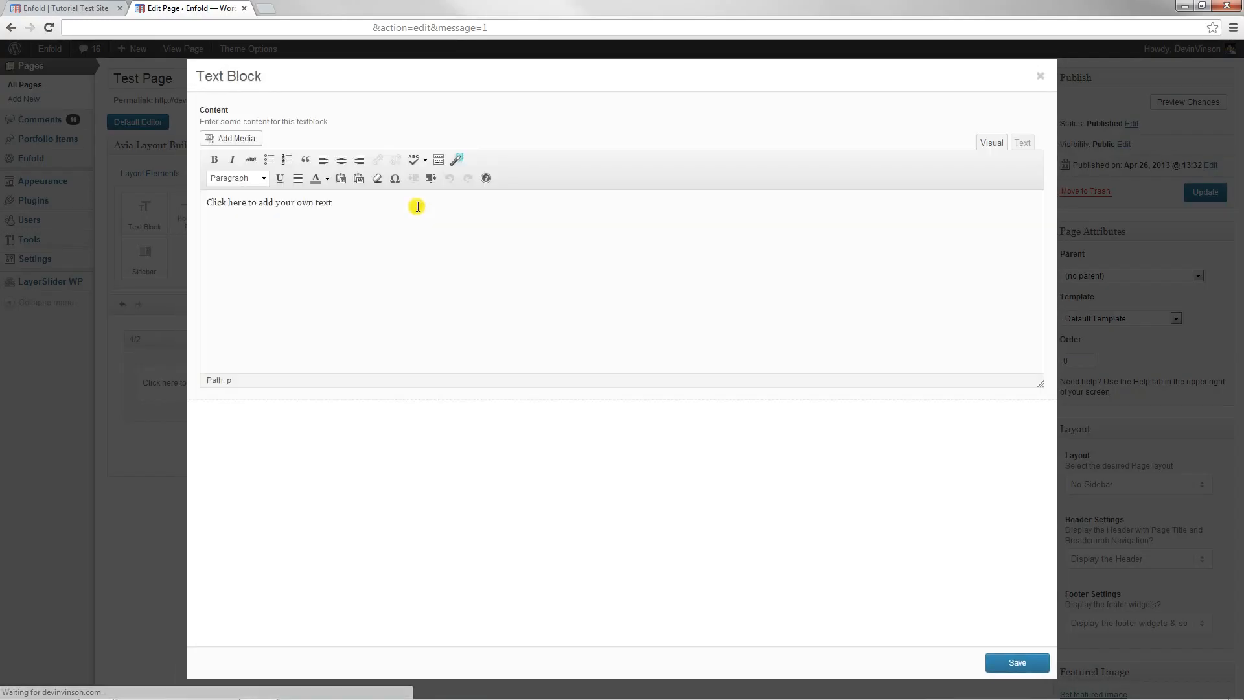
type("You can")
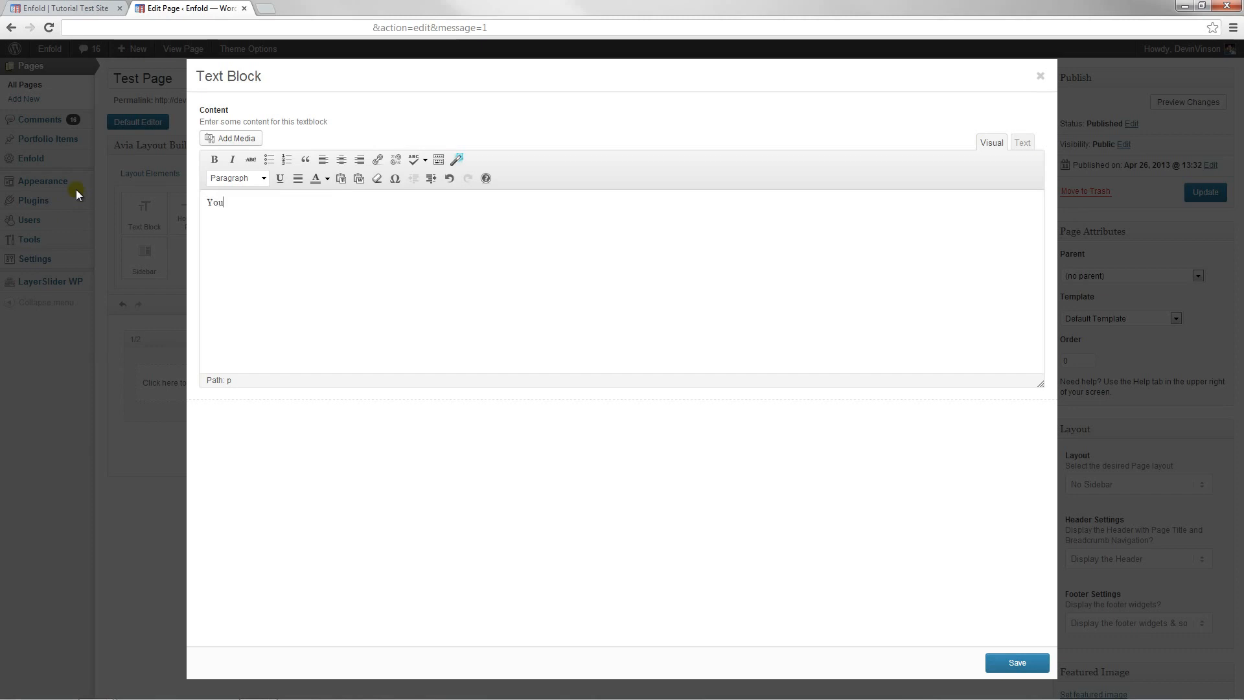
key("BackSpace")
key("BackSpace")
type("ontact us here")
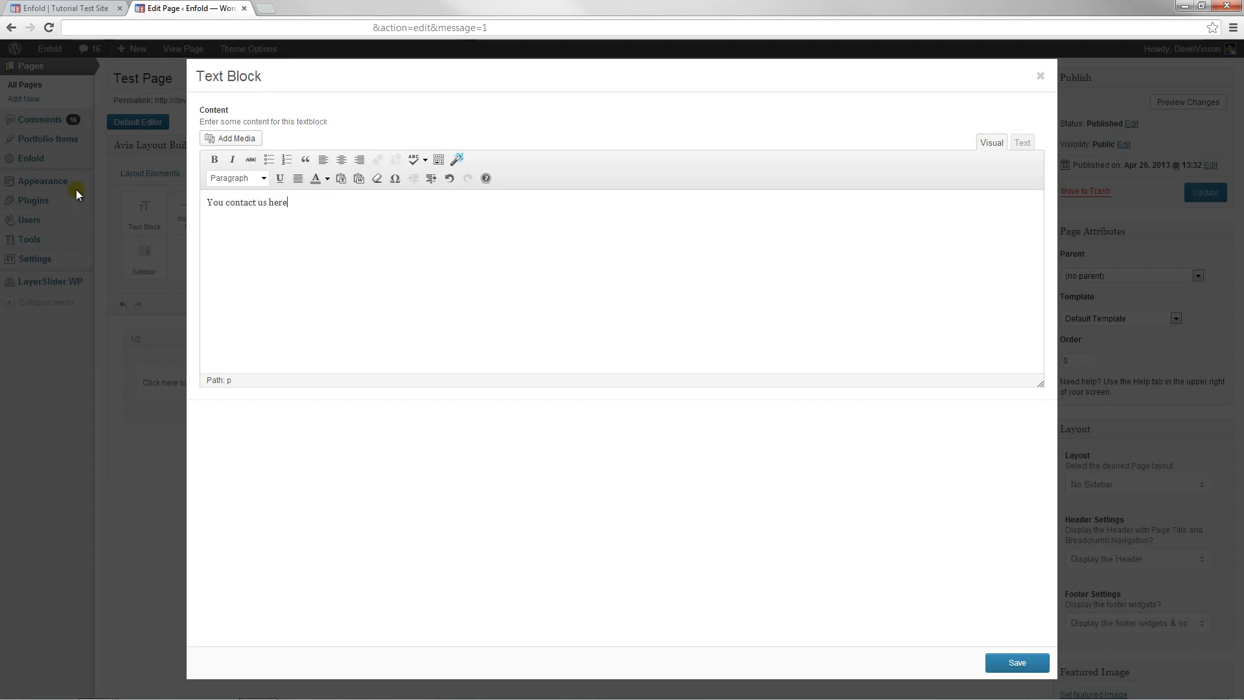
type(":")
key("Return")
key("Return")
type("Ad")
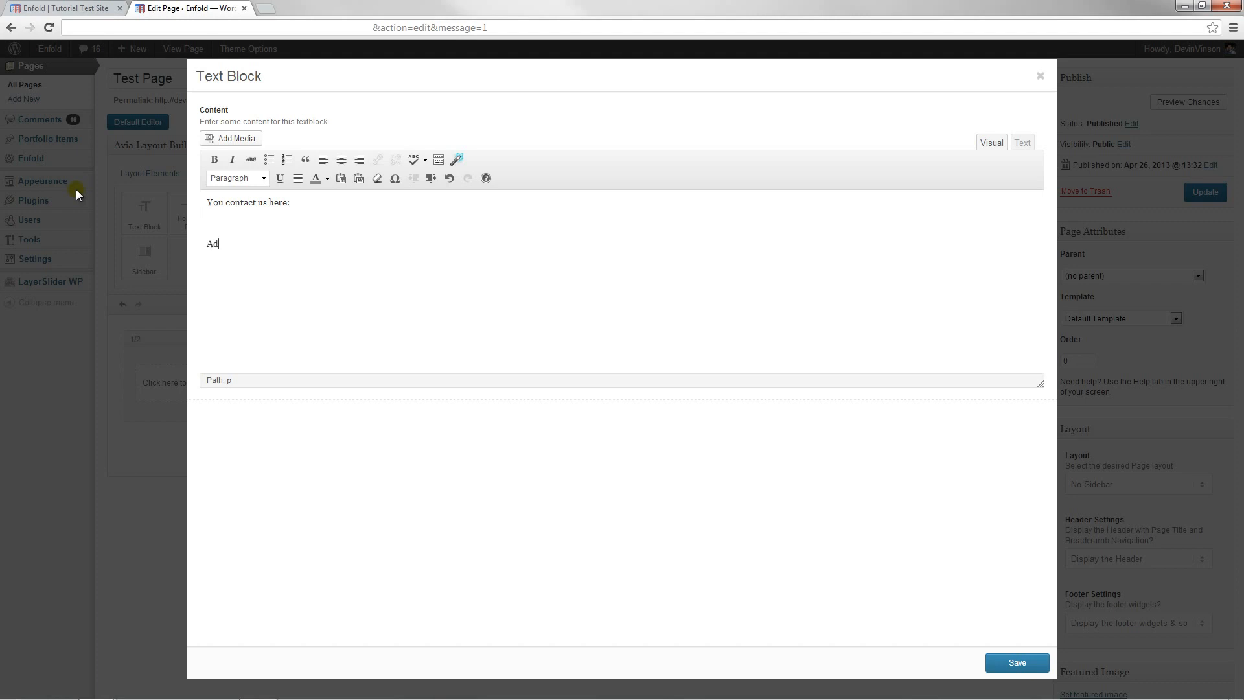
type("dress...")
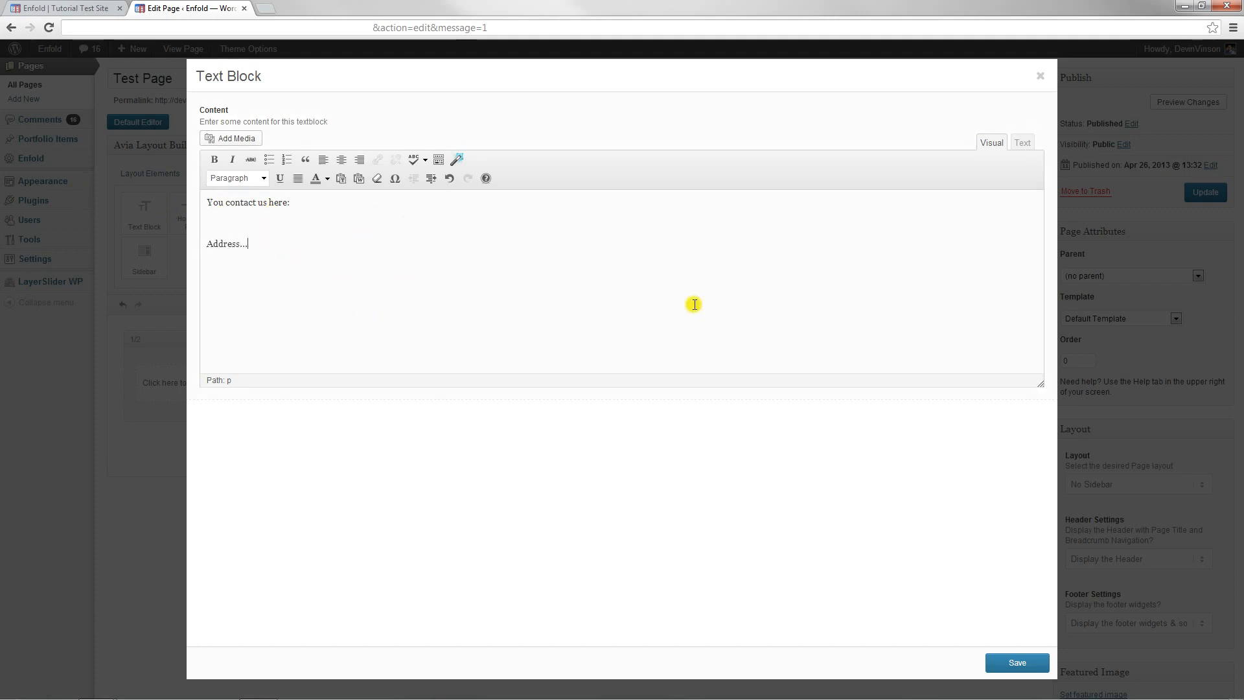
left_click(1010, 661)
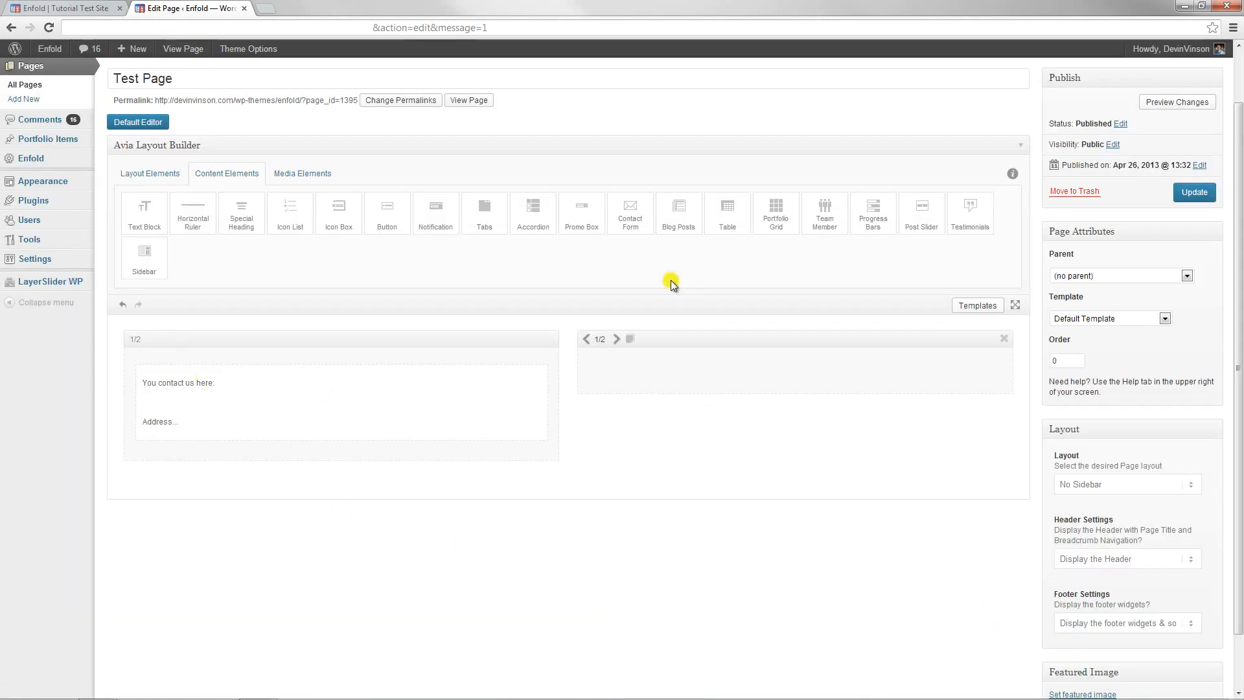
Add a Contact Form element to the second 1/2 column and enter the recipient's email address in its settings
left_click_drag(646, 197, 655, 356)
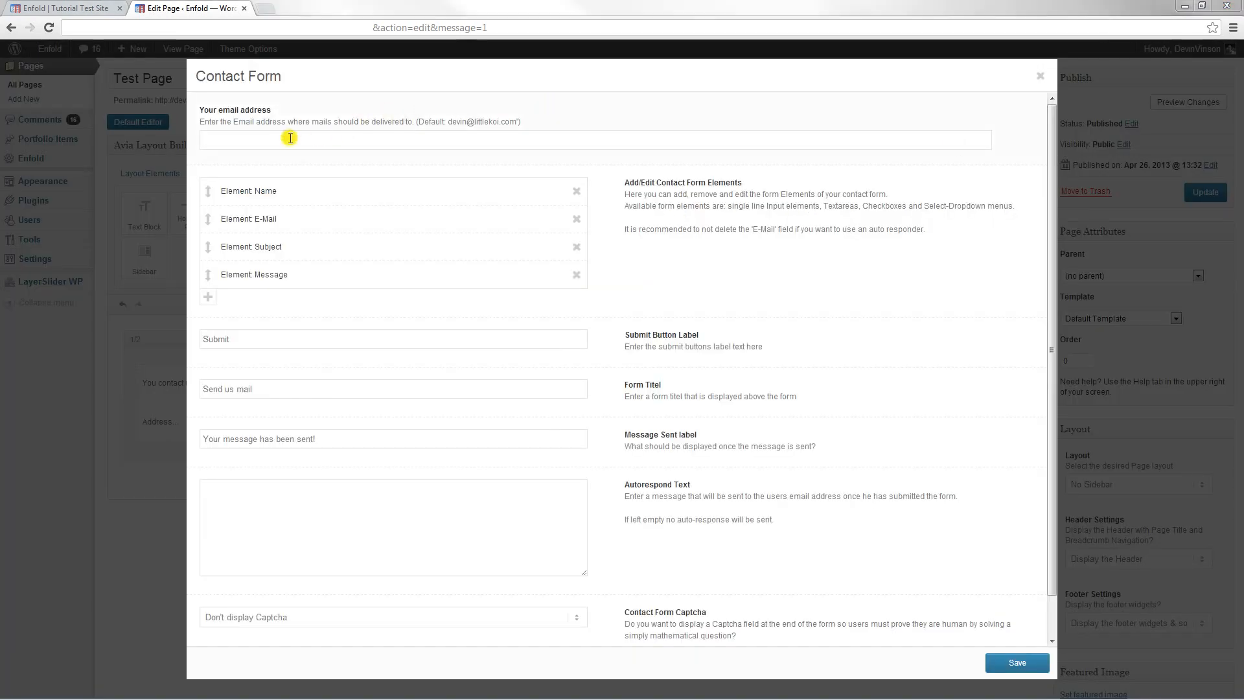
left_click(289, 138)
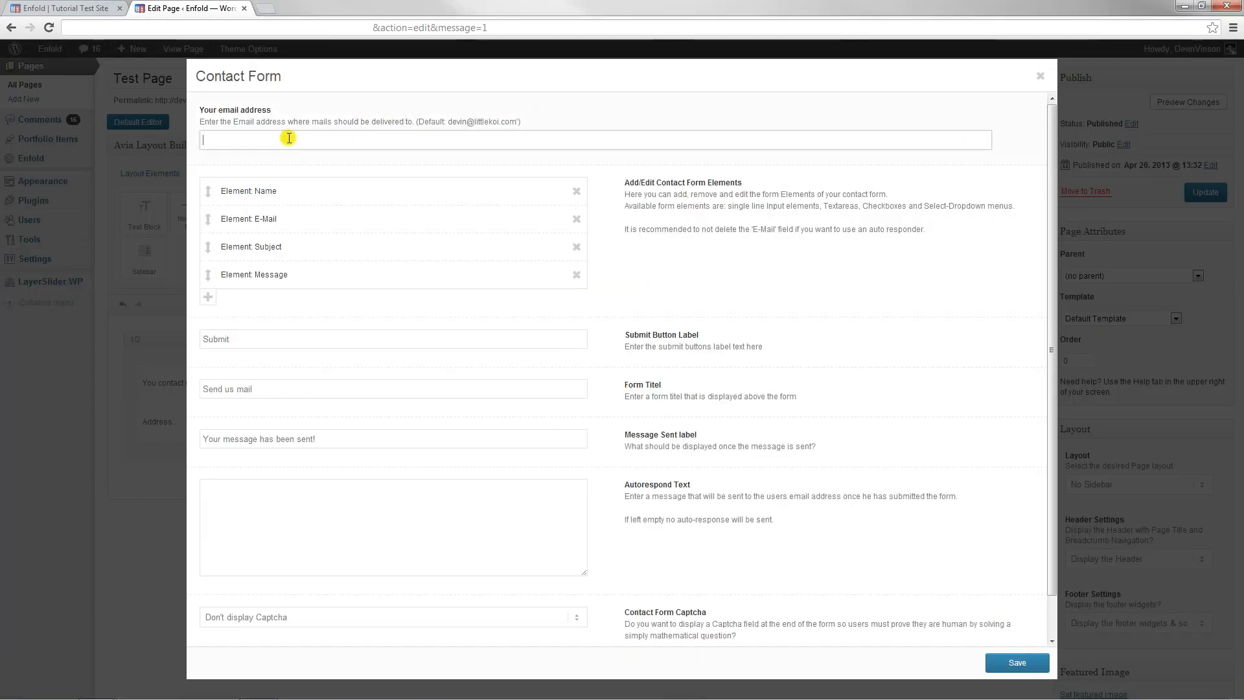
type("Test@mywebsite.com")
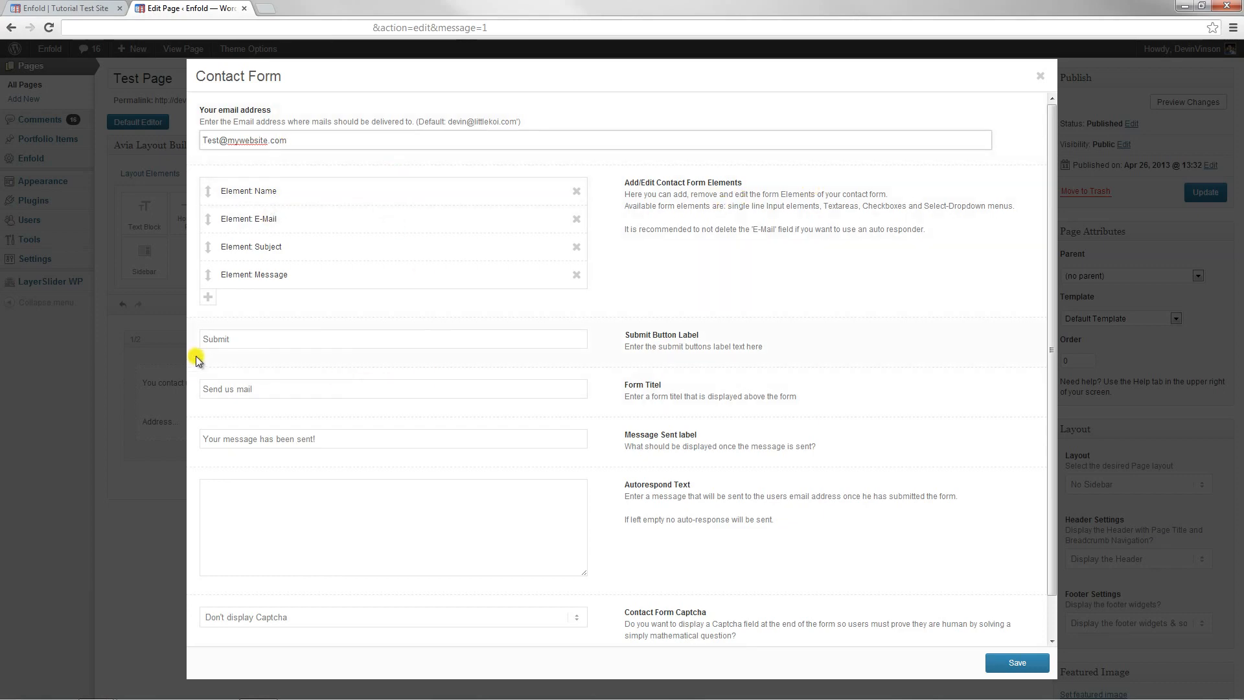
Check which form element types are available for the contact form's Name element and close its settings
scroll(318, 335, "down", 1)
left_click(293, 149)
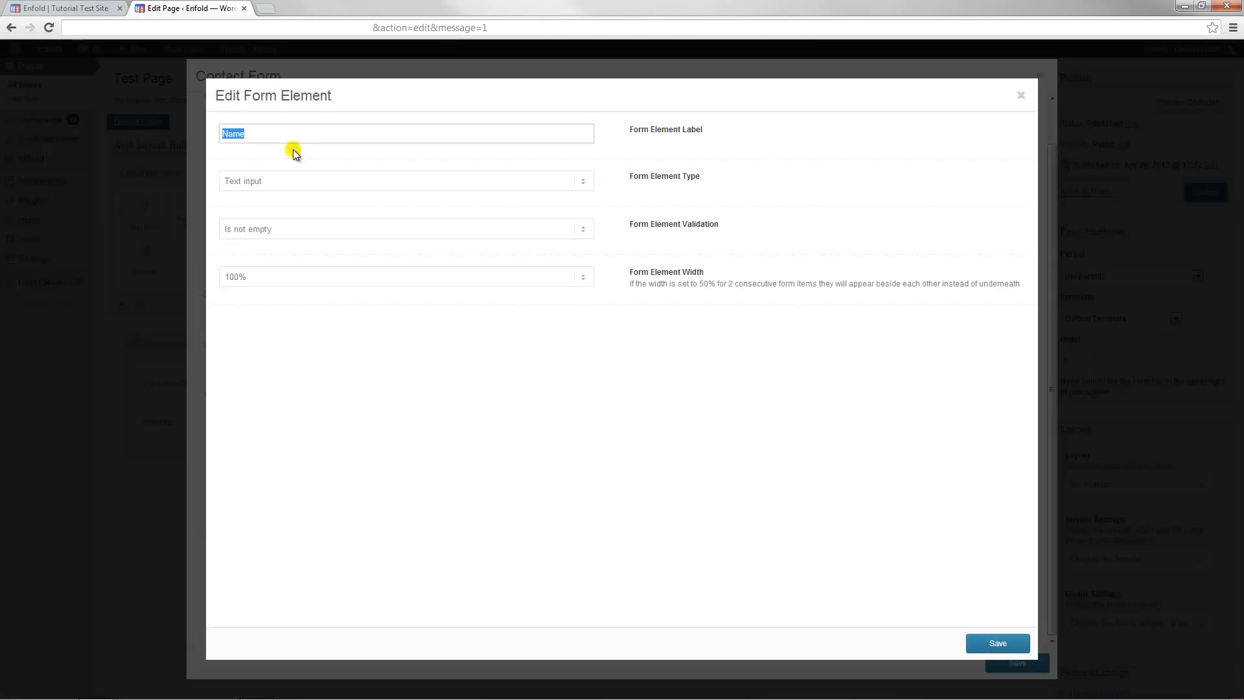
left_click(310, 181)
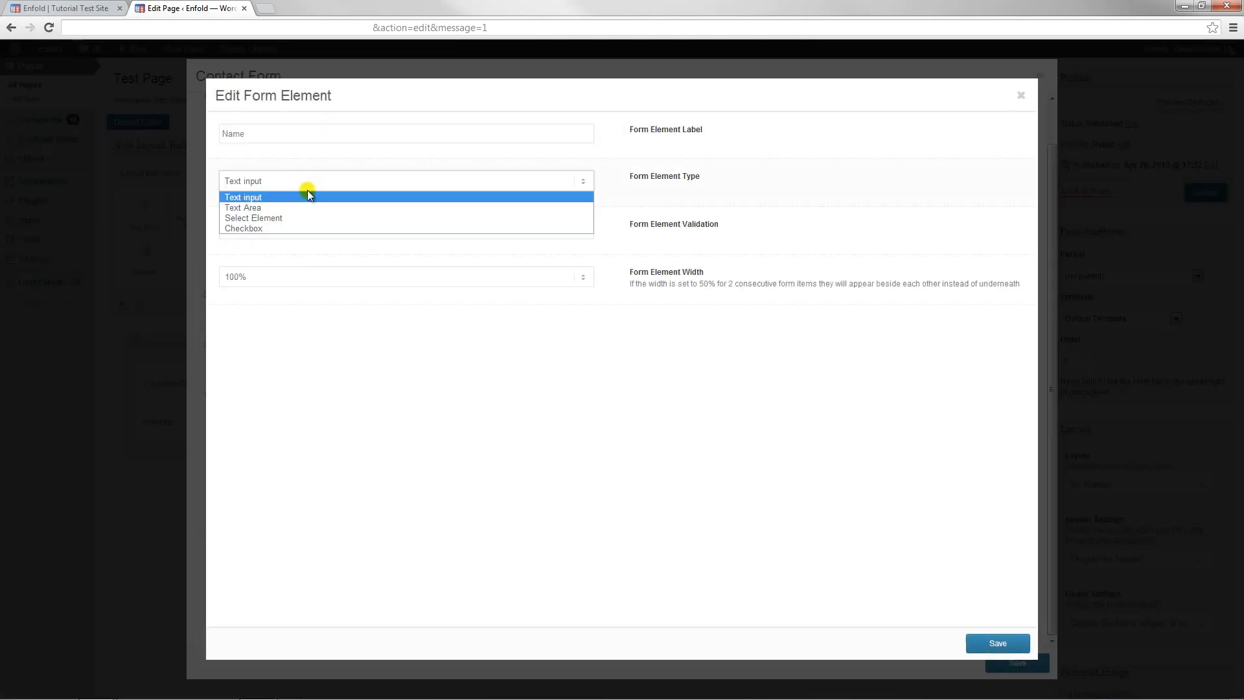
left_click(765, 235)
left_click(998, 644)
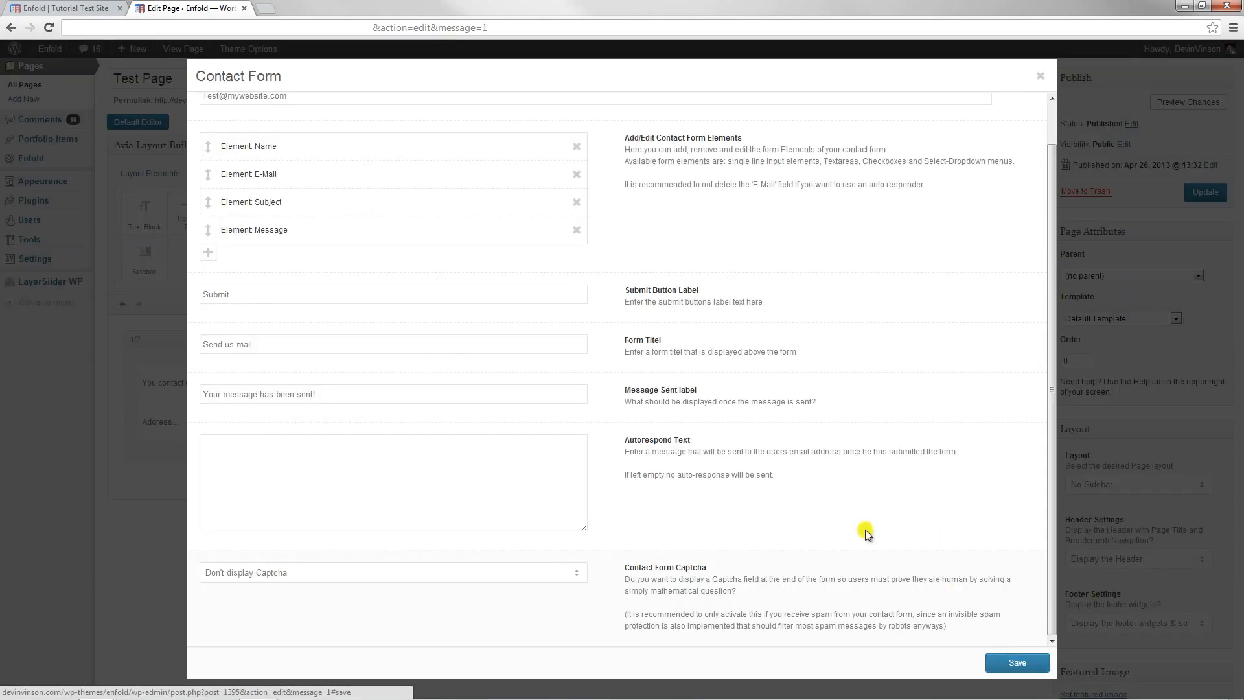
Add a Checkbox element labelled "Are you happy?" with 50% width and no validation to the contact form and save the element
left_click(208, 253)
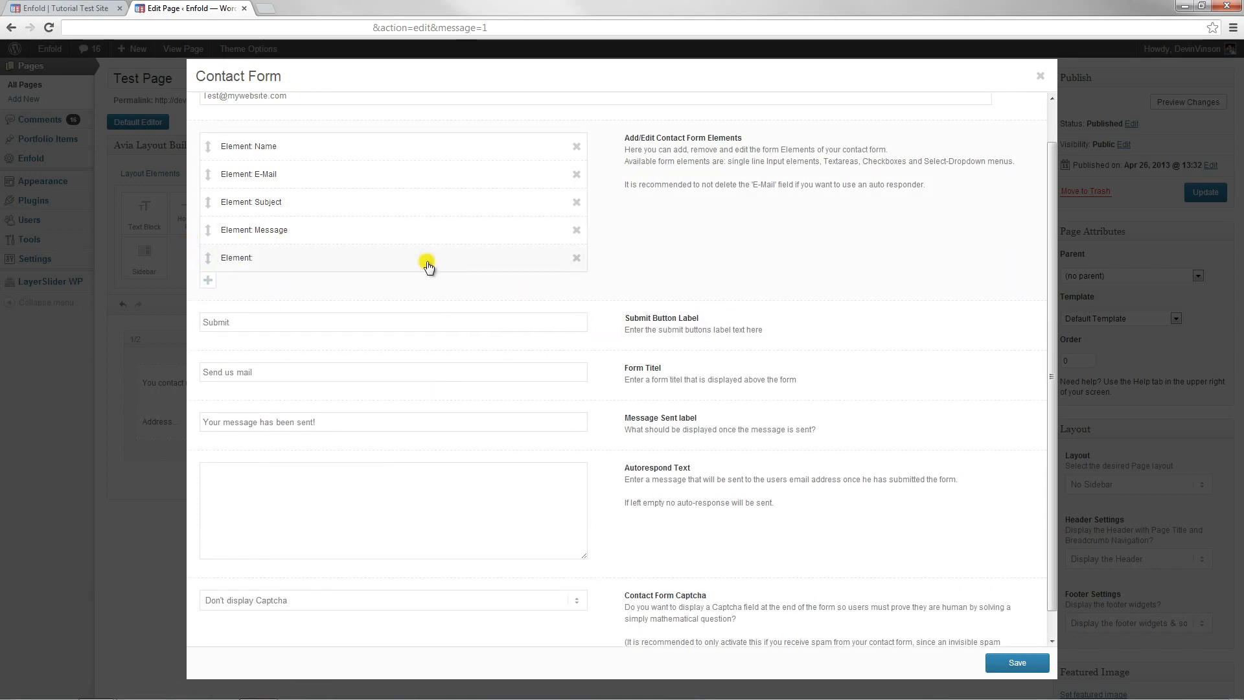
left_click(254, 264)
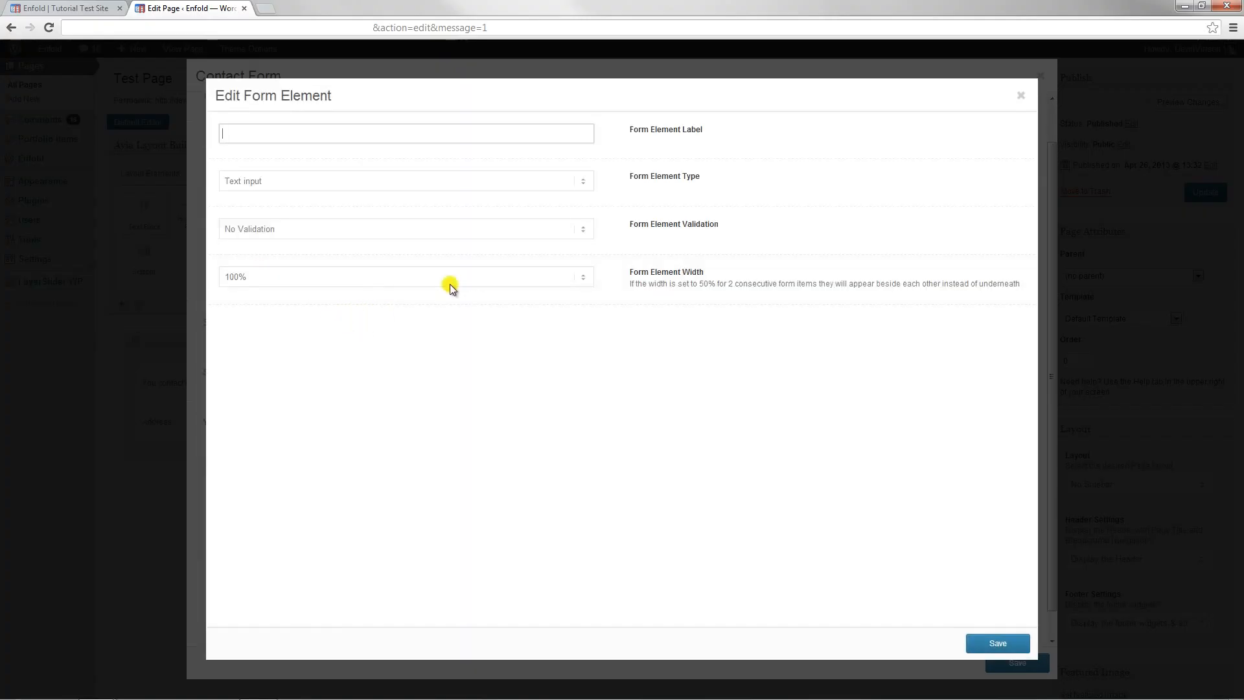
left_click(466, 181)
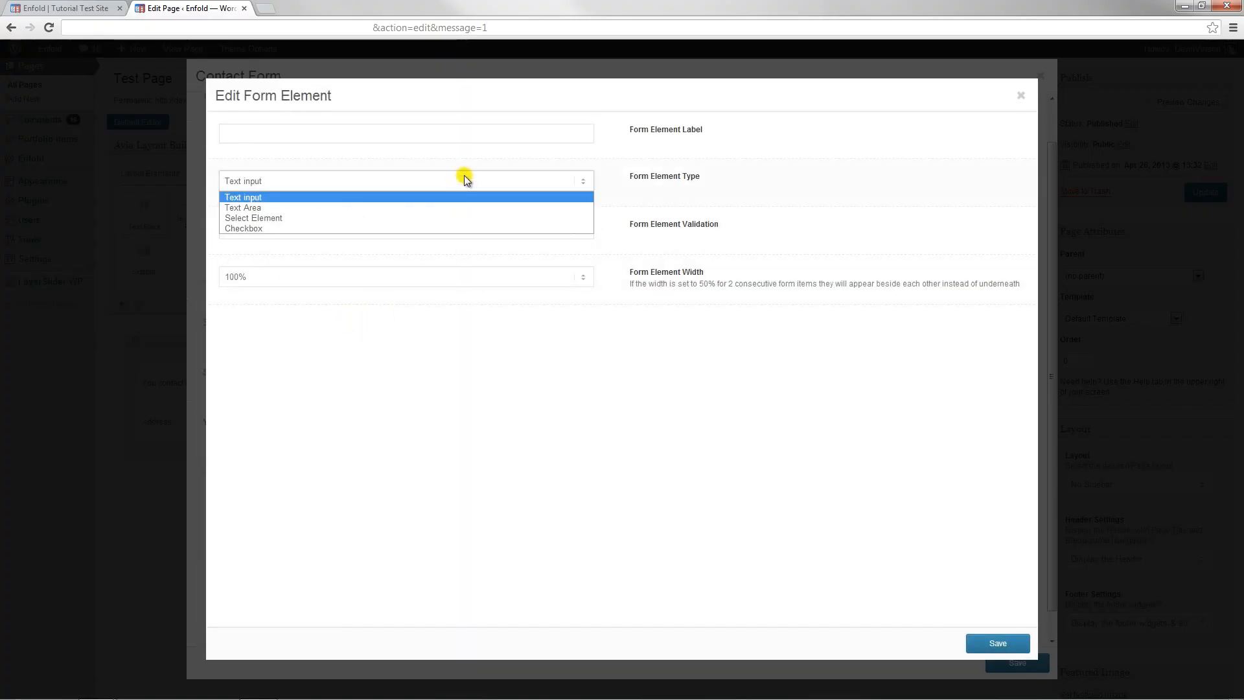
left_click(287, 228)
left_click(293, 127)
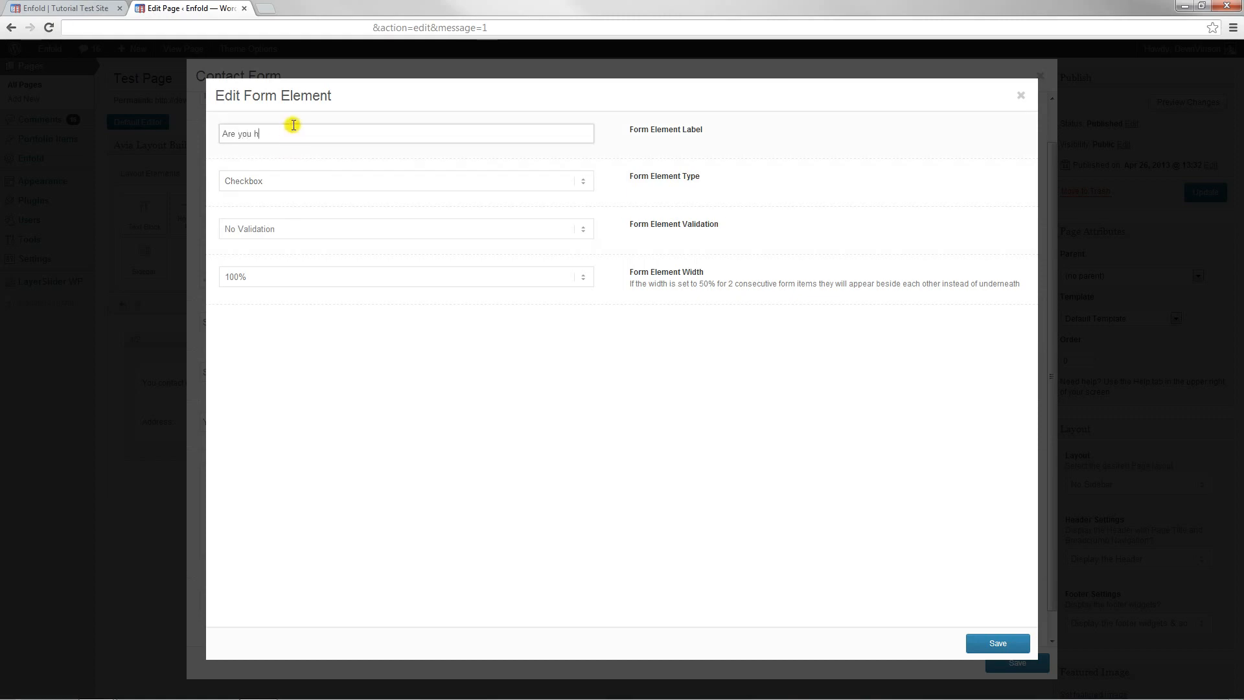
type("Are you happy?")
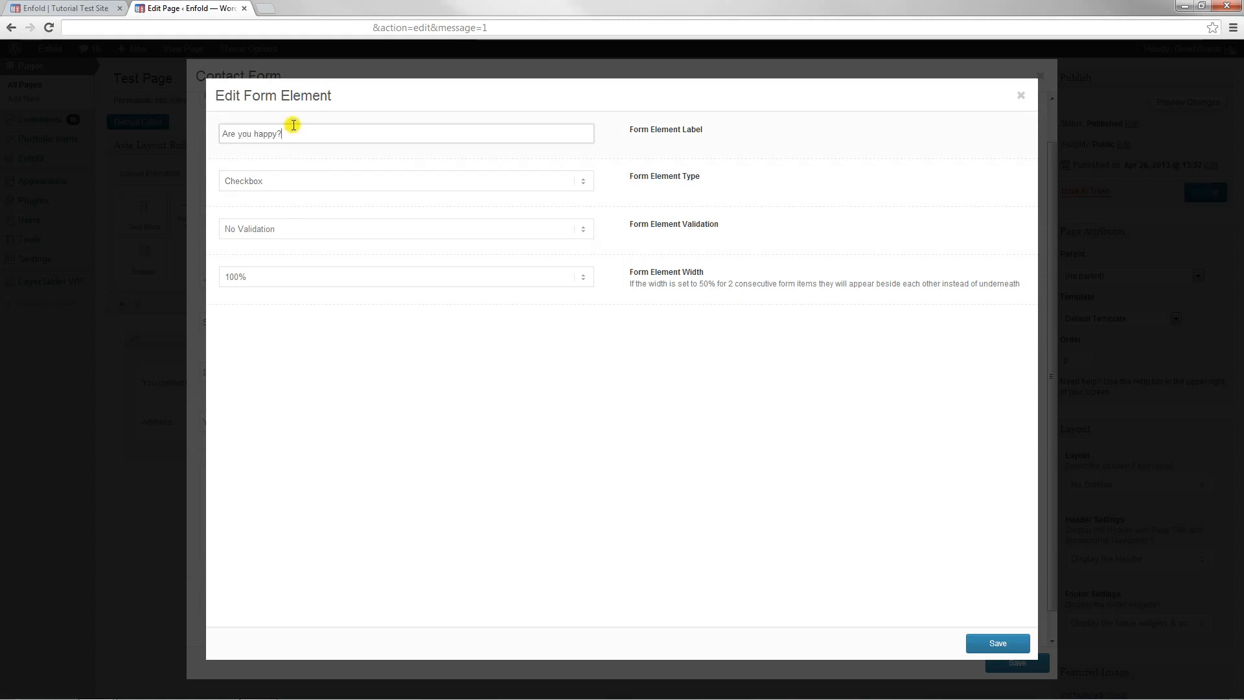
left_click(285, 232)
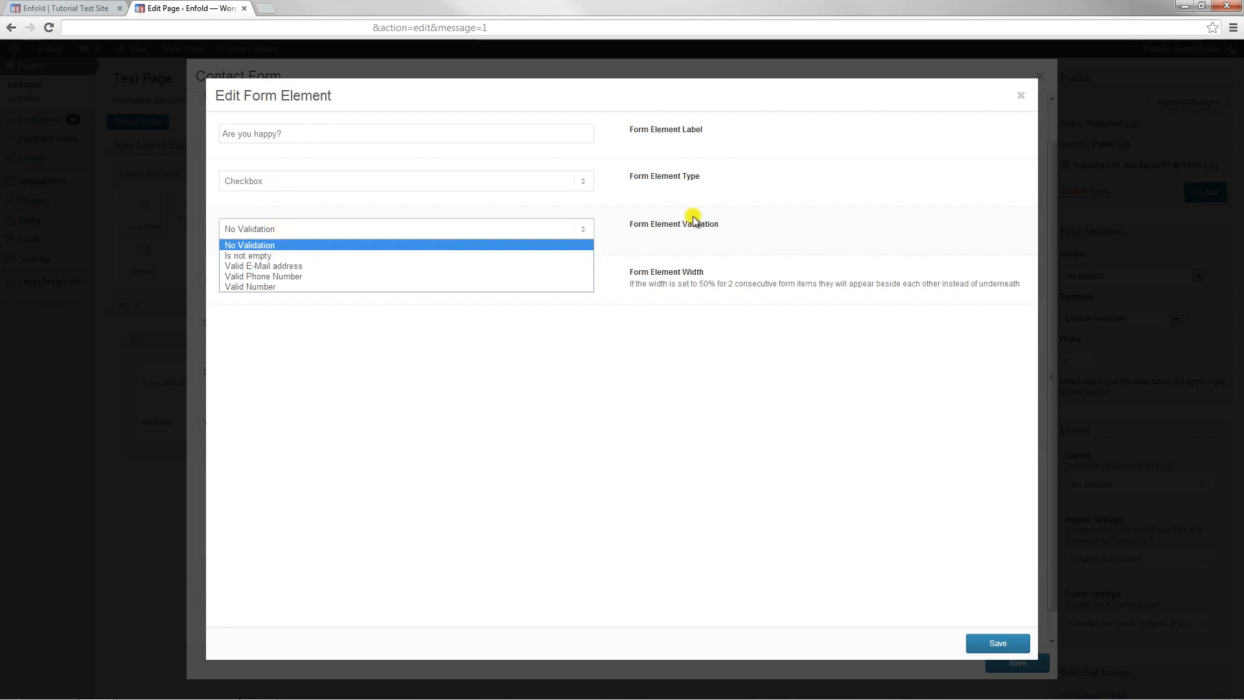
left_click(722, 218)
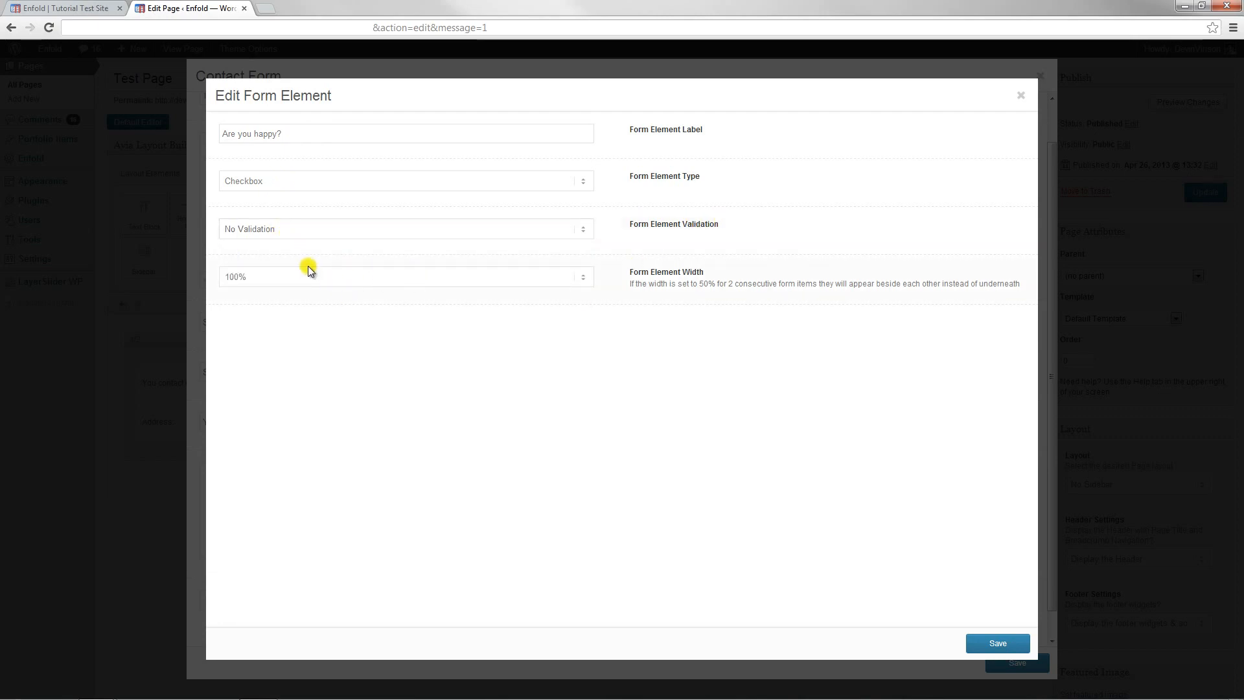
left_click(310, 276)
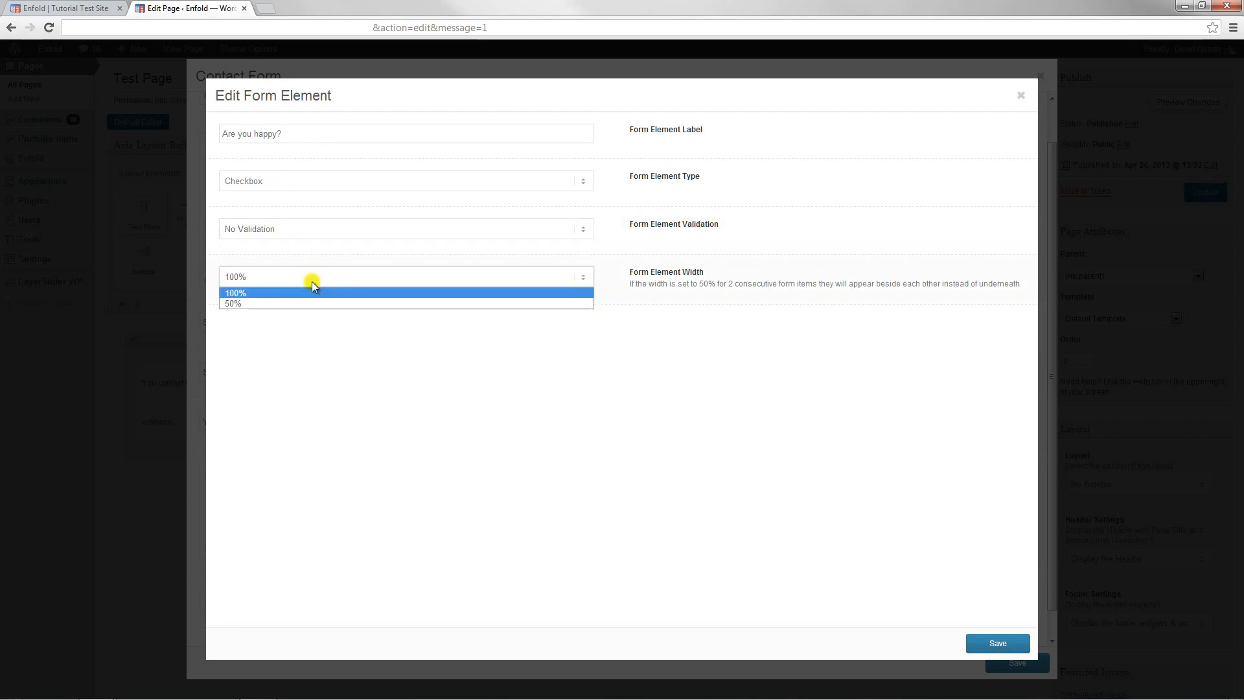
left_click(251, 303)
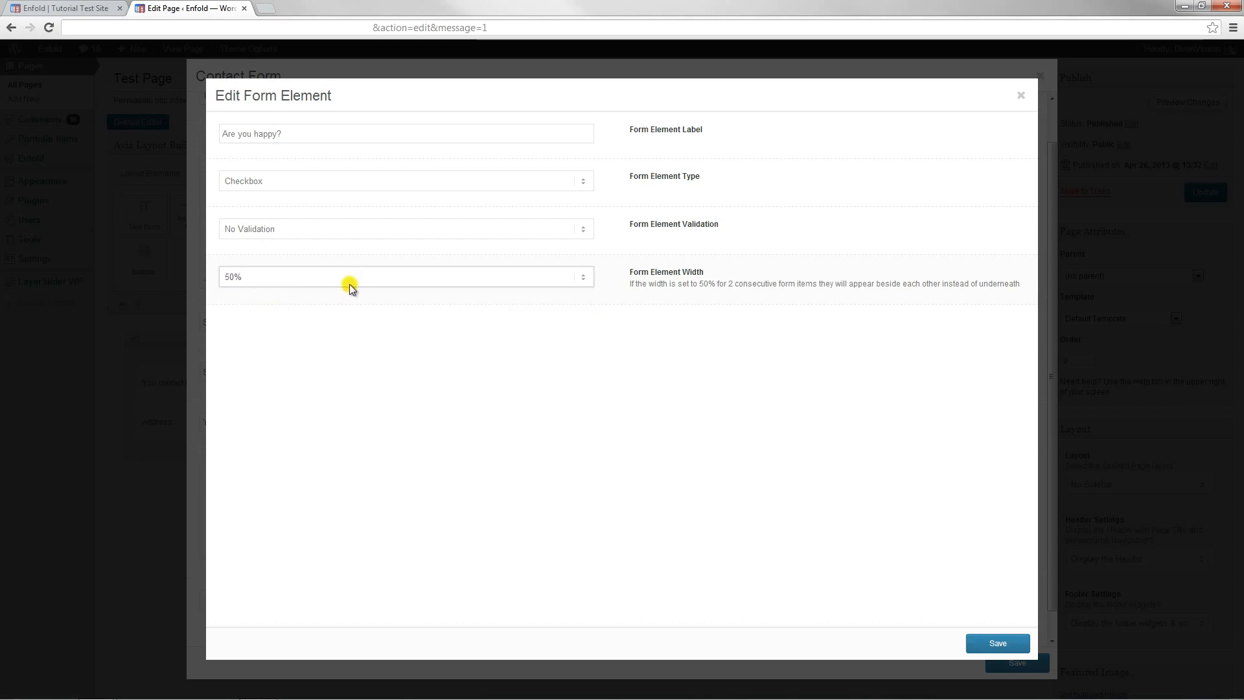
left_click(977, 633)
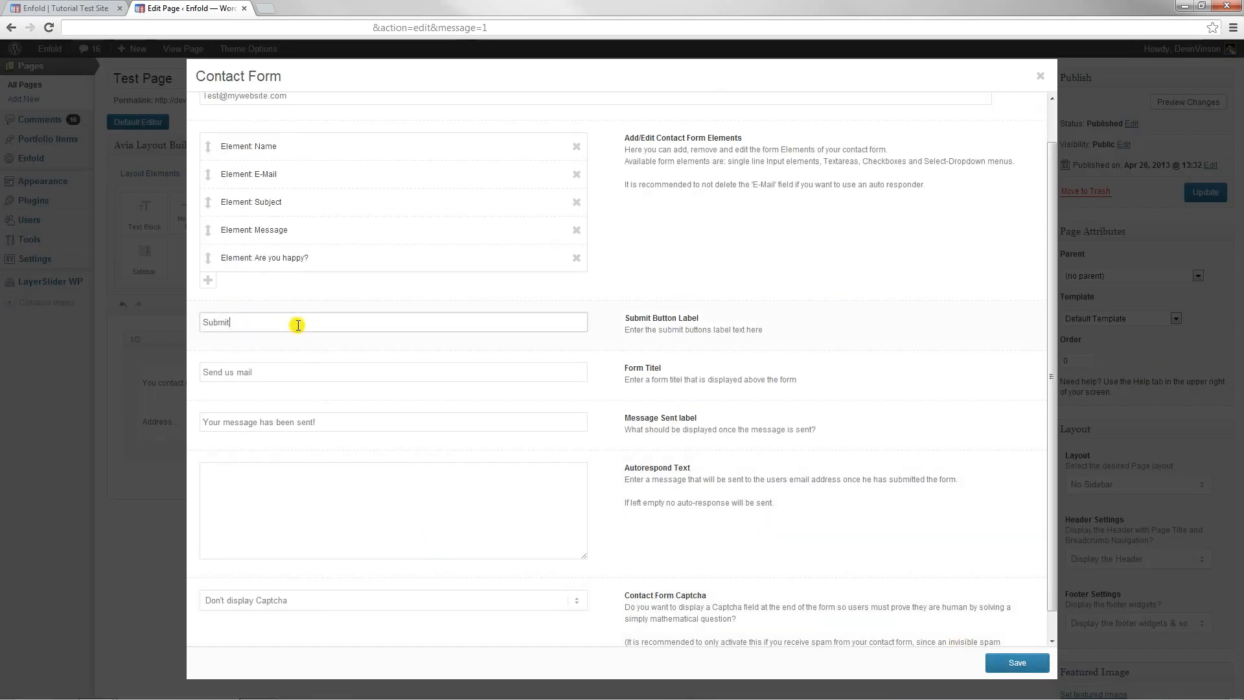
Review the contact form's submit label, title, message sent label, autorespond text and Captcha options
scroll(375, 335, "down", 1)
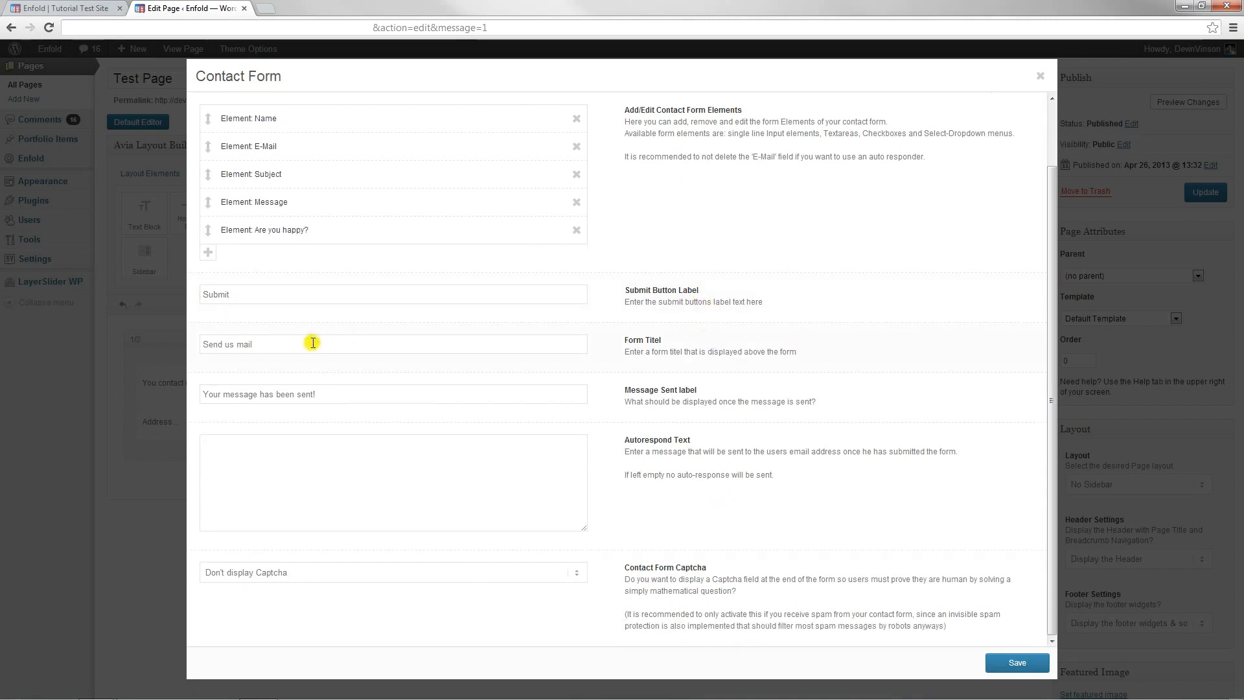
left_click(466, 343)
left_click(319, 392)
key("ctrl+a")
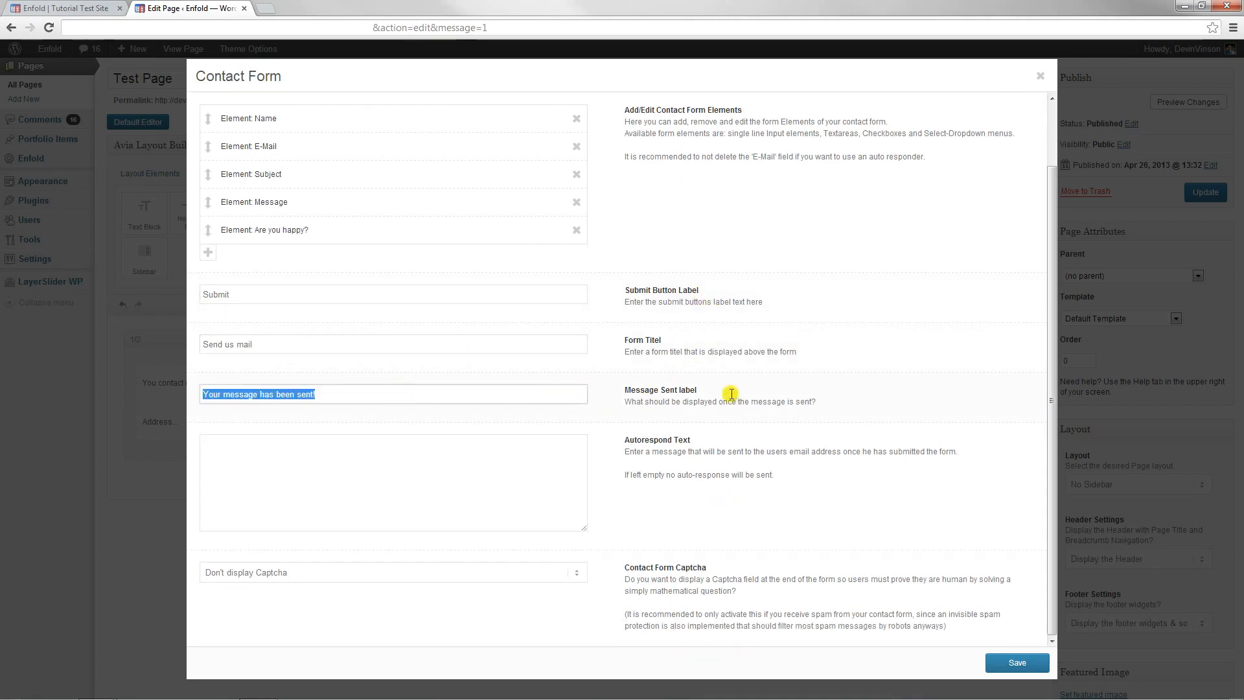
left_click(543, 457)
left_click_drag(791, 478, 626, 437)
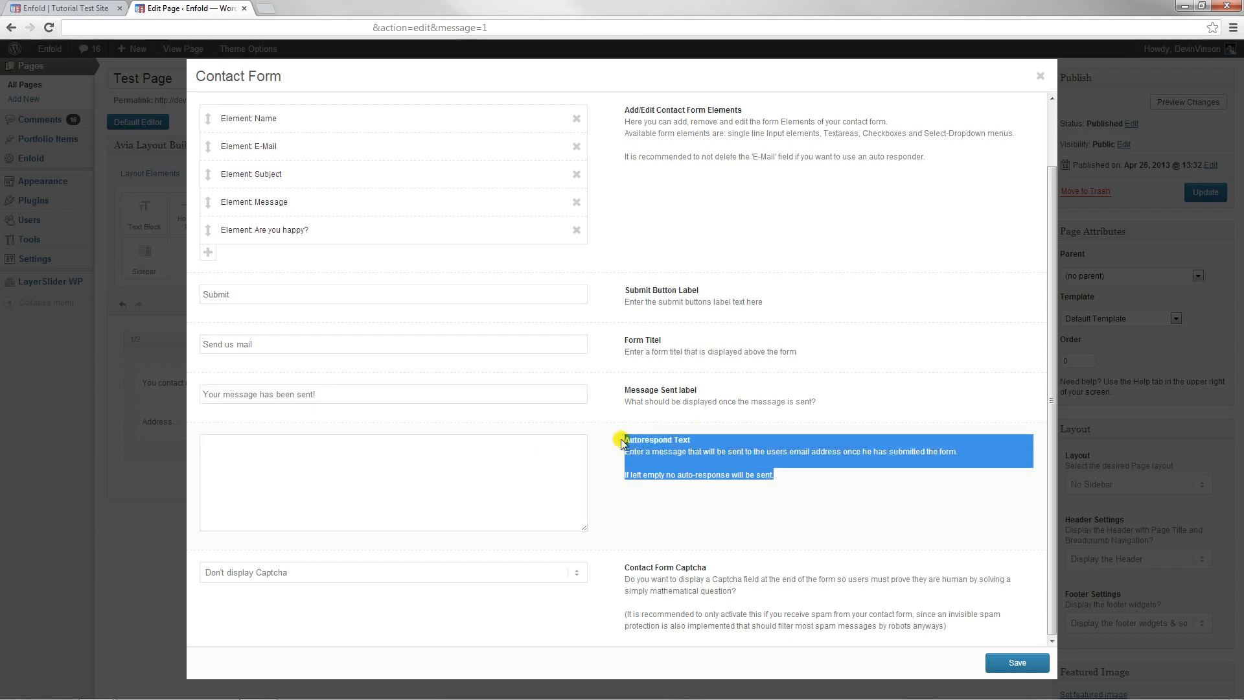
left_click(869, 517)
left_click(404, 578)
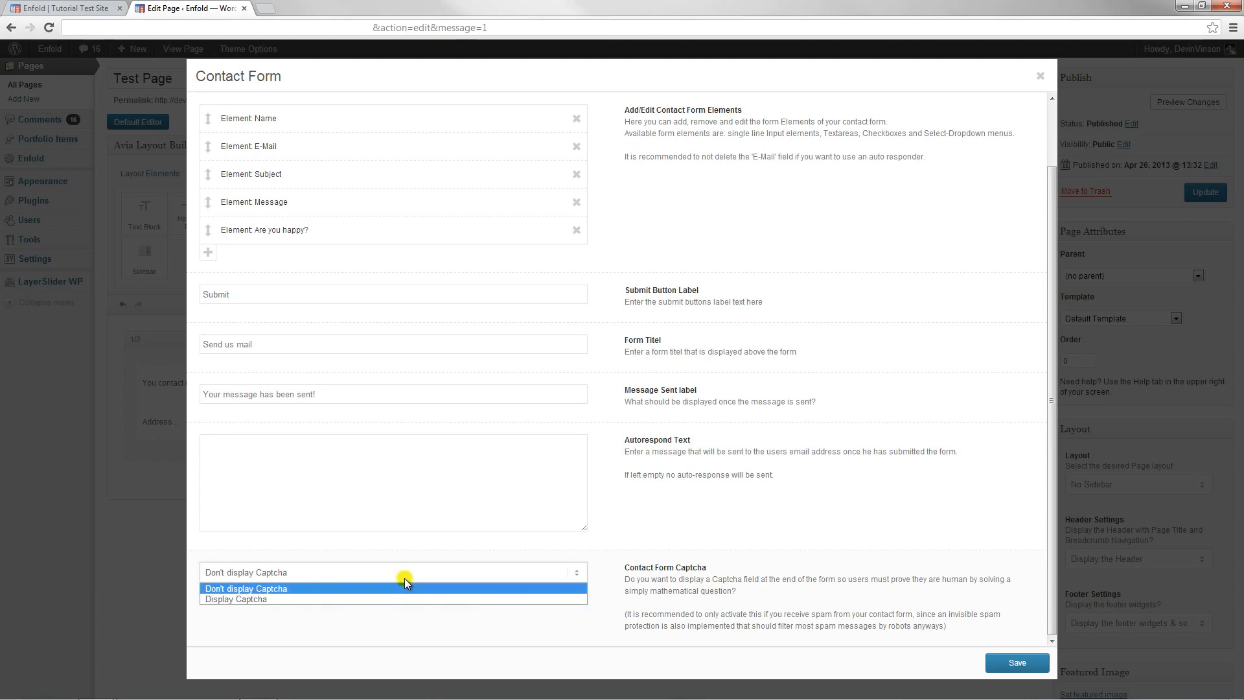
left_click(965, 534)
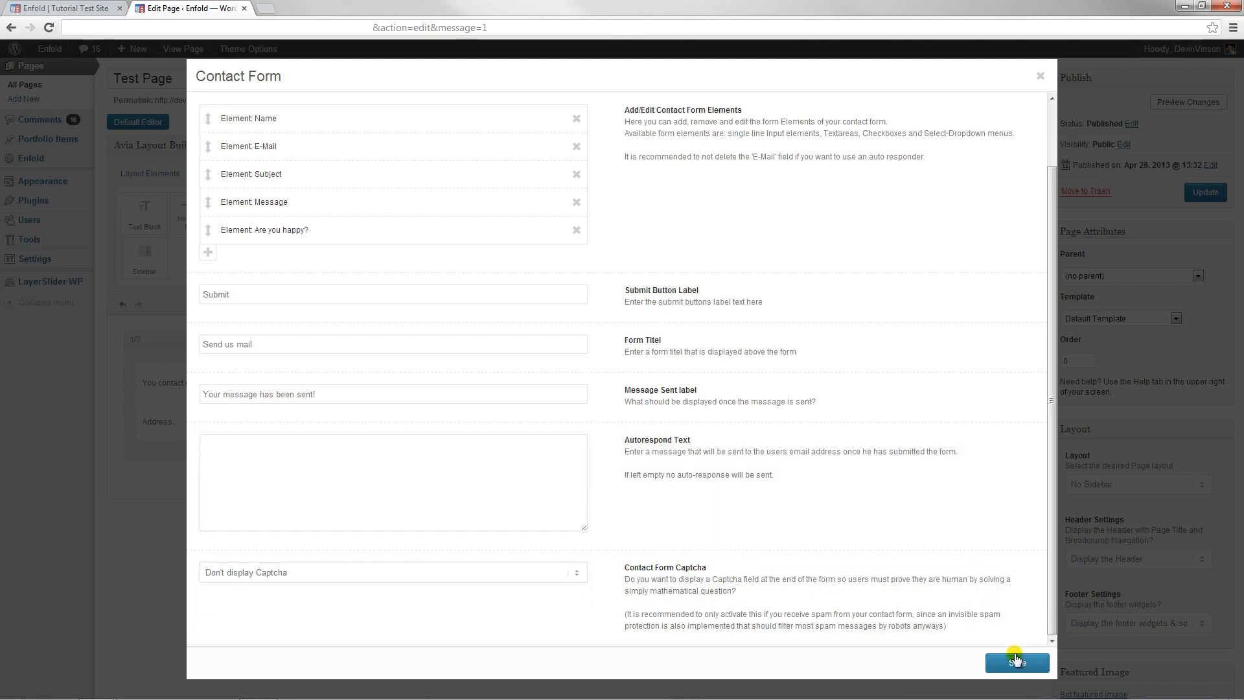
Save the contact form element's settings and update the page
left_click(1017, 663)
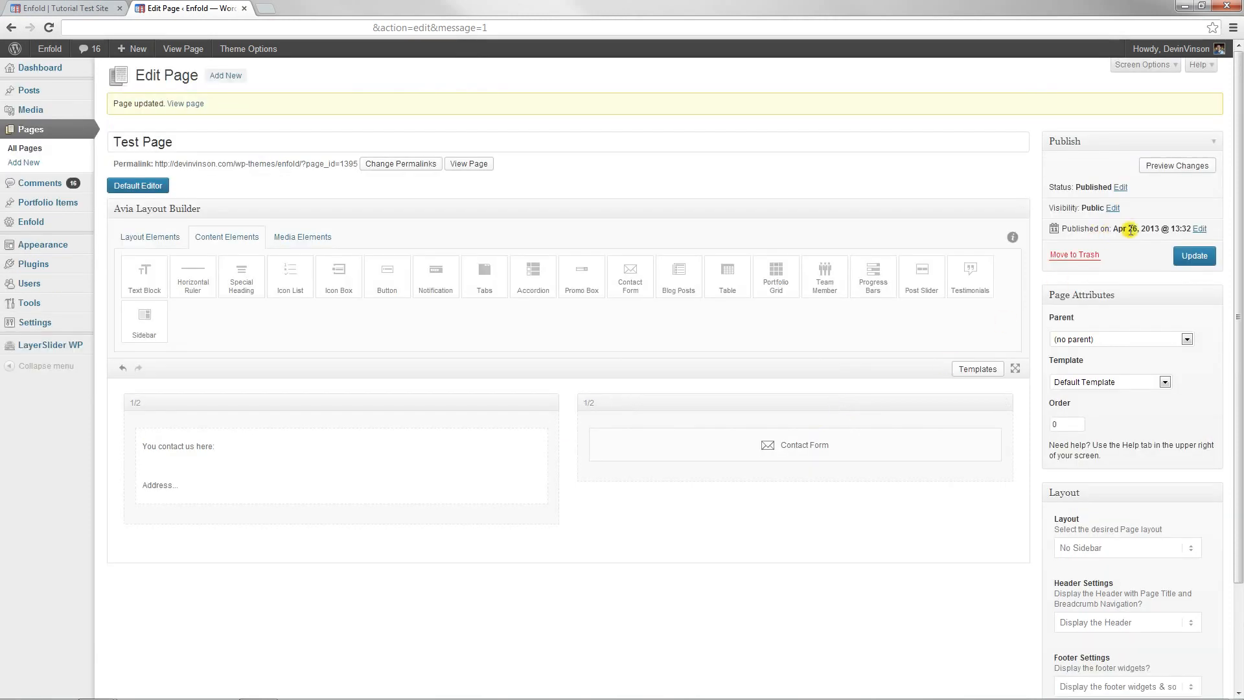
left_click(1196, 255)
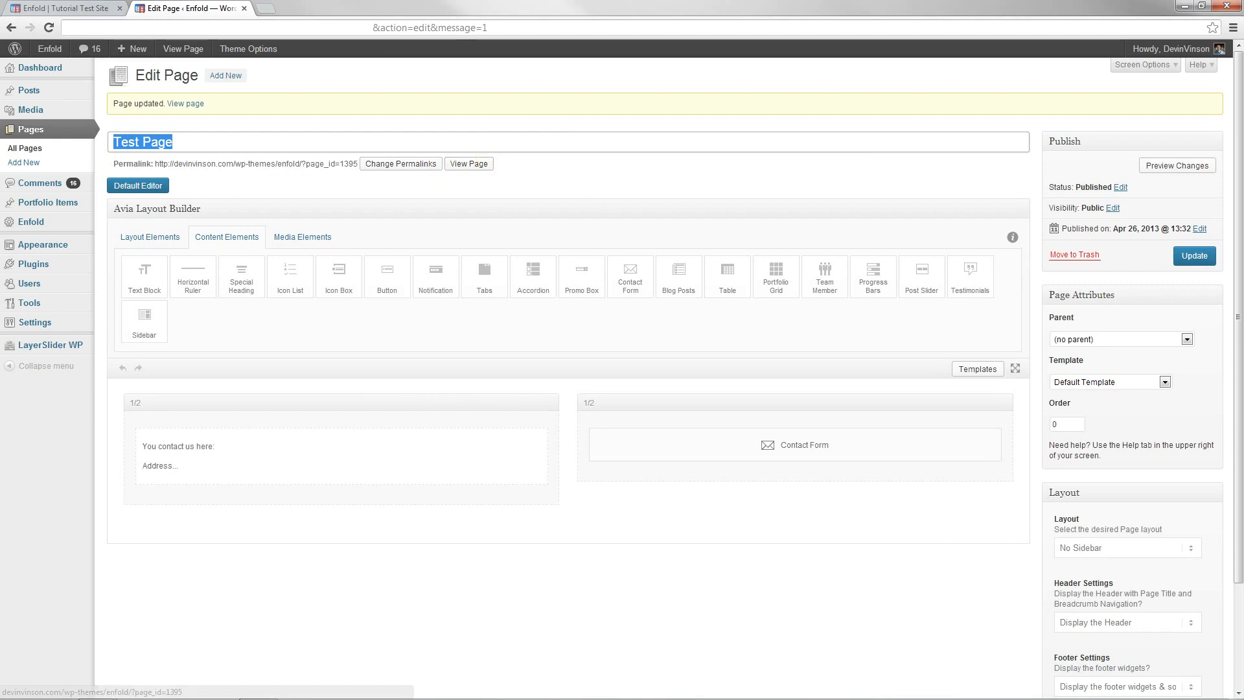
View the published Test Page in a new browser tab and examine its contact text, form fields and the "Are you happy?" checkbox
middle_click(466, 164)
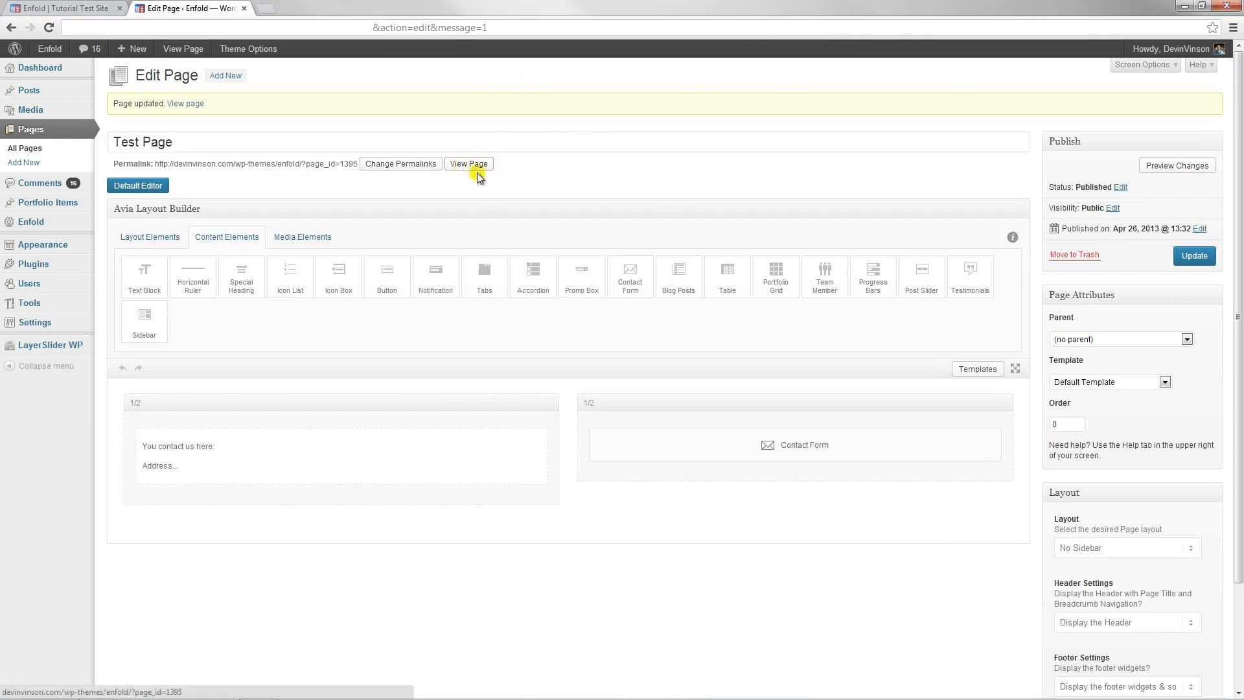
left_click(324, 8)
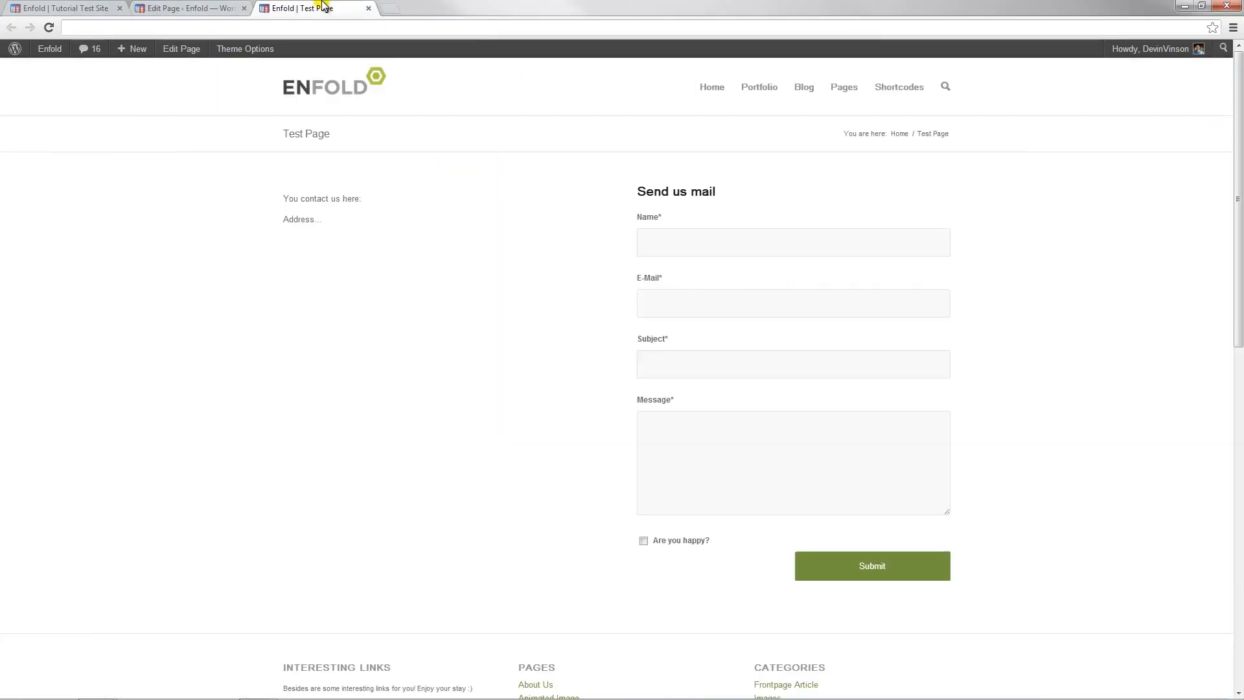
left_click_drag(274, 195, 400, 261)
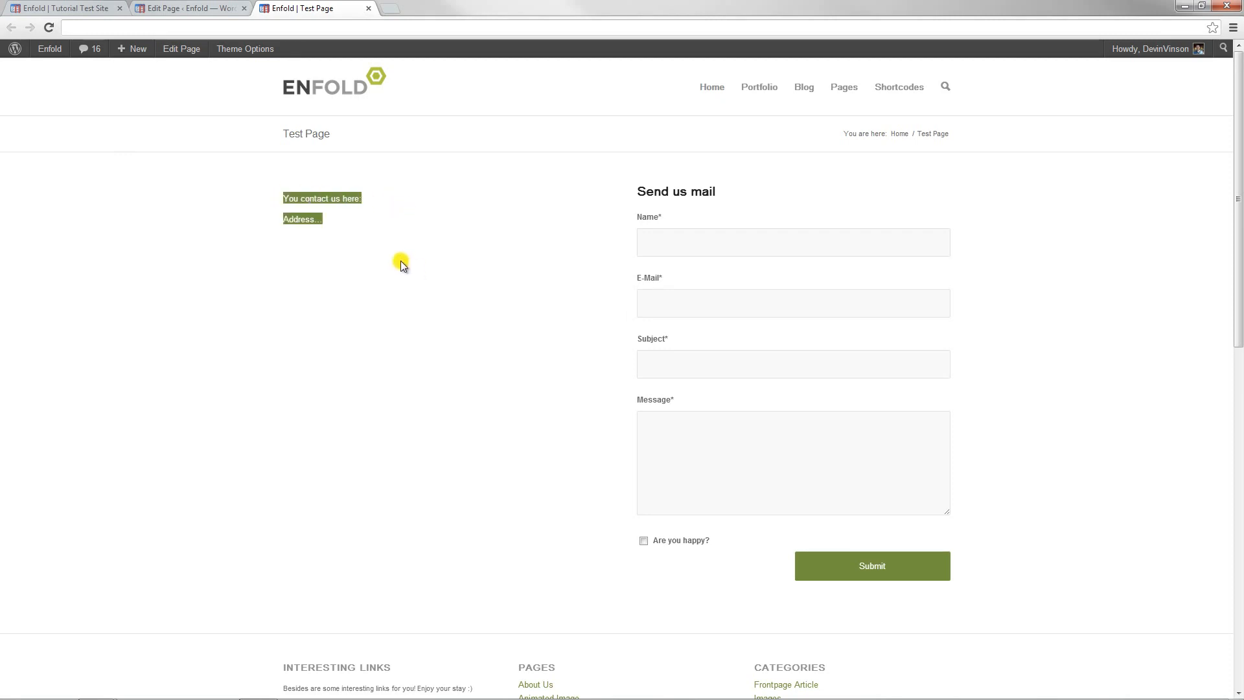
left_click(389, 259)
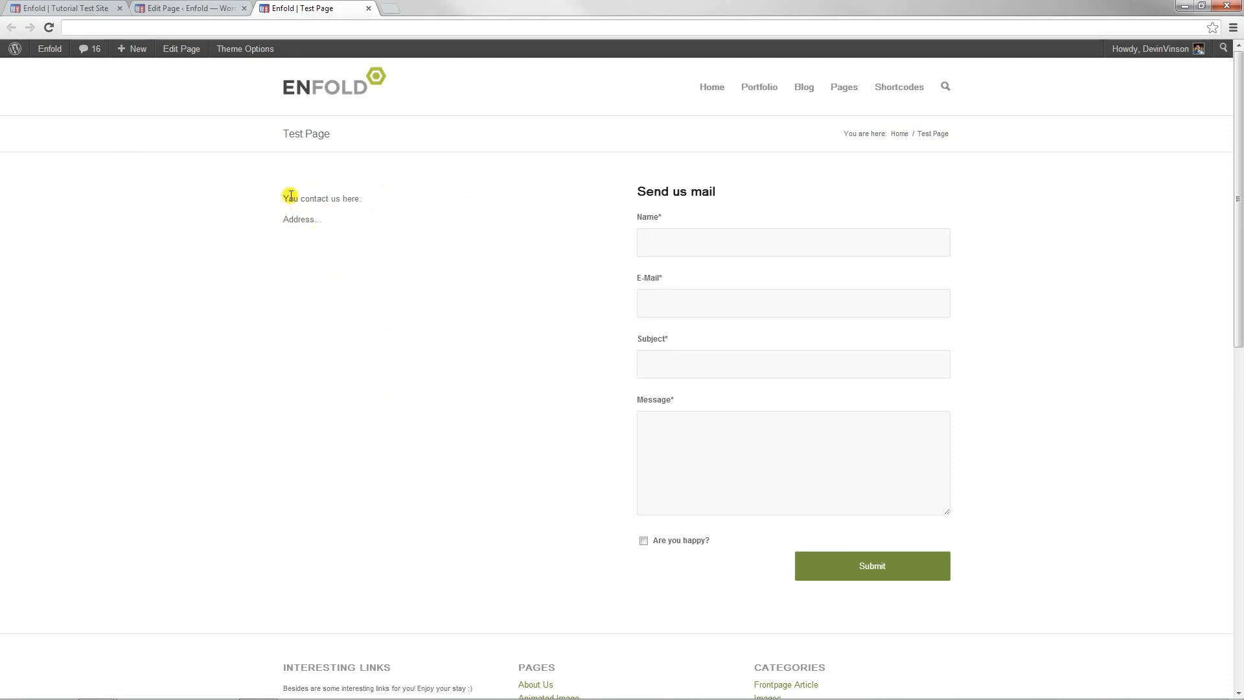
left_click(688, 371)
scroll(681, 452, "down", 3)
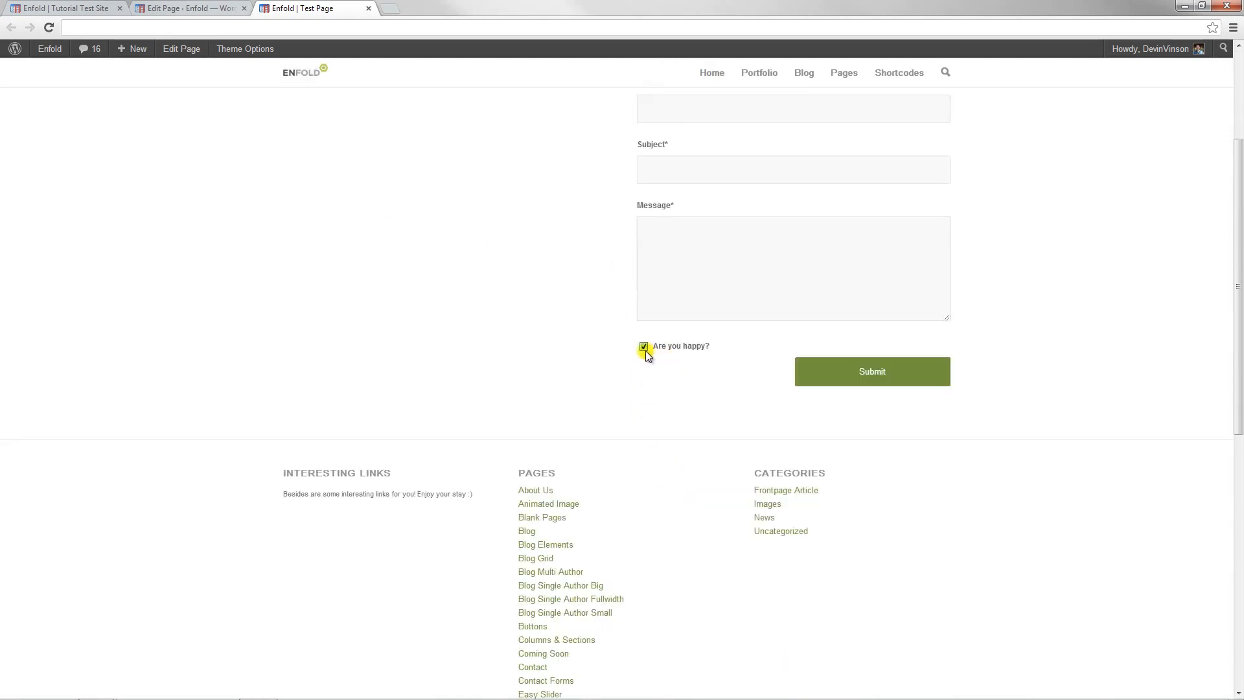
left_click(643, 347)
scroll(559, 338, "up", 3)
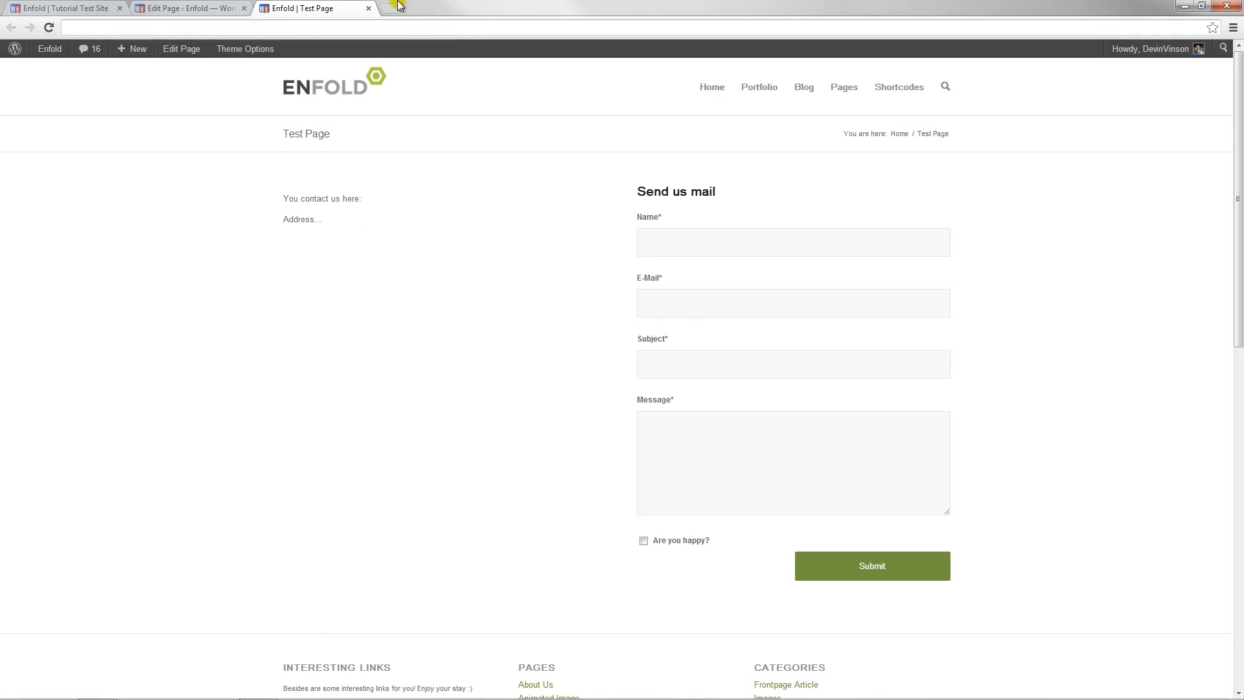
left_click(369, 9)
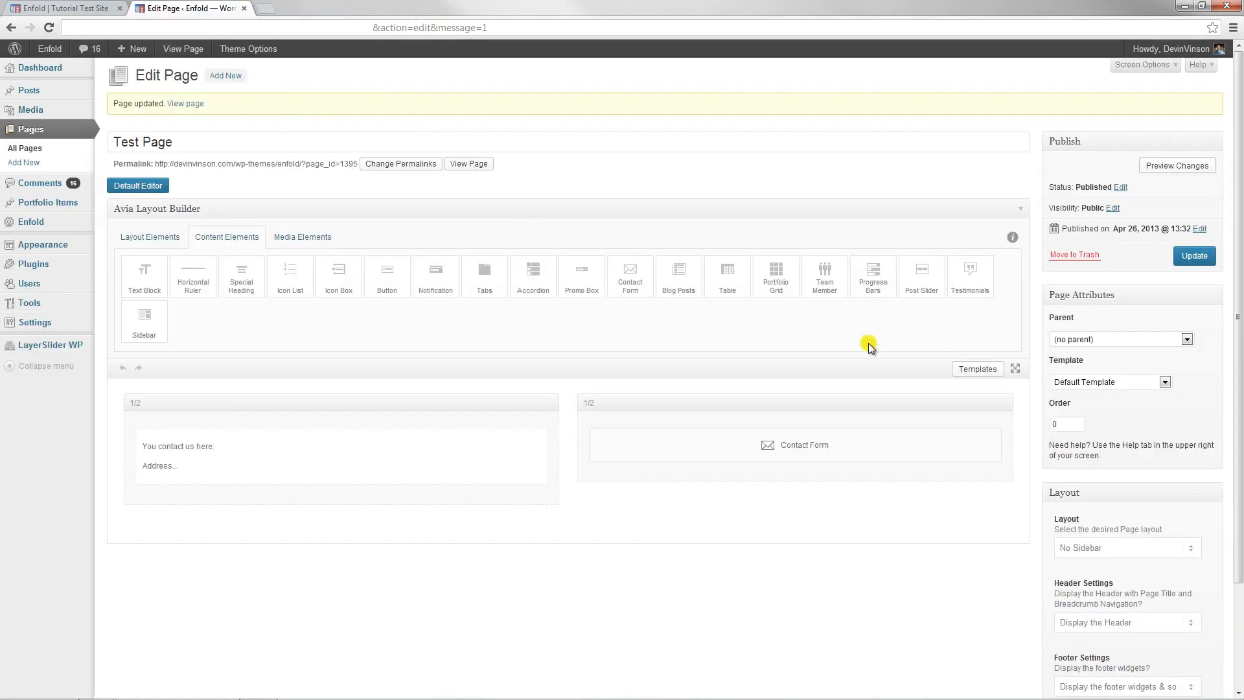
Delete both 1/2 columns with their text block and contact form from the layout
scroll(861, 481, "down", 1)
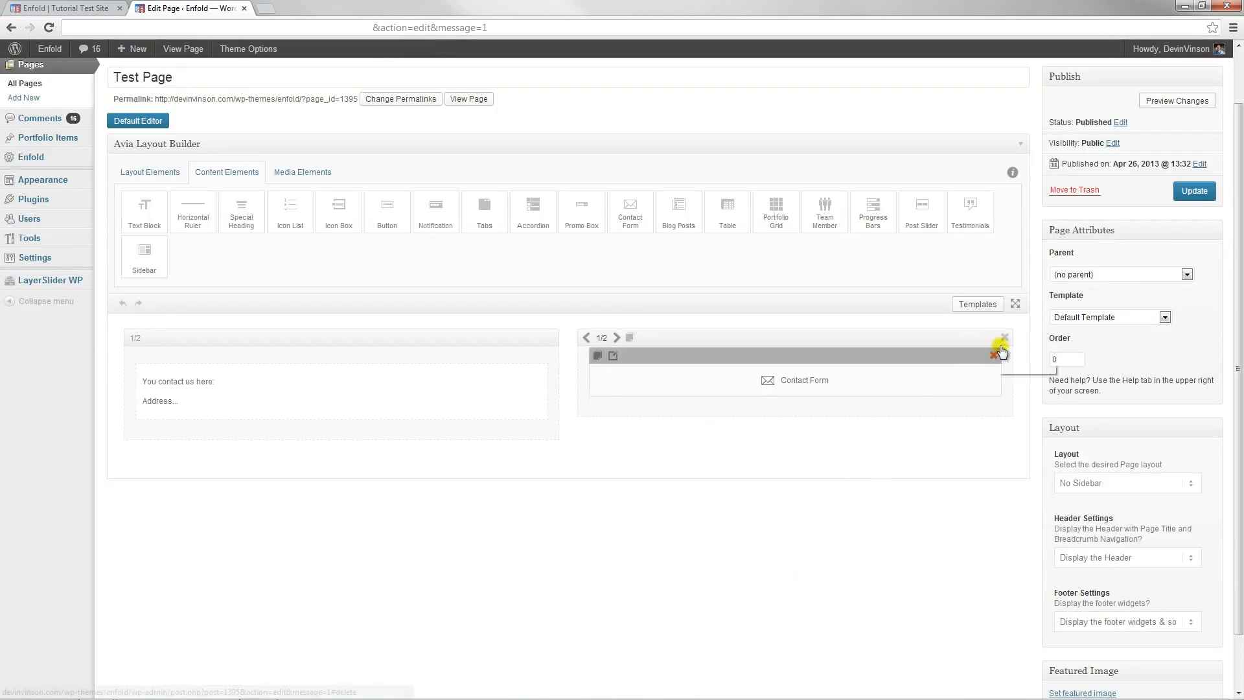
left_click(1005, 338)
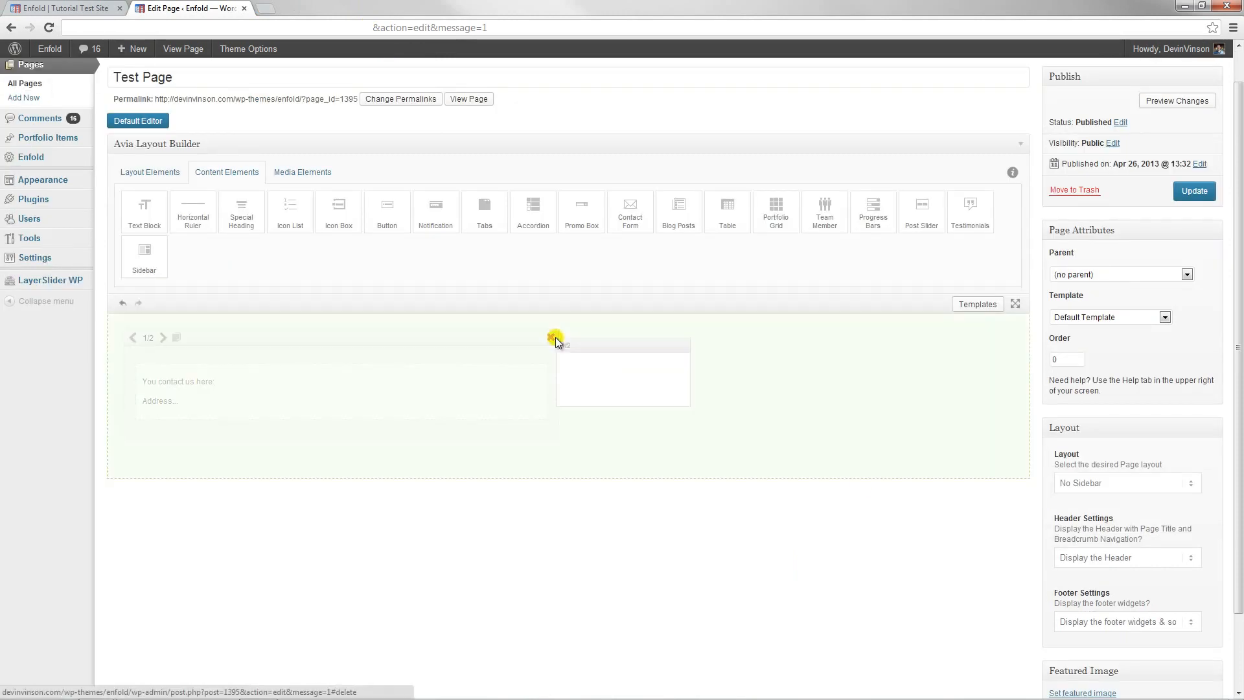
left_click(552, 336)
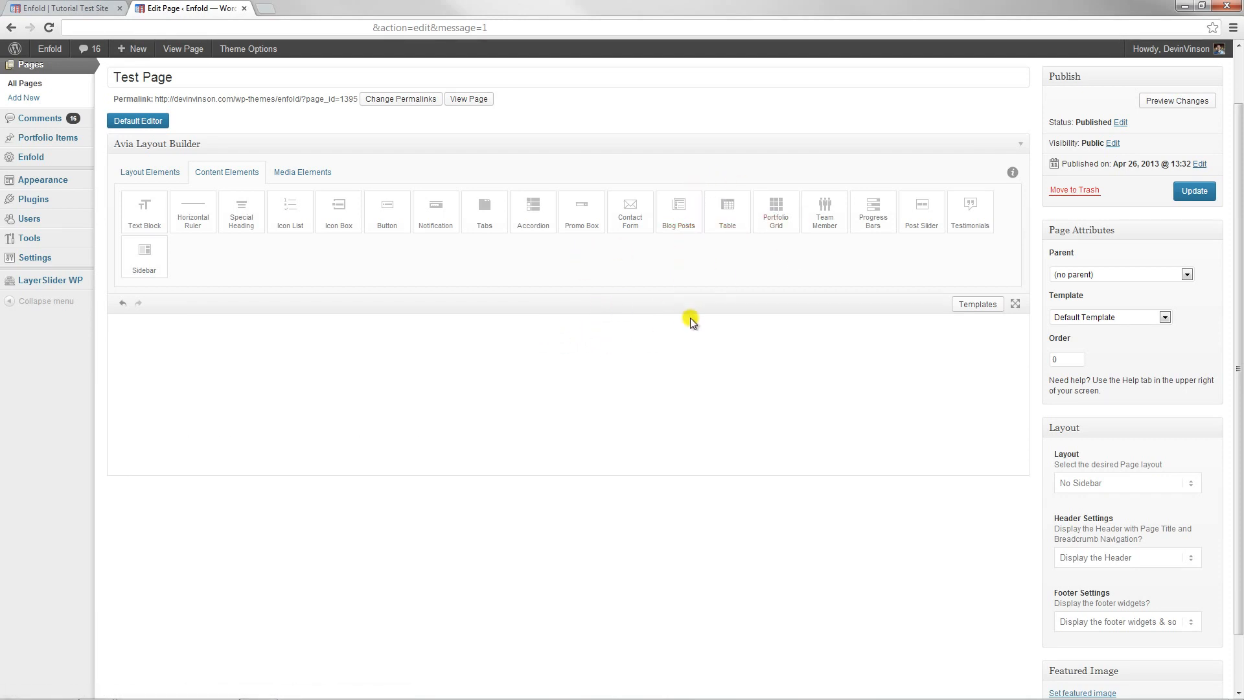
Add a Blog Posts element to the empty layout and restrict it to the Images category
left_click_drag(678, 211, 667, 376)
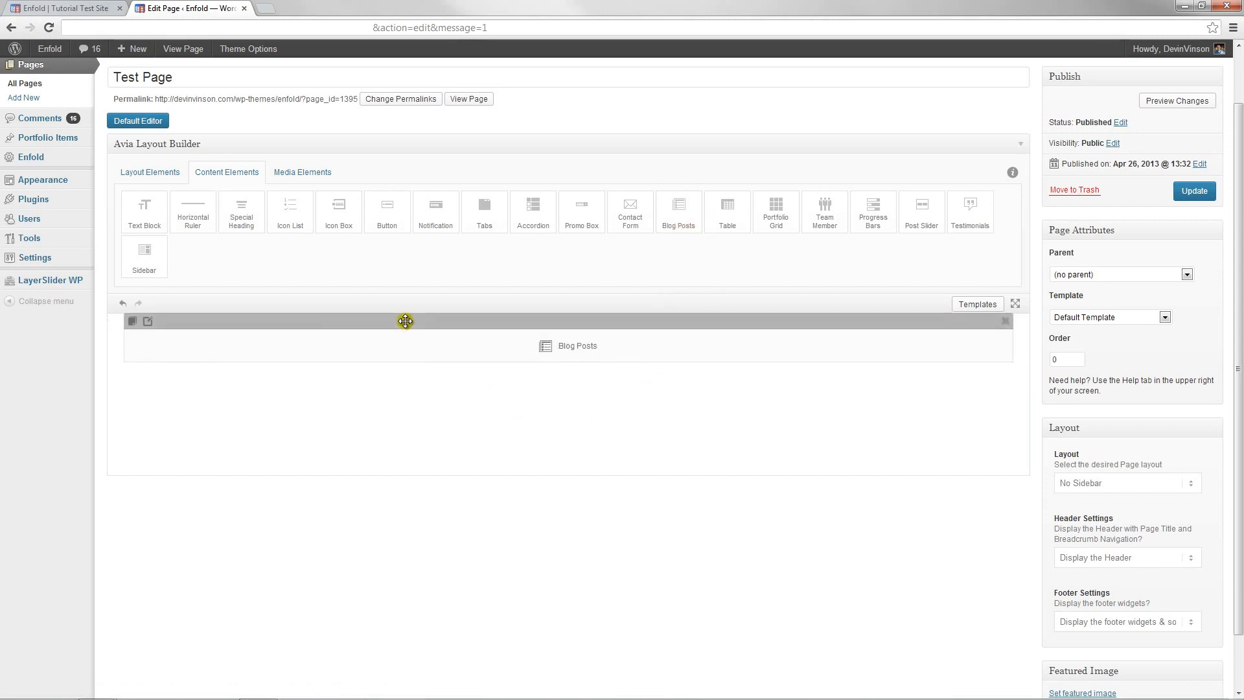
left_click(149, 322)
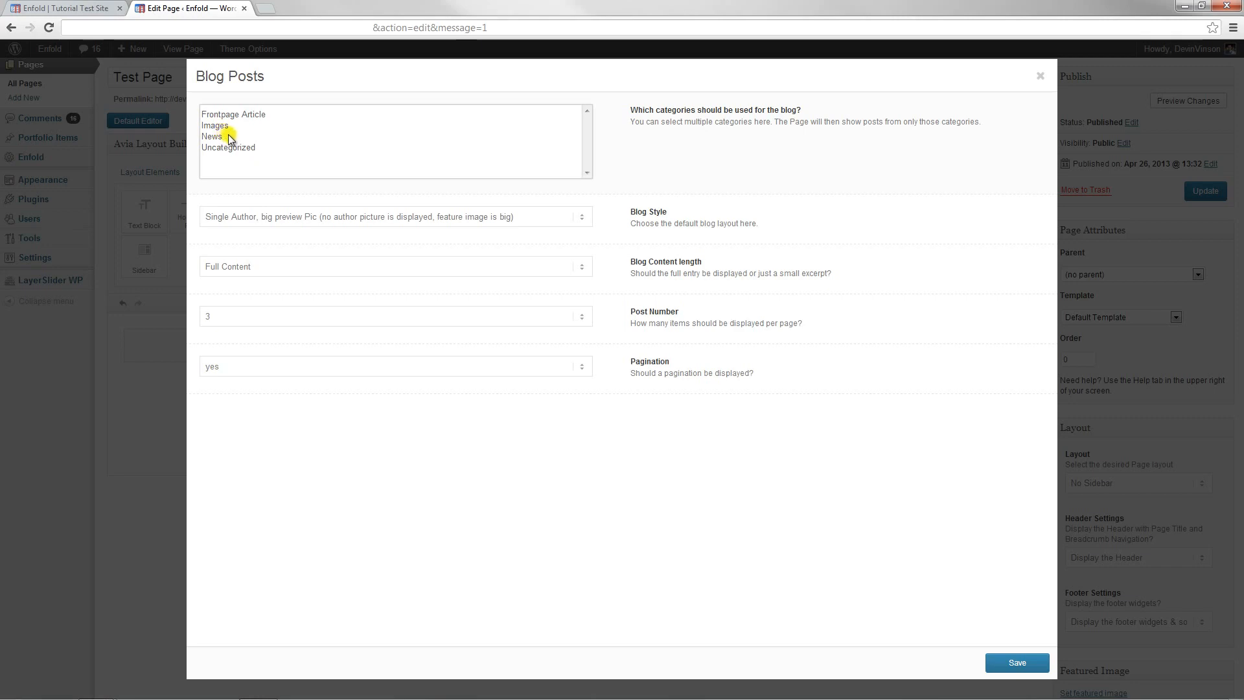
left_click(242, 126)
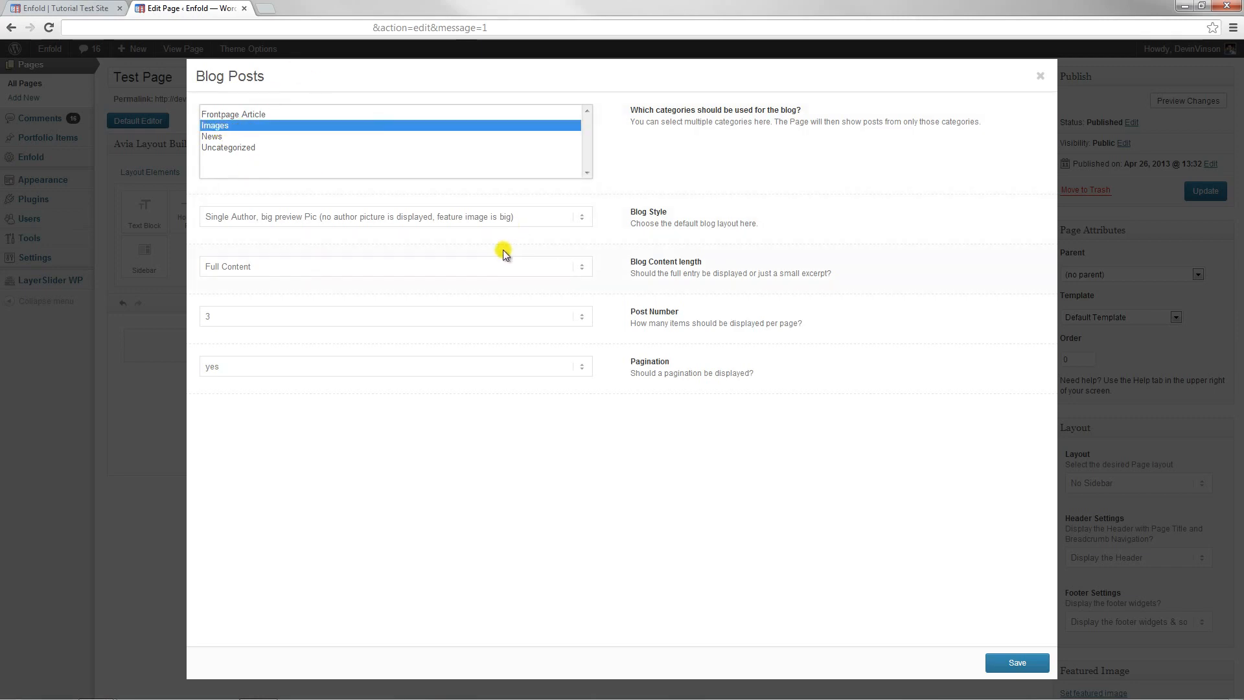
Set the blog style to Grid Layout with 2 columns
left_click(540, 223)
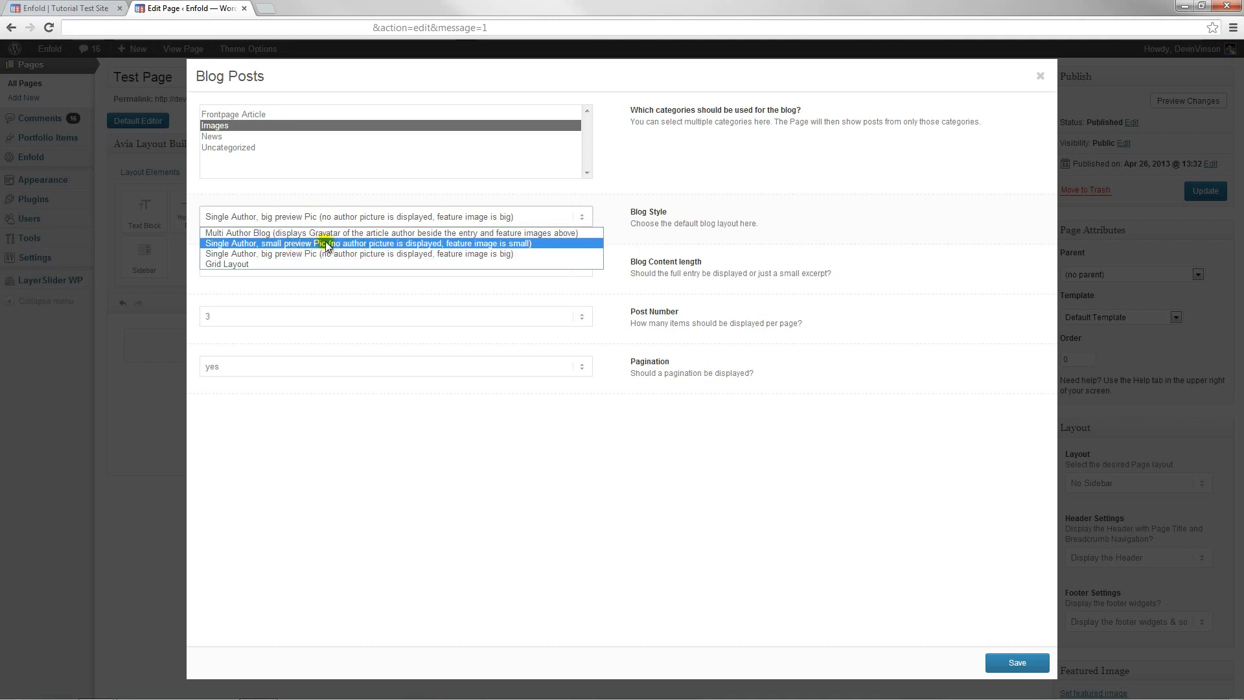
left_click(302, 262)
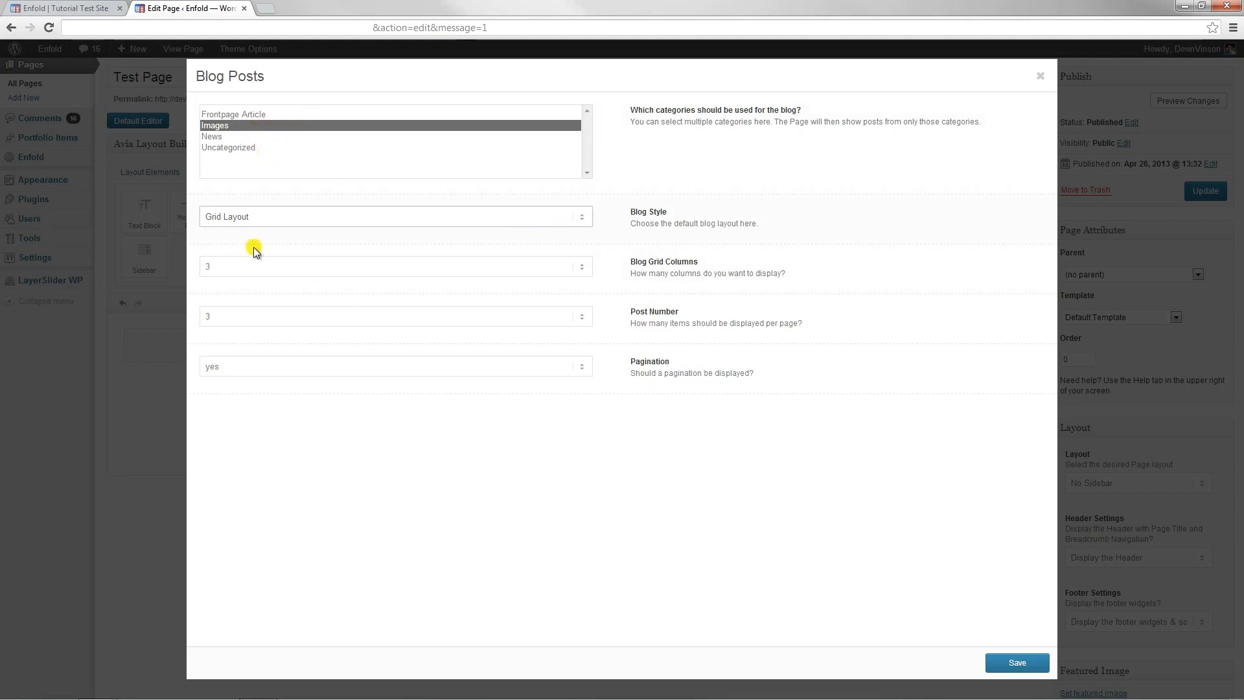
left_click(541, 261)
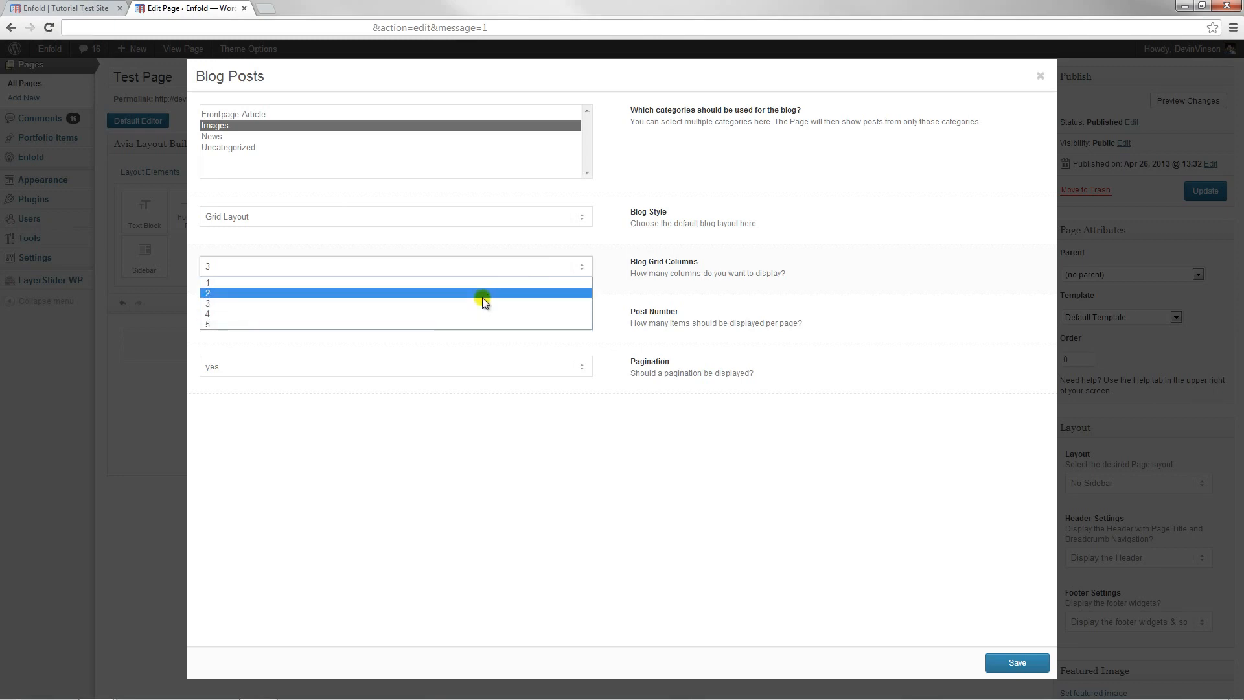
left_click(483, 297)
Set the Blog Posts element to 4 posts with pagination off, and save it by updating the page
left_click(551, 316)
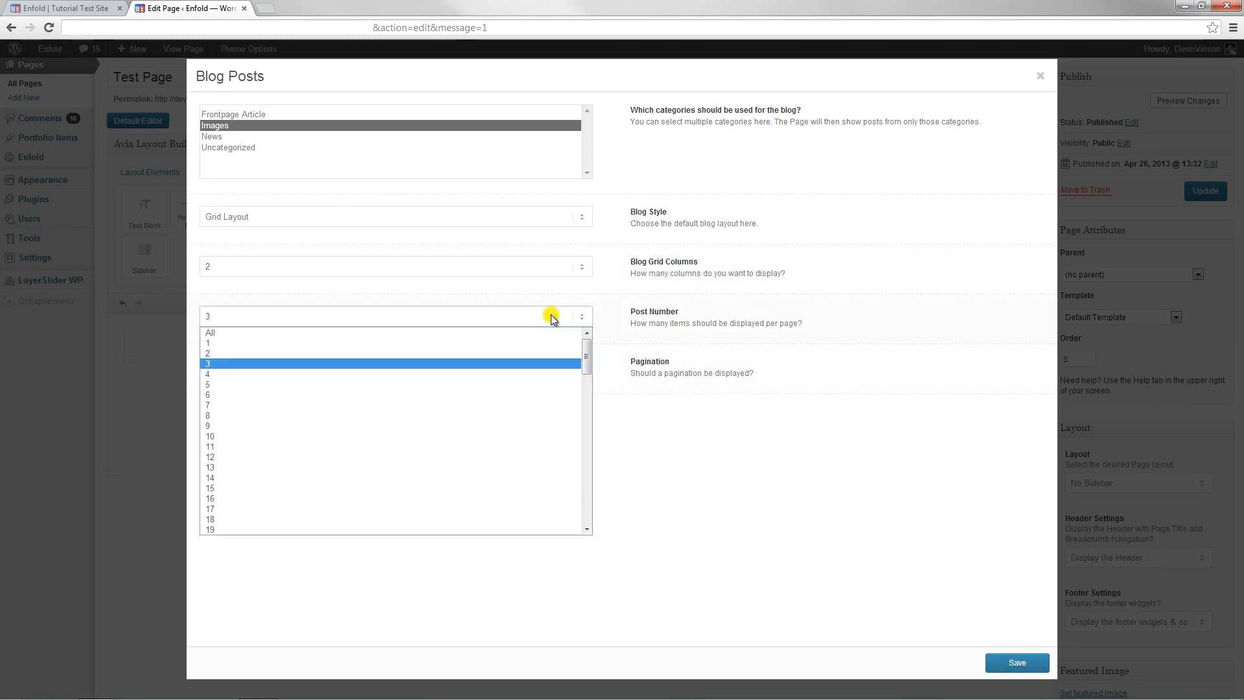
left_click(240, 373)
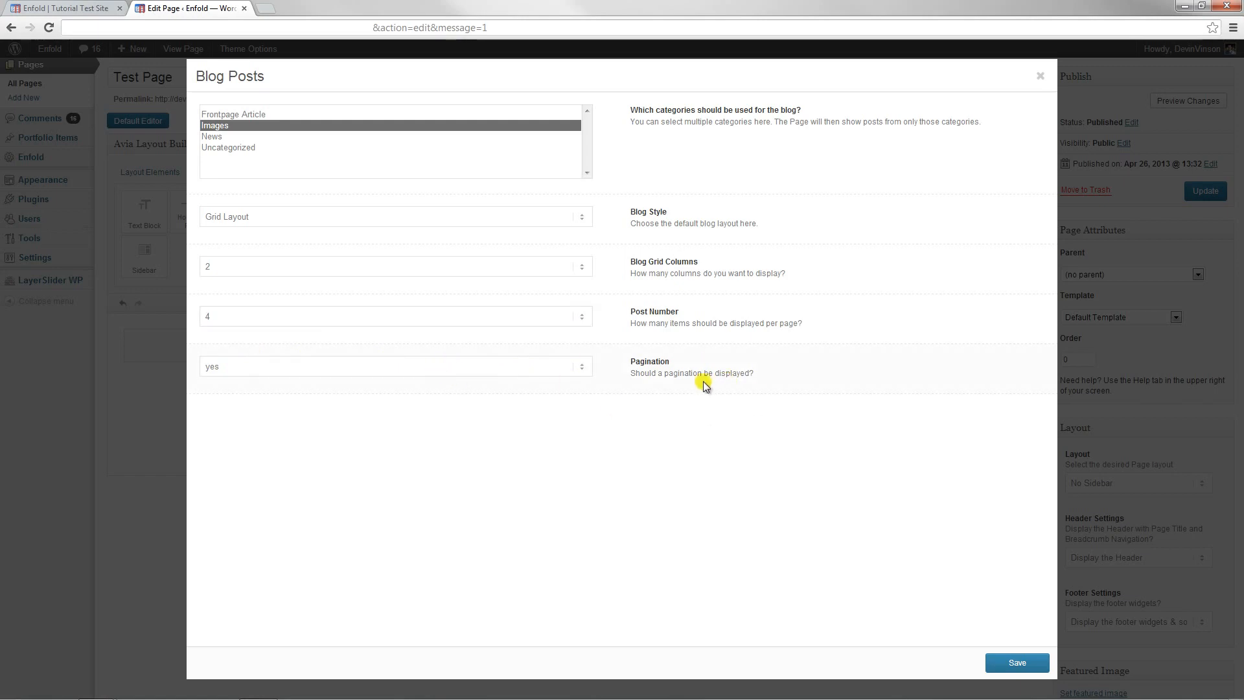
left_click(330, 361)
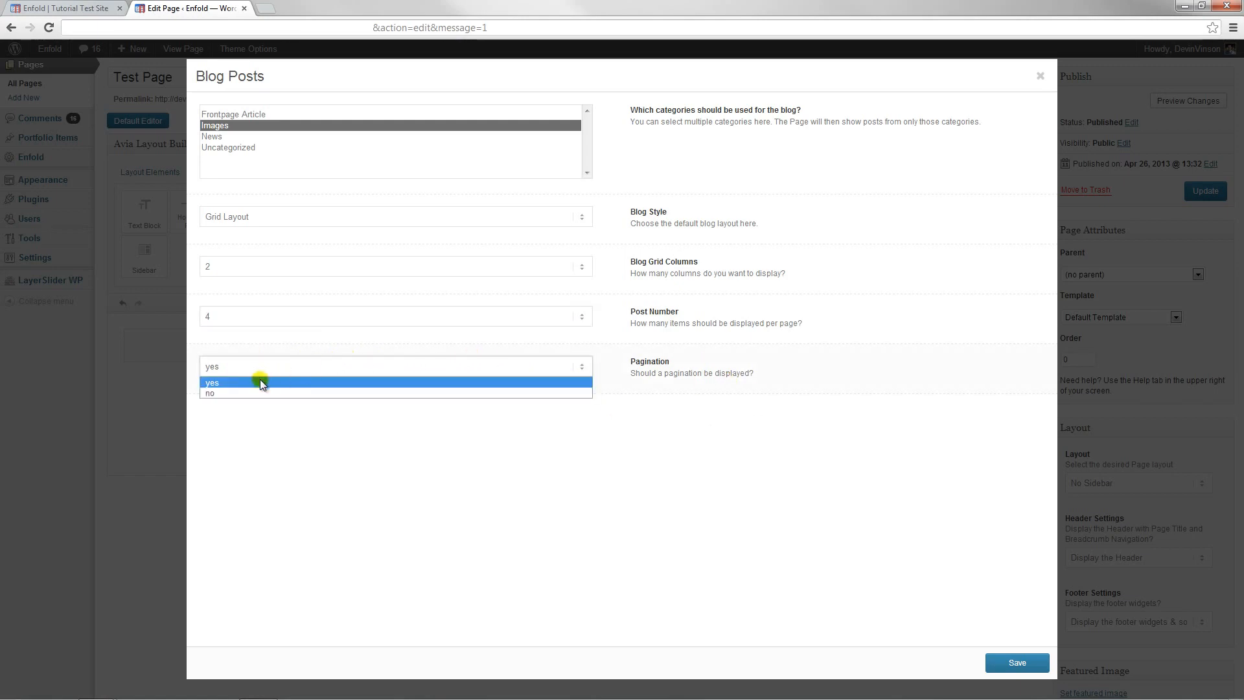
left_click(219, 393)
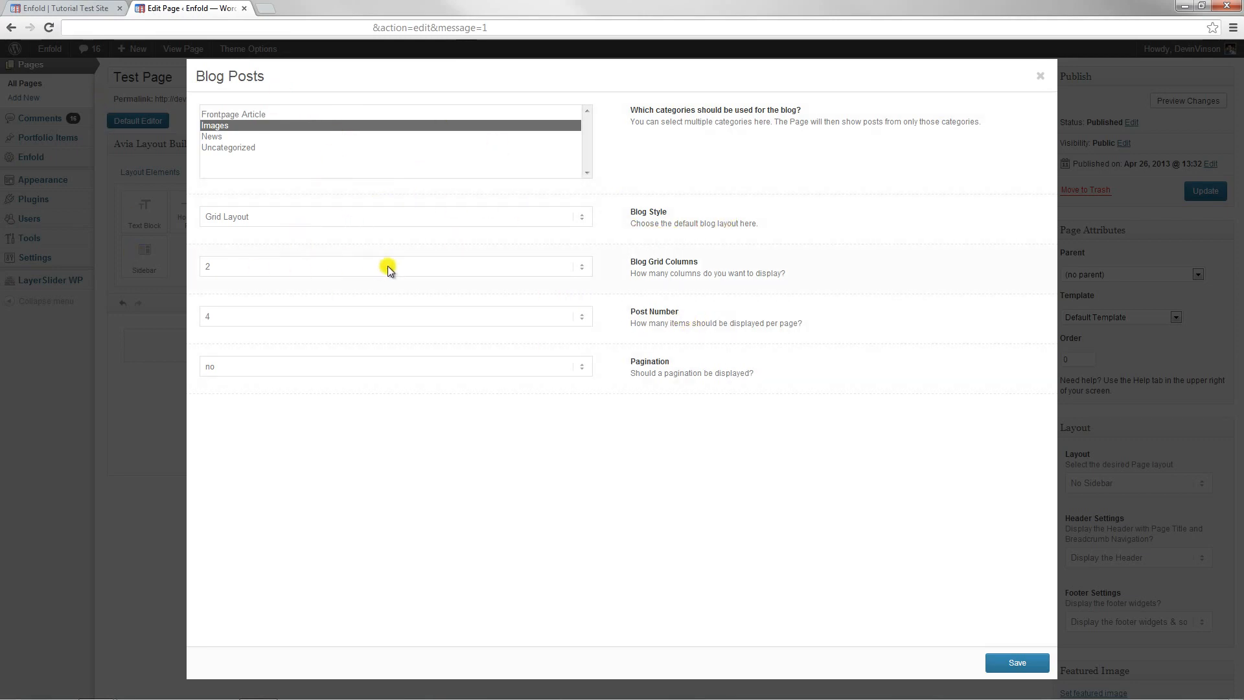
left_click(1009, 661)
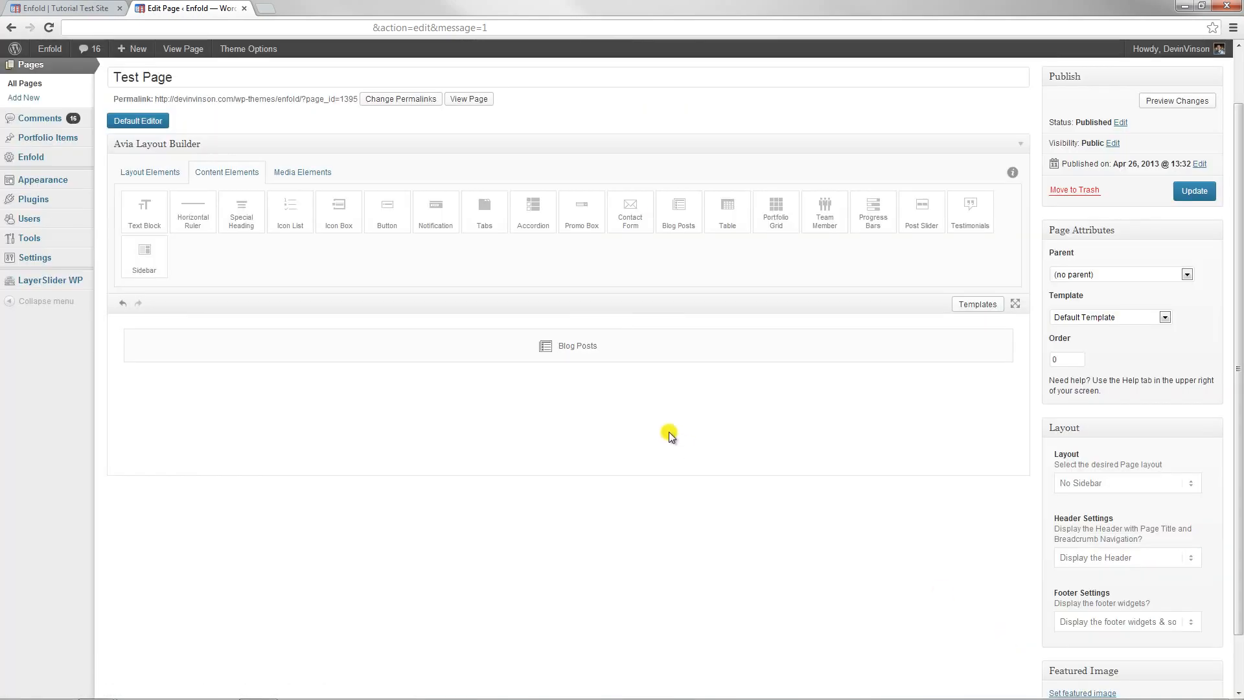
left_click(1194, 191)
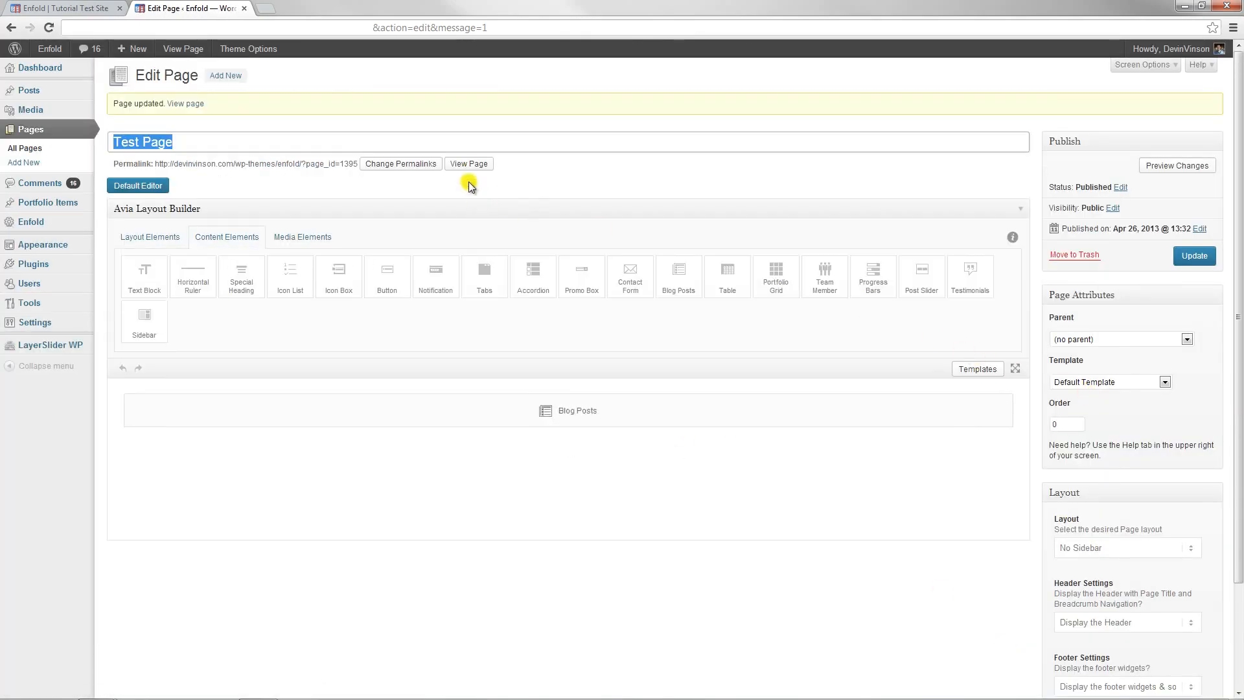
View the published Test Page in a new browser tab and examine the two-column blog grid
right_click(472, 167)
left_click(488, 172)
key("ctrl+Tab")
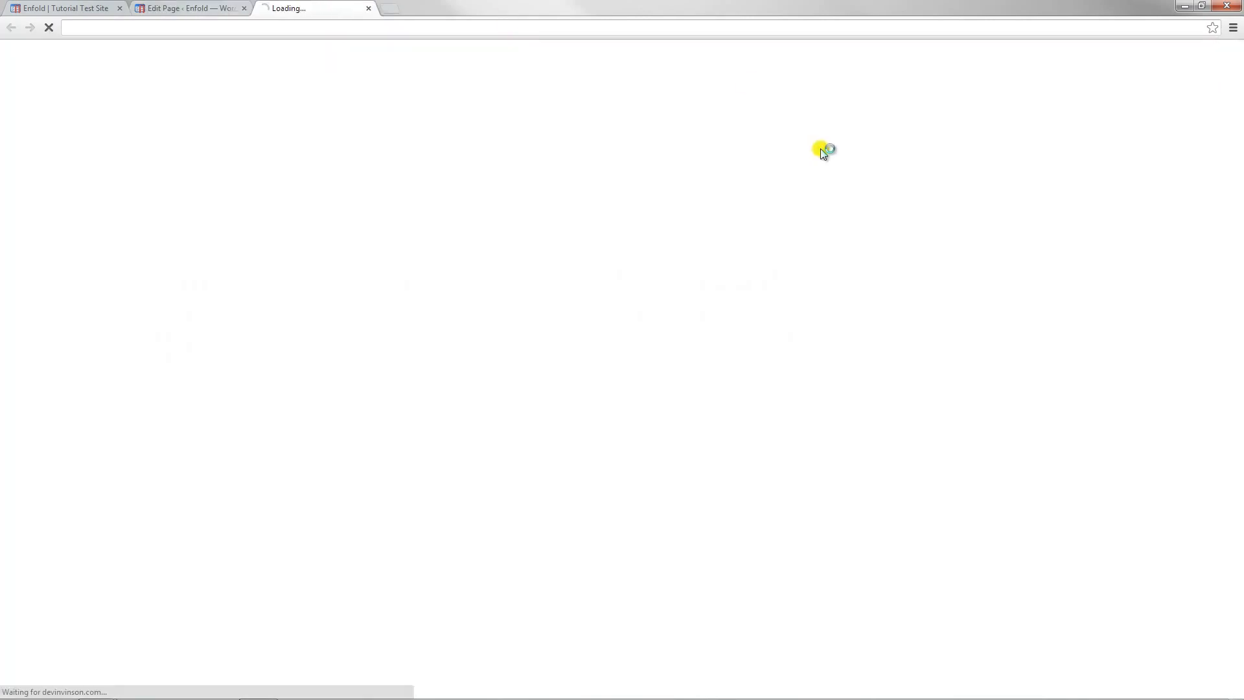
scroll(1092, 351, "down", 3)
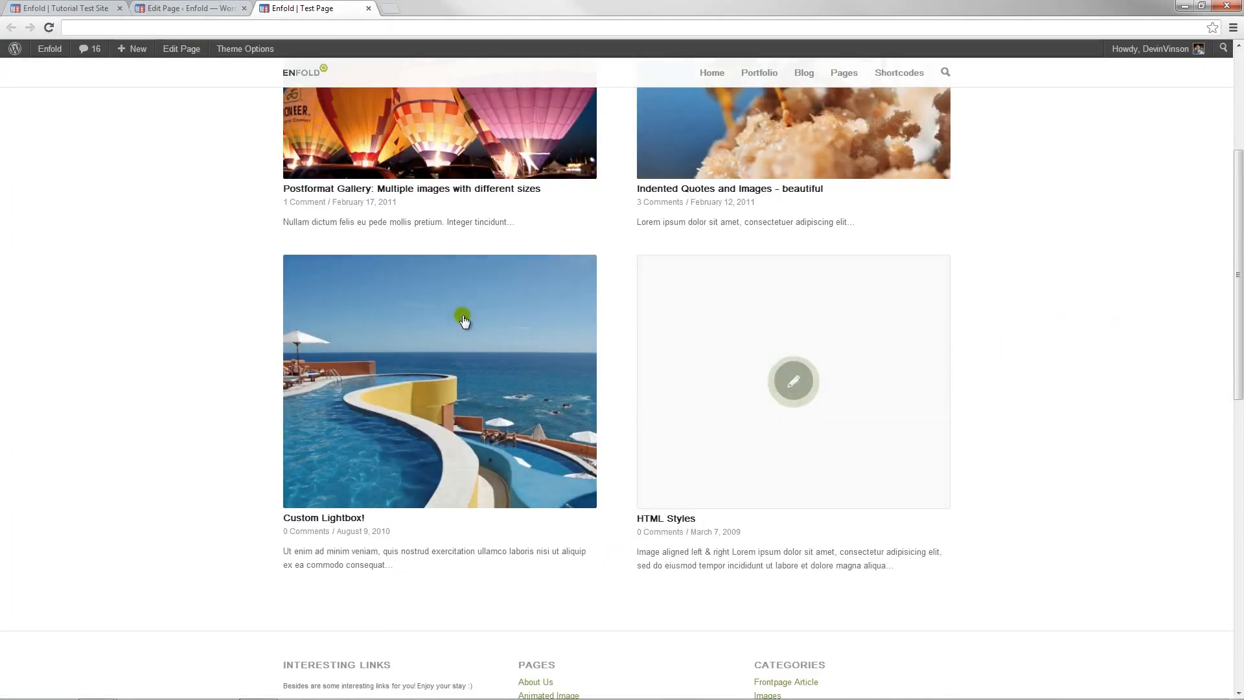
scroll(464, 319, "up", 3)
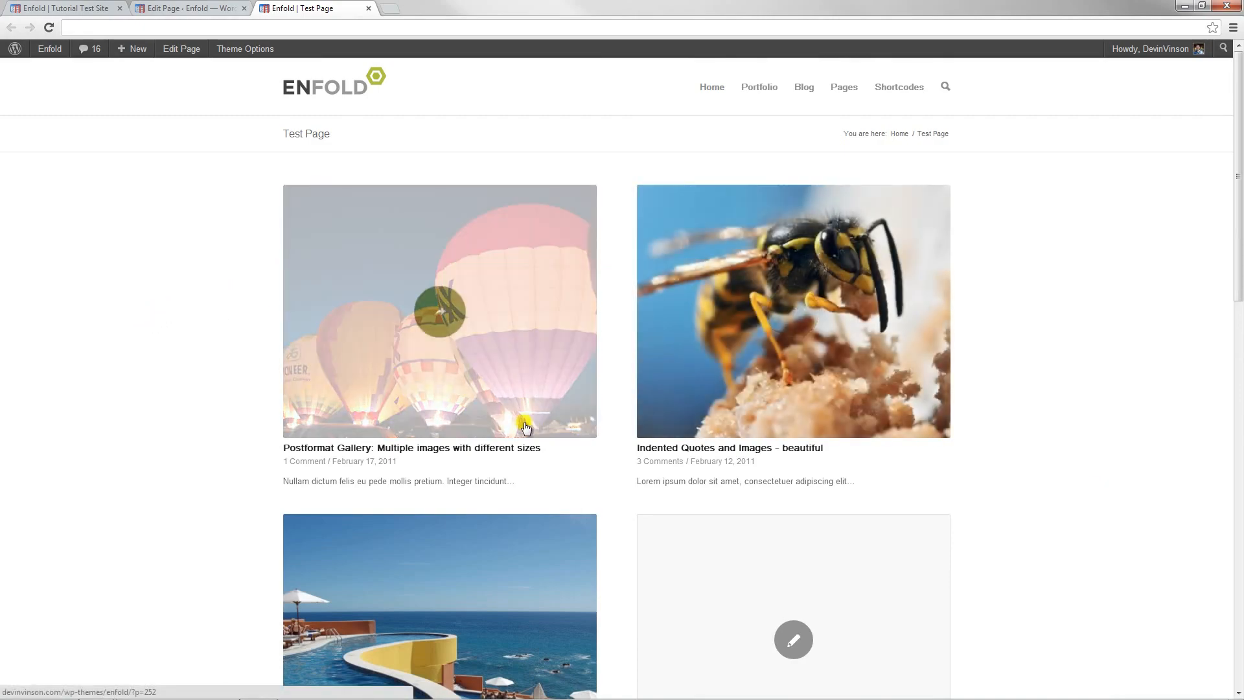
scroll(208, 463, "down", 9)
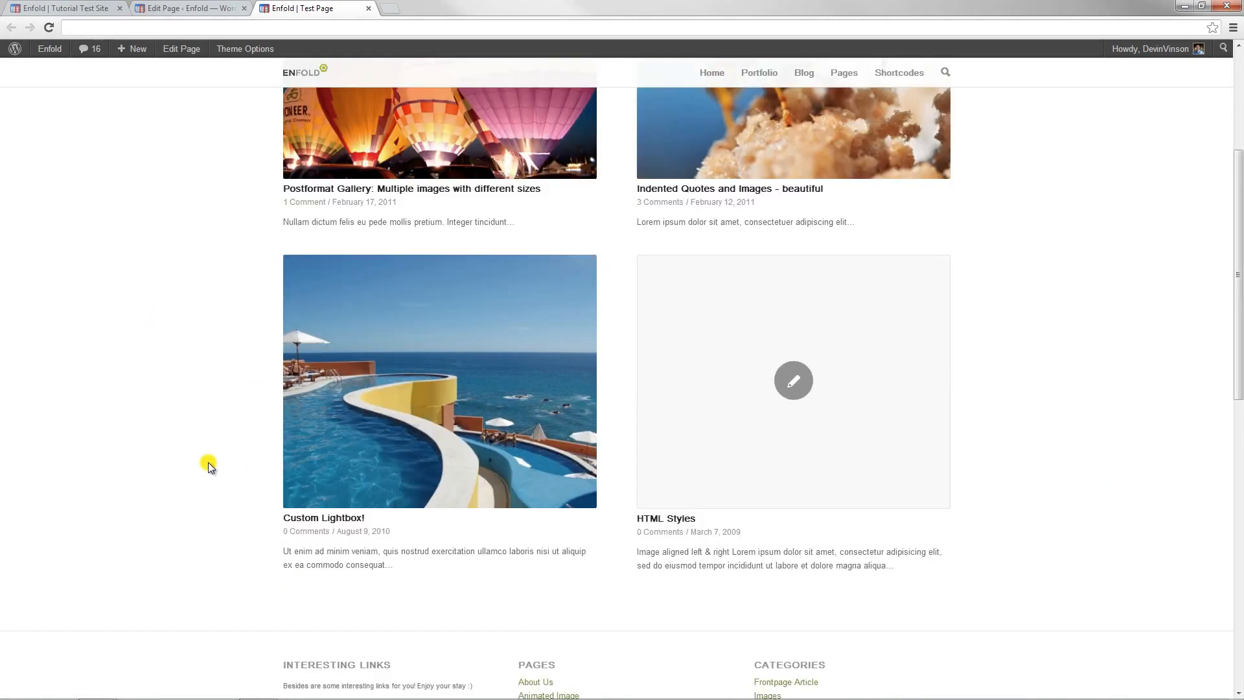
scroll(709, 481, "up", 9)
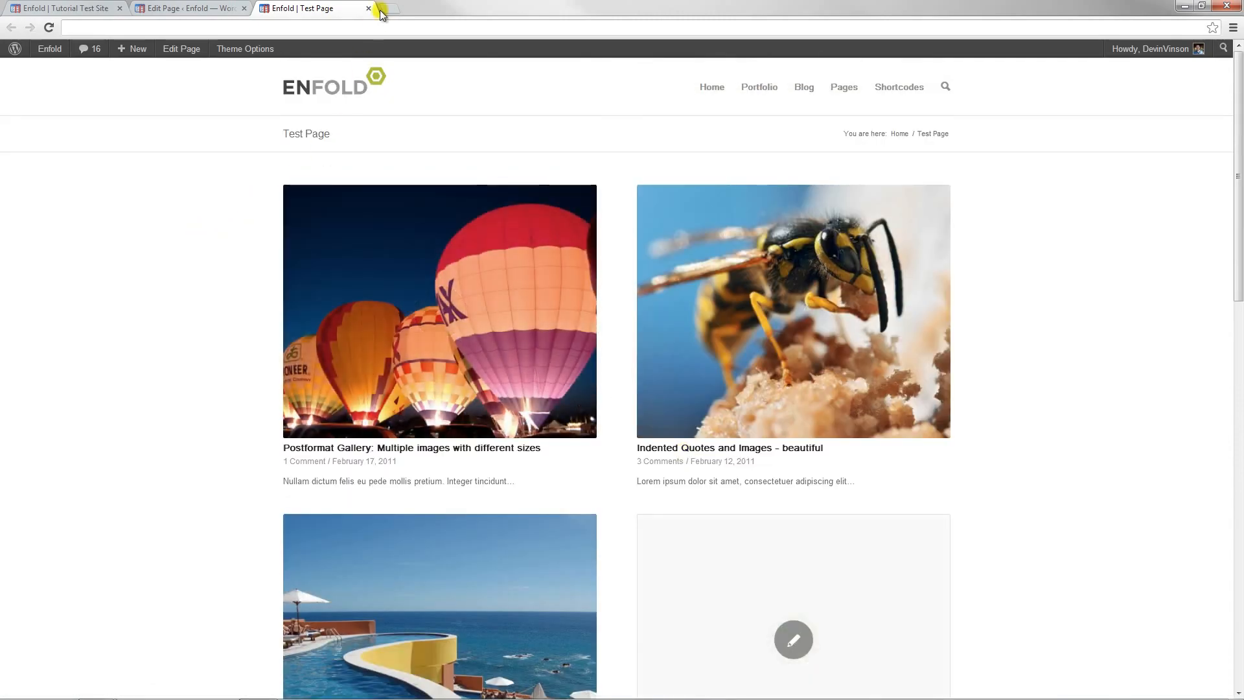
left_click(369, 9)
Delete the Blog Posts element from the page layout
scroll(646, 416, "down", 3)
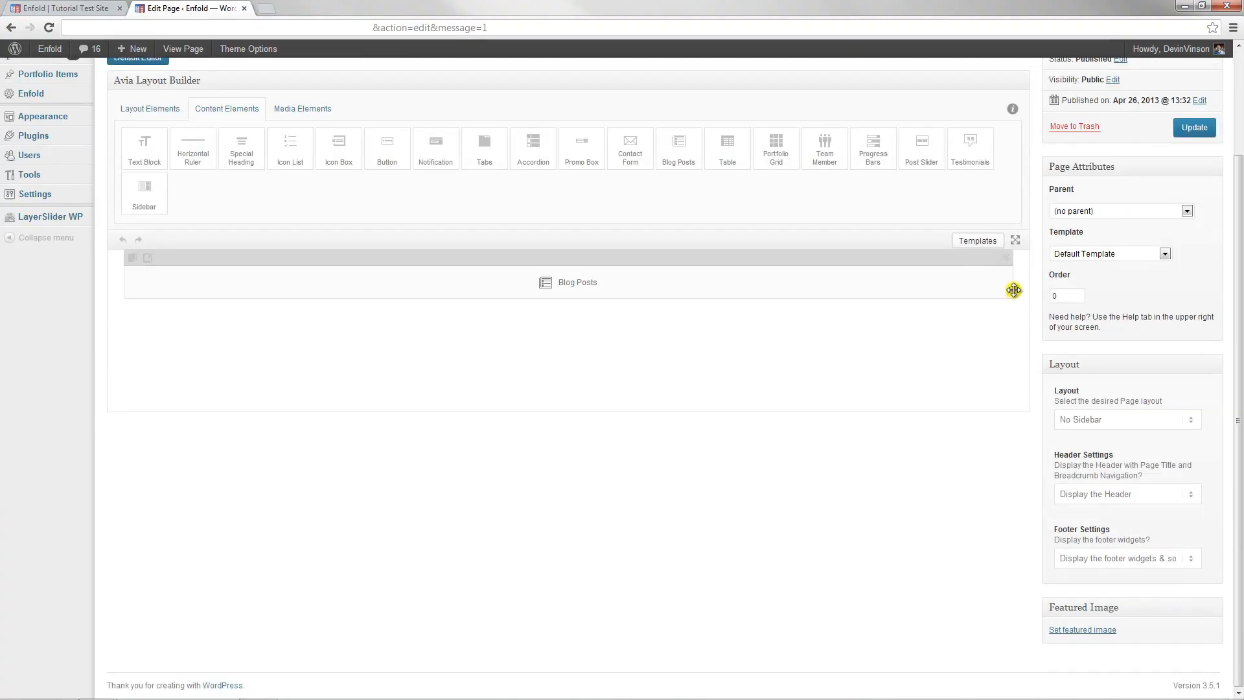
left_click(1006, 258)
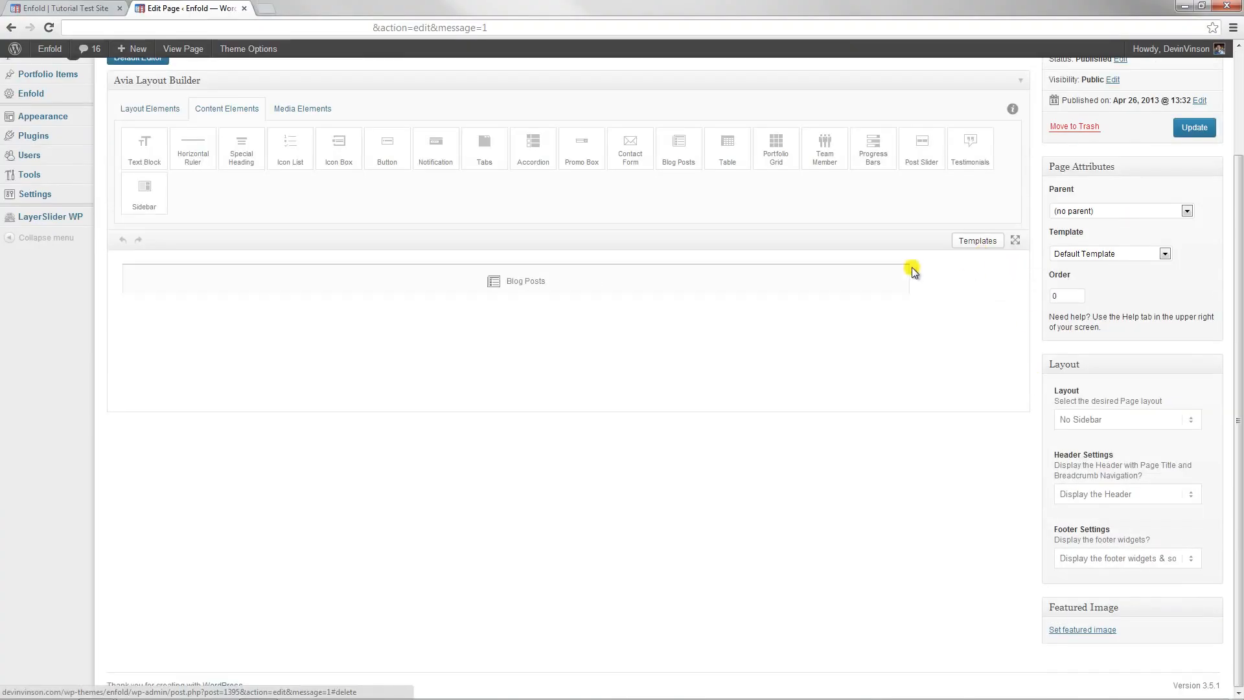
Add a 3/4 and a 1/4 column to the layout, placing the 3/4 column after the 1/4 column
scroll(275, 361, "up", 3)
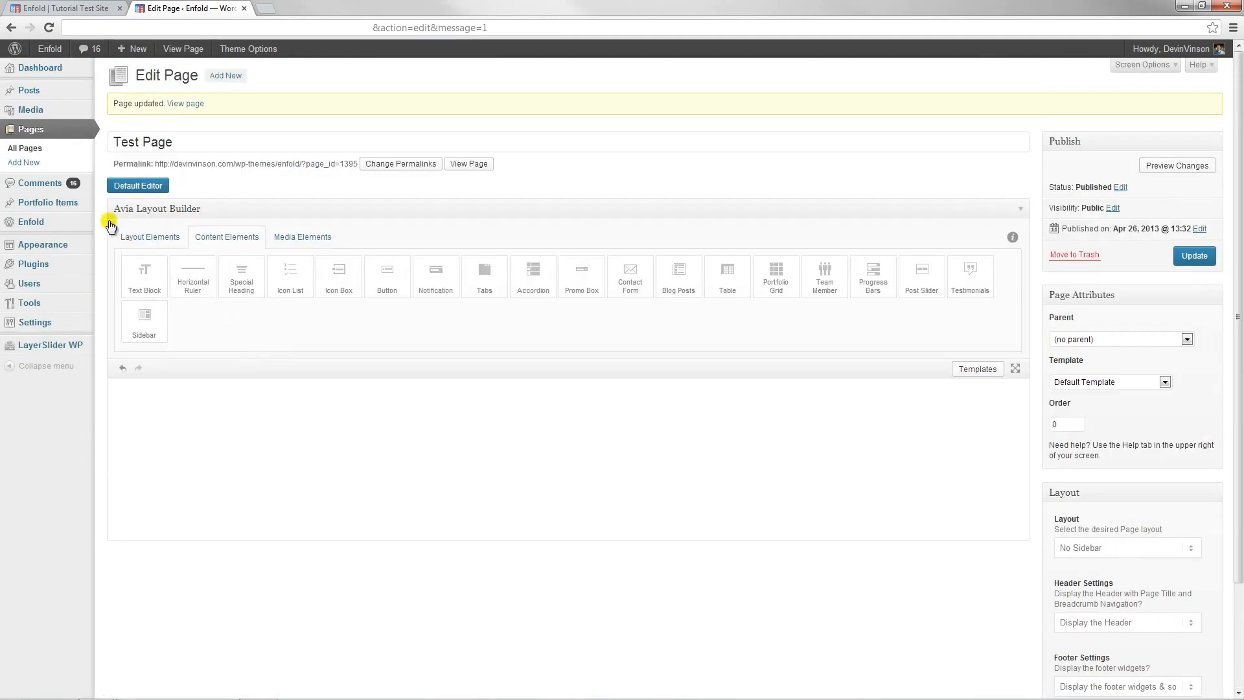
left_click(134, 238)
scroll(266, 311, "down", 3)
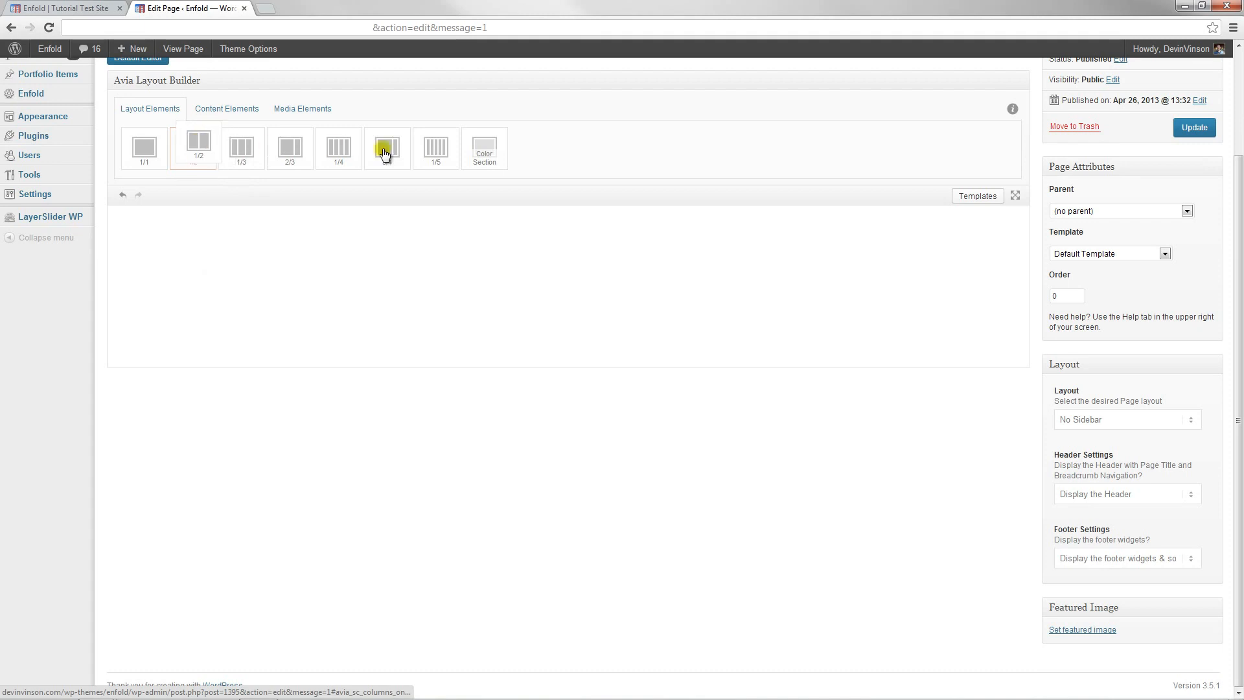
left_click_drag(406, 158, 438, 285)
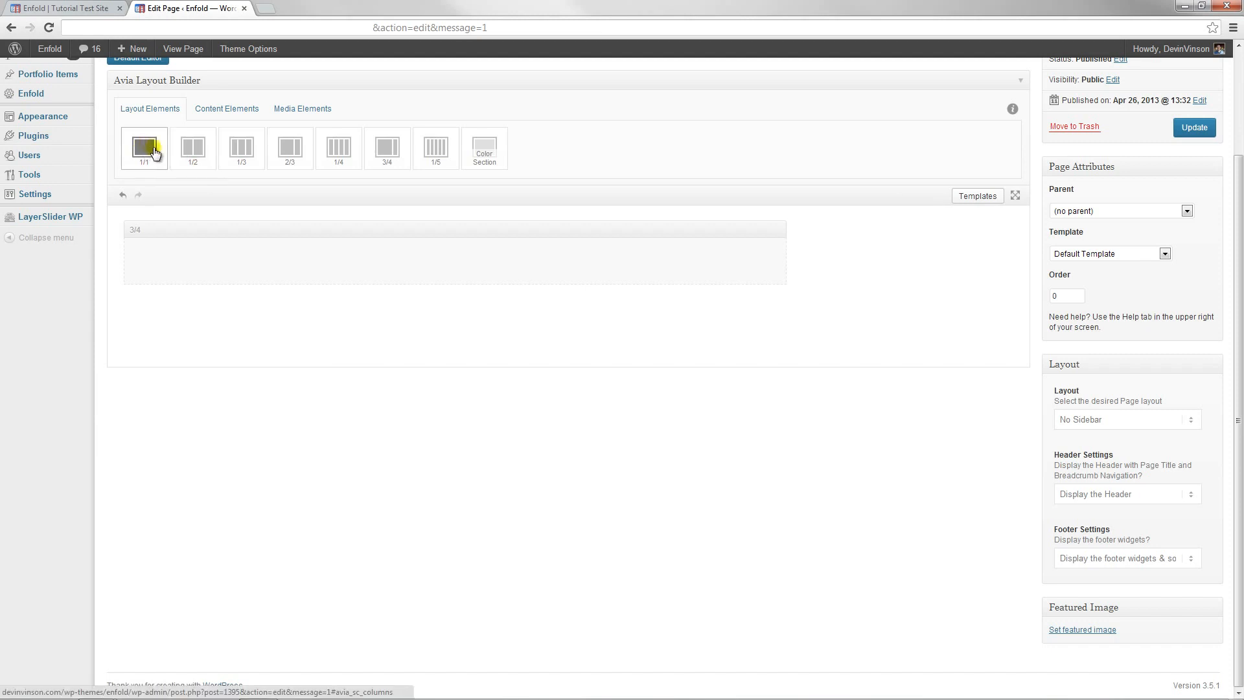
left_click_drag(337, 146, 880, 248)
left_click_drag(255, 224, 972, 229)
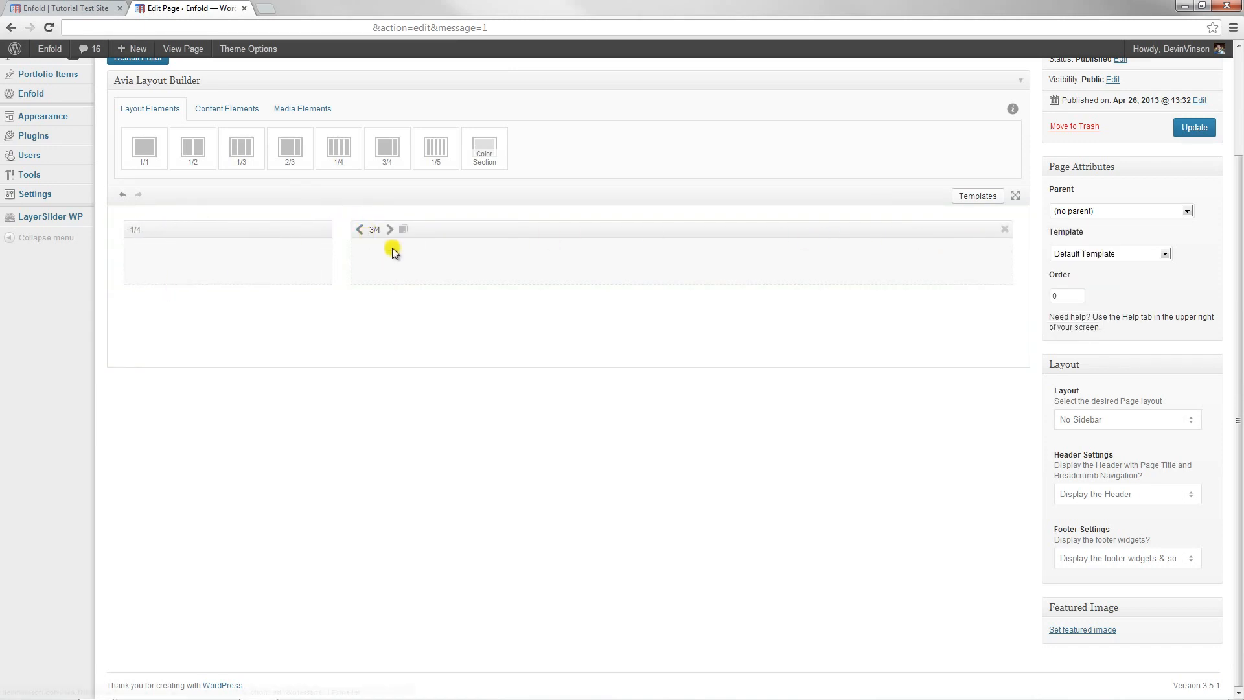
Add a Blog Posts element to the 3/4 column and a Text Block to the 1/4 column
left_click(224, 112)
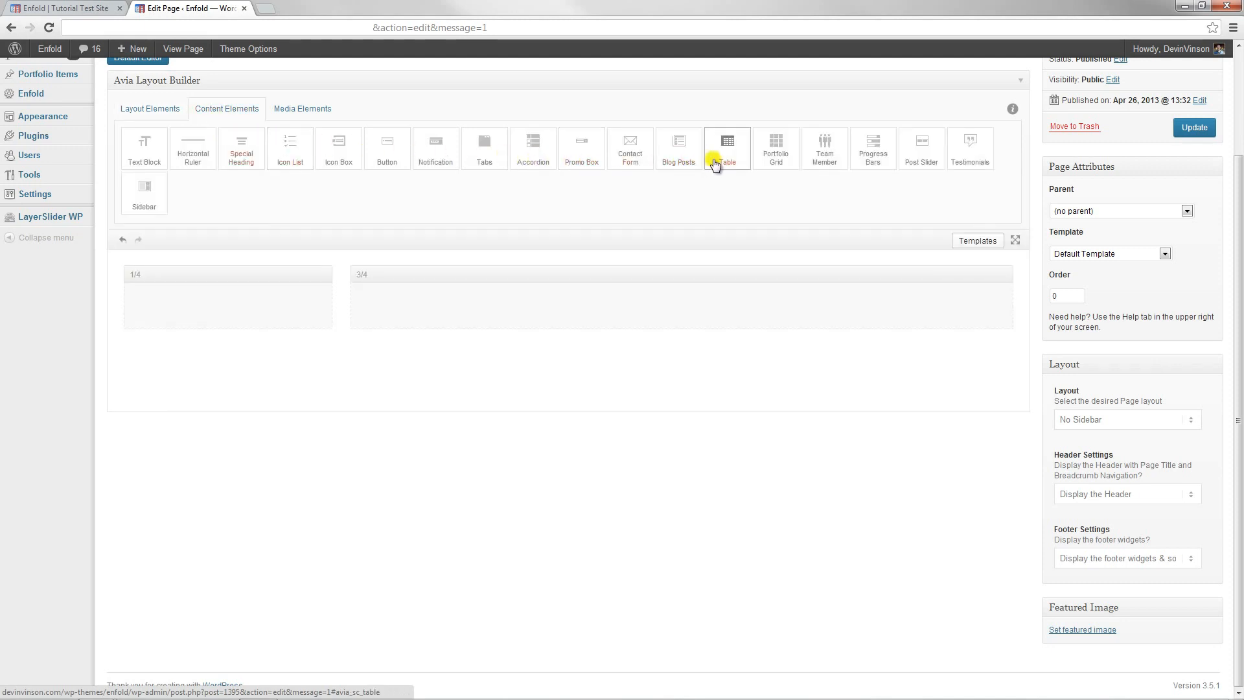
left_click_drag(680, 148, 547, 320)
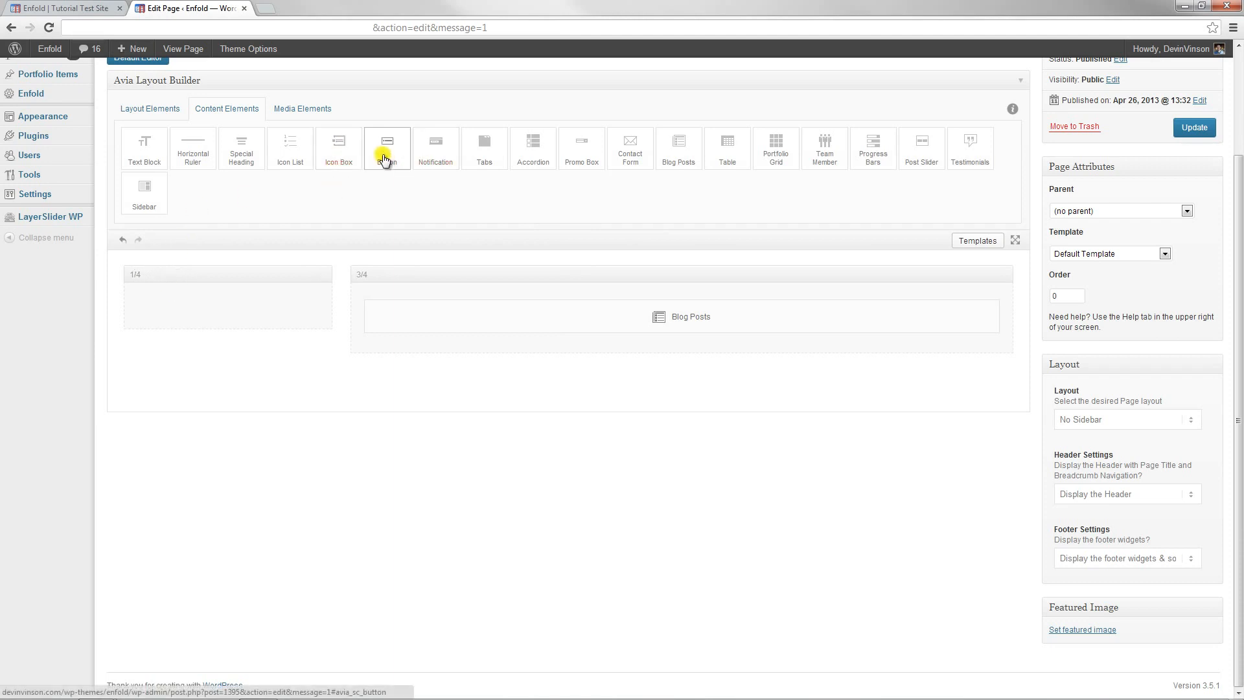
mouse_move(303, 153)
left_mouse_down()
mouse_move(222, 286)
mouse_move(300, 138)
left_mouse_up()
left_click_drag(120, 146, 203, 308)
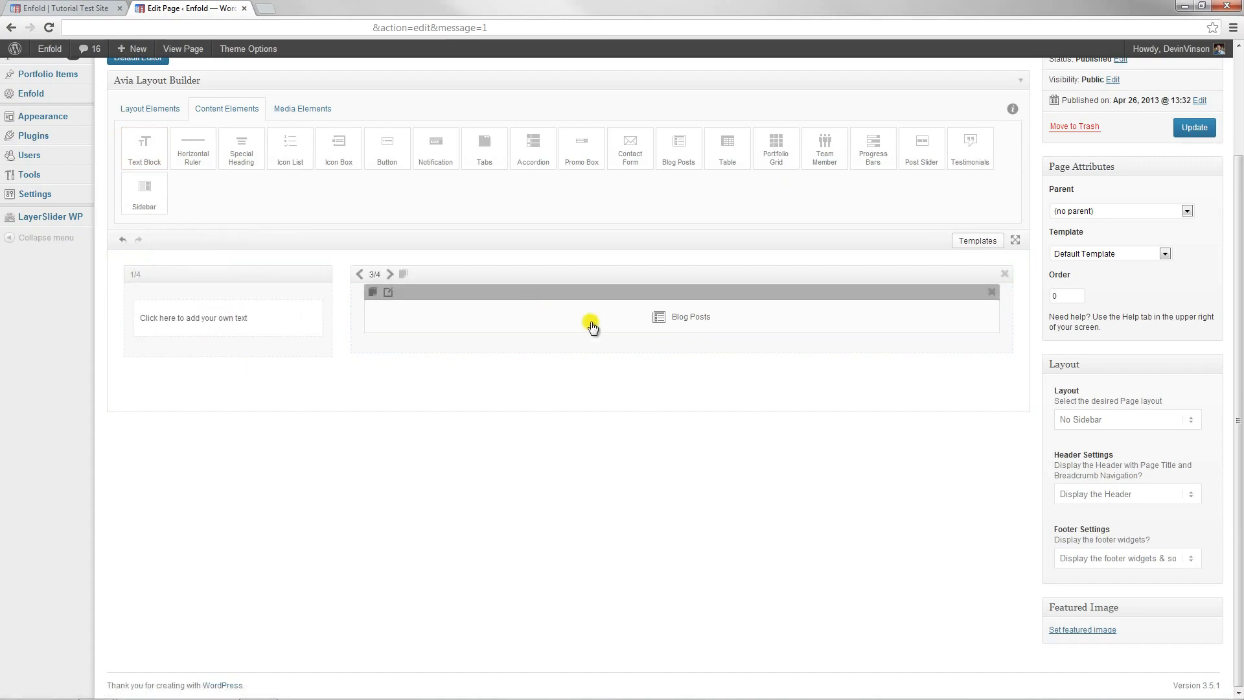
Limit the Blog Posts element to the News category, set its content length to Excerpt, and save the element
left_click(658, 318)
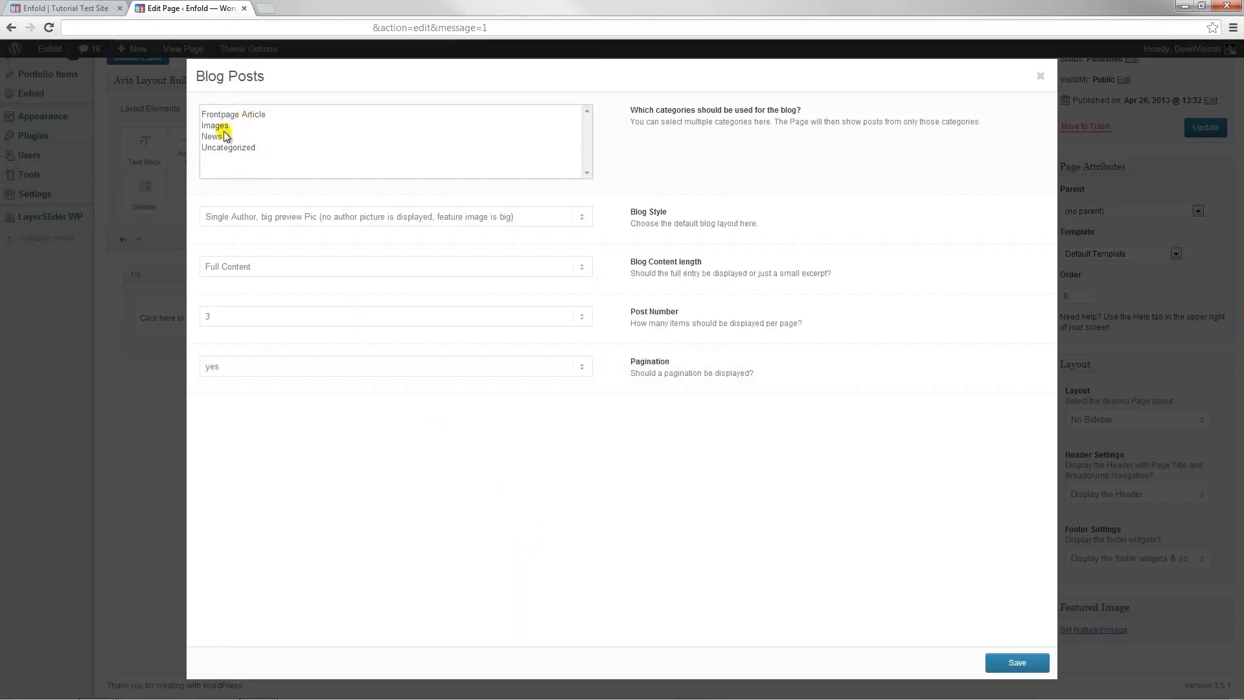
left_click(224, 135)
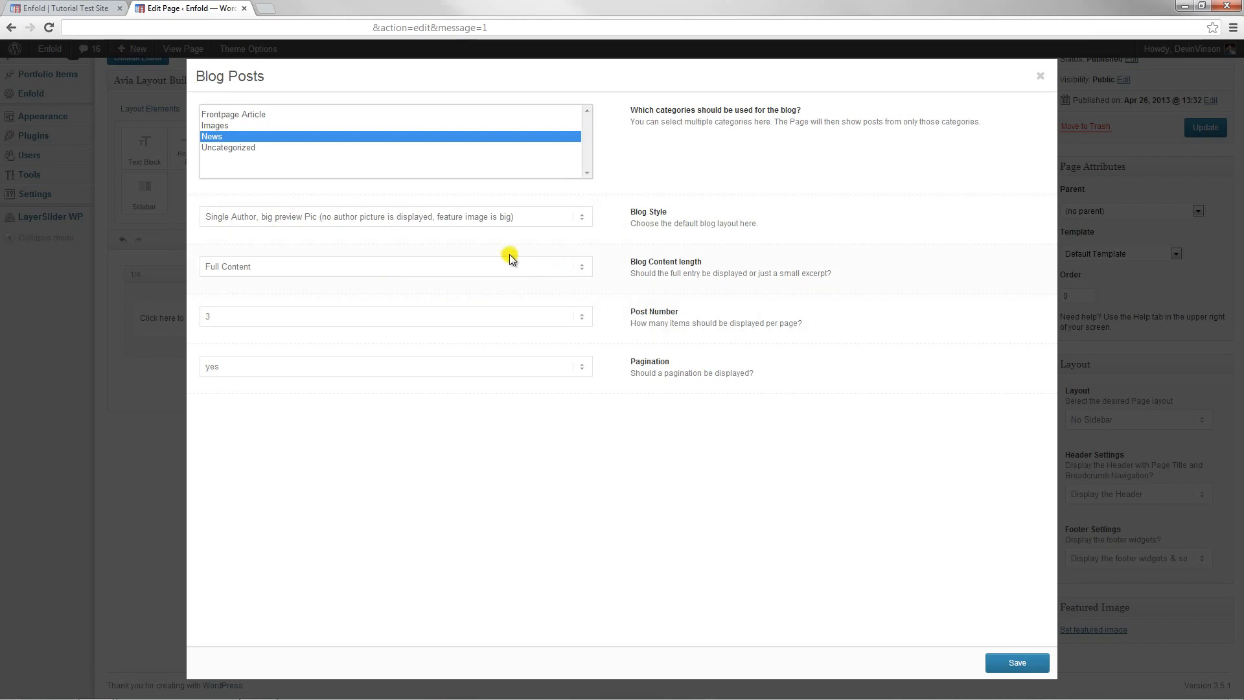
left_click(474, 263)
left_click(214, 290)
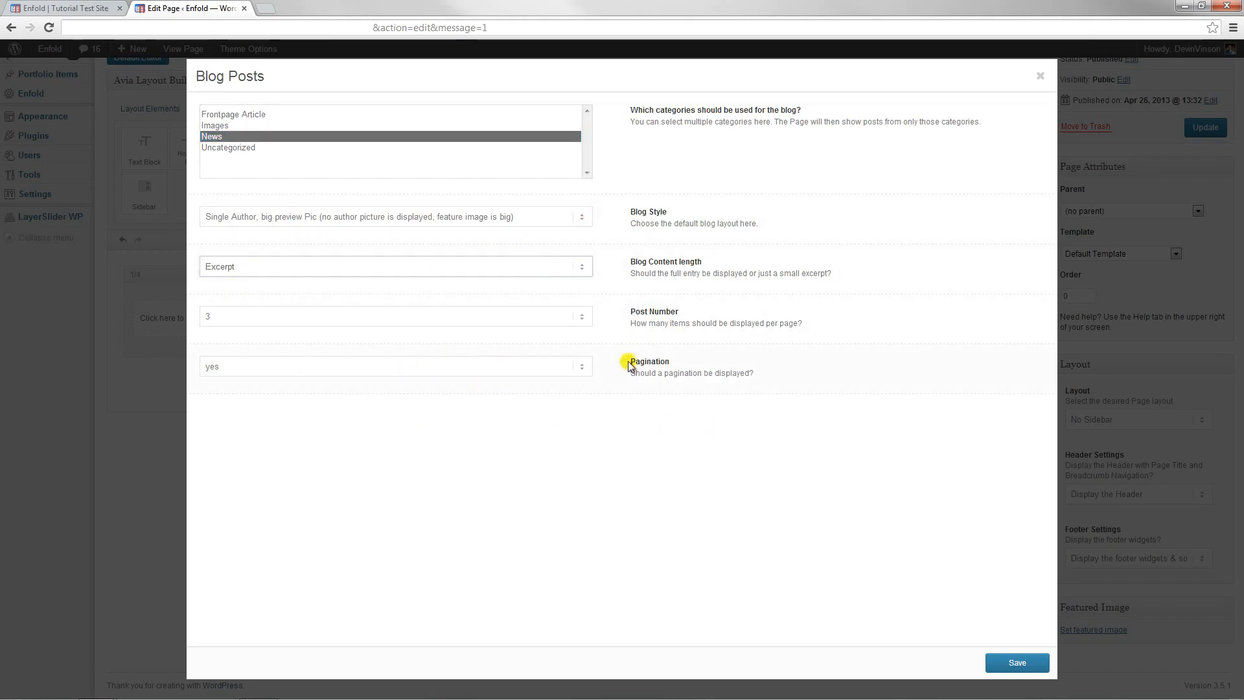
left_click(1016, 663)
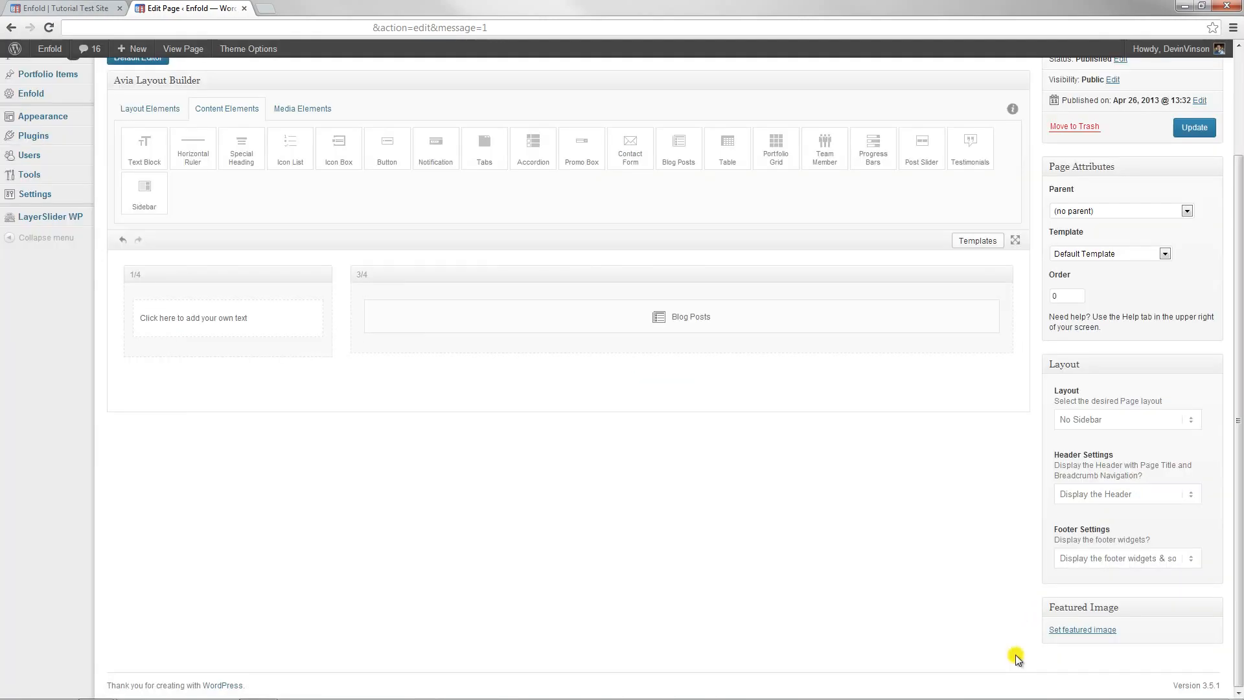
Set the Text Block's content to "If you want to submit news, call us!" and update the page
left_click(199, 316)
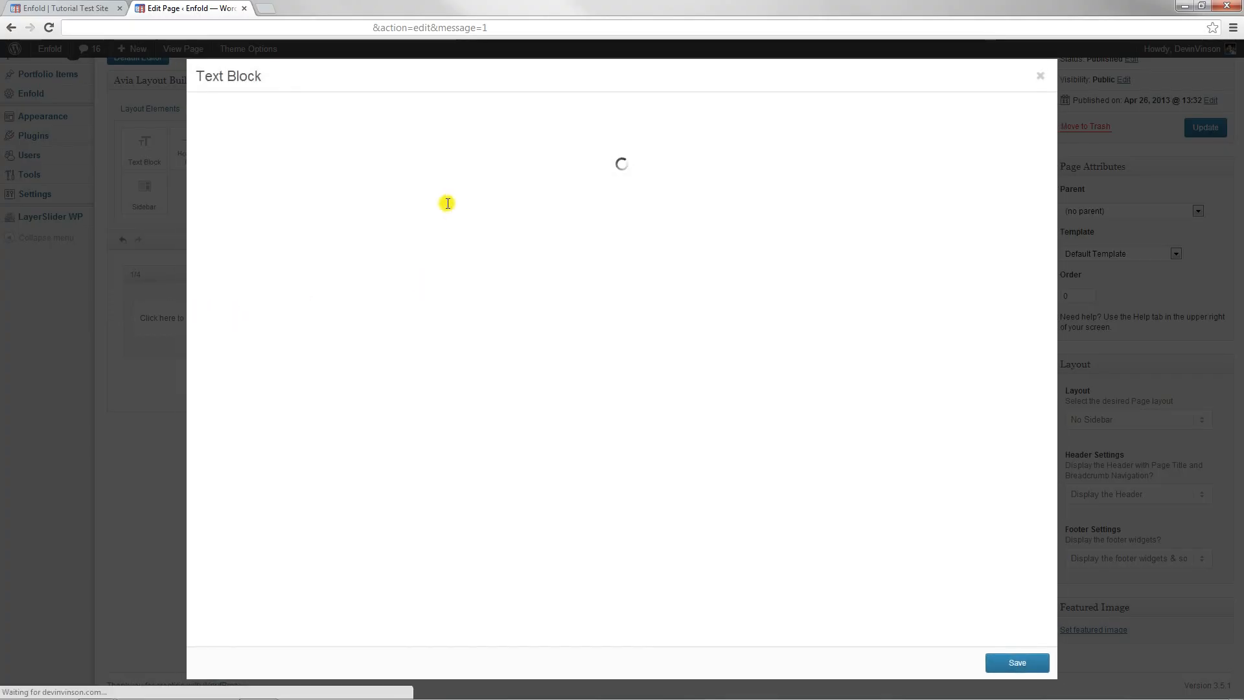
type("If you want to submit news, call us!")
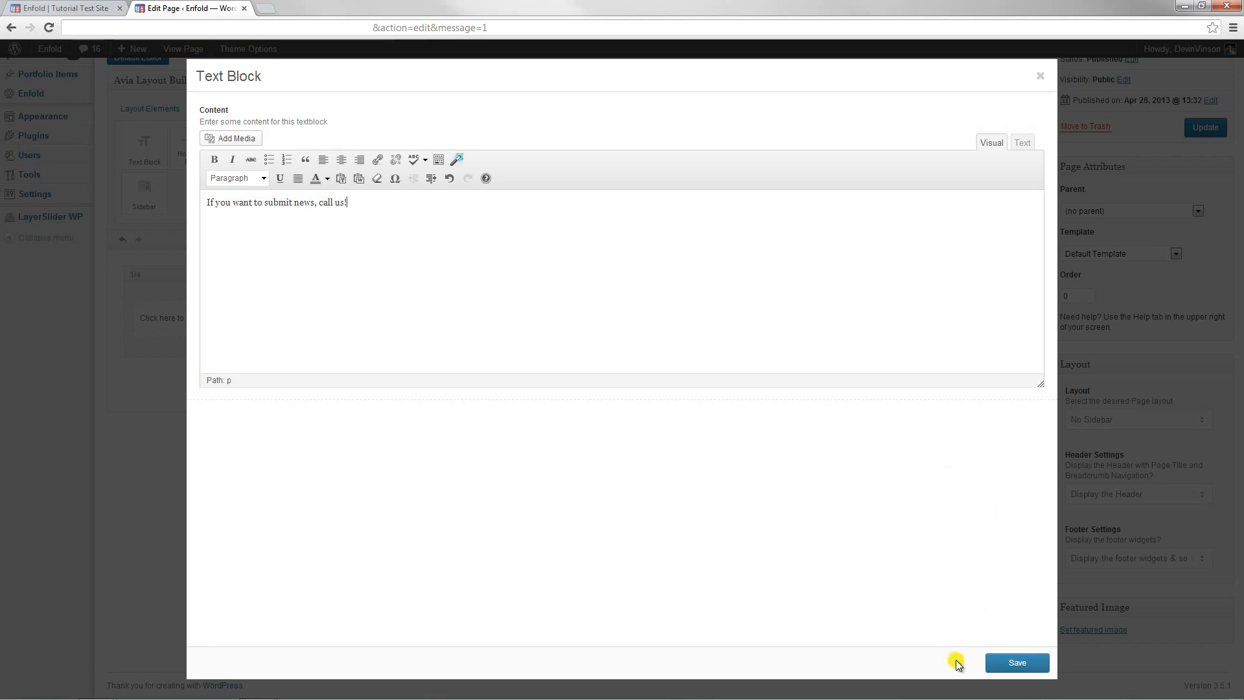
left_click(1016, 661)
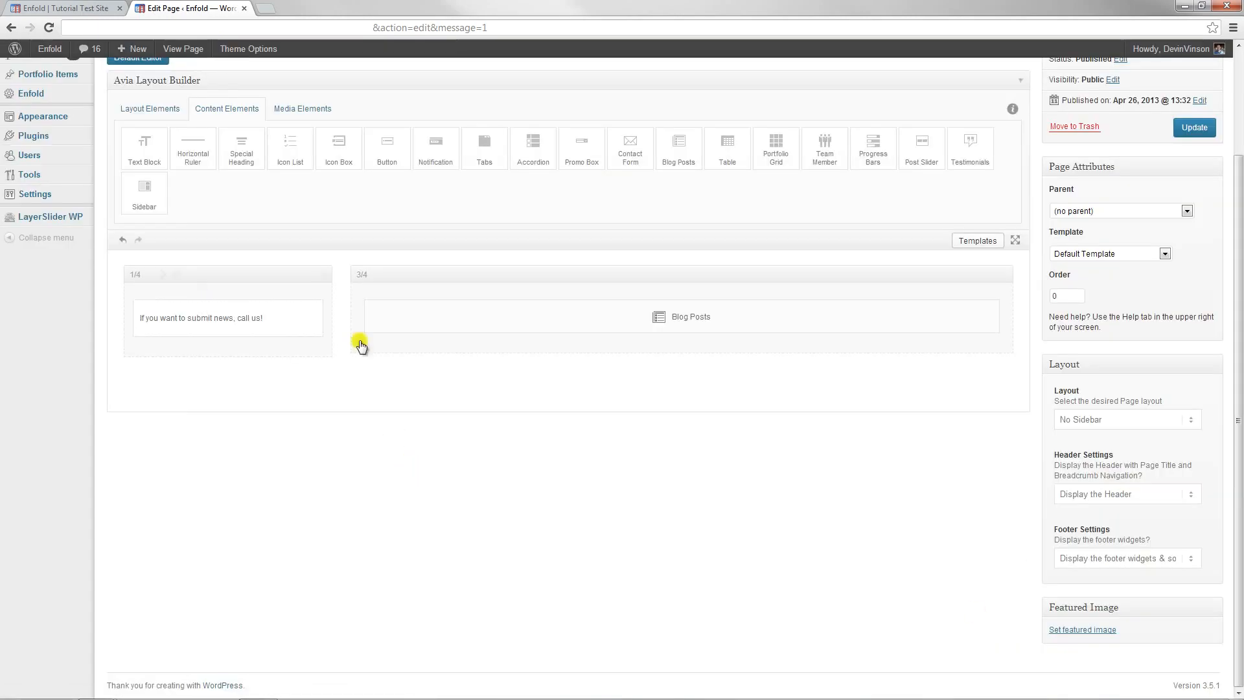
scroll(924, 369, "up", 2)
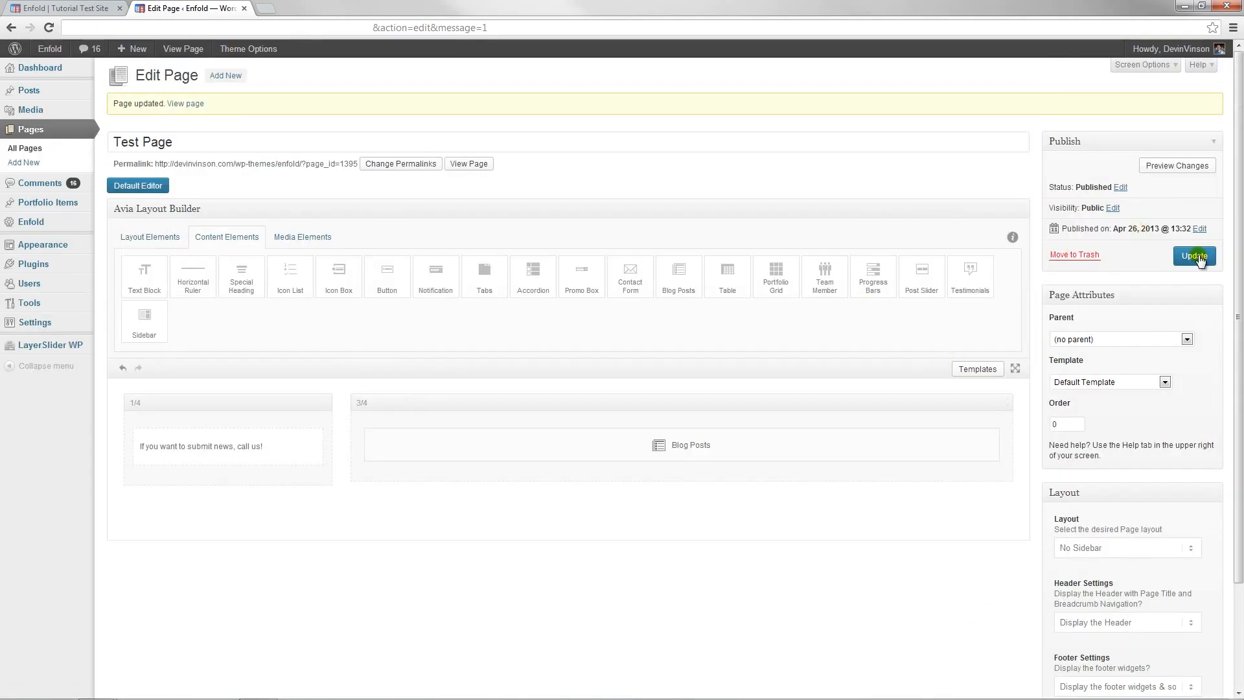
left_click(1195, 256)
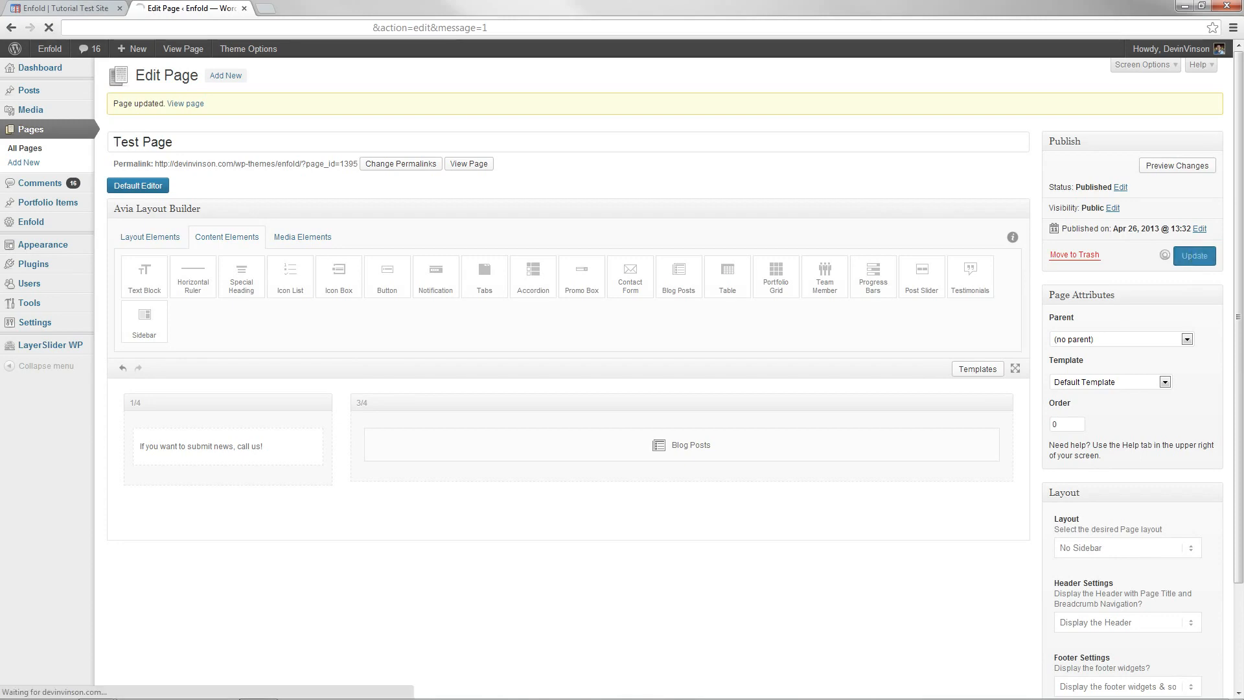
View the published Test Page in a new browser tab and examine the text column beside the news posts
right_click(468, 167)
left_click(486, 172)
key("ctrl+Tab")
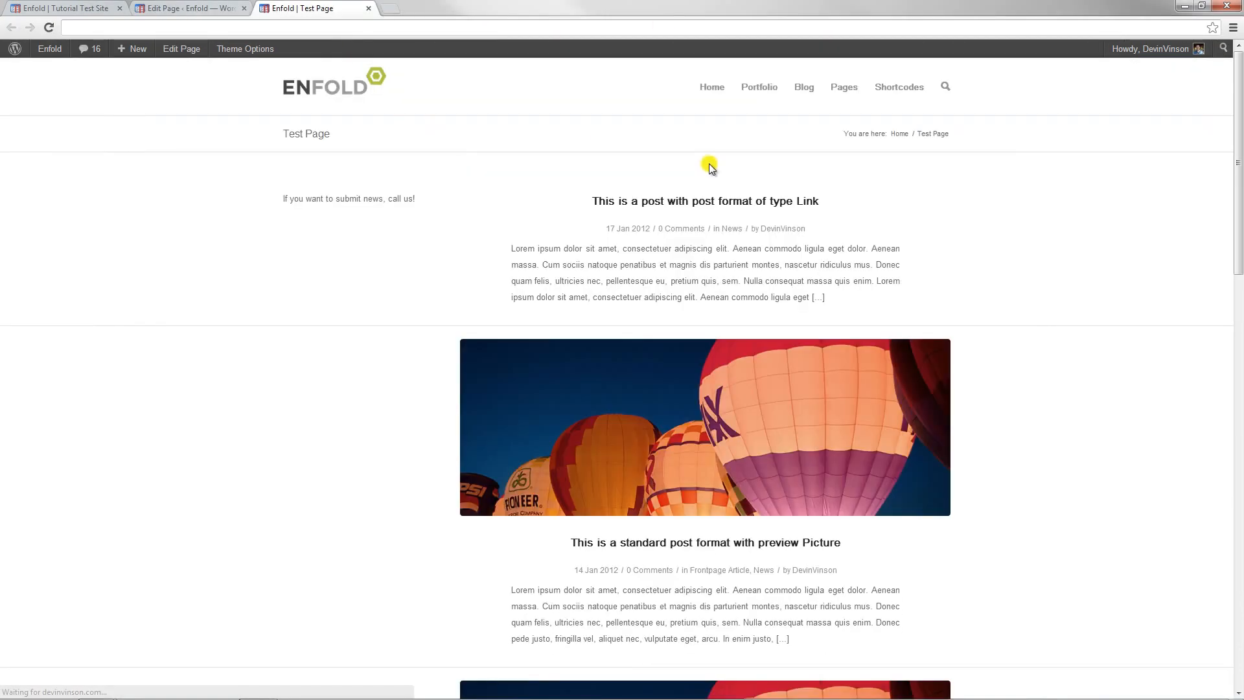
scroll(337, 185, "down", 5)
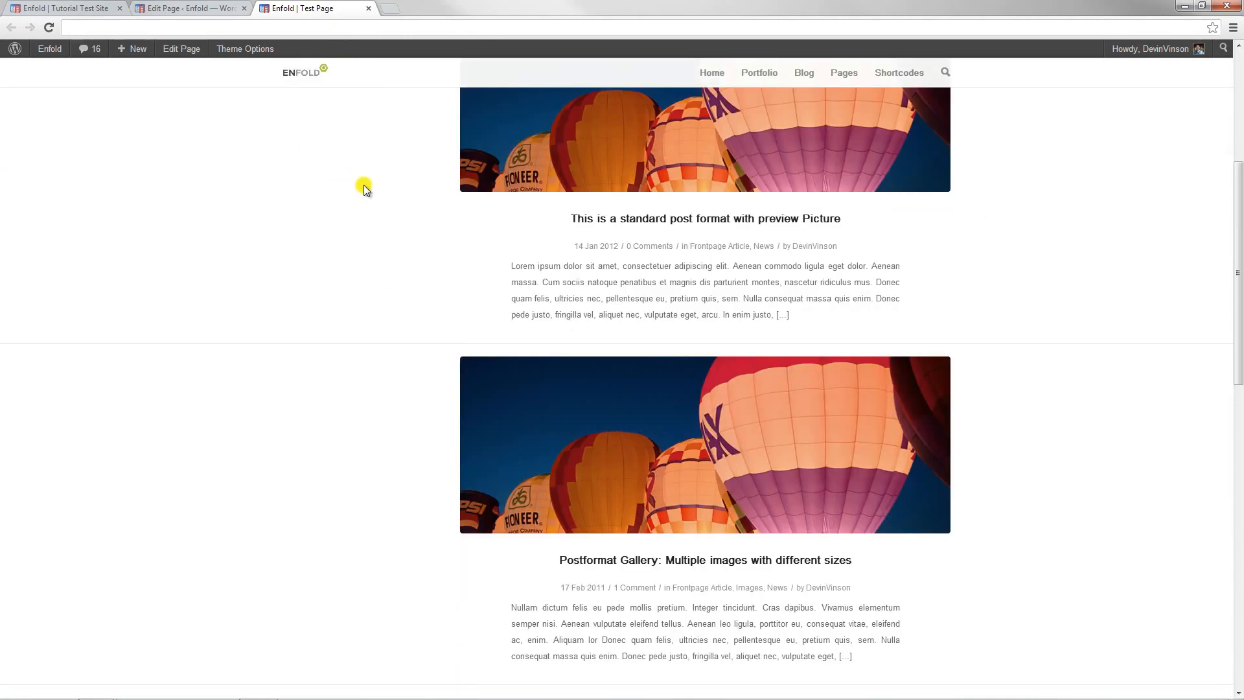
scroll(364, 188, "down", 7)
scroll(574, 181, "up", 8)
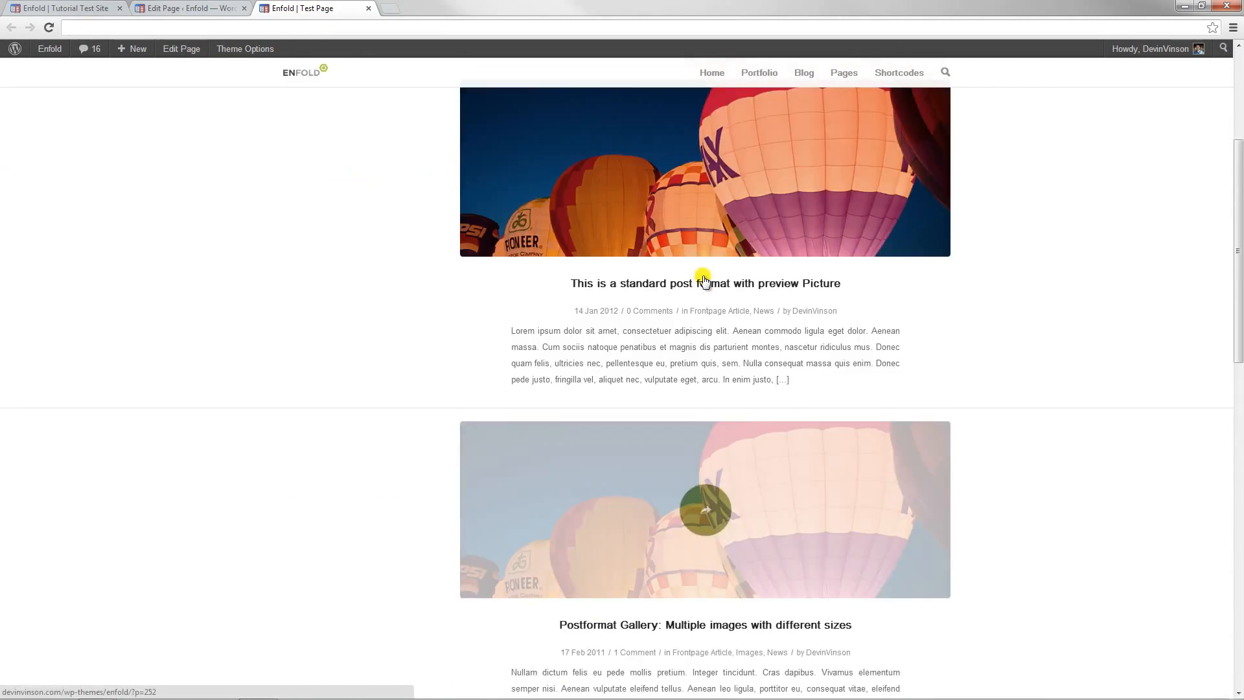
scroll(704, 281, "up", 3)
scroll(759, 292, "down", 5)
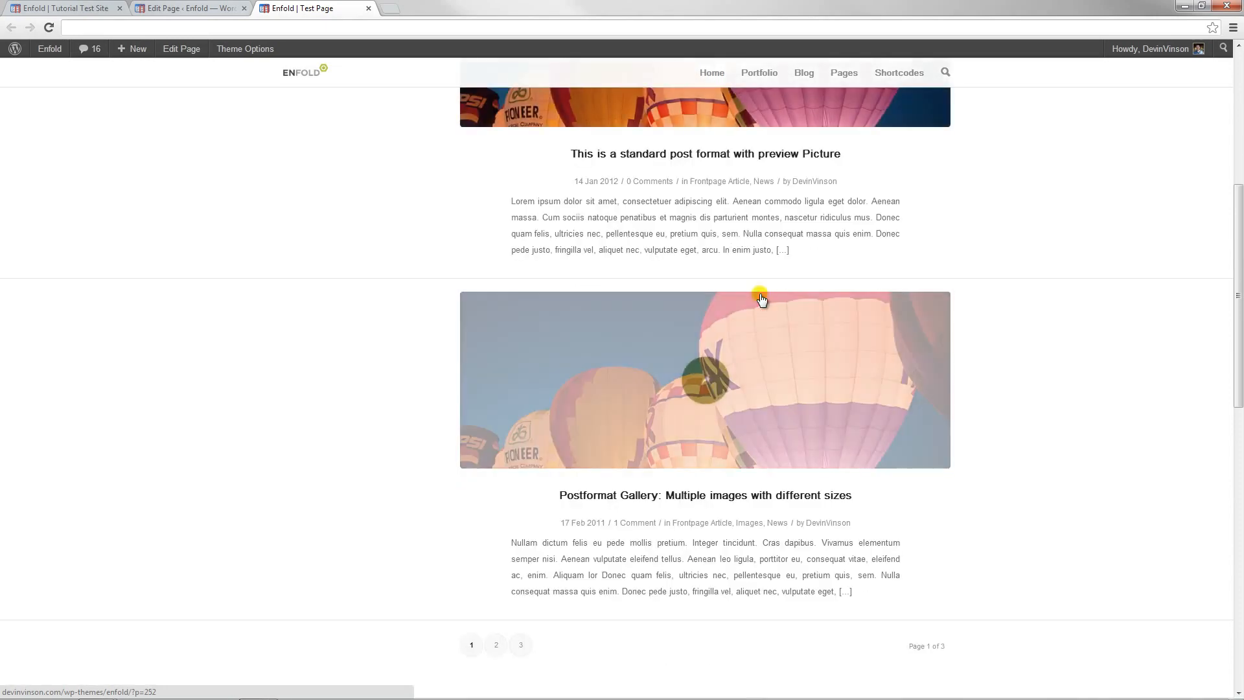
scroll(762, 300, "down", 2)
scroll(717, 331, "down", 2)
scroll(831, 333, "up", 10)
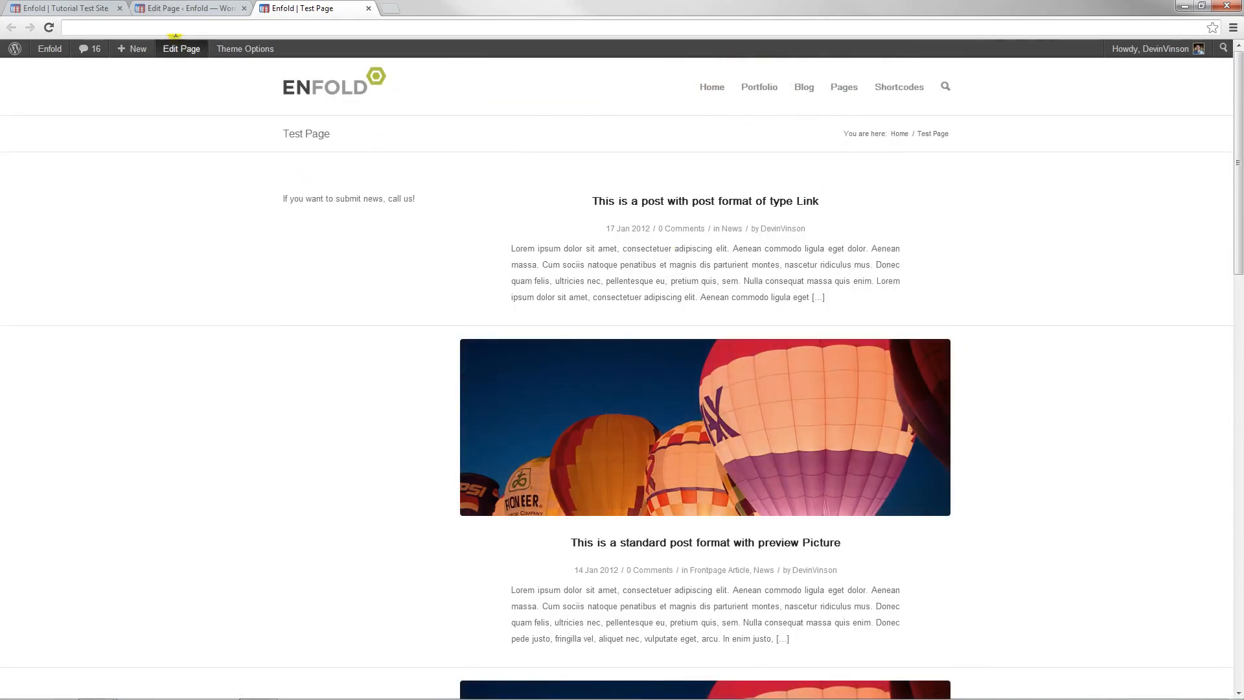
Return to the page editor and delete the 3/4 and 1/4 columns from the layout
left_click(158, 8)
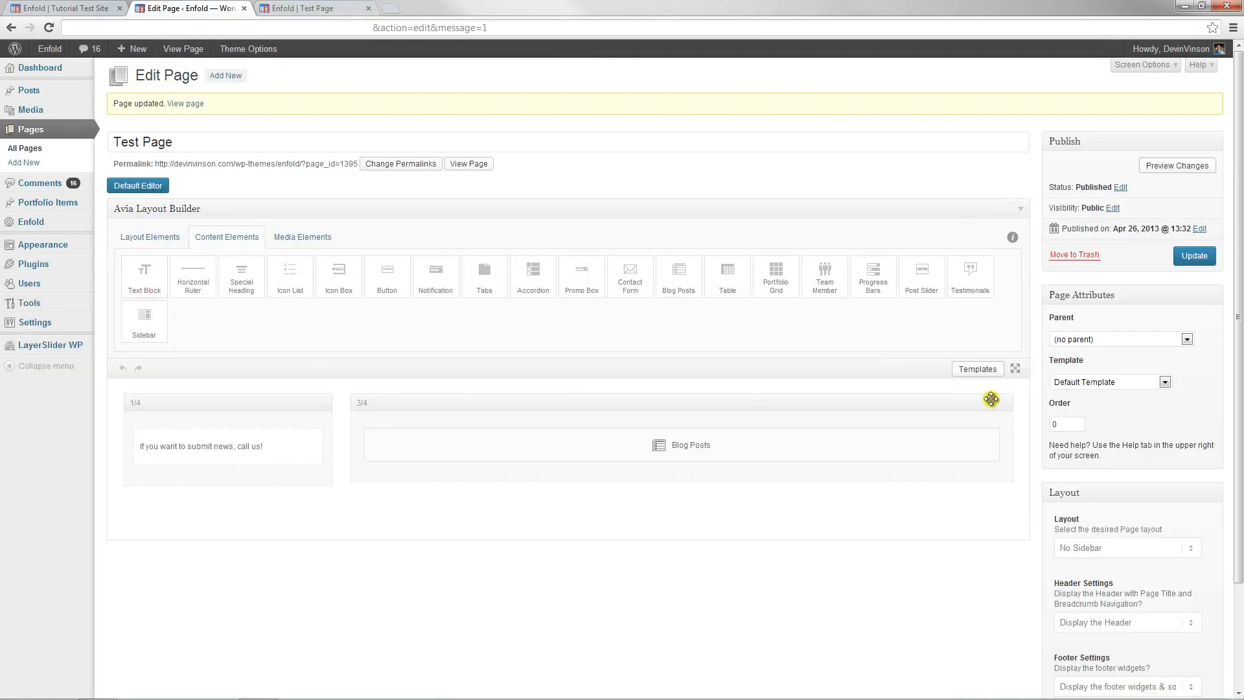
left_click(1007, 397)
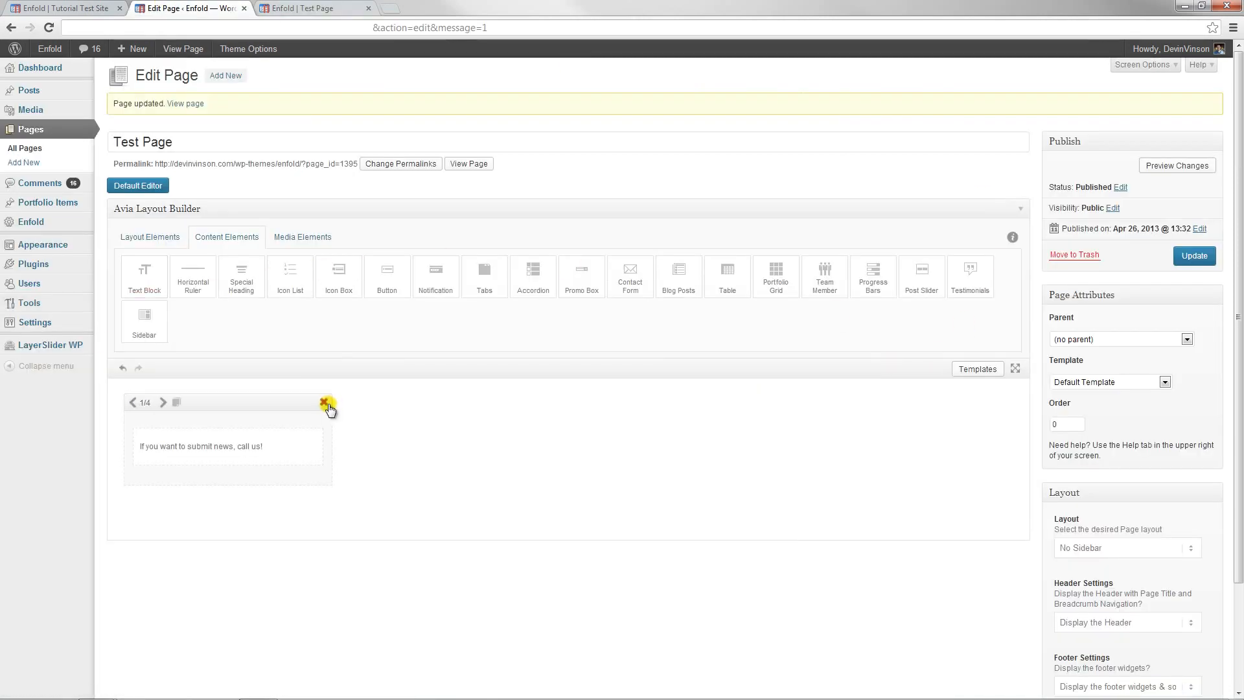
left_click(326, 404)
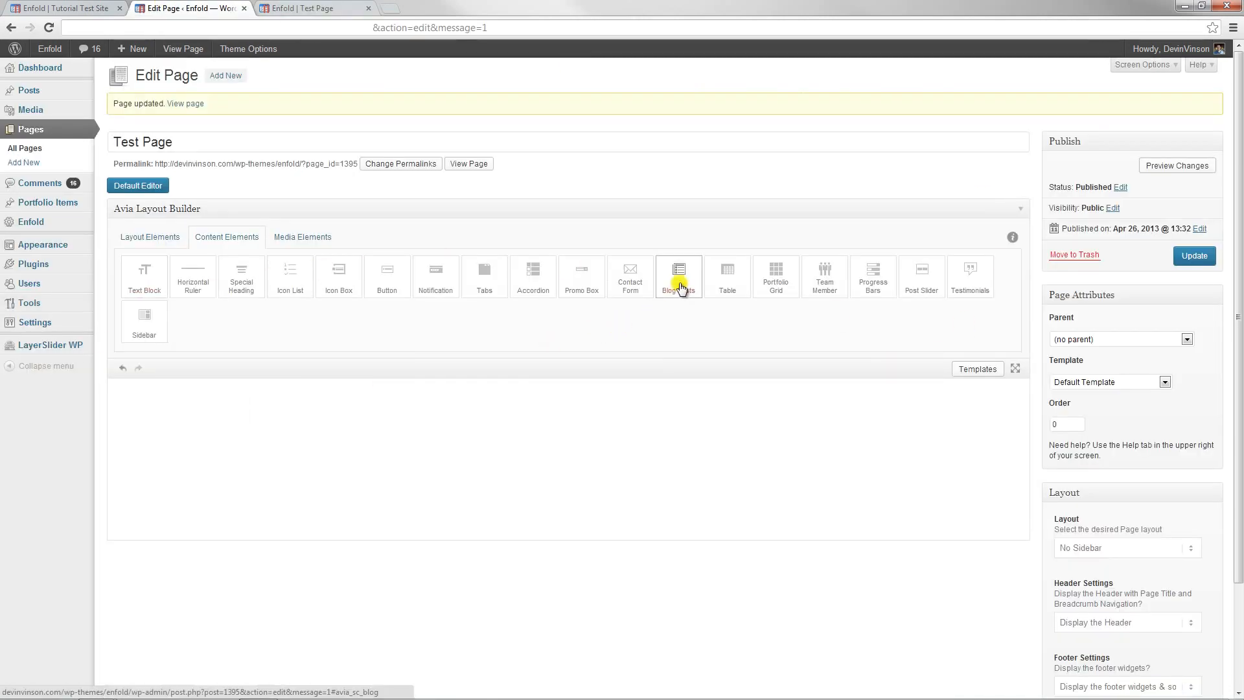
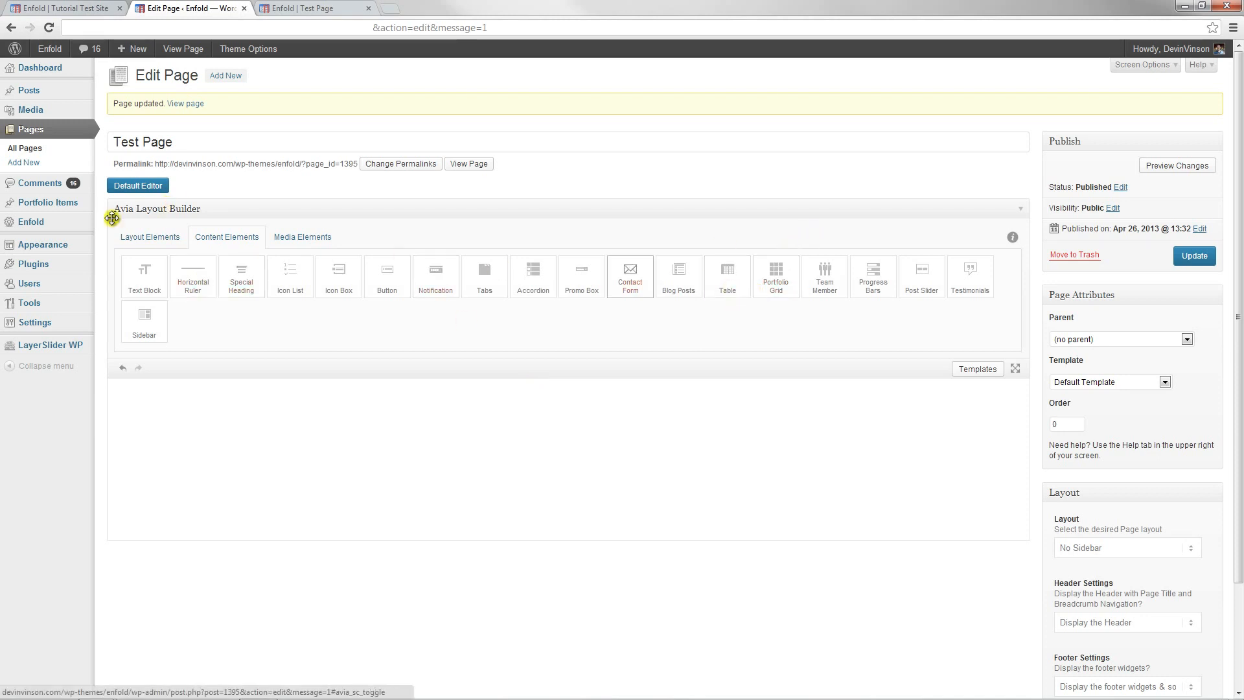
Add a 1/1 column to the empty layout, place a Table element inside it, and open the table's settings
left_click(176, 243)
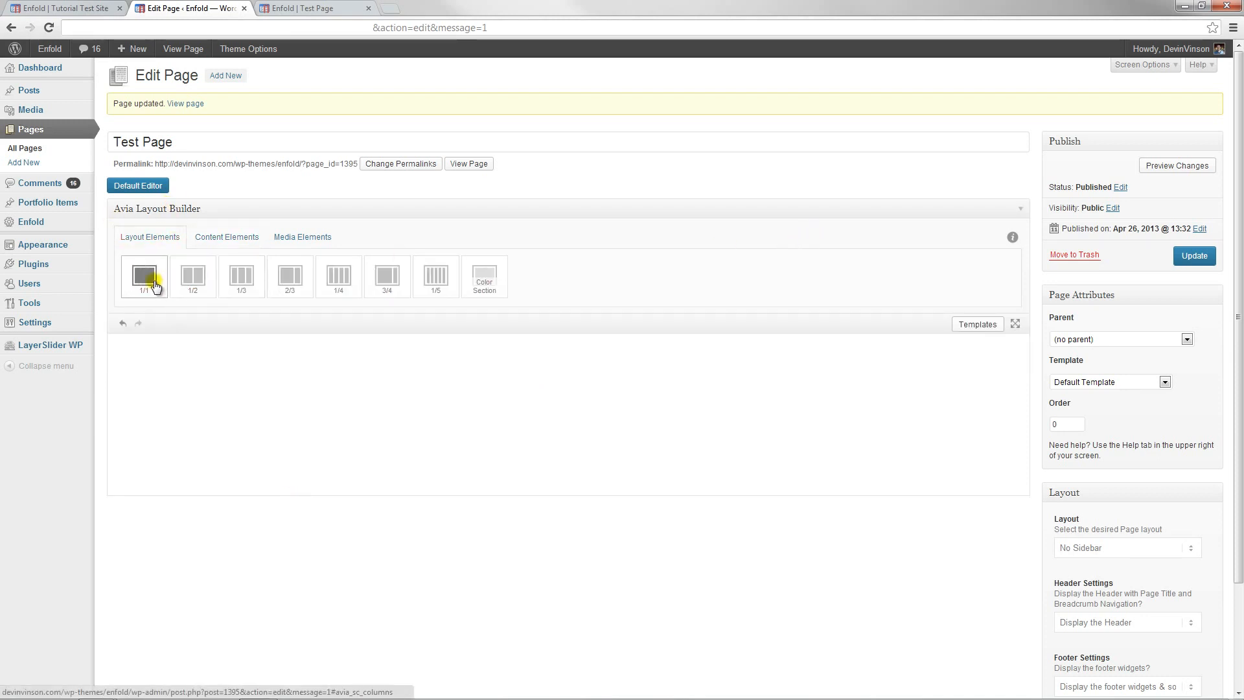
left_click_drag(144, 278, 273, 386)
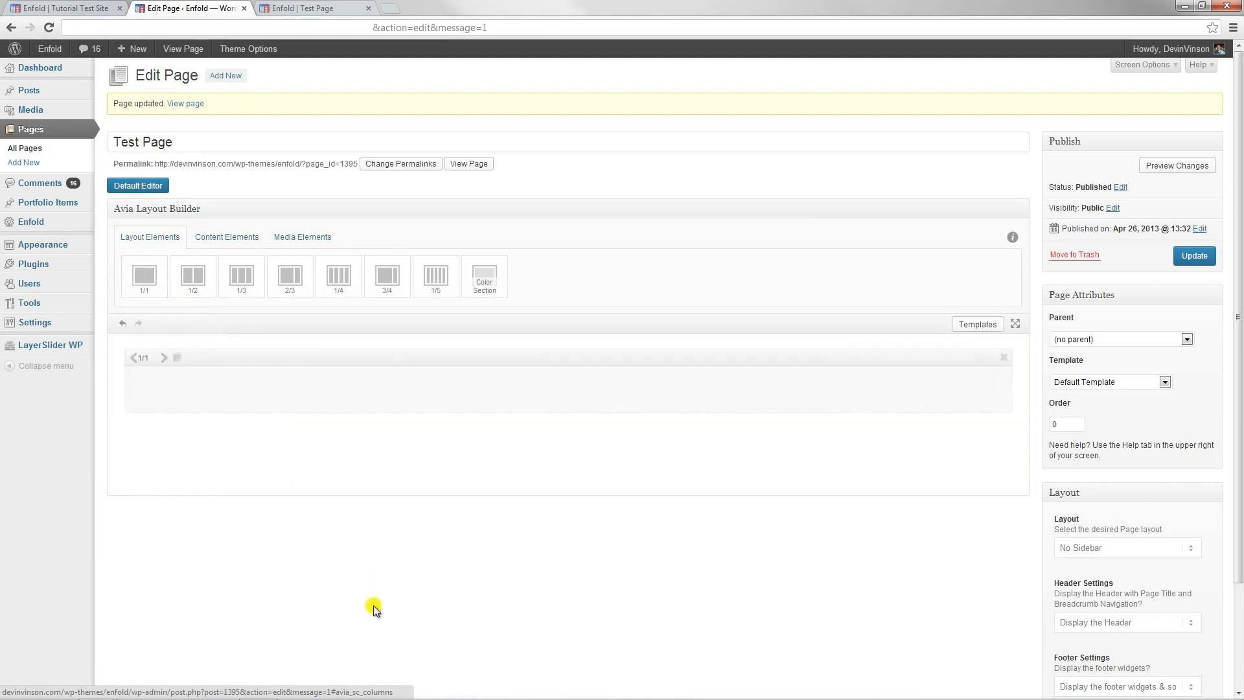
left_click(236, 236)
left_click_drag(728, 277, 698, 420)
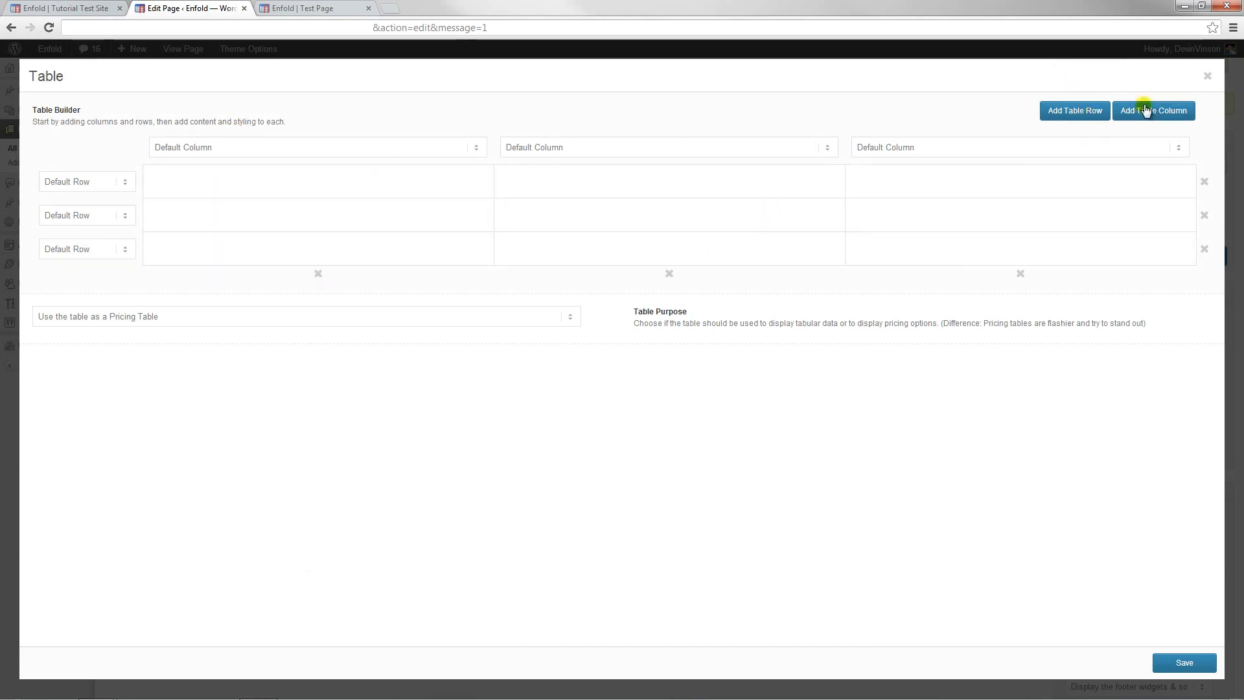
Set the Table Purpose to "Use the table to display tabular data" and save the table
left_click(164, 317)
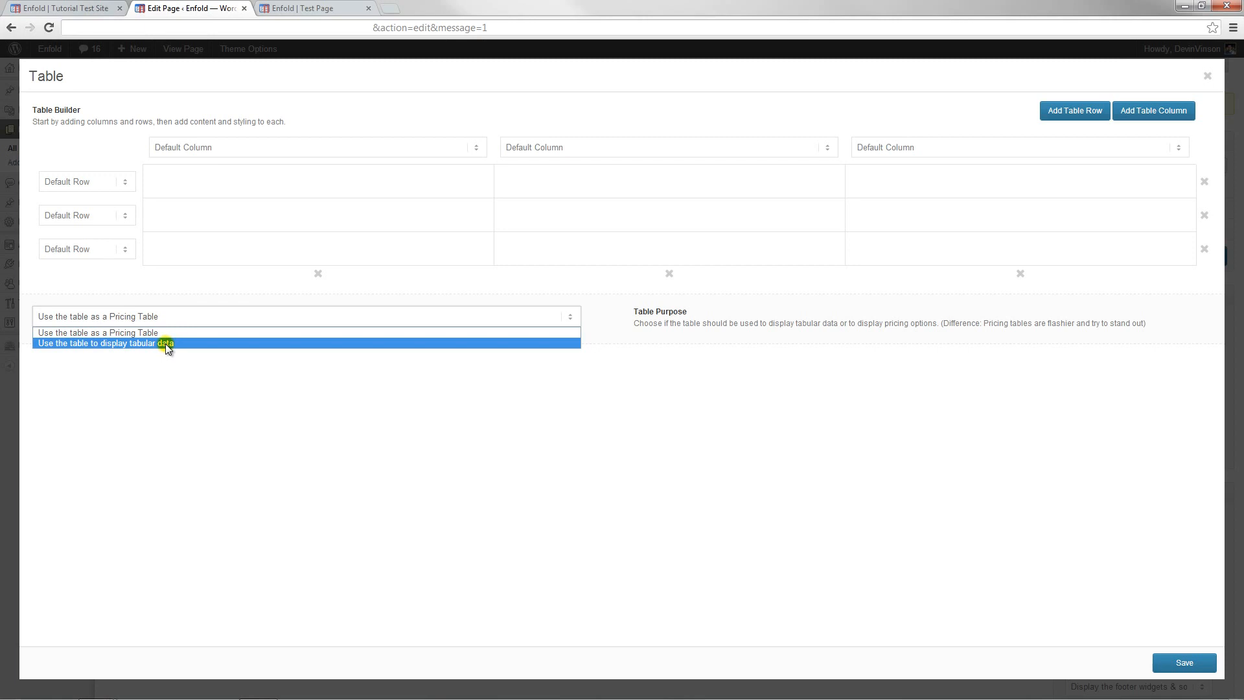
left_click(165, 342)
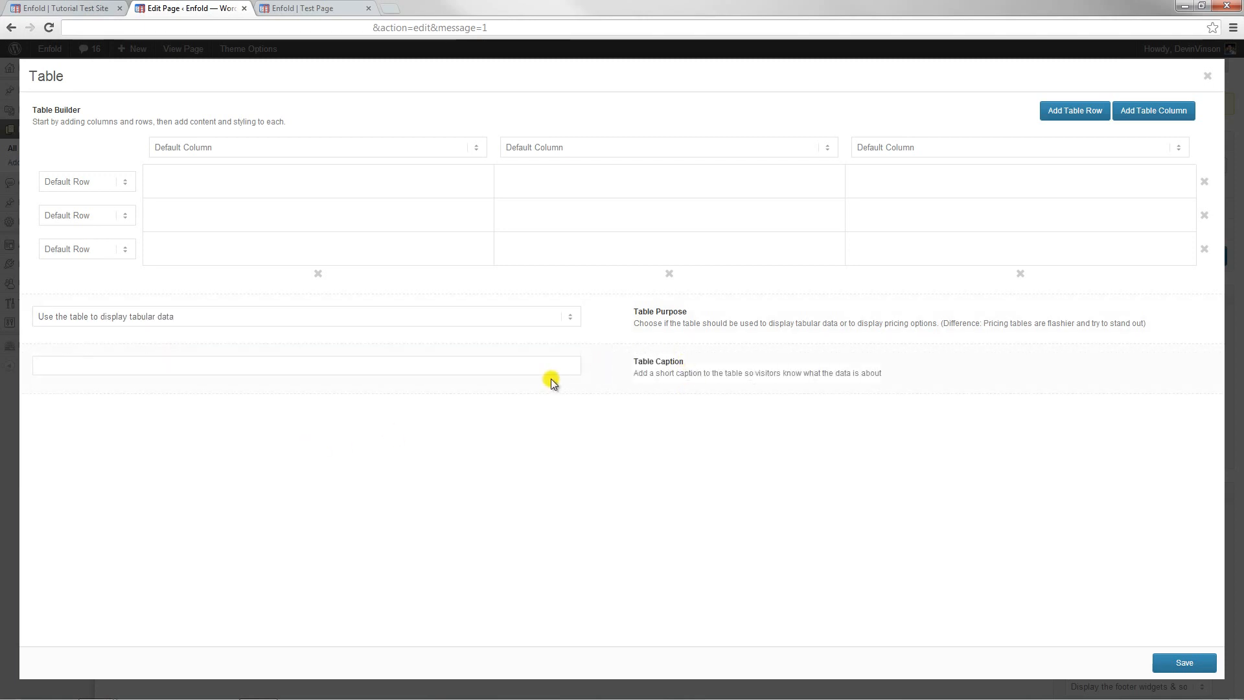
left_click(1185, 661)
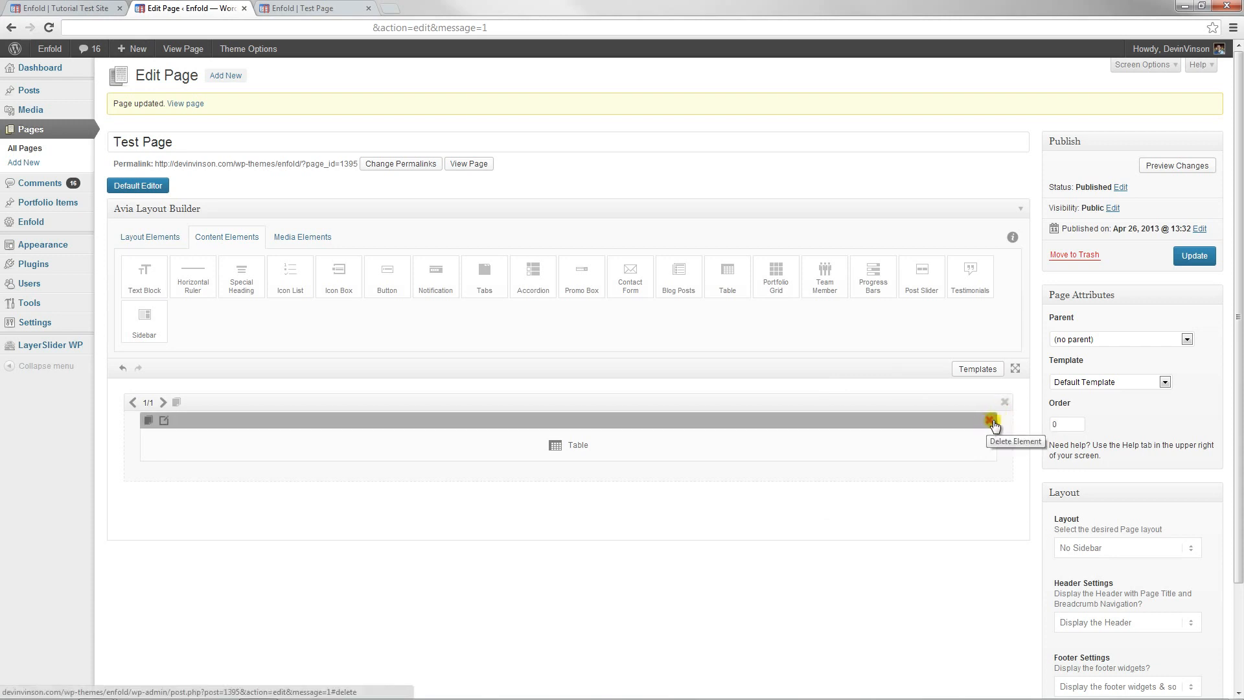
Delete the Table element and its 1/1 column from the layout
left_click(992, 422)
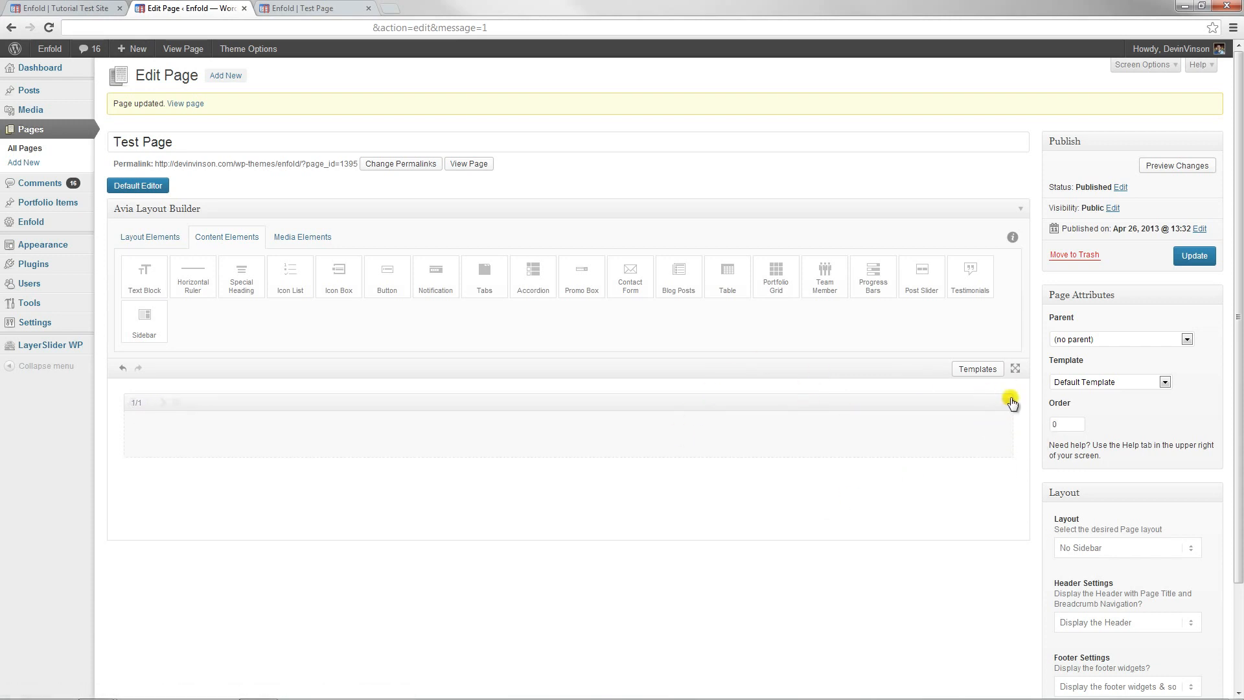
left_click(1012, 403)
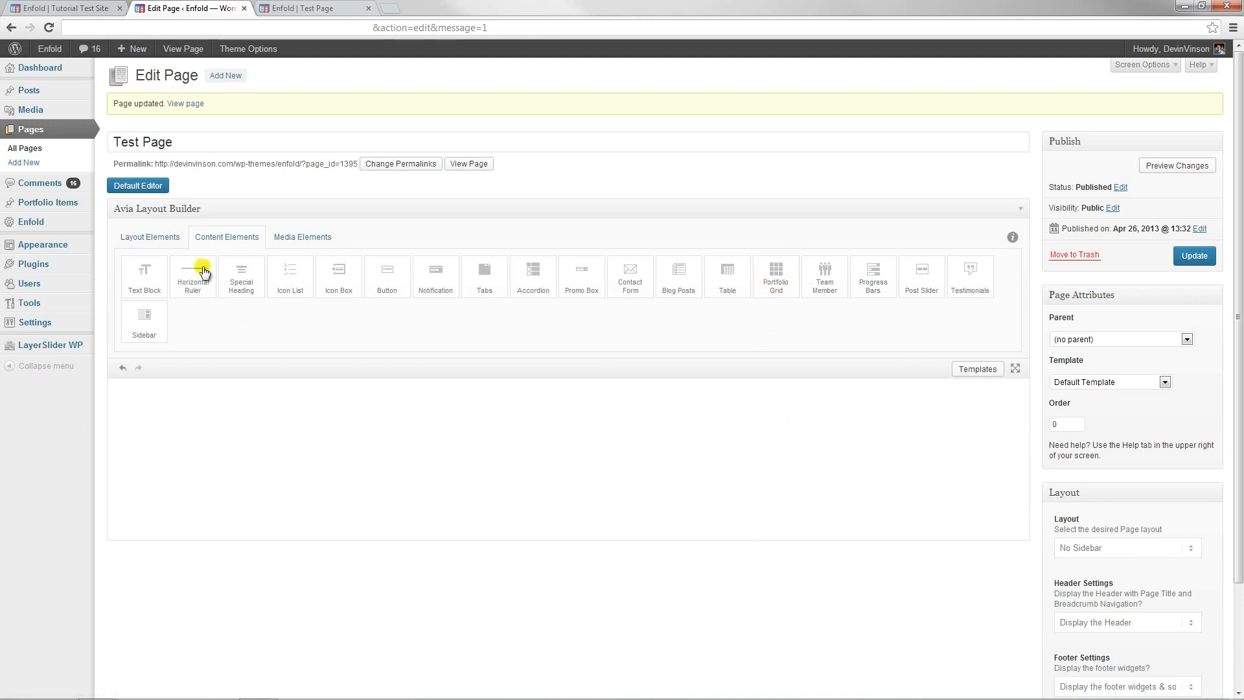
Add a 1/1 column to the layout and place a Portfolio Grid element inside it
left_click(152, 239)
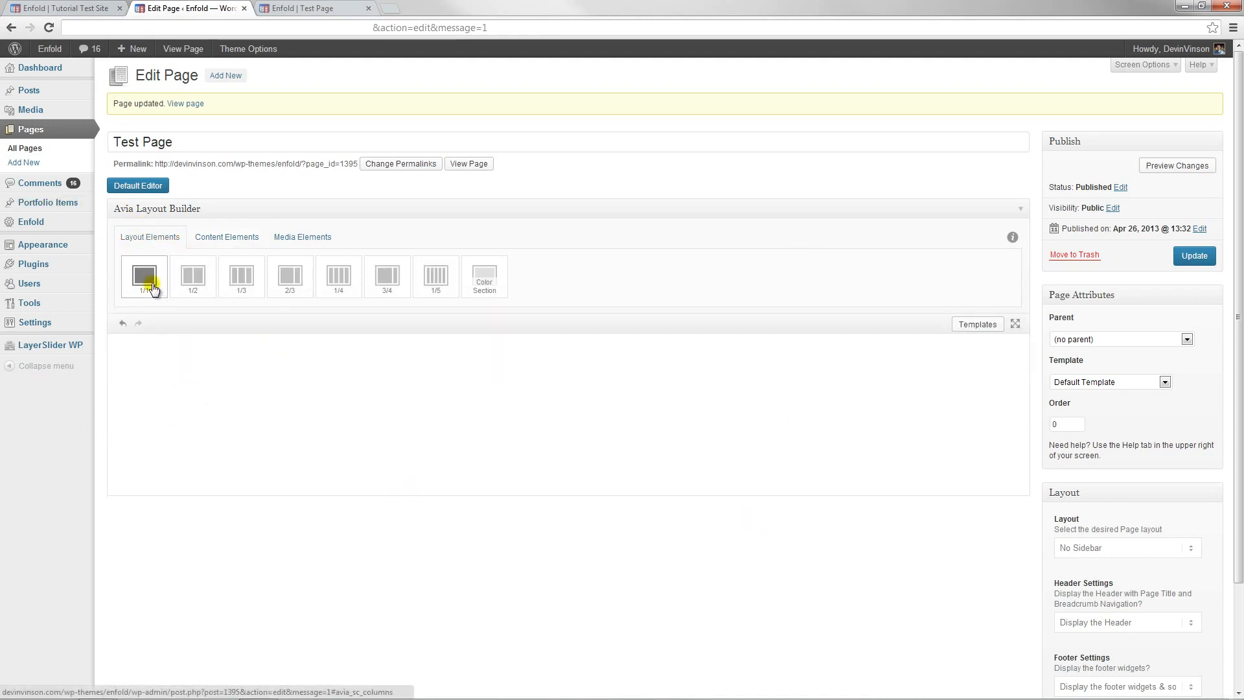
left_click_drag(144, 278, 235, 363)
left_click(214, 238)
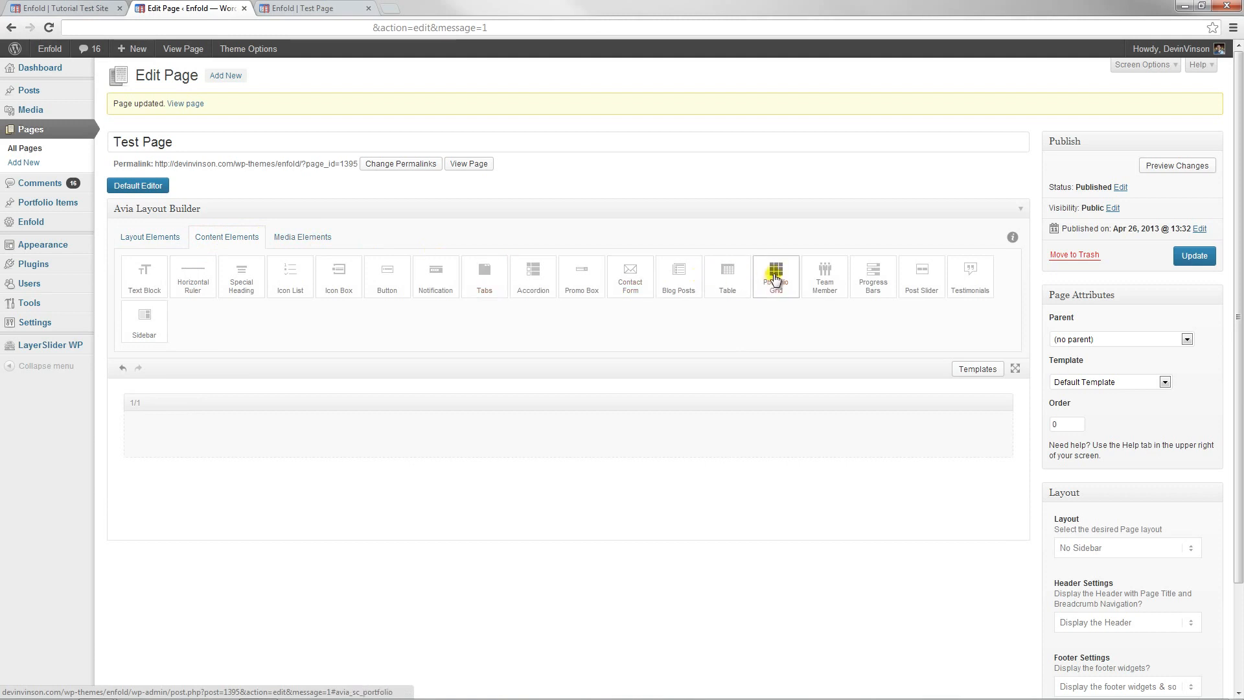
left_click_drag(775, 276, 745, 449)
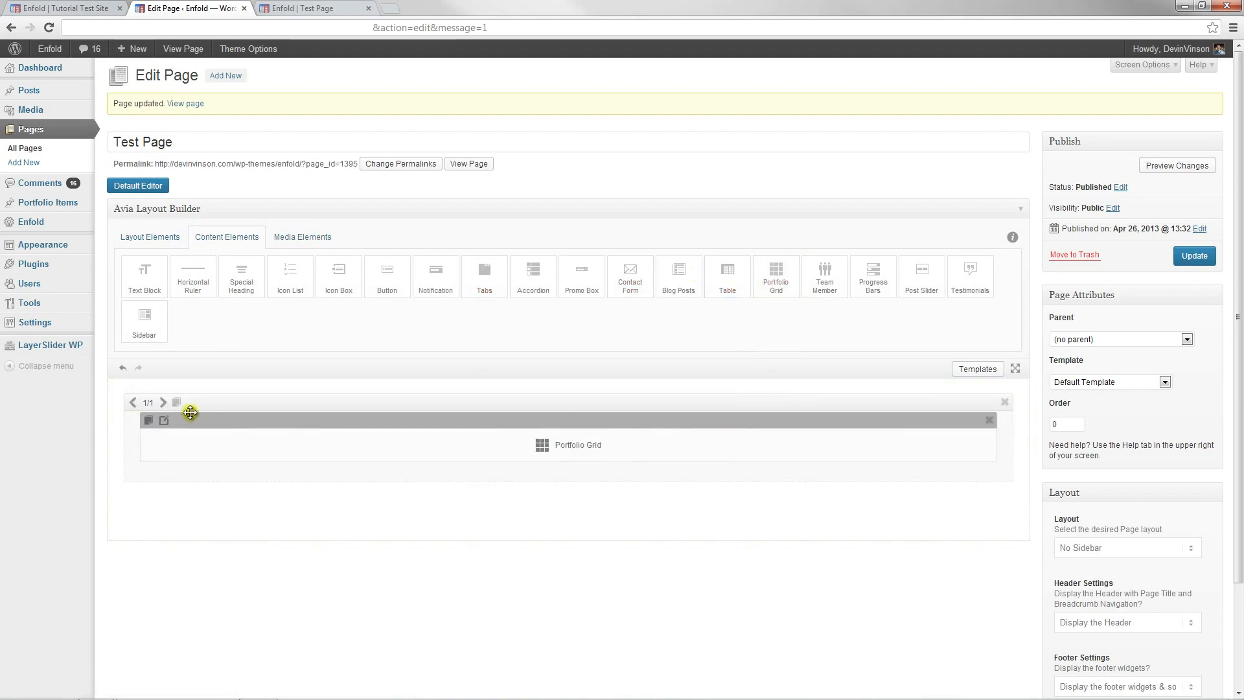
In the Portfolio Grid's settings, choose the VIDEO category, 2 Columns, and a post number of 4
left_click(166, 422)
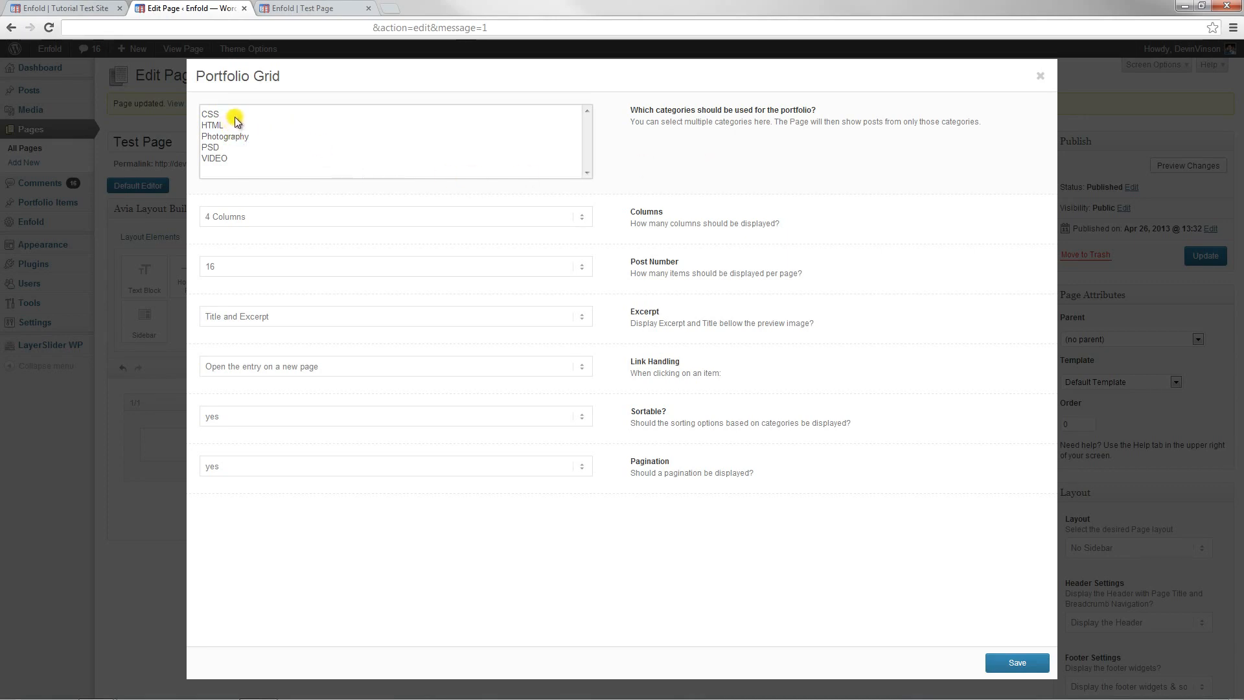
left_click_drag(240, 114, 236, 150)
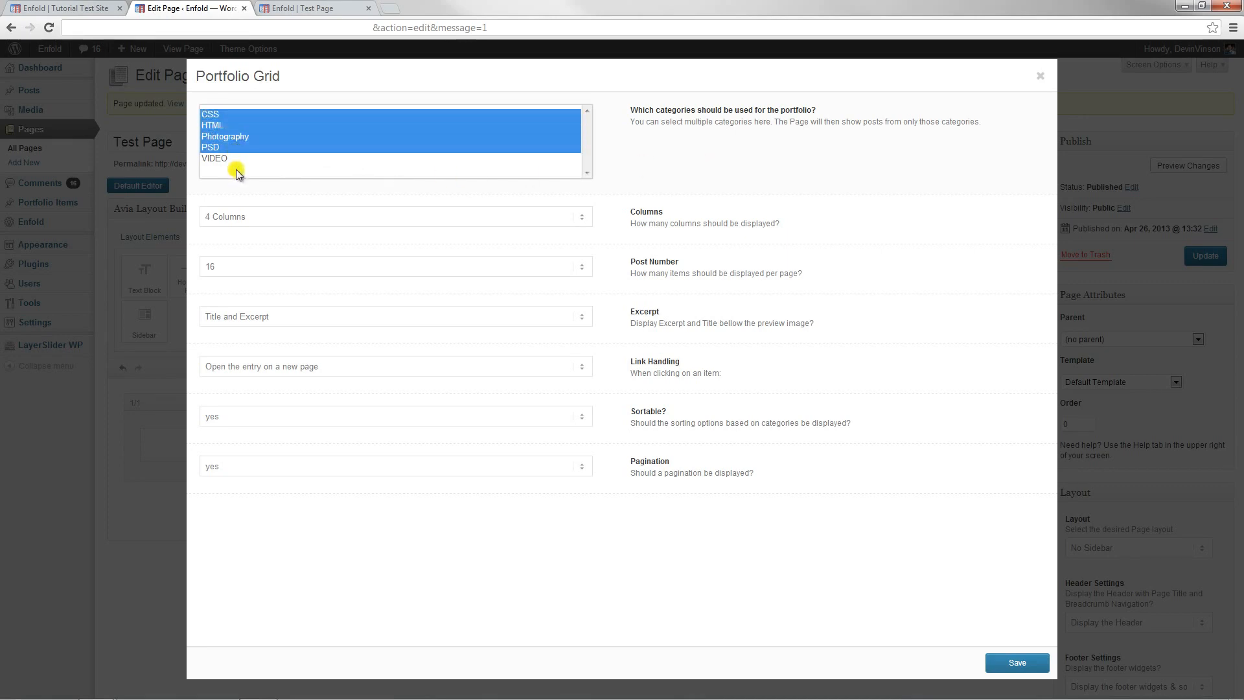
left_click(237, 158)
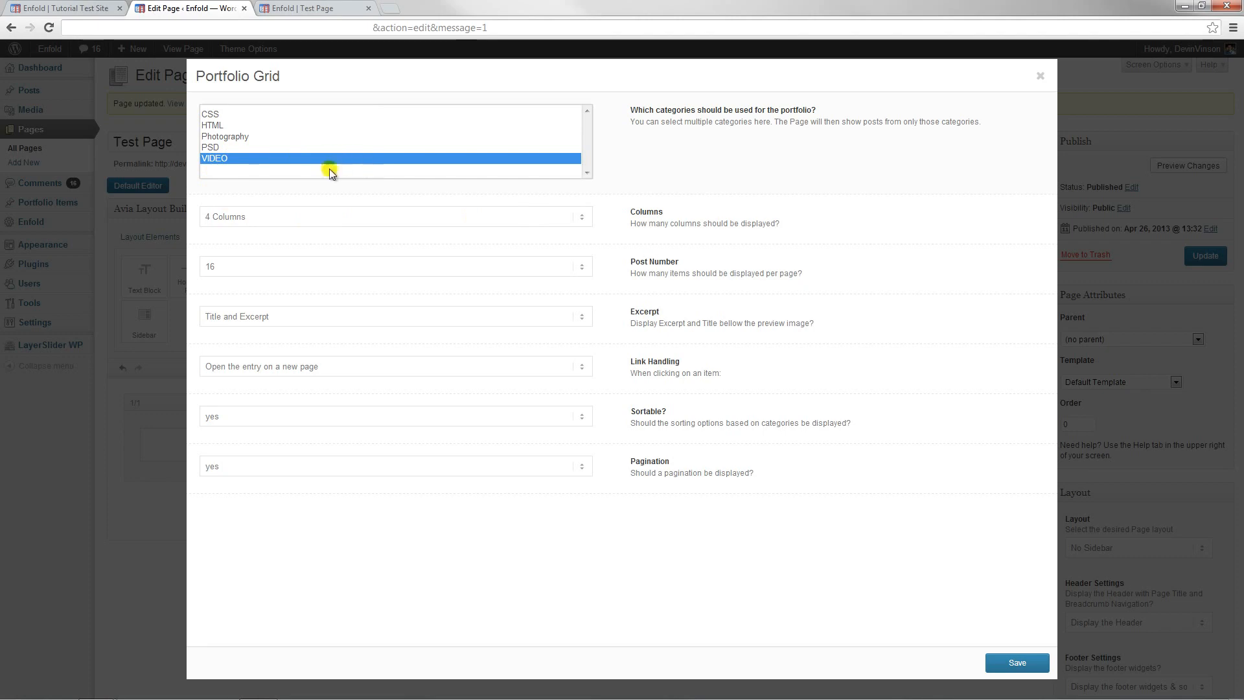
left_click(514, 214)
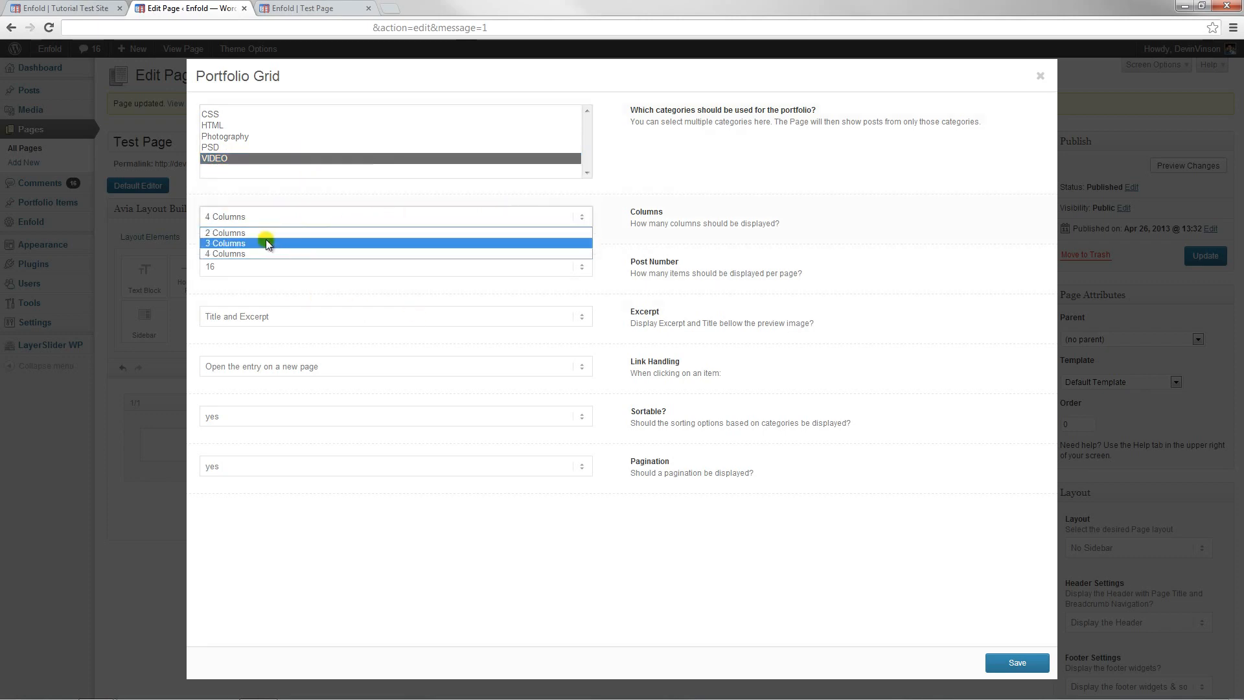
left_click(278, 233)
left_click(280, 265)
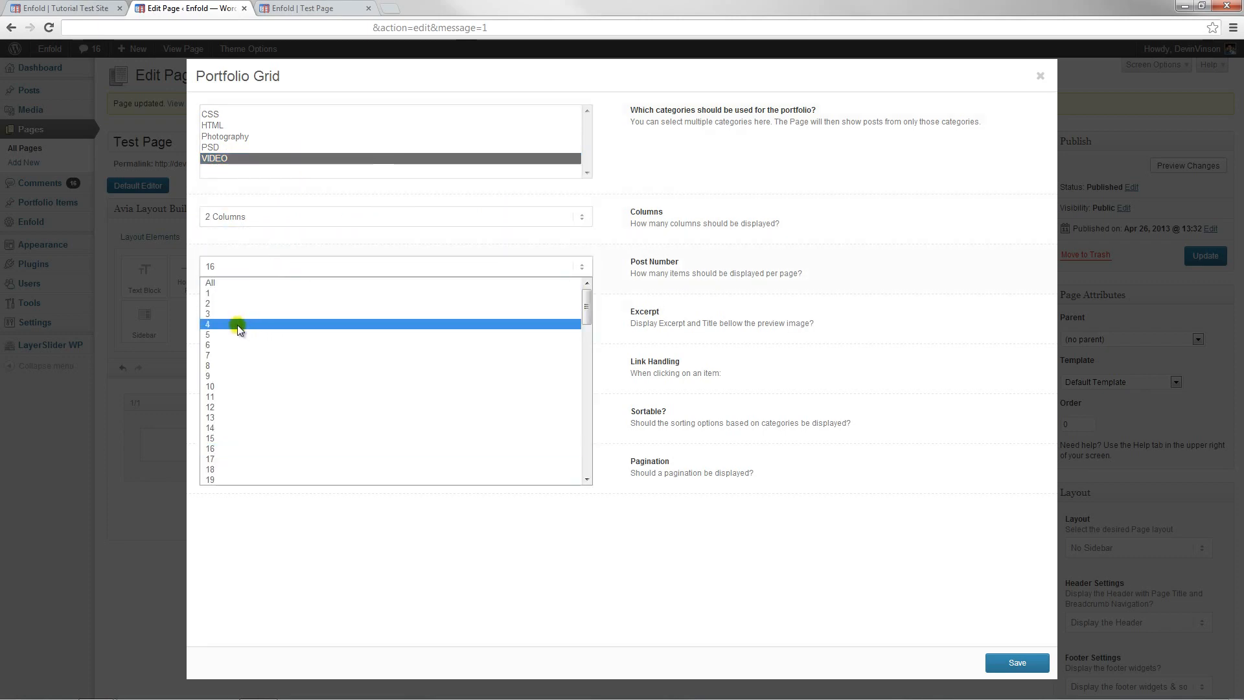
left_click(237, 325)
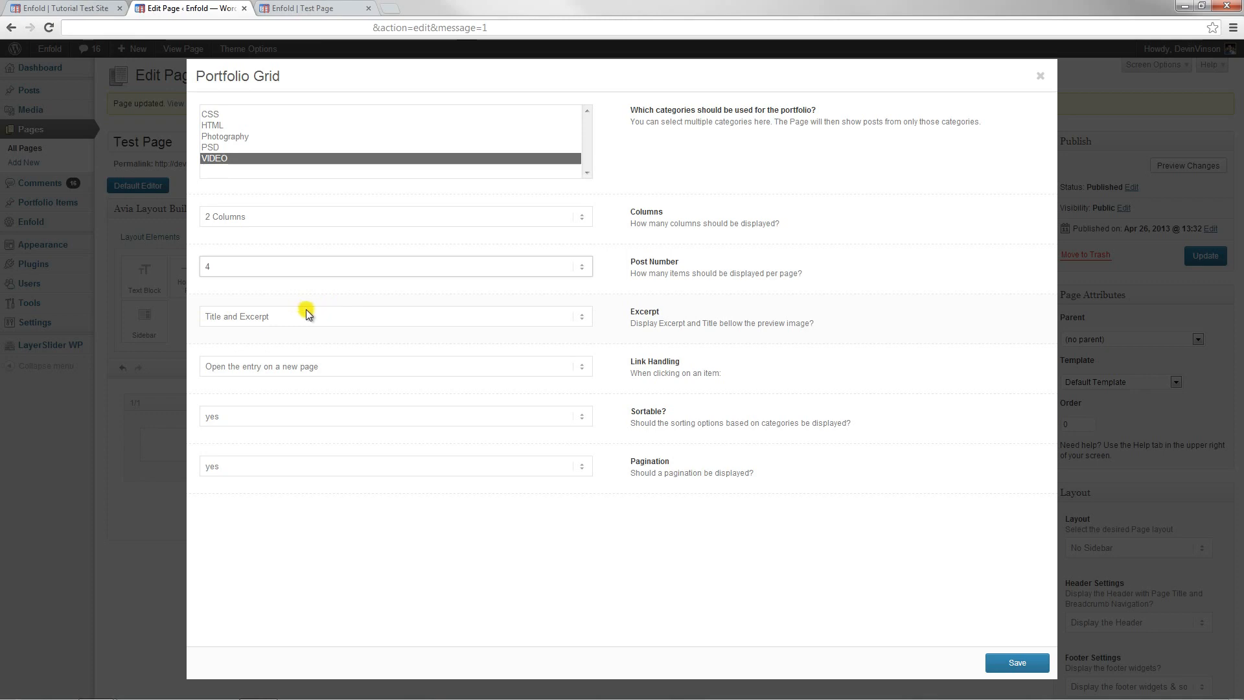
Set the portfolio Excerpt to "Only Title", look through the Link Handling and Sortable choices without changing them, and save the grid
left_click(306, 311)
left_click(233, 342)
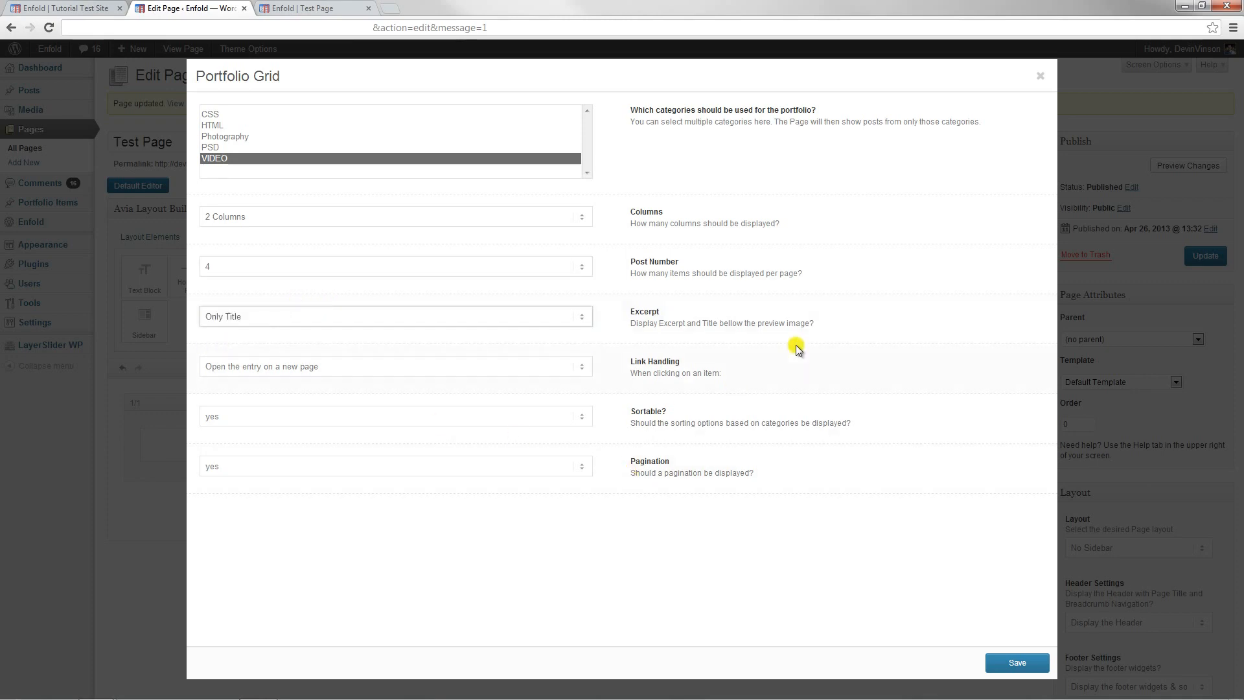
left_click(336, 361)
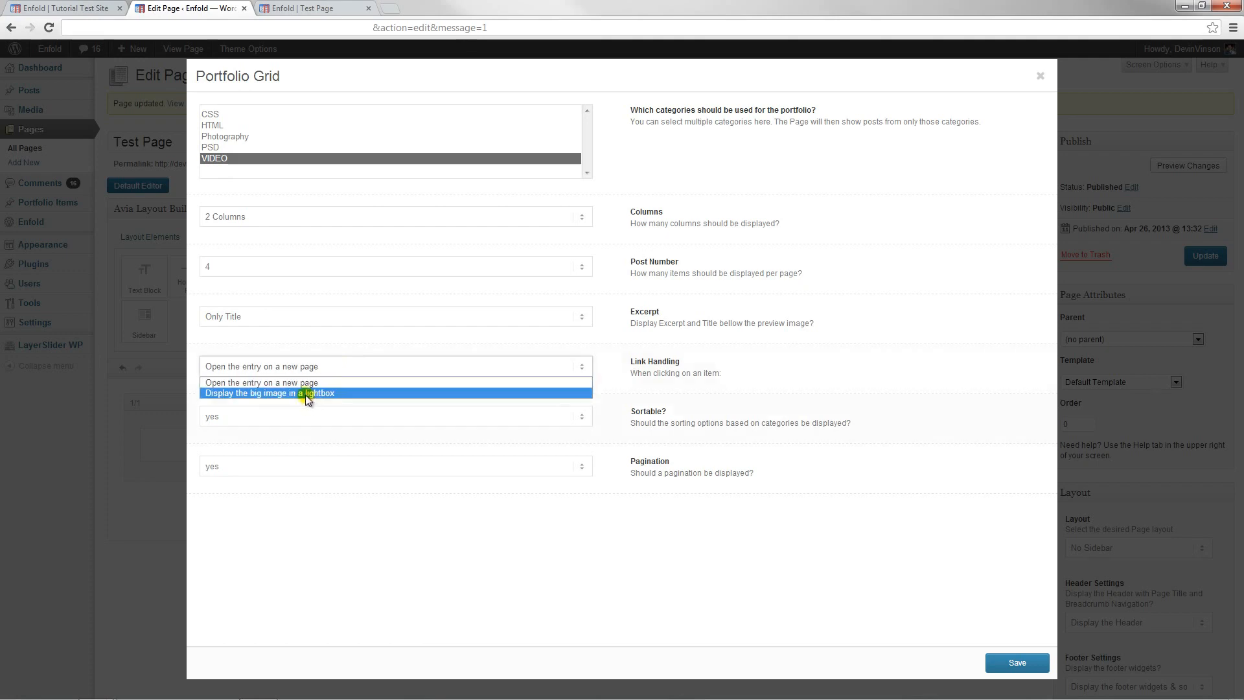
left_click(869, 383)
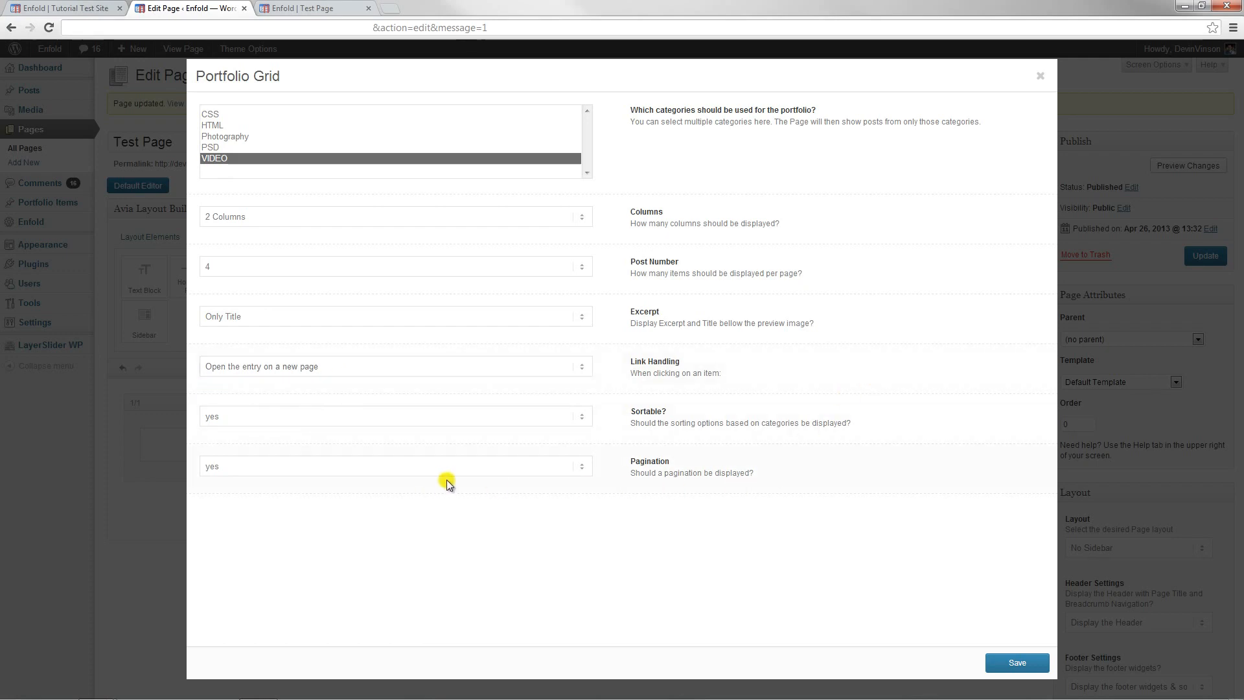
left_click(537, 433)
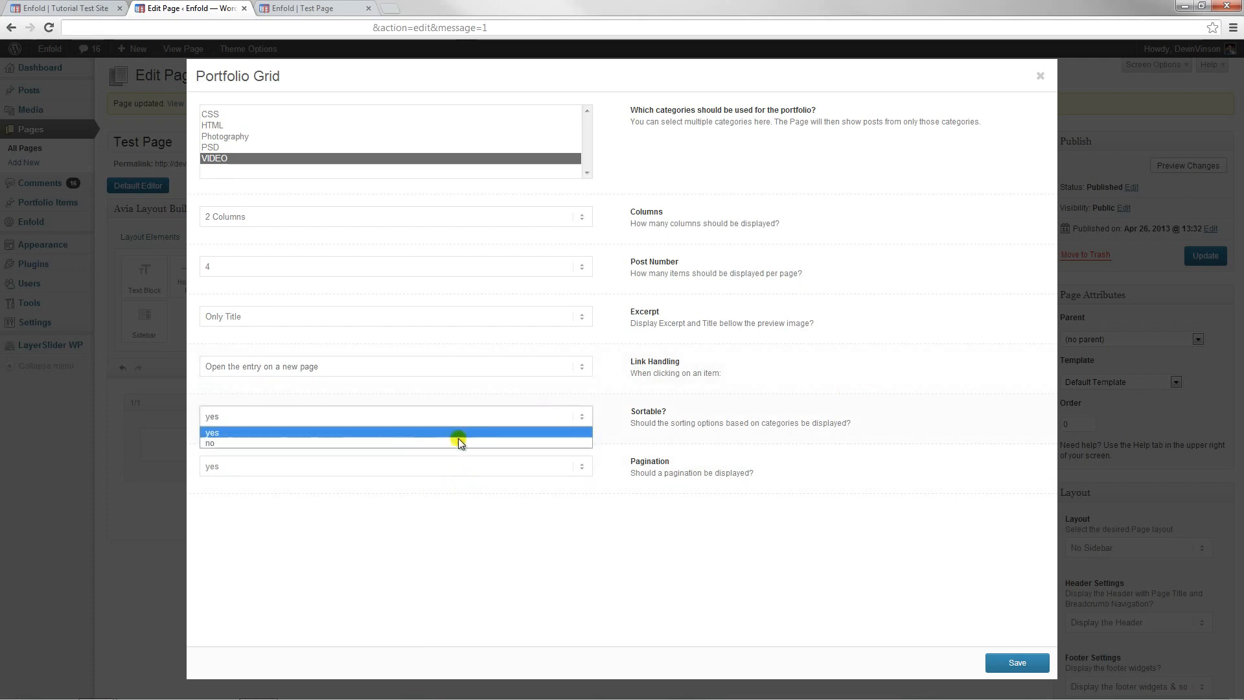
left_click(795, 427)
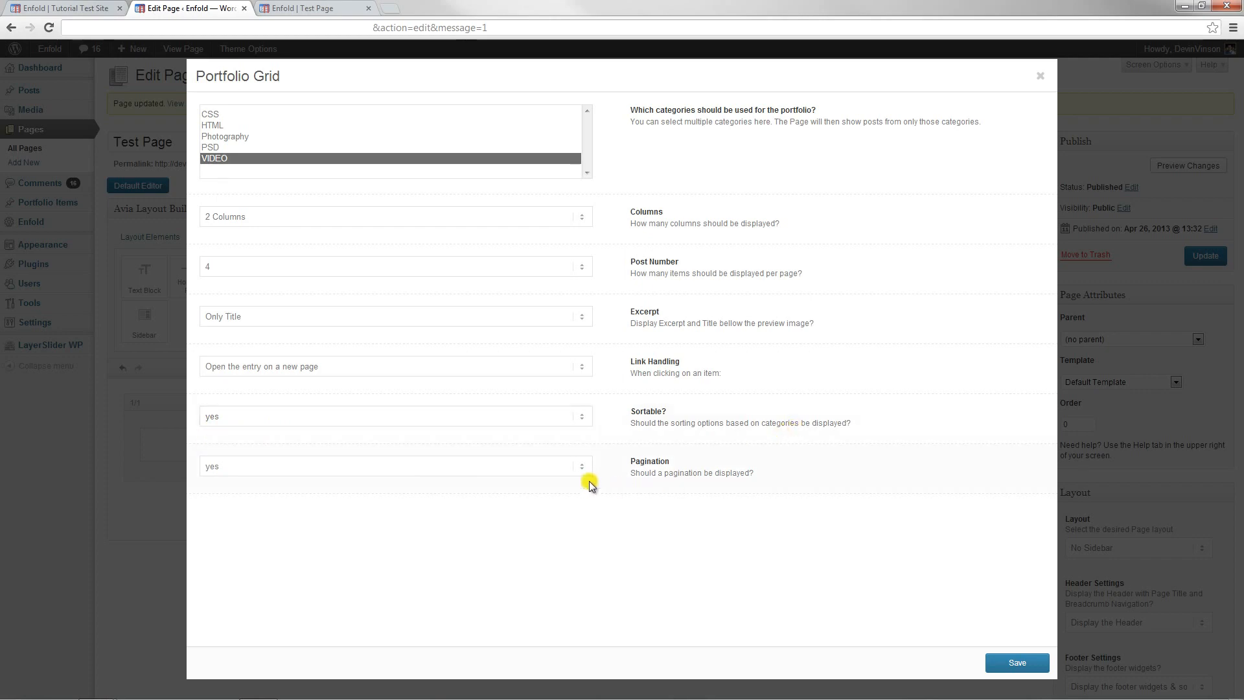
left_click(1004, 654)
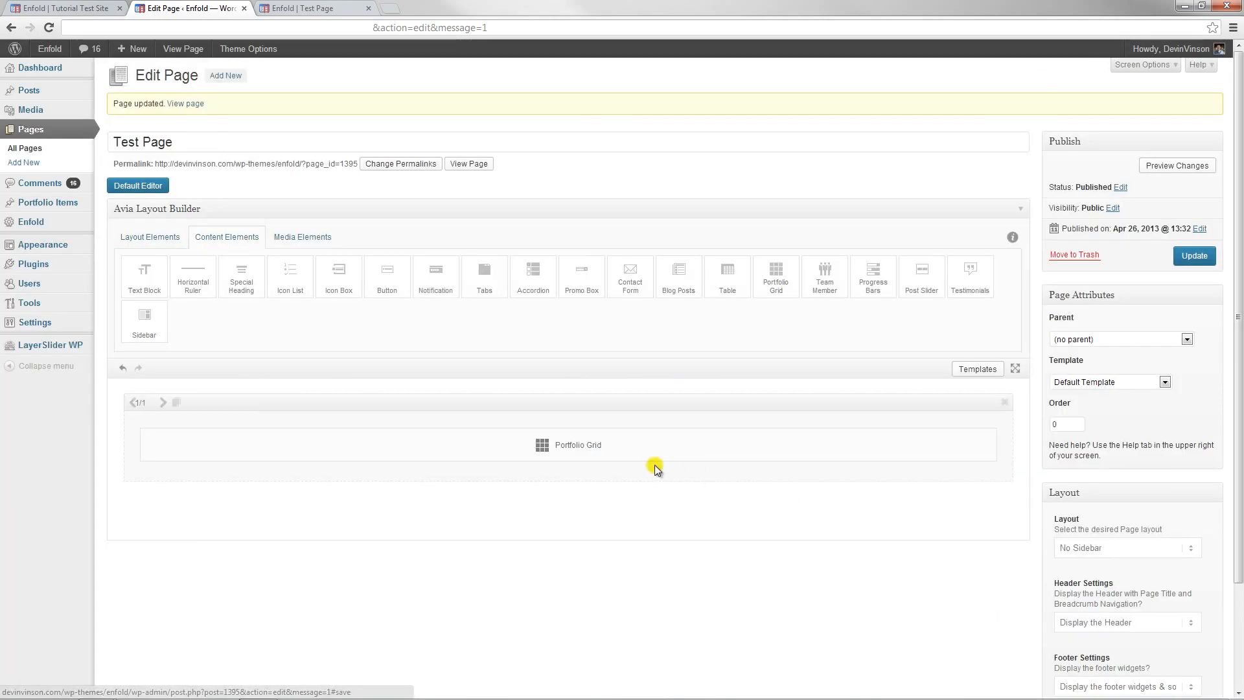
Delete the 1/1 column holding the Portfolio Grid and place a Team Member element directly in the empty layout
mouse_move(586, 445)
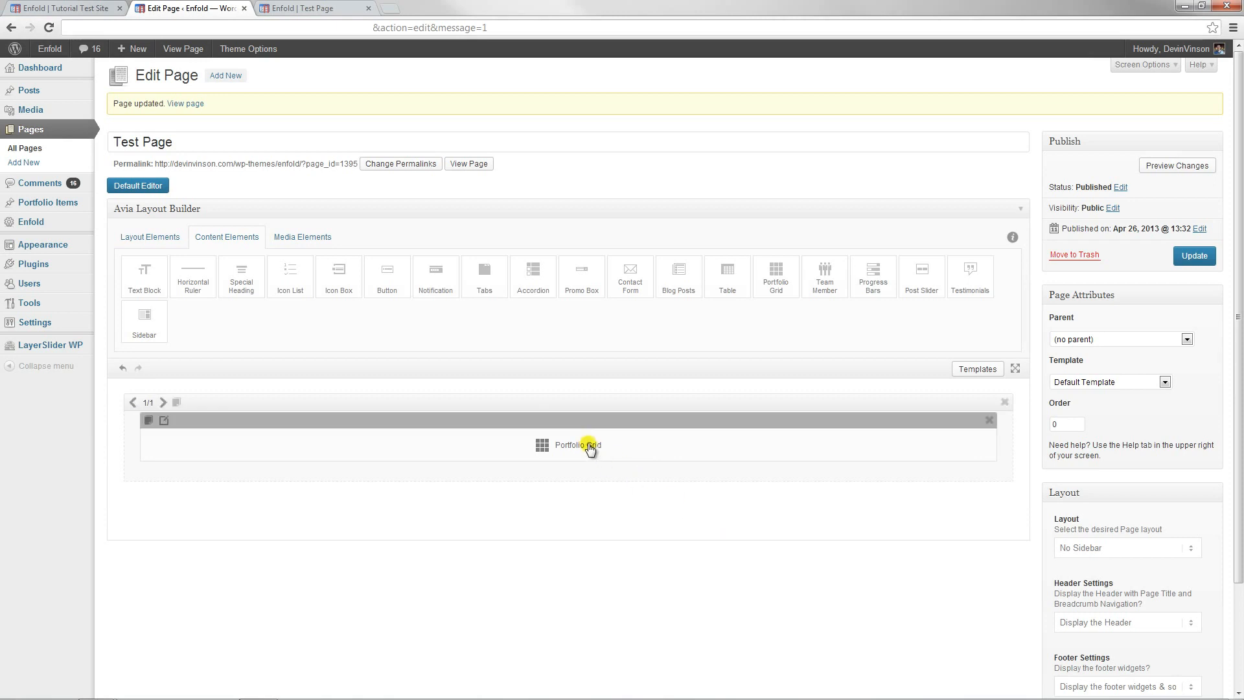
left_click(1004, 402)
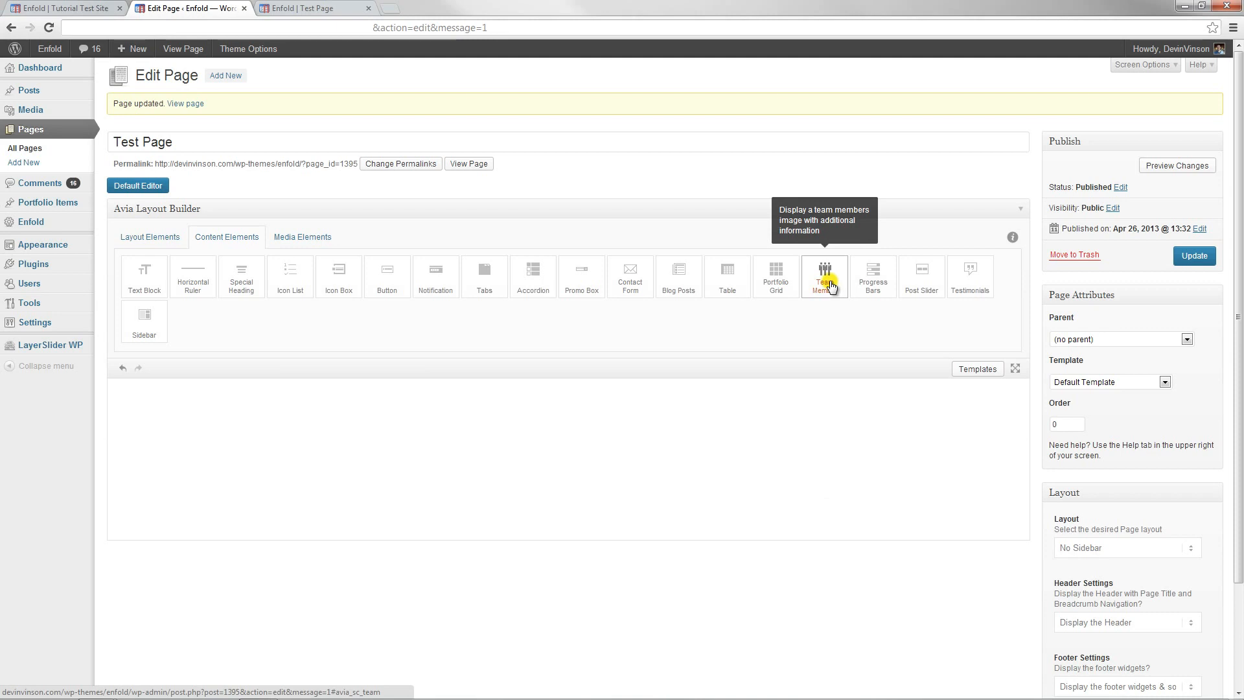
left_click_drag(829, 285, 767, 436)
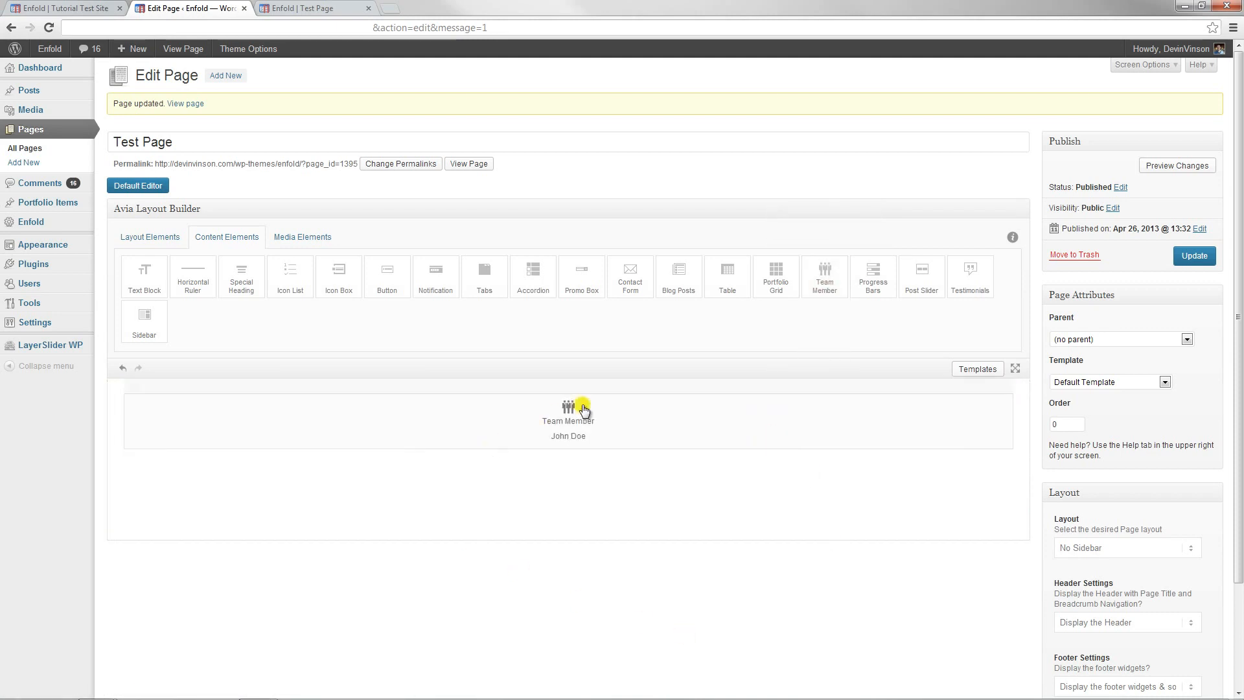
mouse_move(582, 408)
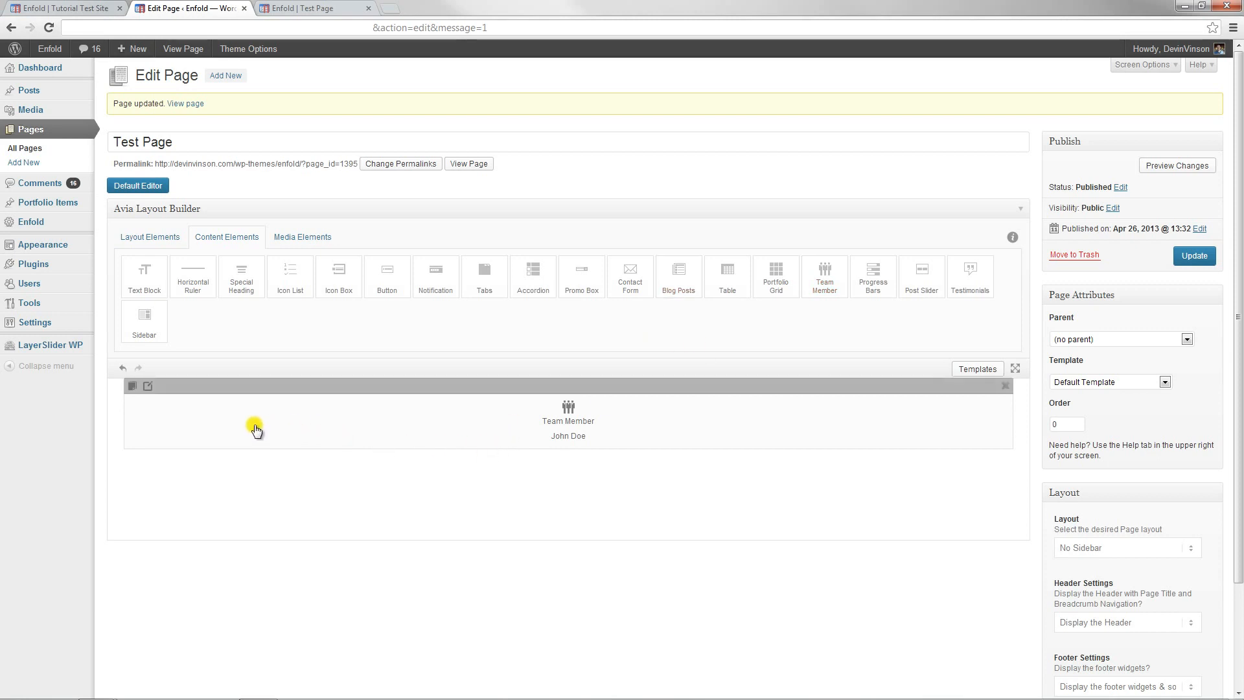
Open the Team Member element's settings and enter President as the job title
left_click(150, 387)
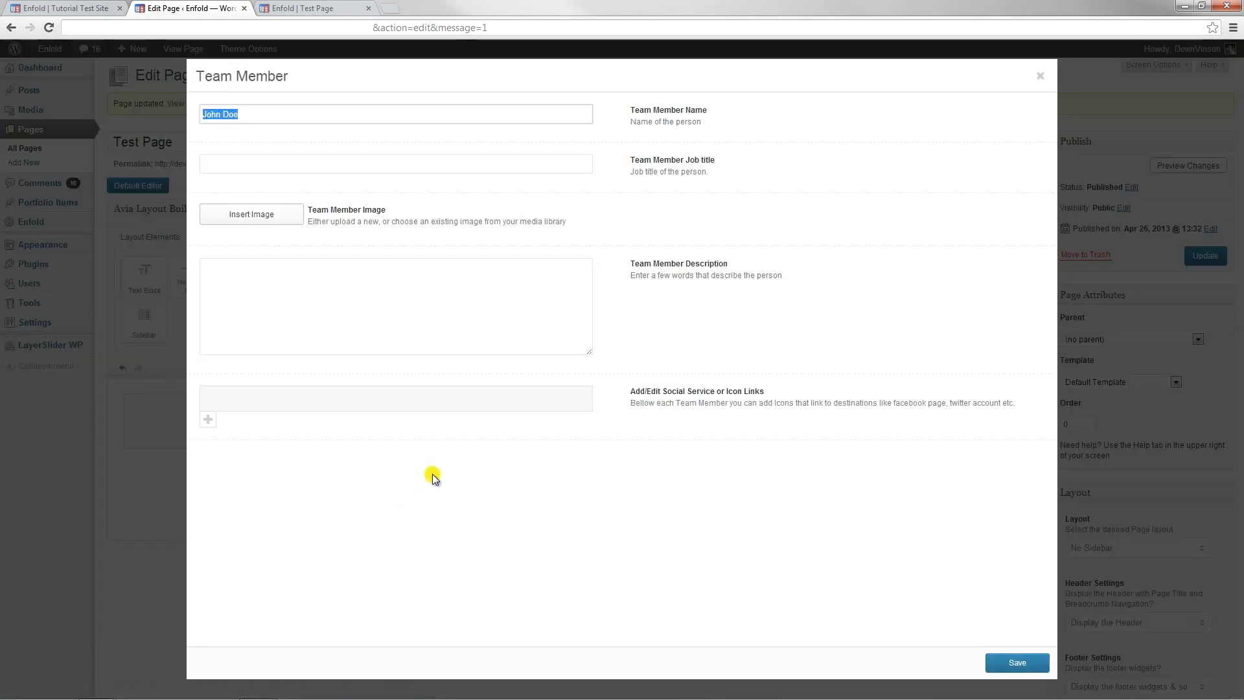
left_click(780, 175)
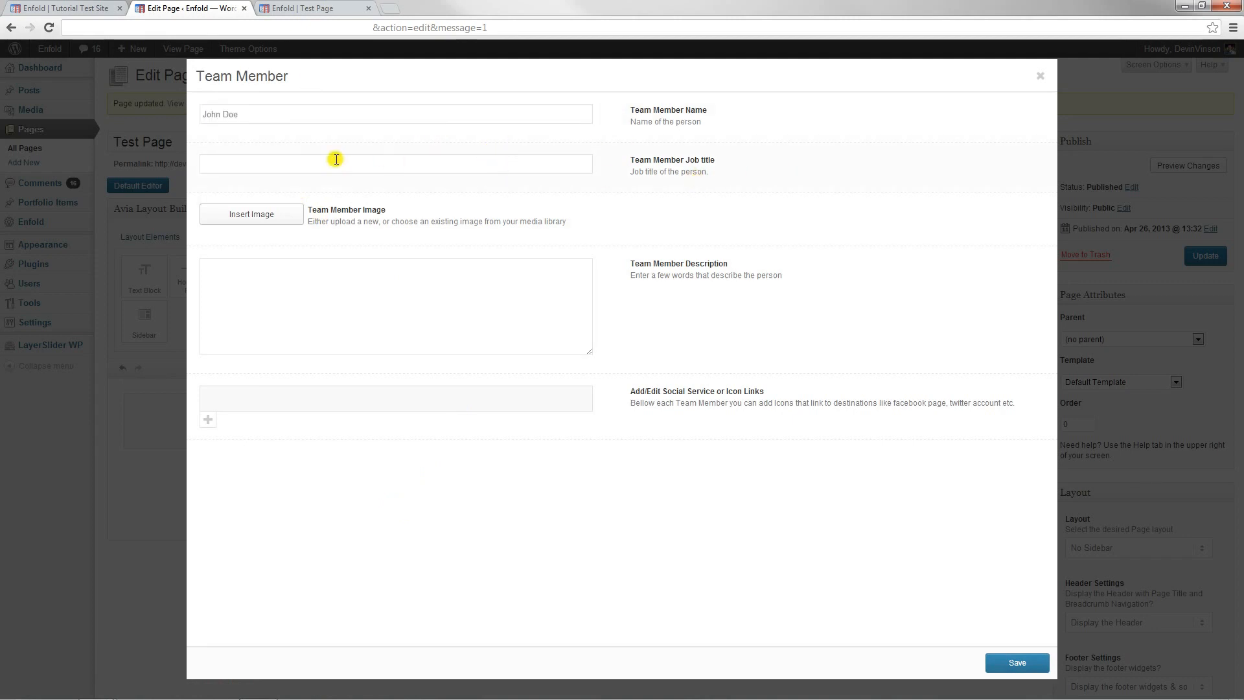
left_click(284, 161)
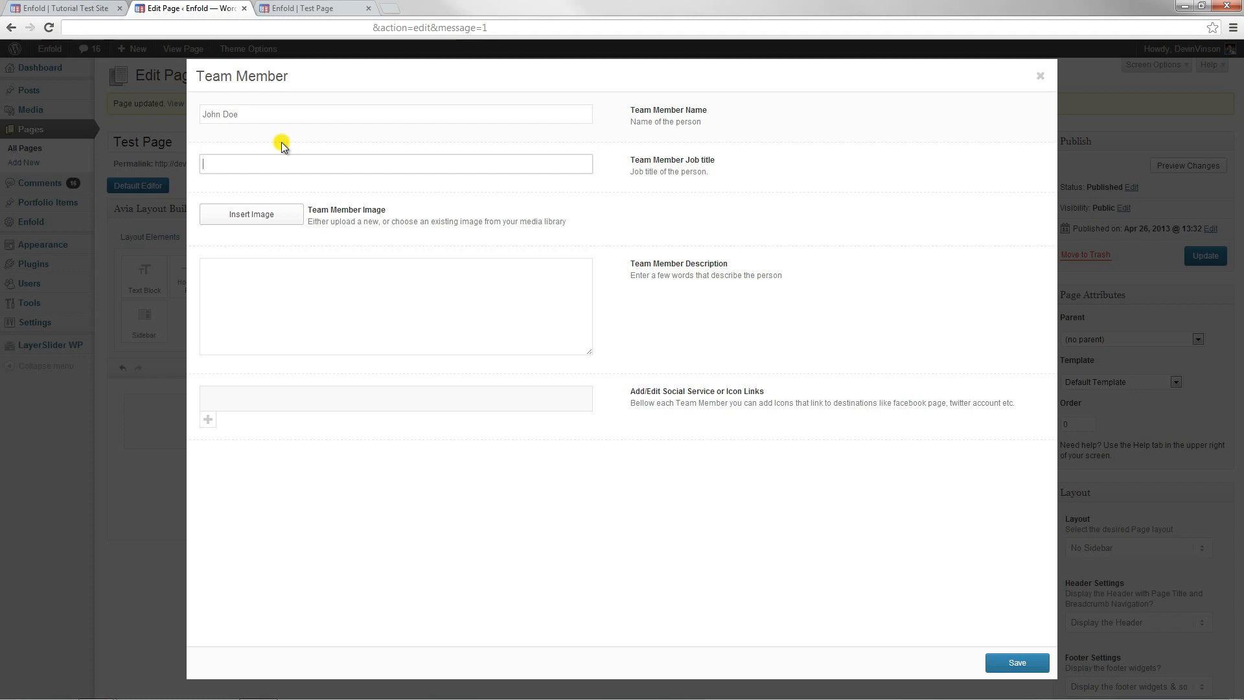
type("President")
left_click(674, 192)
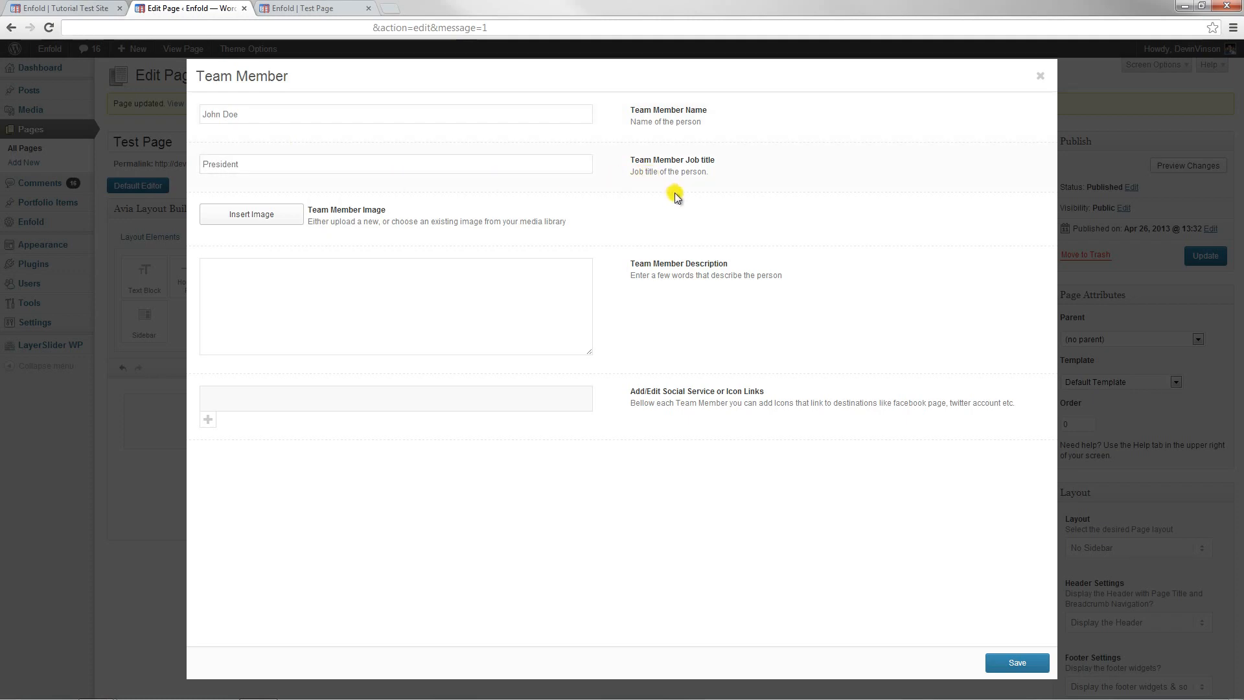
Insert the wasp photo from the media library as the team member image and enter the description "Description text!"
left_click(242, 213)
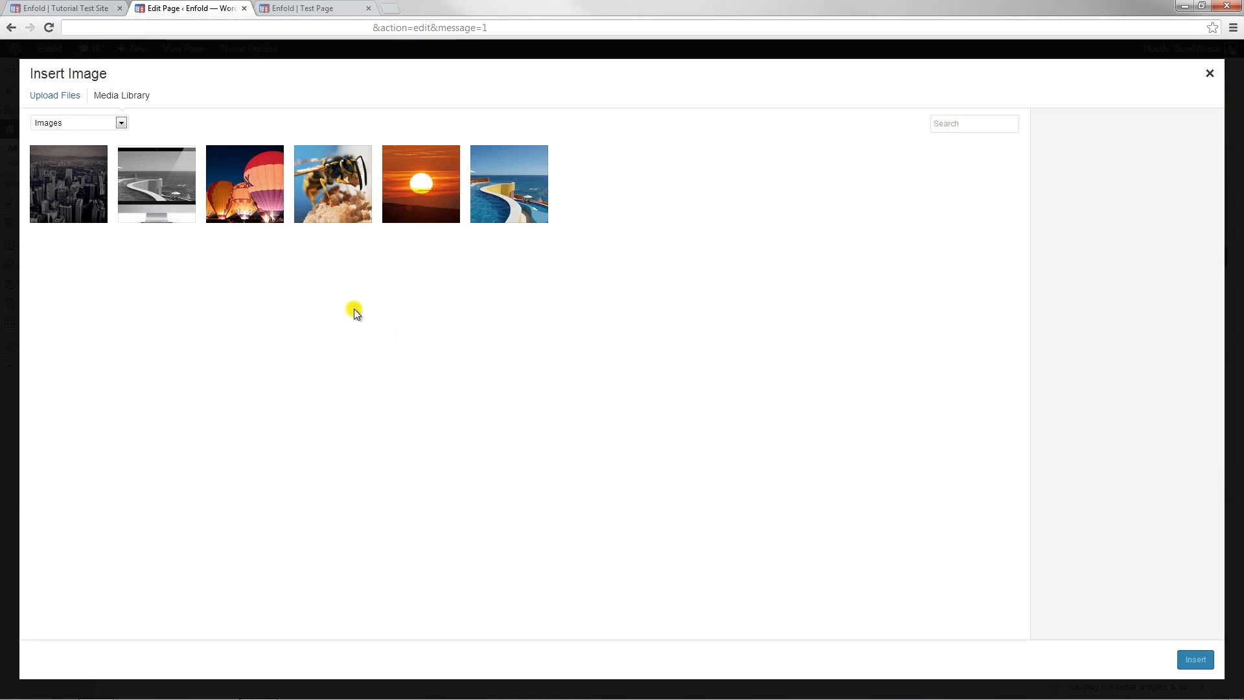
left_click(351, 193)
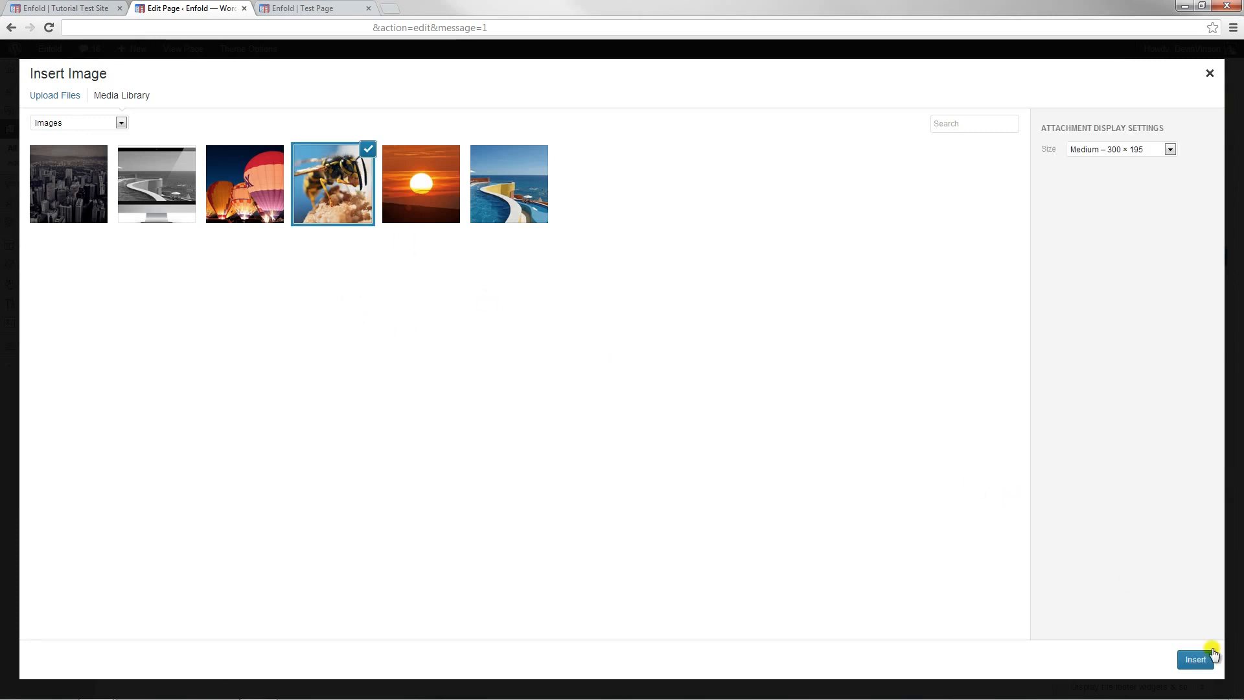
left_click(1198, 661)
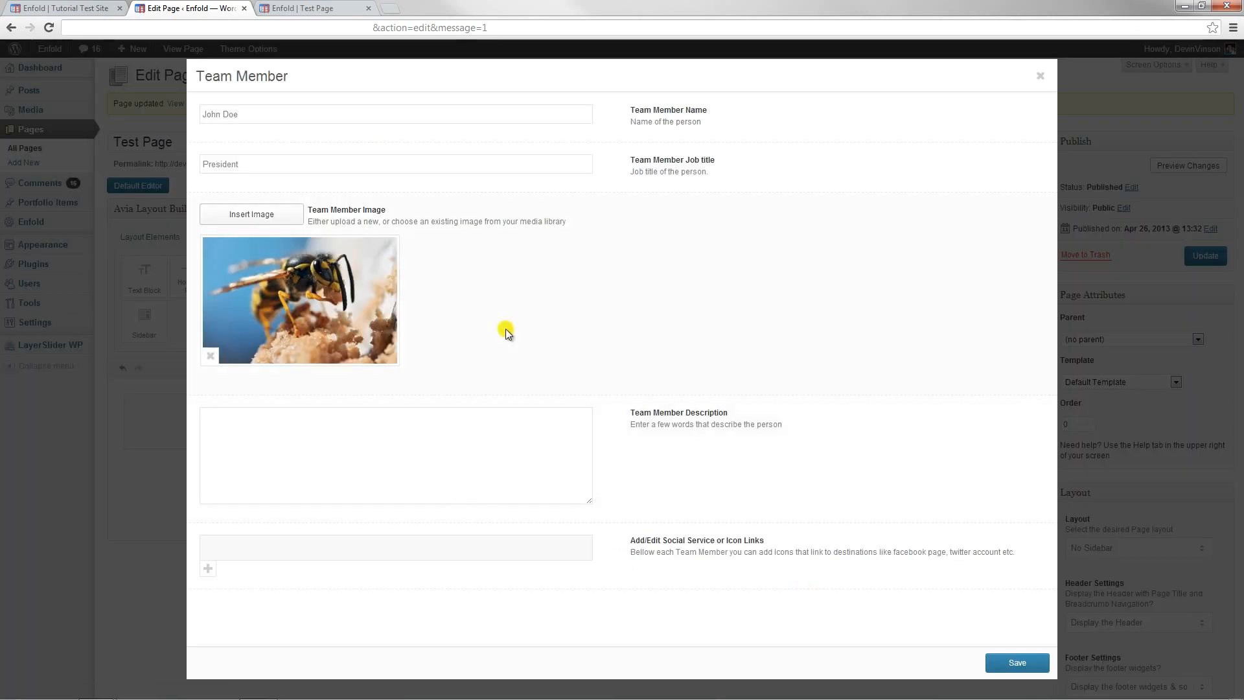
left_click(412, 443)
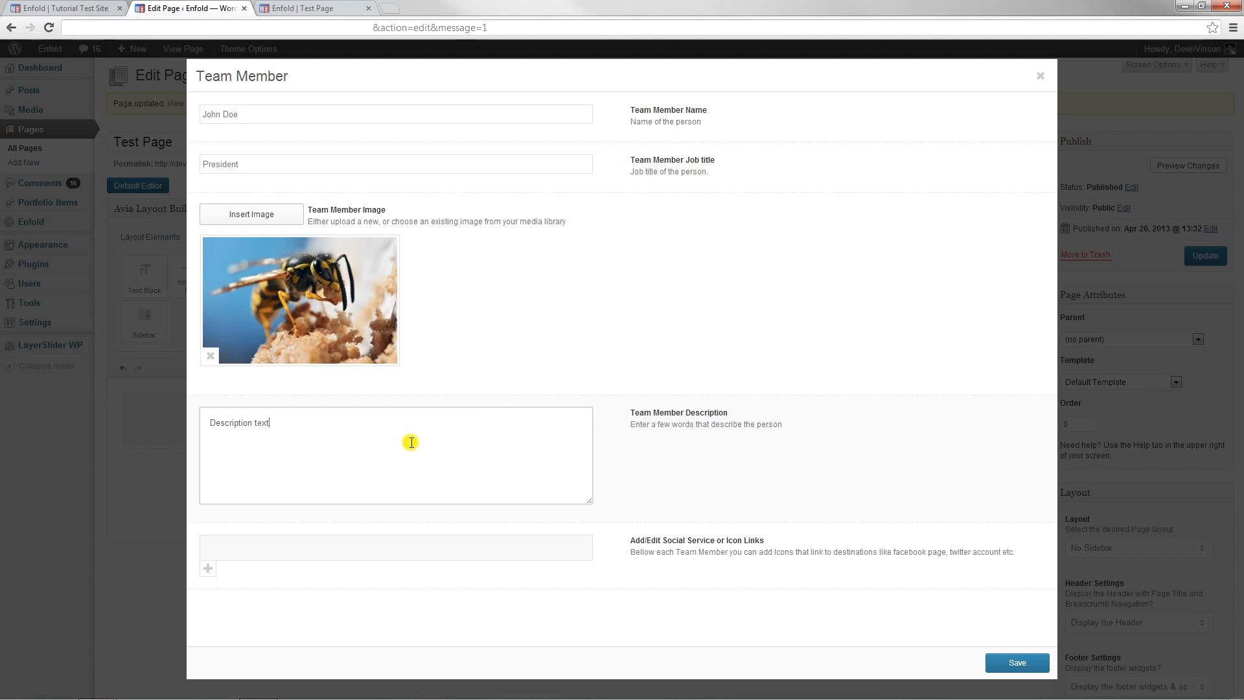
left_click(806, 447)
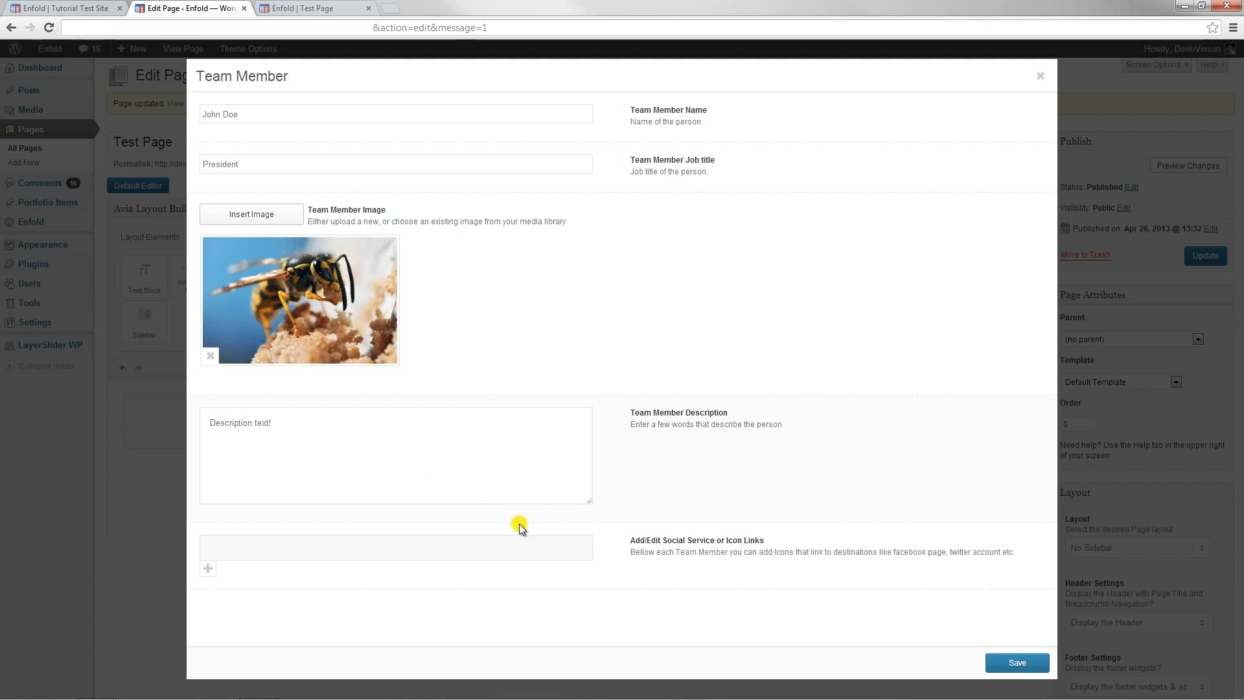
left_click(207, 569)
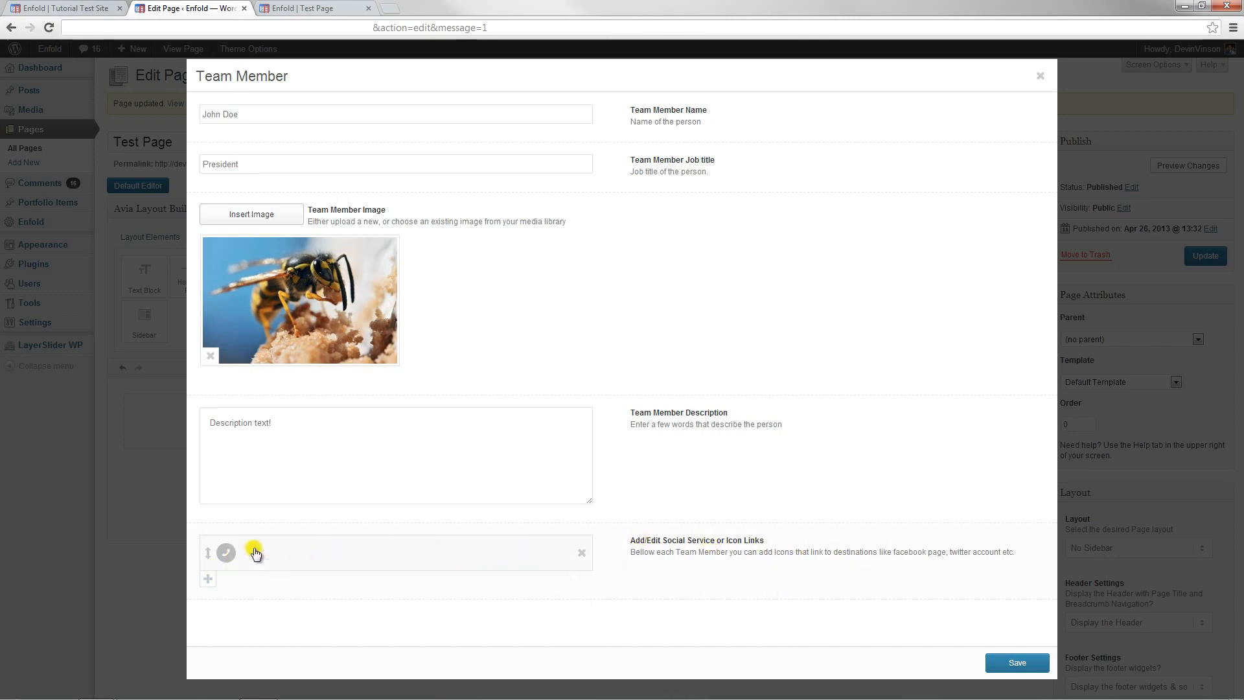
left_click(228, 549)
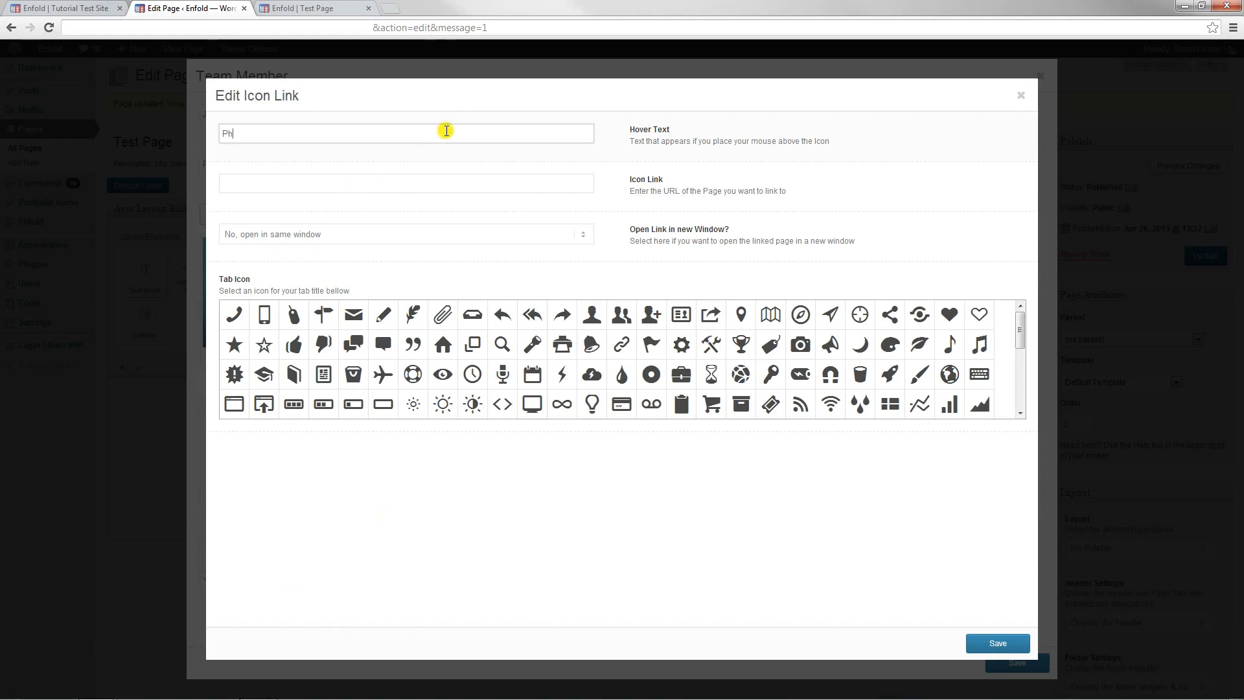
left_click(450, 186)
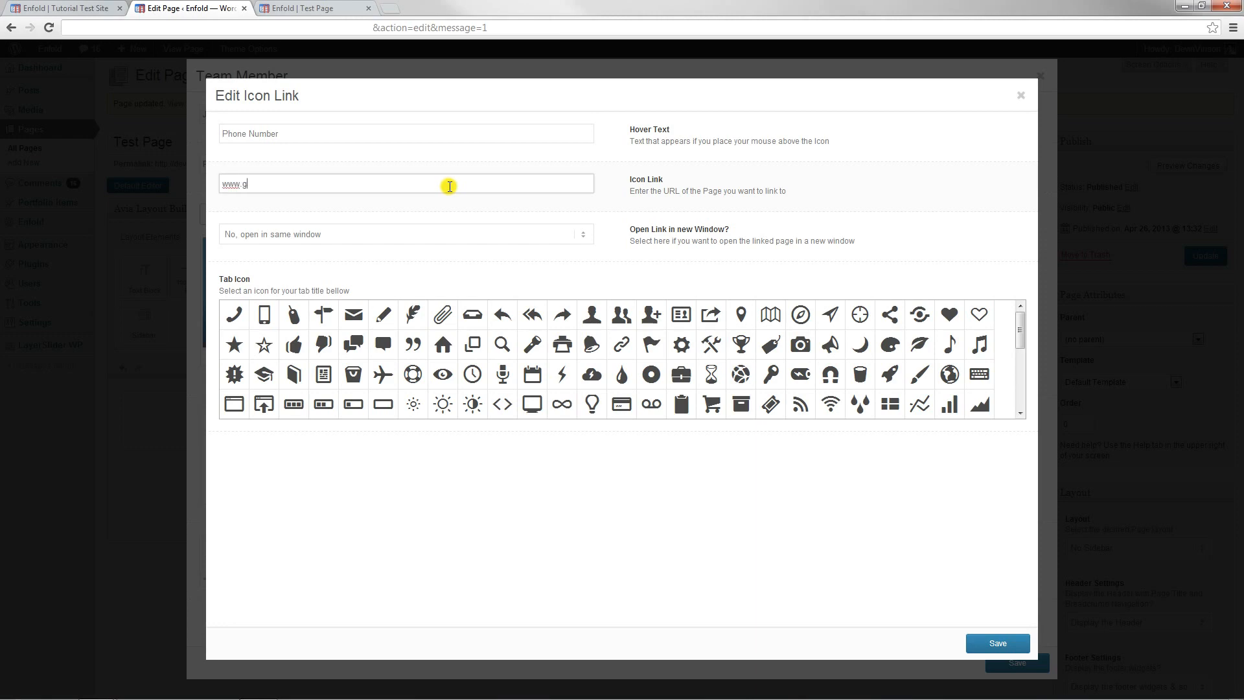
left_click(456, 234)
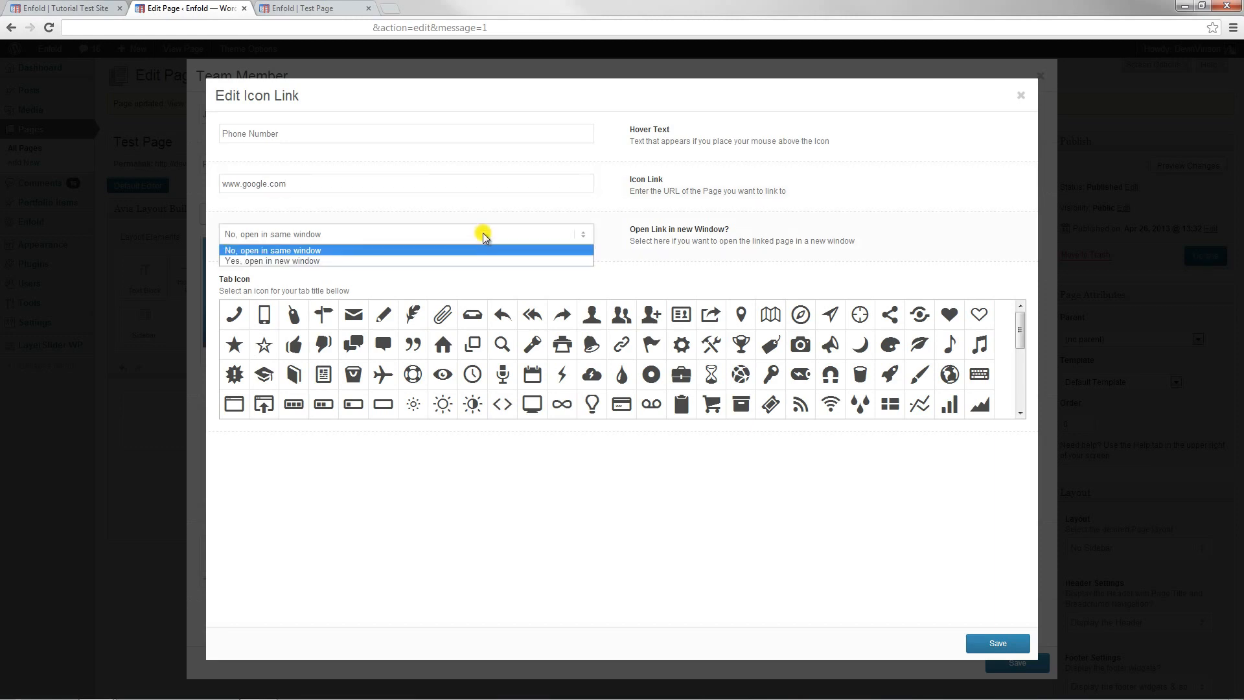
left_click(325, 261)
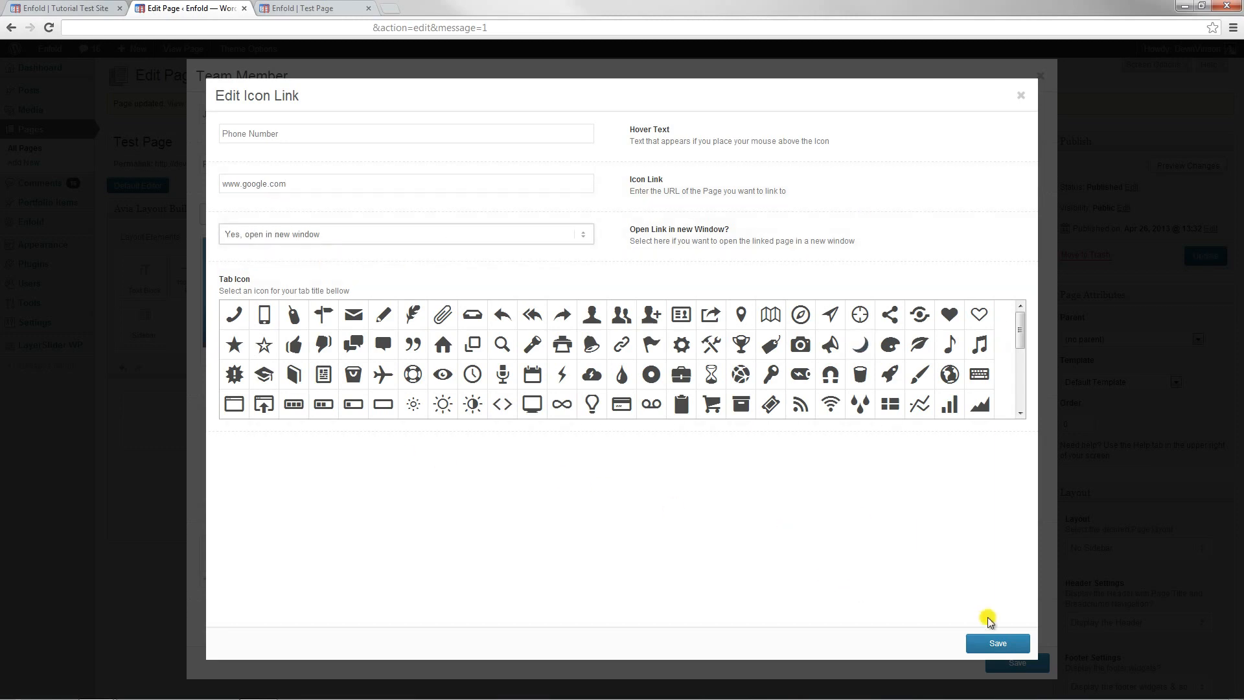
left_click(984, 648)
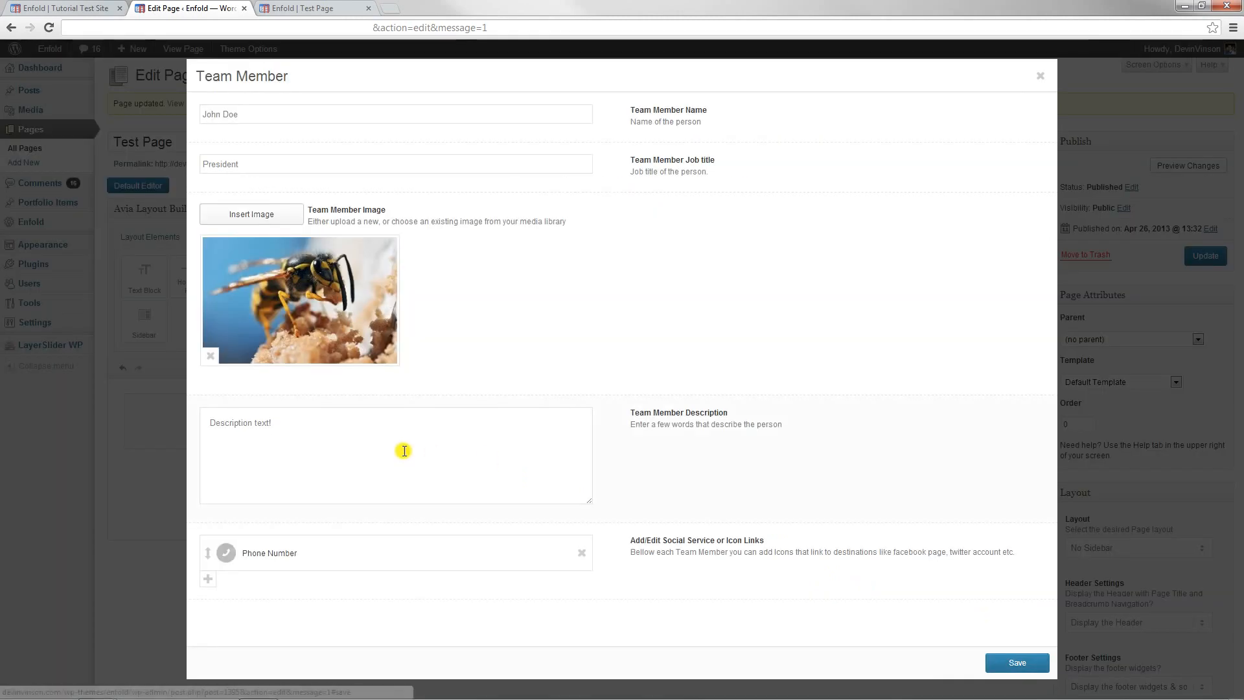
Add two more blank icon links to the team member, save the element, and check its preview in the layout
left_click(209, 578)
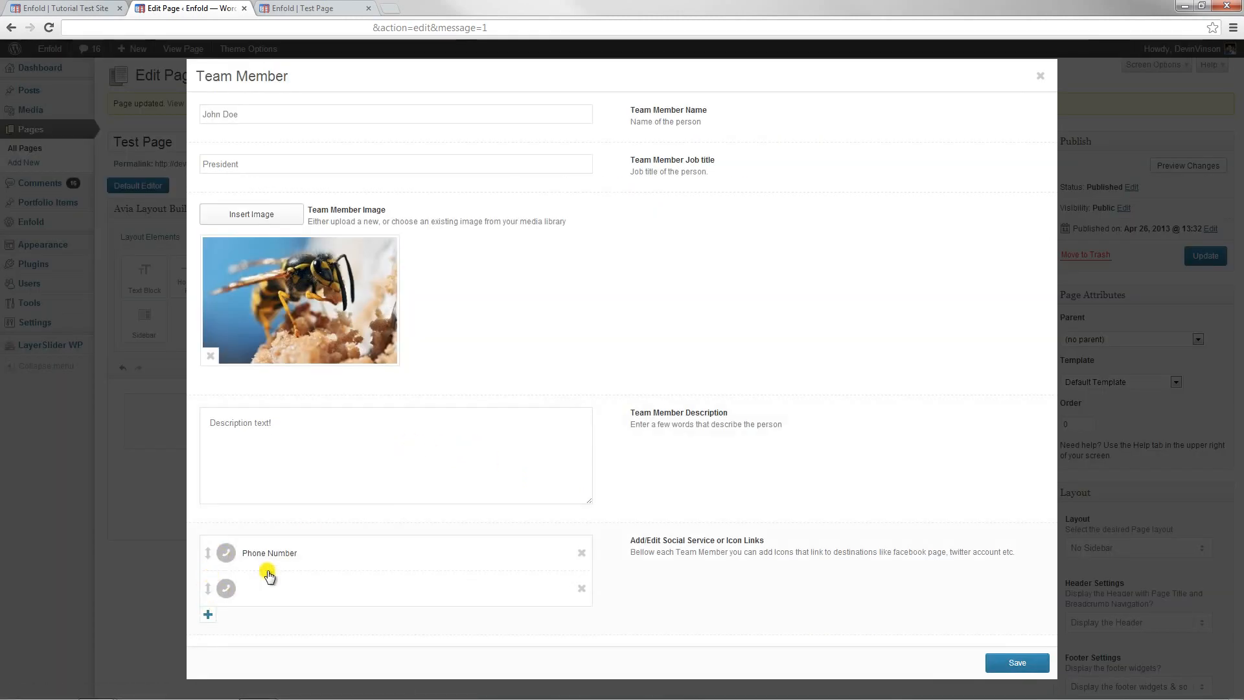
left_click(207, 616)
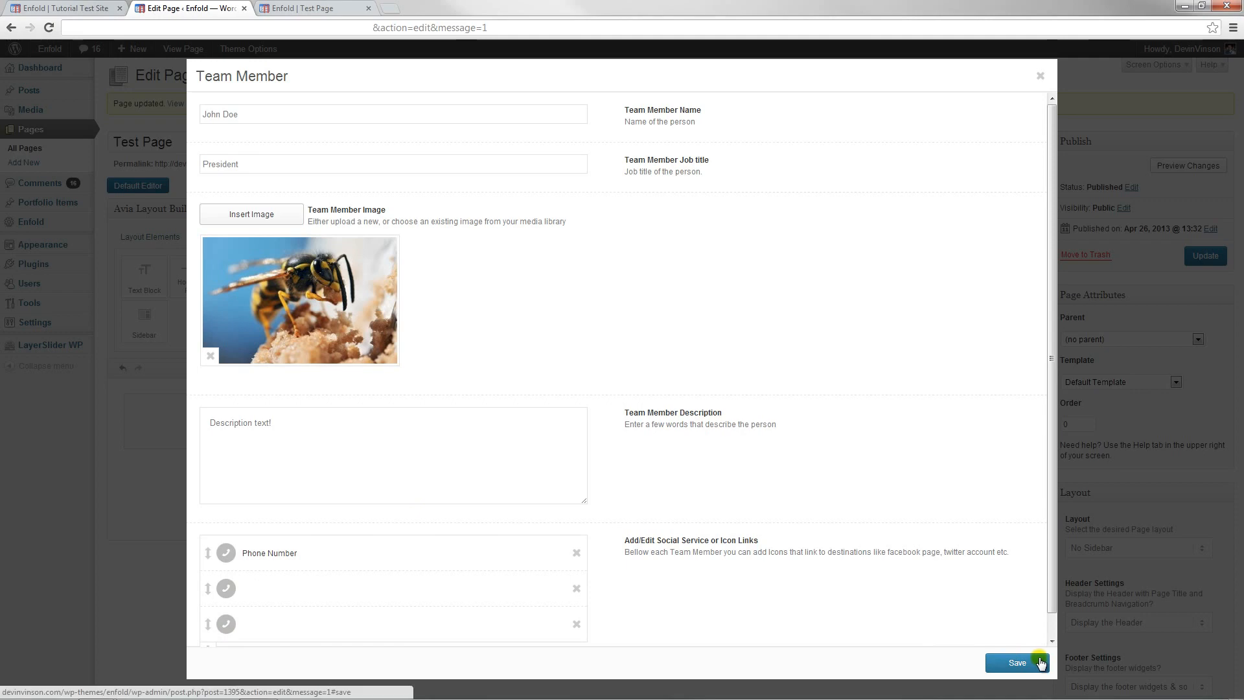
left_click(1017, 662)
scroll(457, 340, "down", 2)
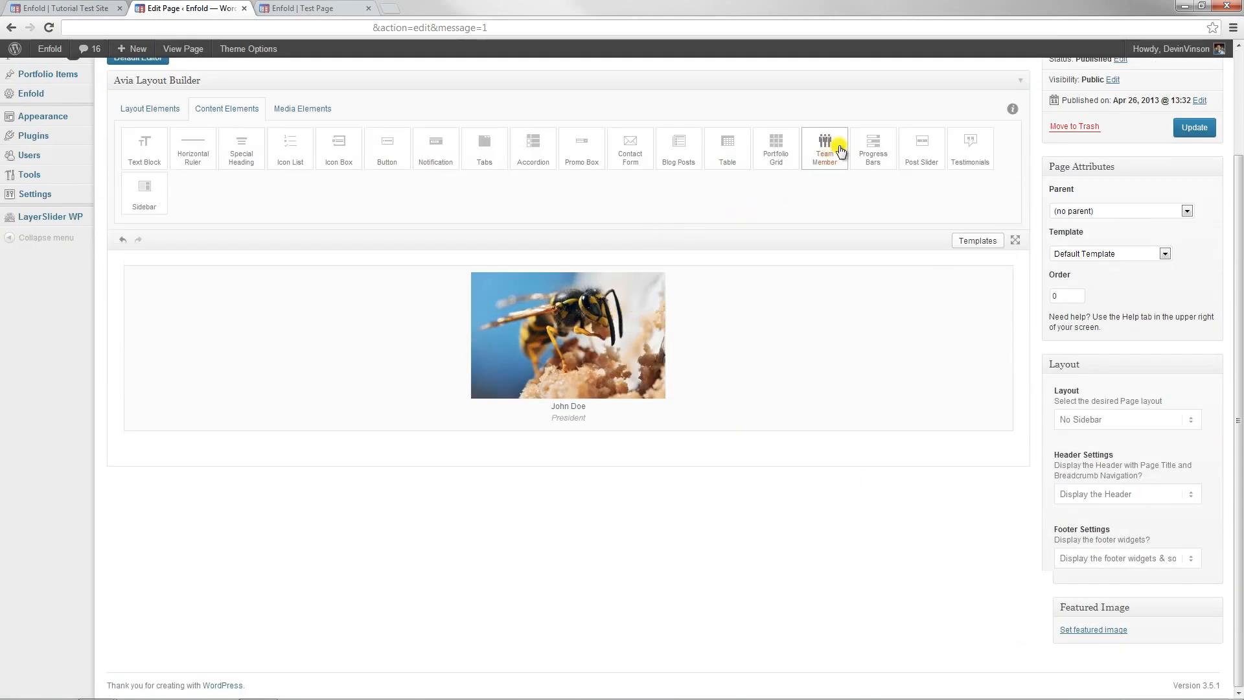
scroll(1126, 196, "up", 2)
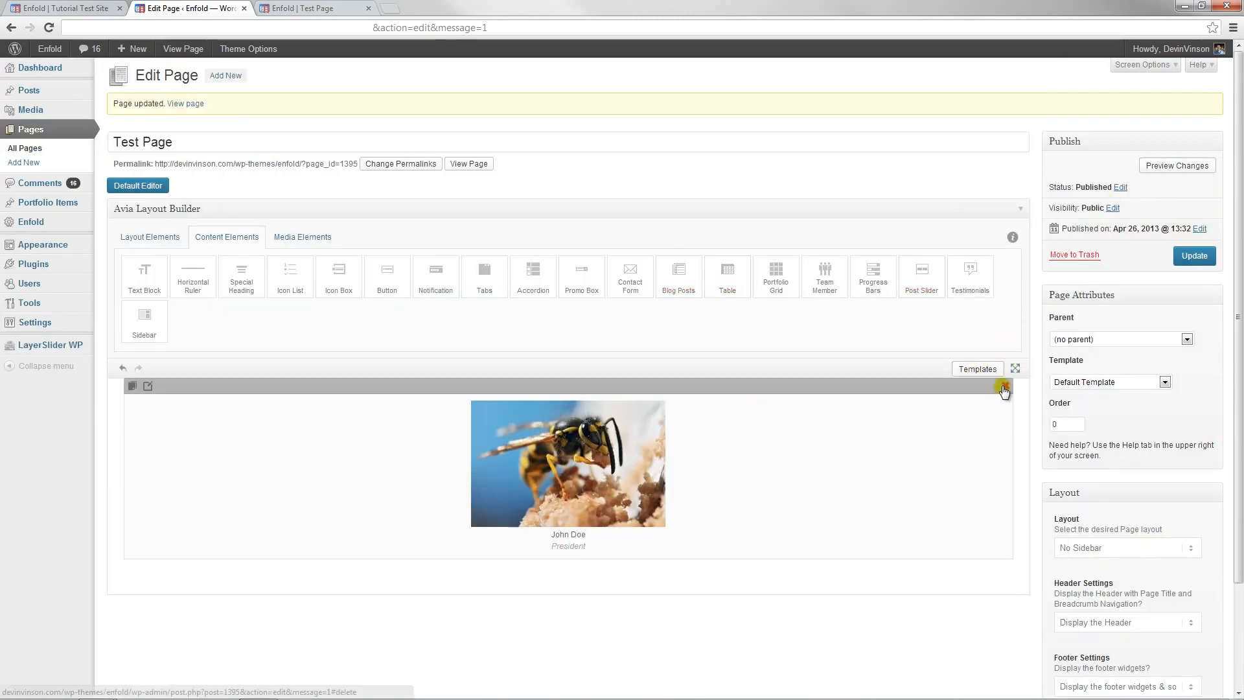
Delete the team member element, place a Progress Bars element in the empty layout, and open its settings
left_click(1004, 387)
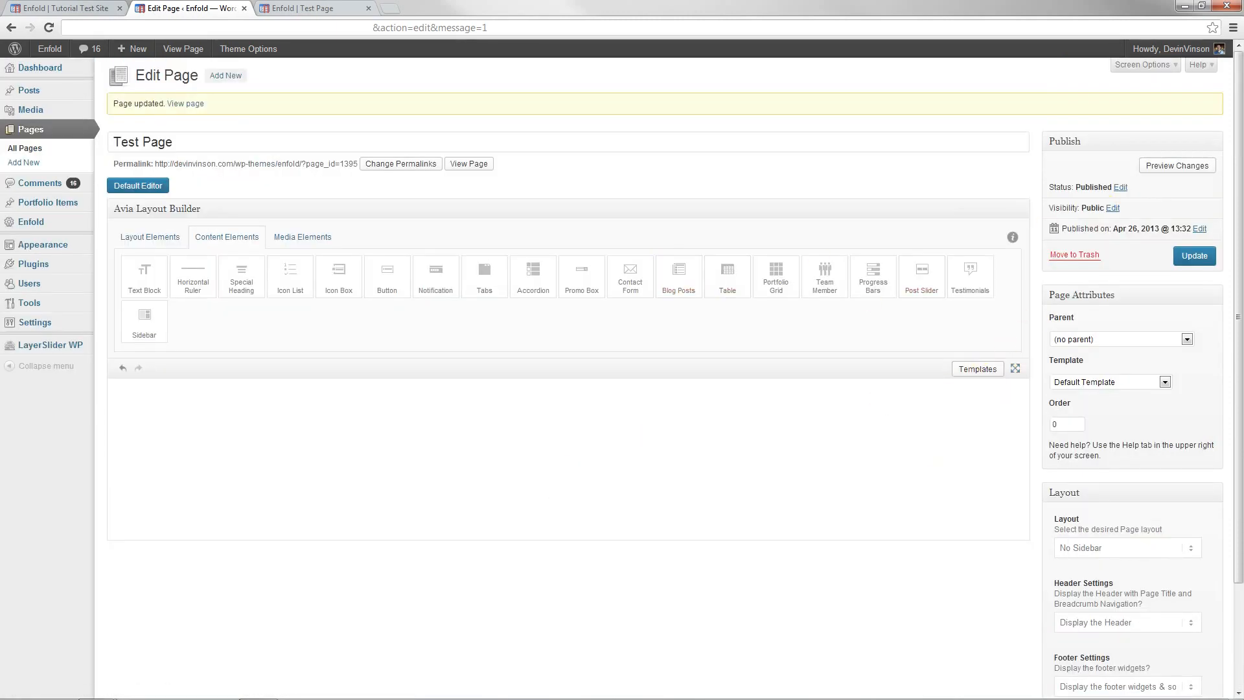
scroll(729, 353, "down", 1)
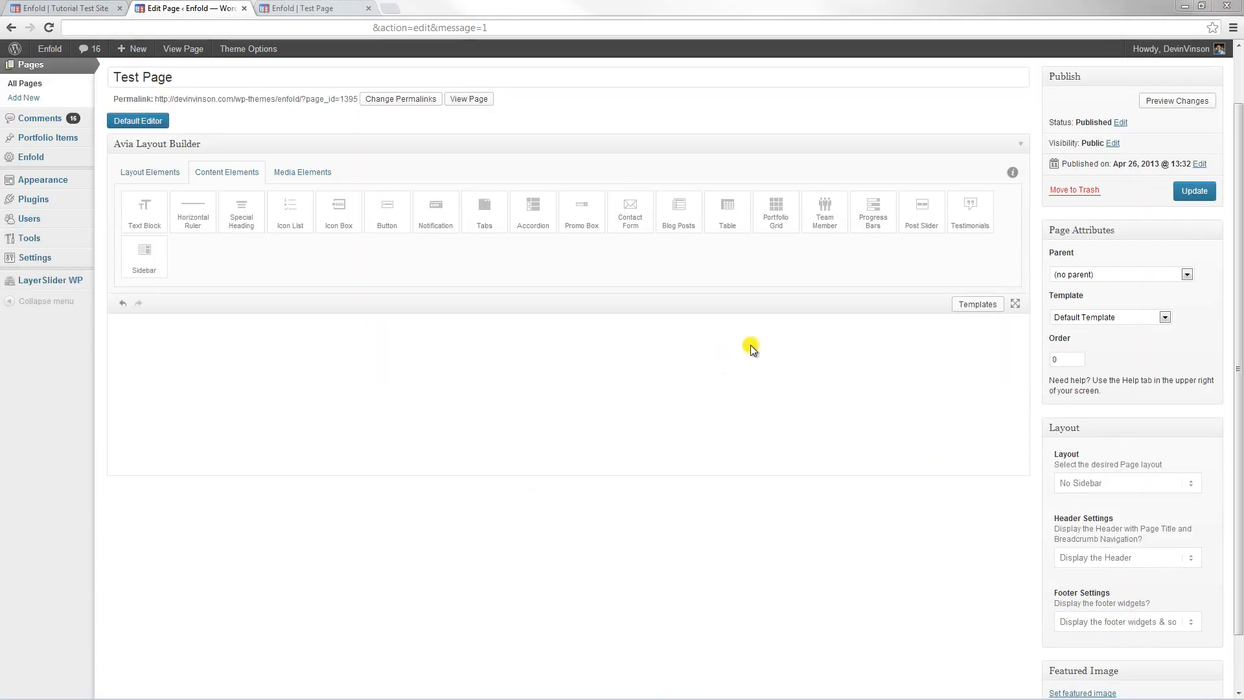
left_click_drag(873, 206, 457, 391)
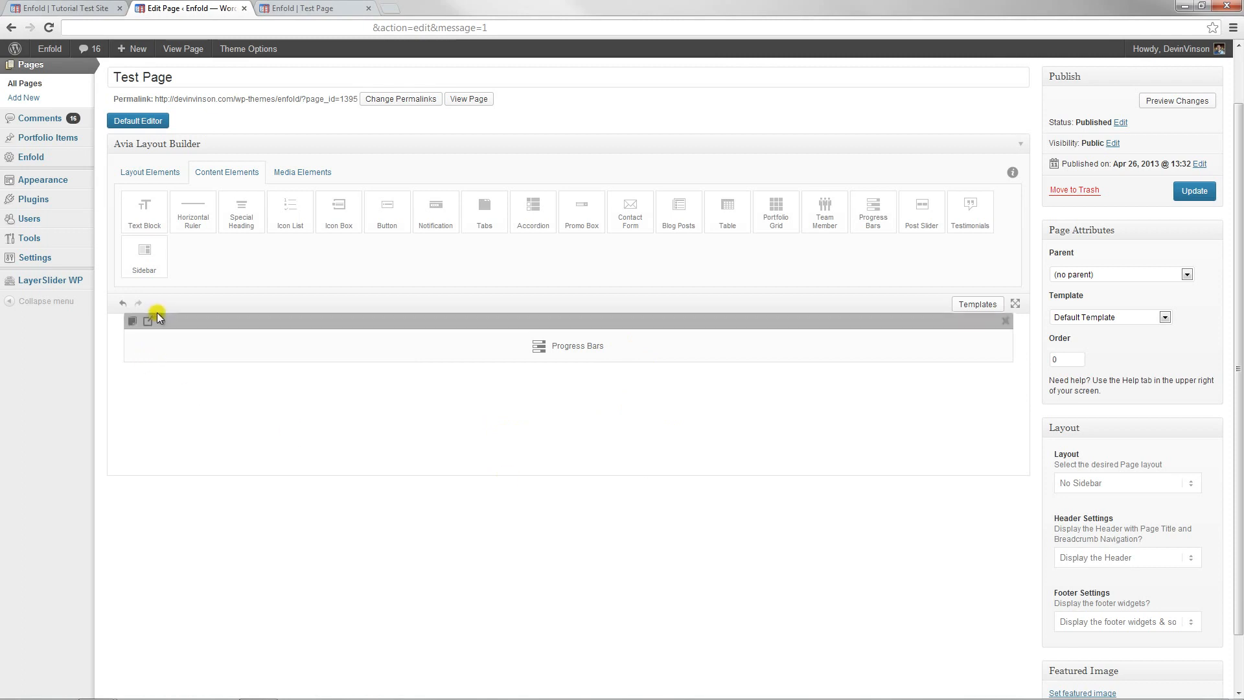
left_click(150, 320)
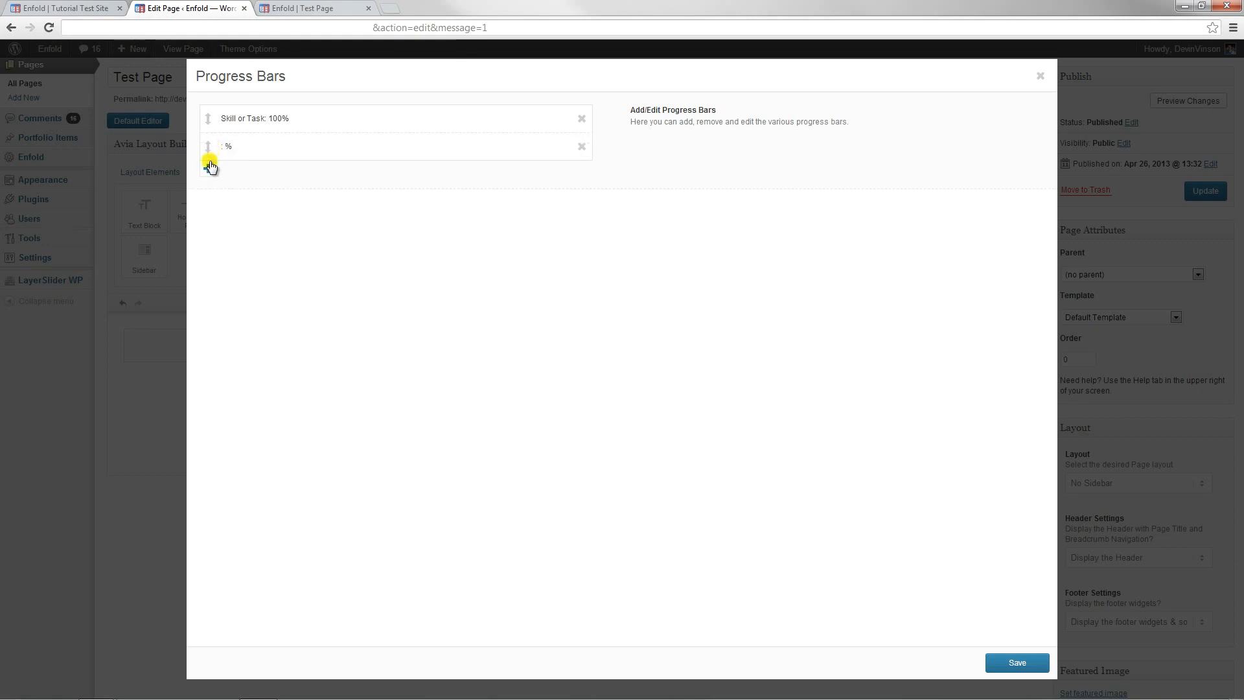
Set the Skill or Task progress bar to 60 percent, Green, with the trophy icon displayed, and save the bar and the element
left_click(336, 122)
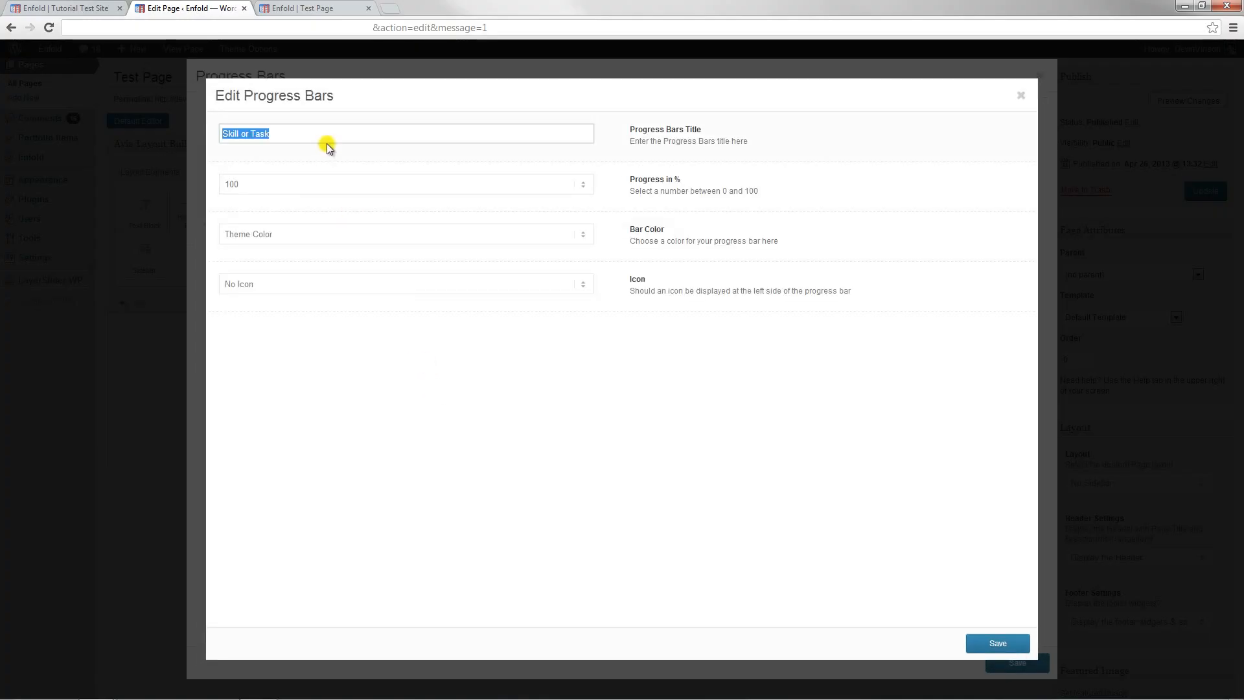
left_click(347, 158)
left_click(336, 184)
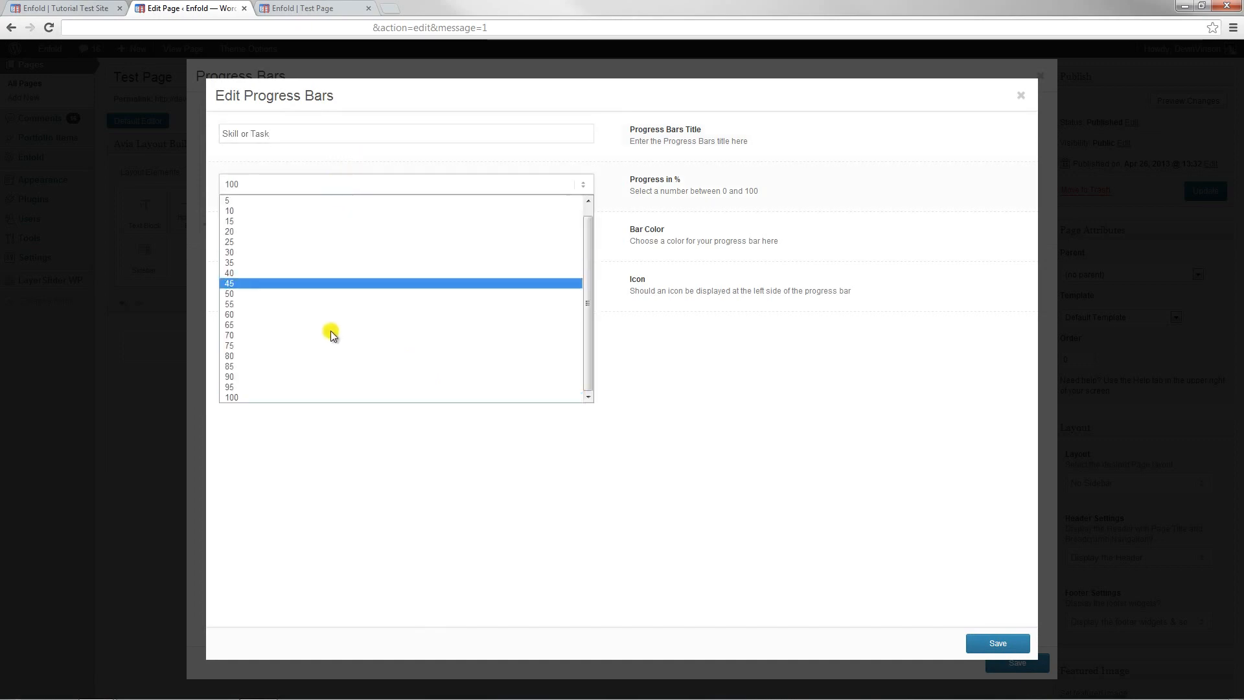
left_click(312, 316)
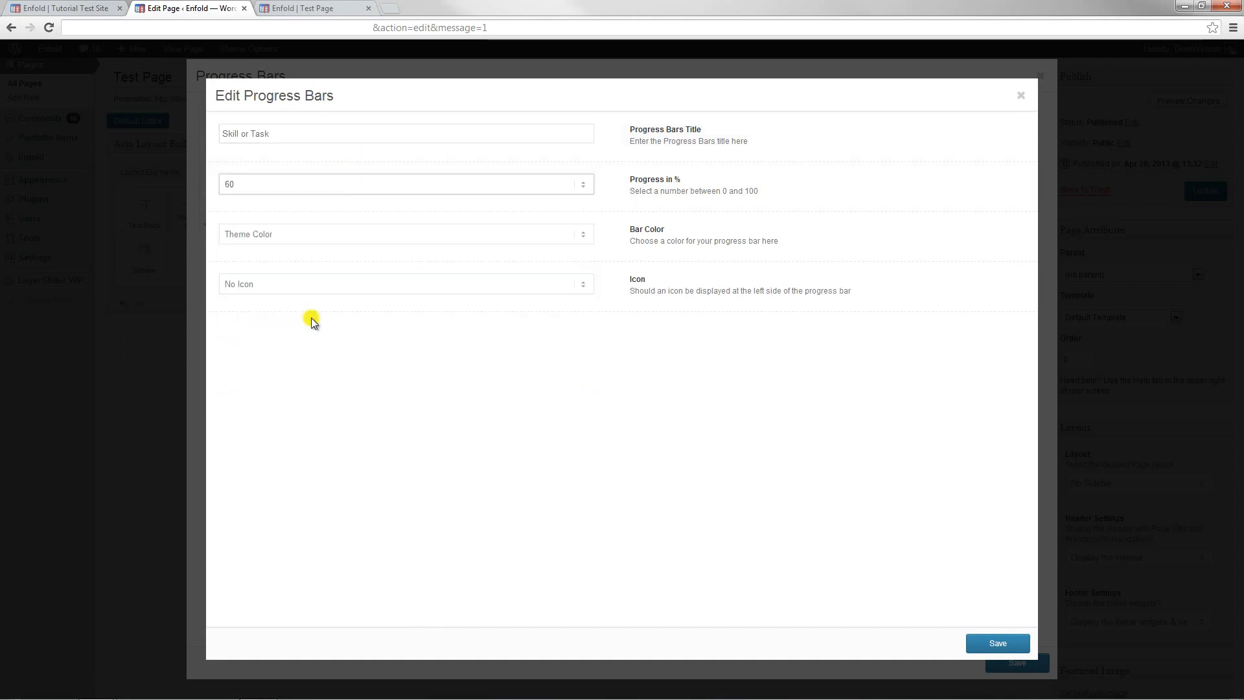
left_click(519, 241)
left_click(395, 286)
left_click(352, 285)
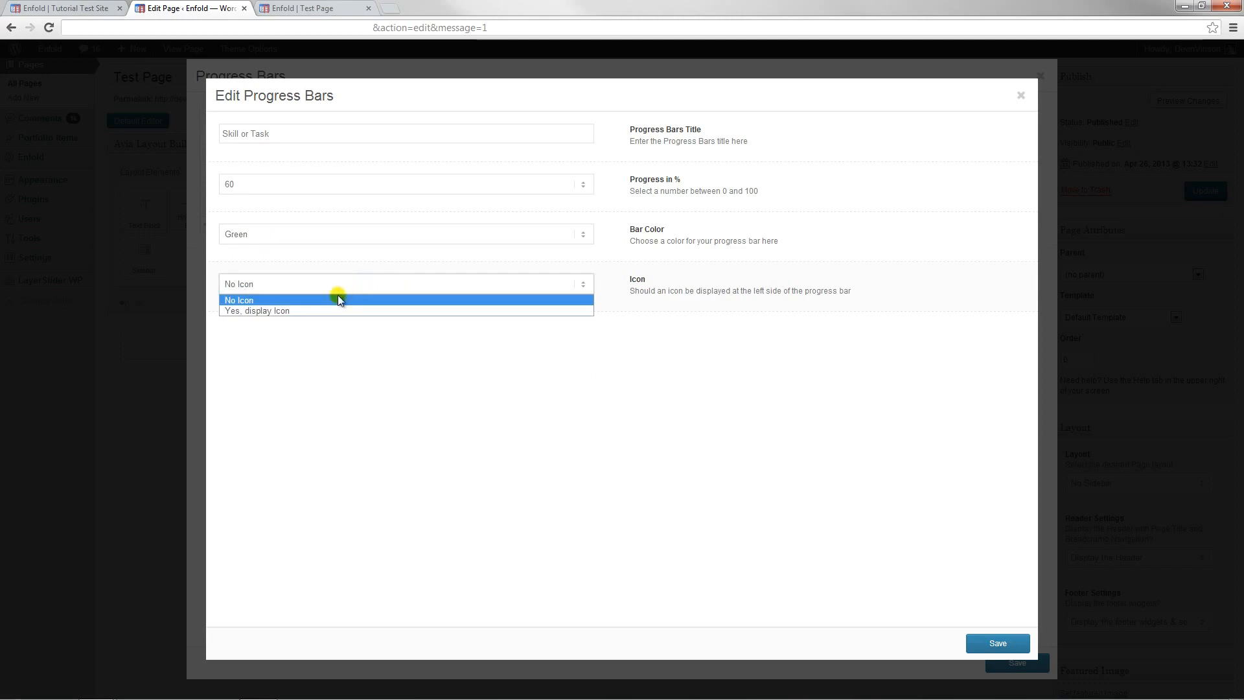
left_click(318, 312)
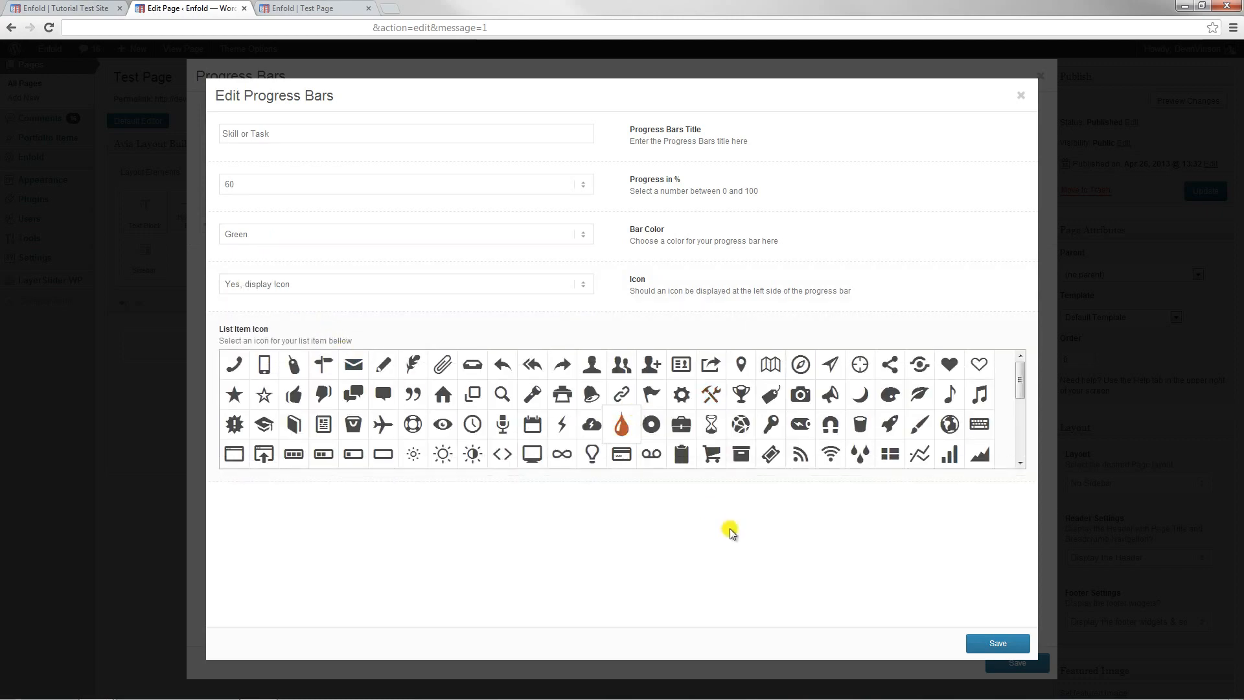
left_click(741, 394)
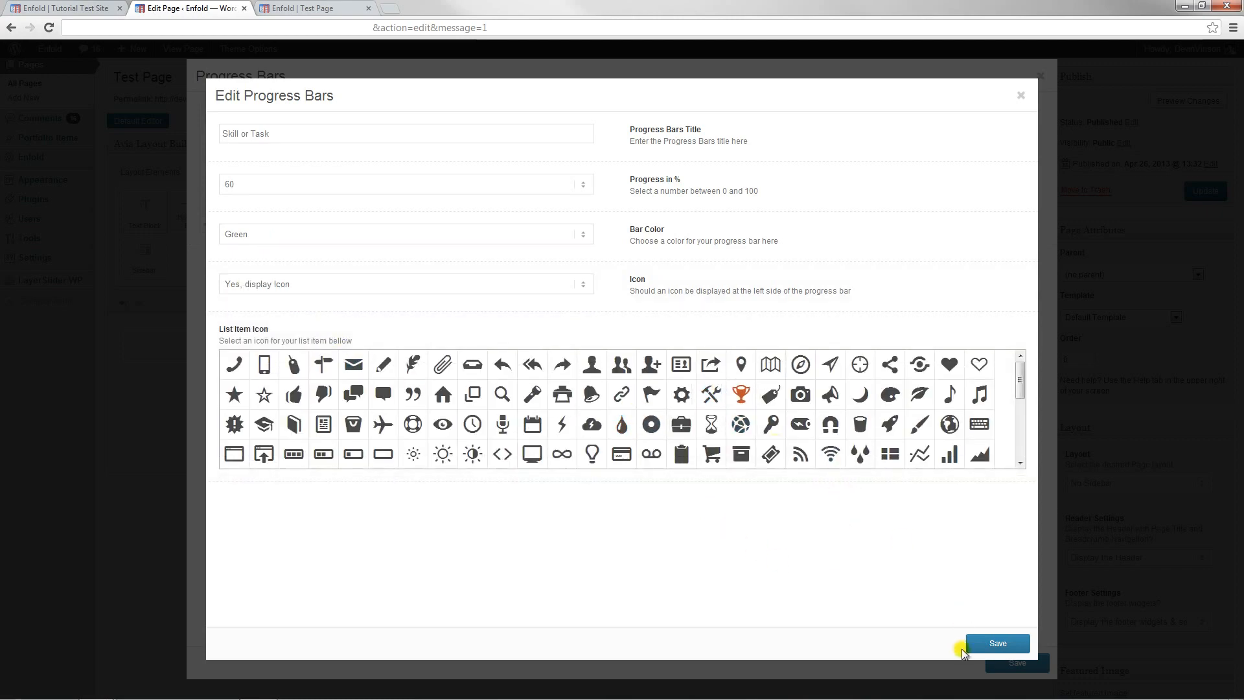
left_click(982, 644)
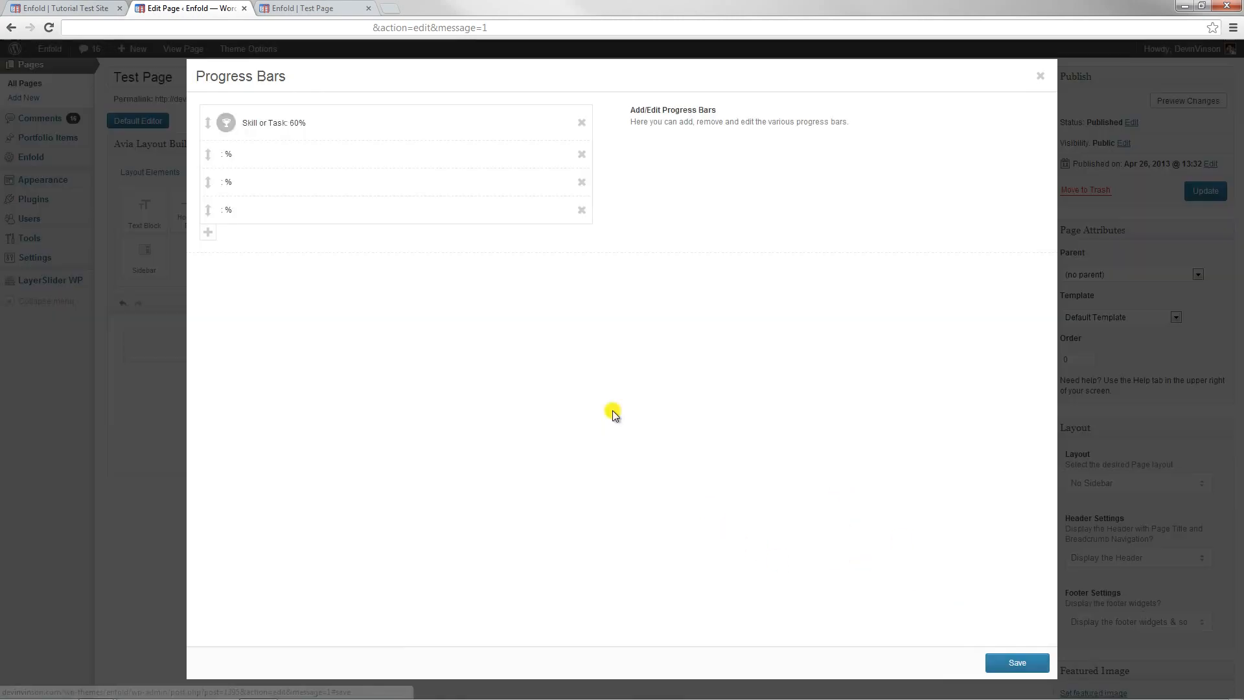
left_click(1018, 662)
mouse_move(861, 350)
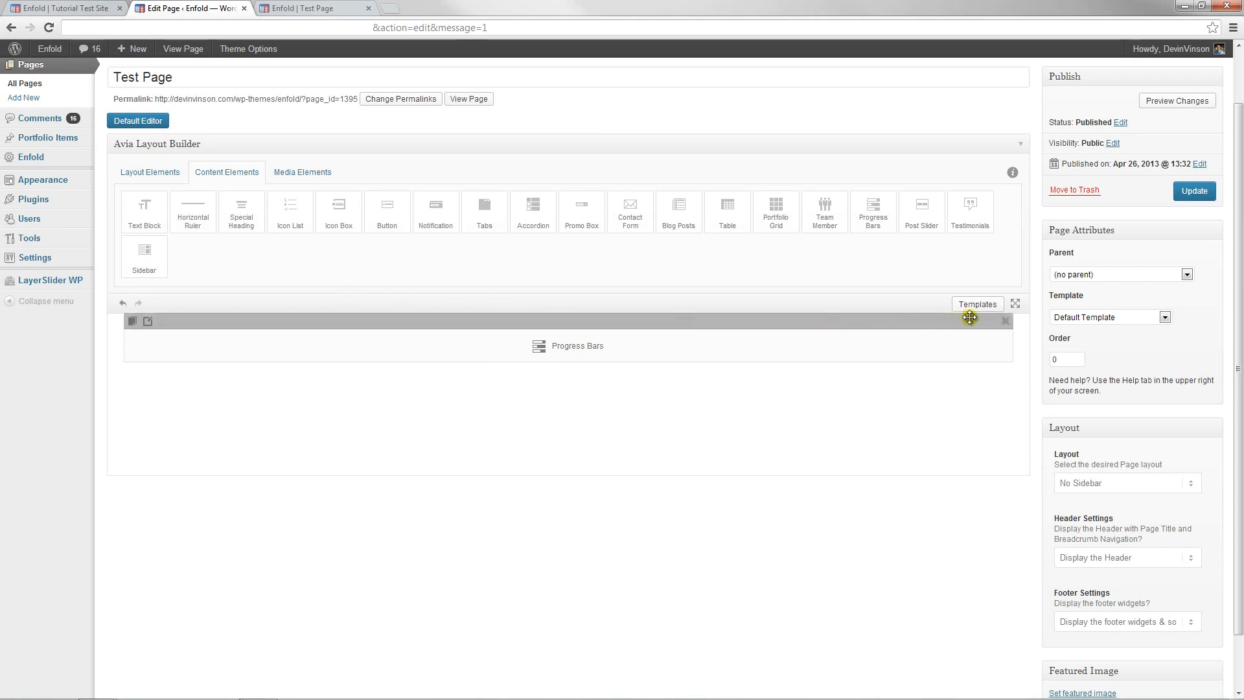
Delete the Progress Bars element, add a Post Slider to the layout in its place, and open its settings
left_click(1006, 323)
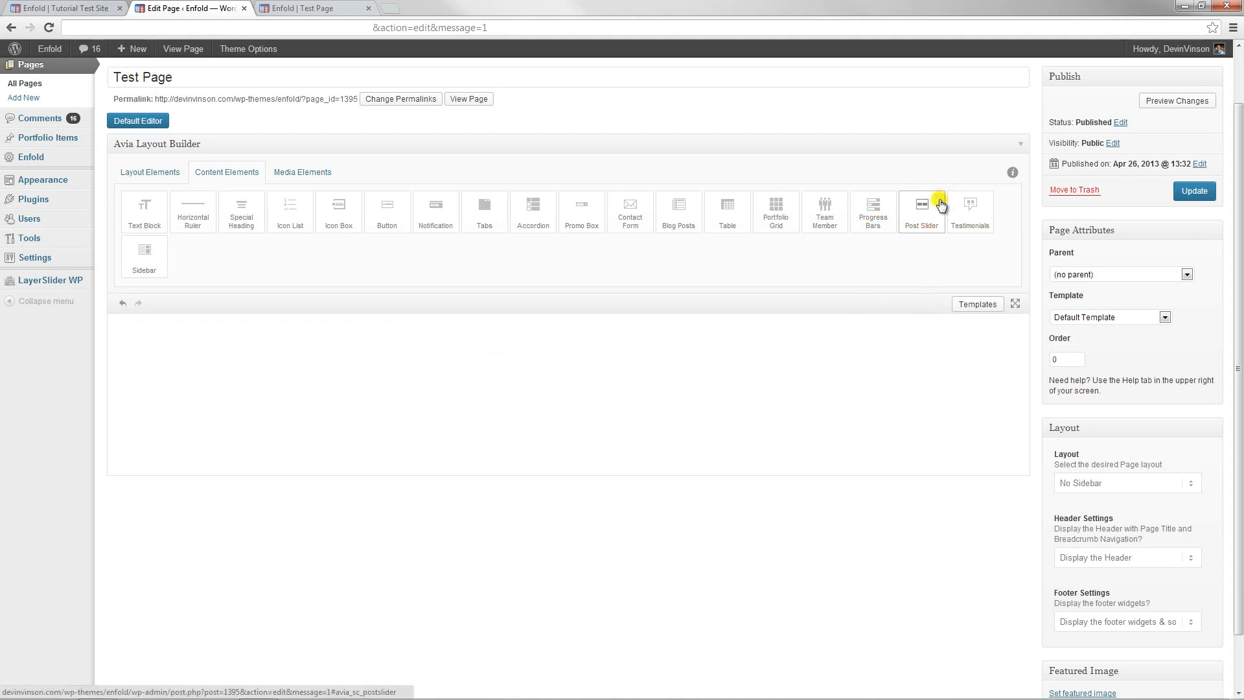
left_click_drag(941, 205, 570, 410)
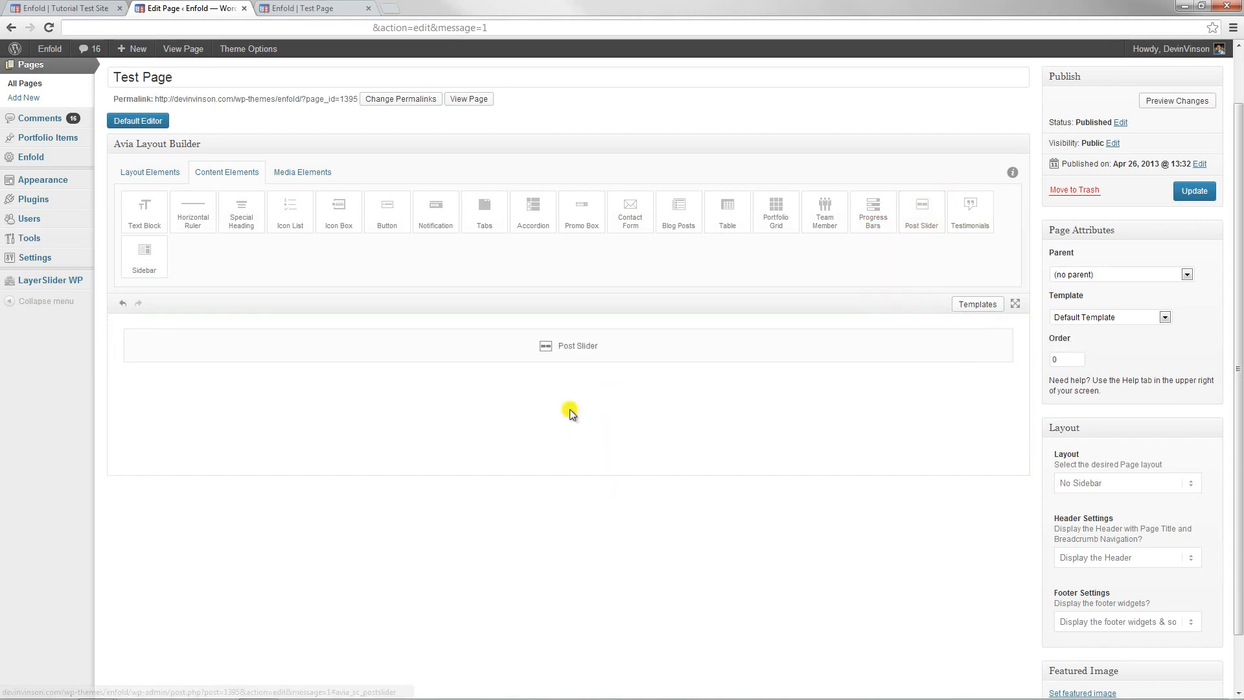
left_click(575, 361)
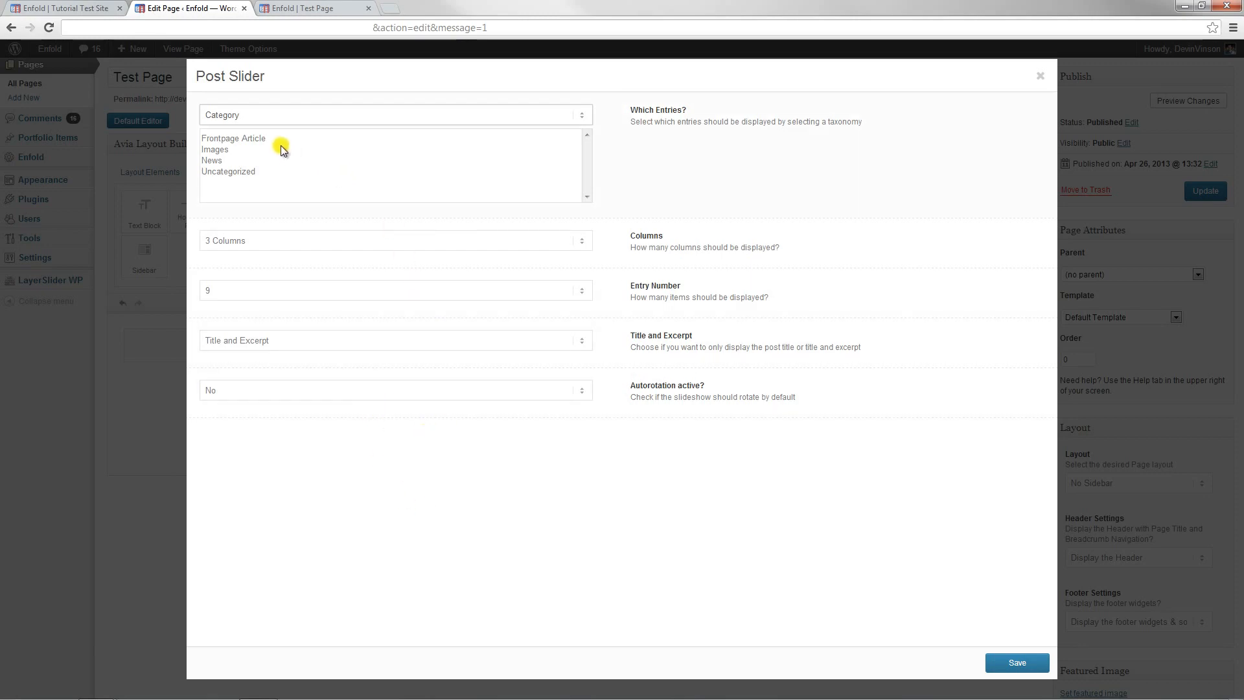
Configure the post slider for the Images category with 2 columns, 4 entries and Title only
left_click(249, 150)
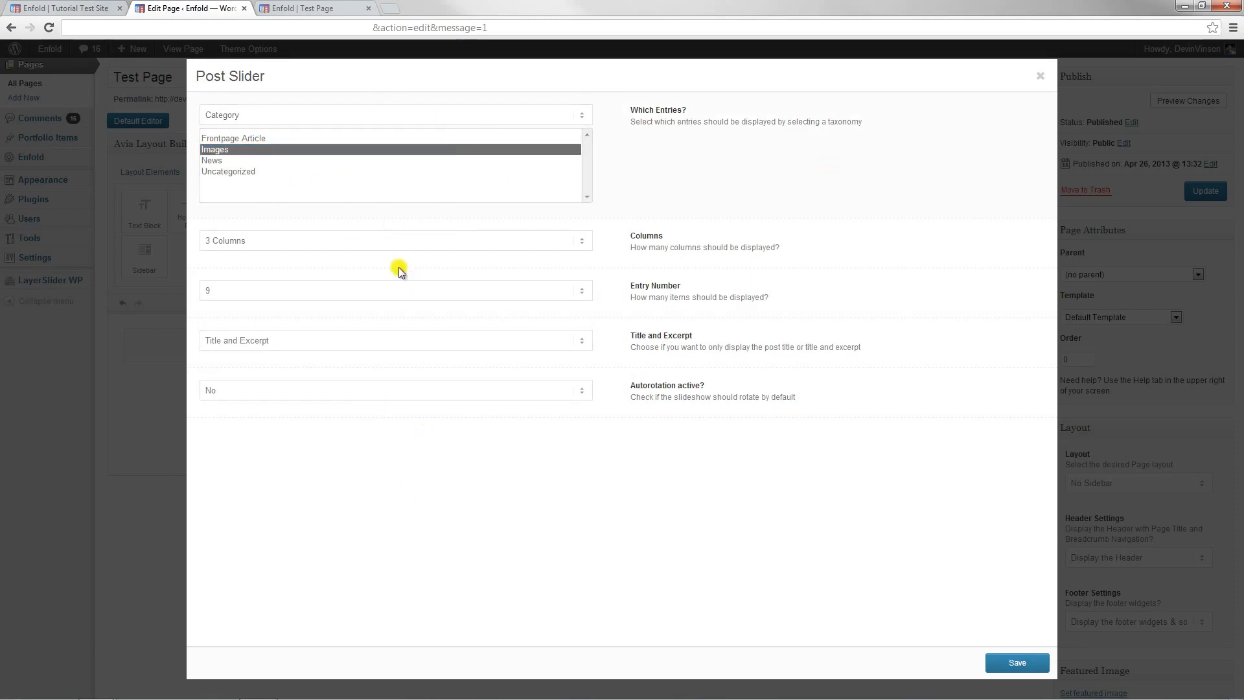
left_click(428, 240)
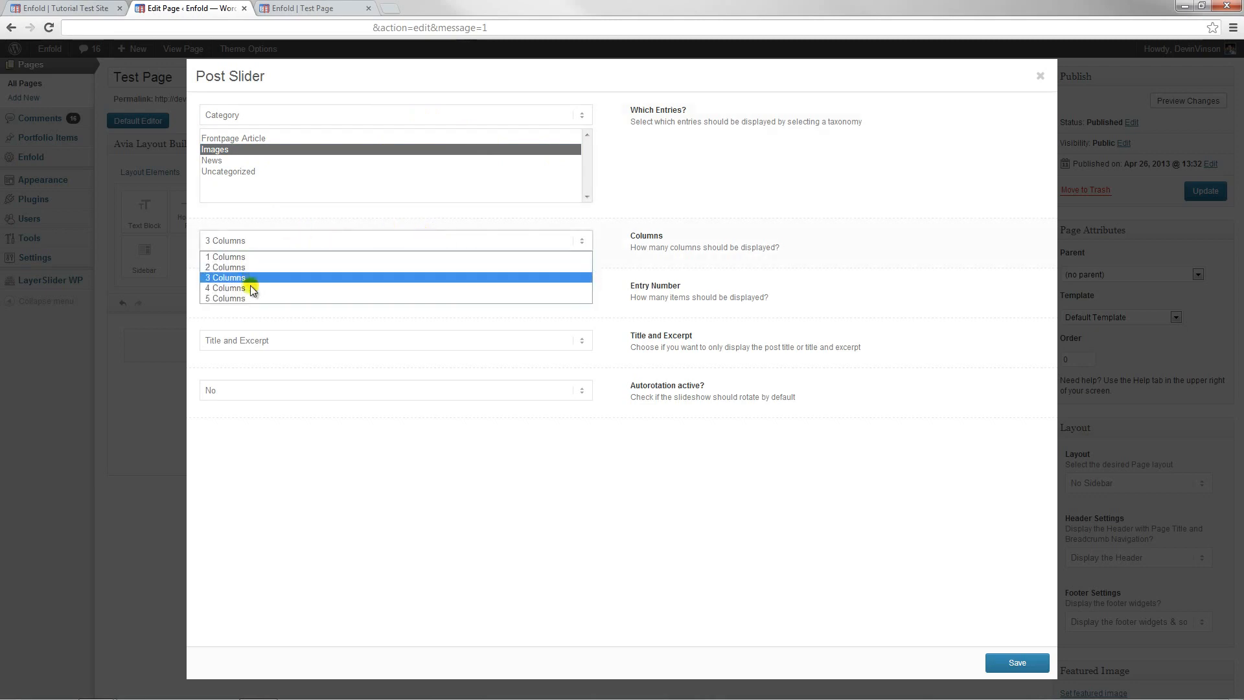
left_click(285, 265)
left_click(316, 292)
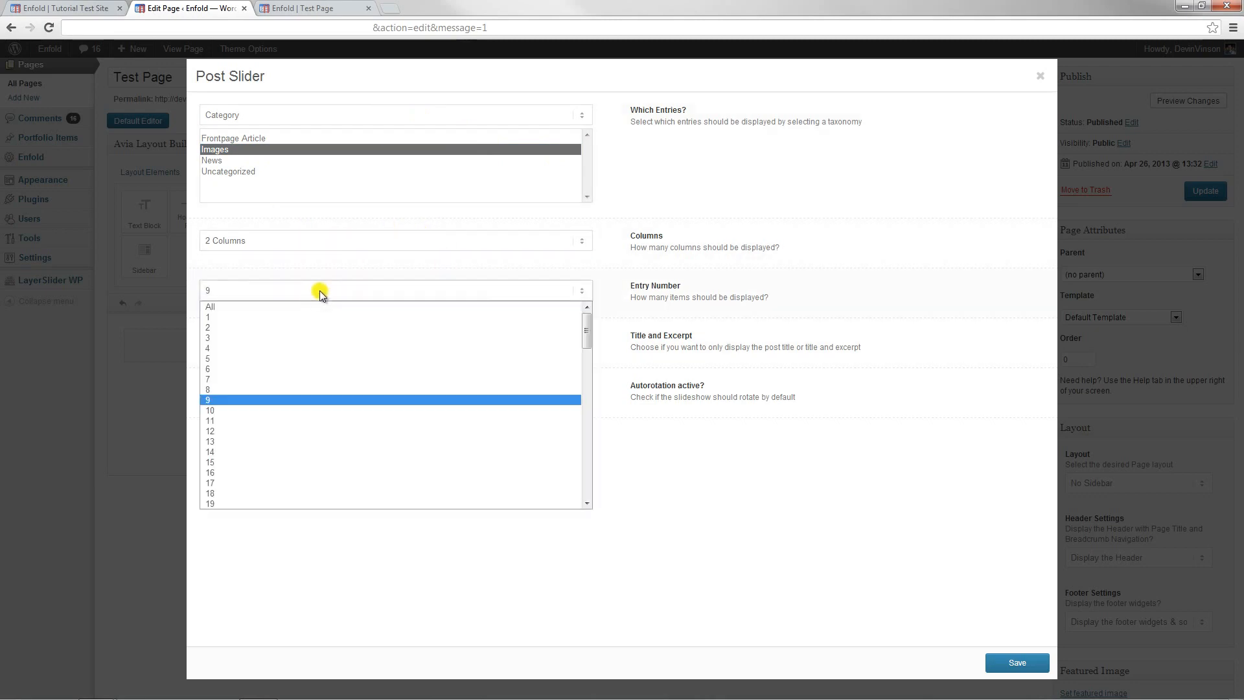
left_click(253, 350)
left_click(257, 293)
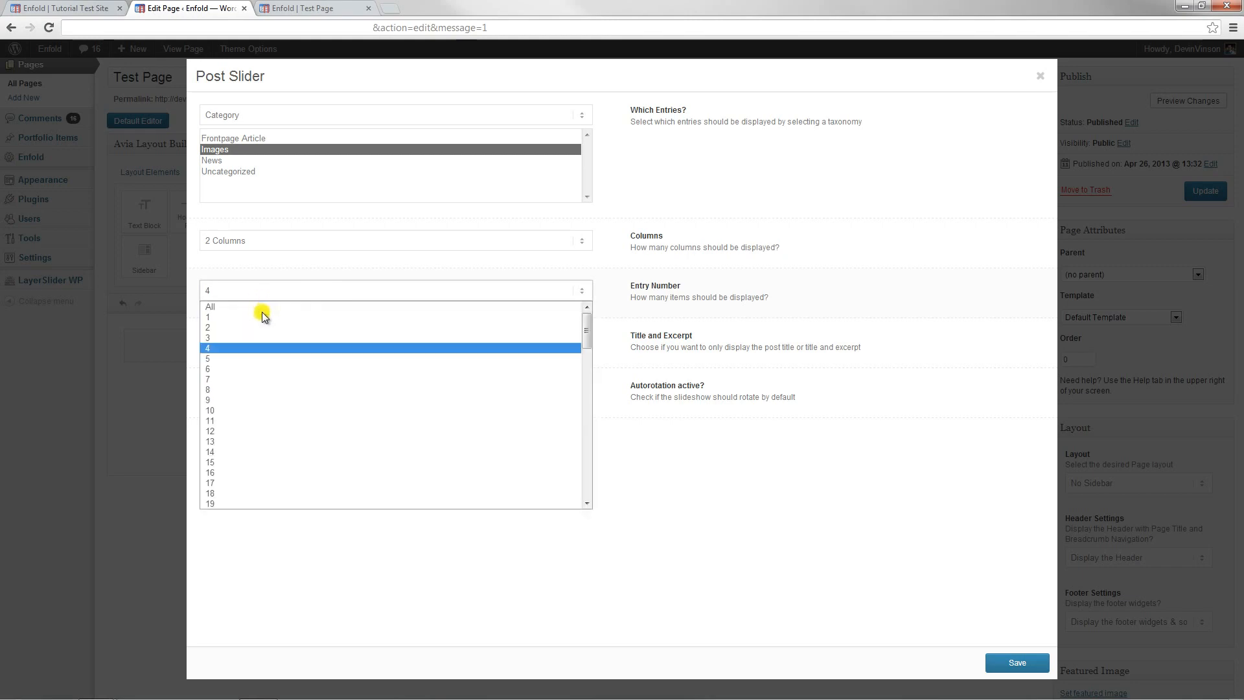
left_click(227, 348)
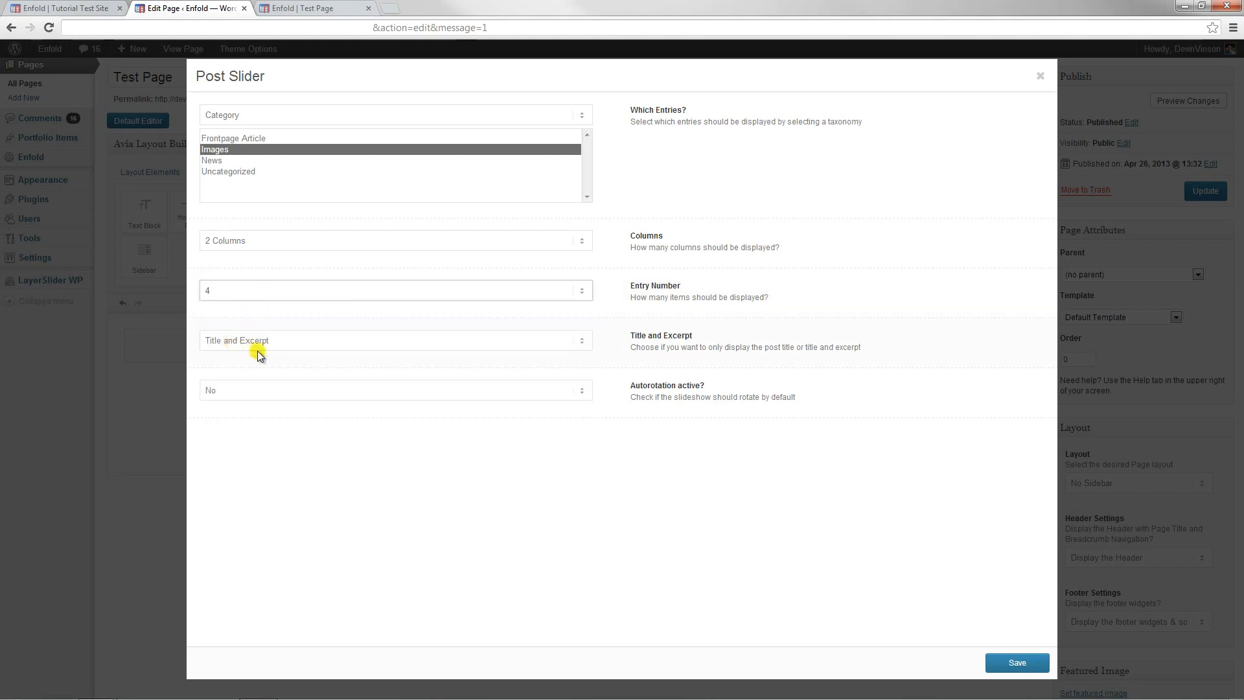
left_click(258, 342)
left_click(249, 368)
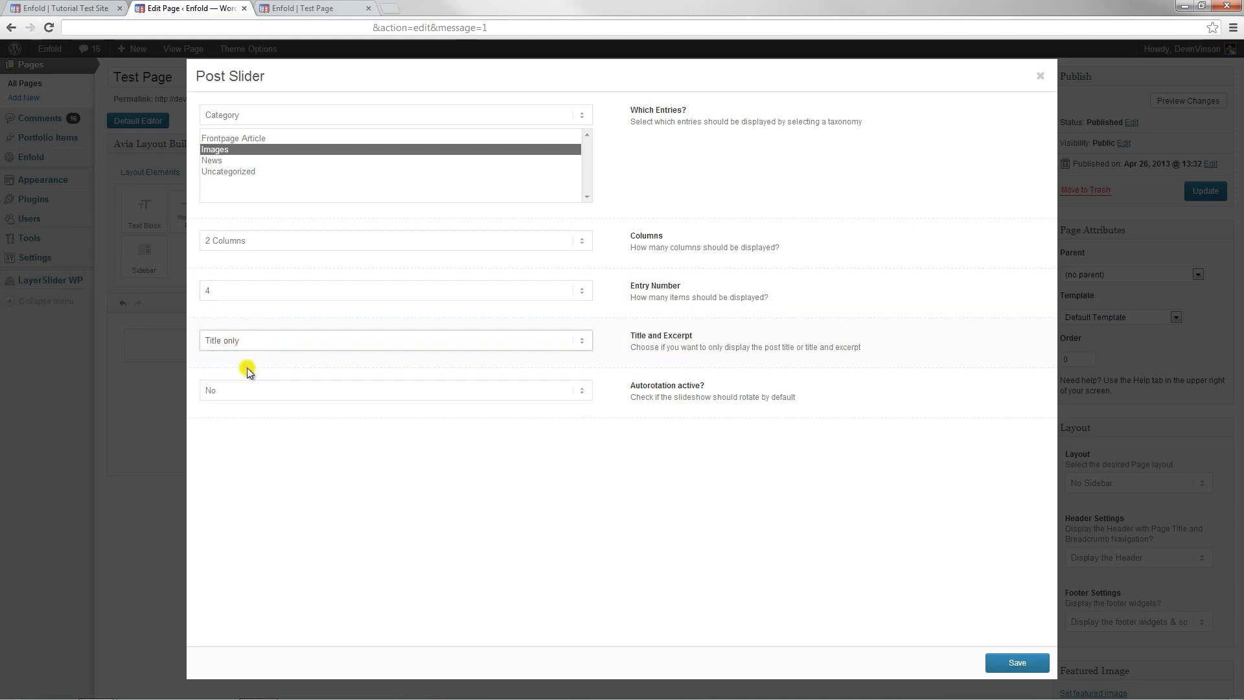
Activate the slider's autorotation with a duration of 6 seconds, select all four categories from Frontpage Article to Uncategorized, and save the element
left_click(530, 390)
left_click(229, 408)
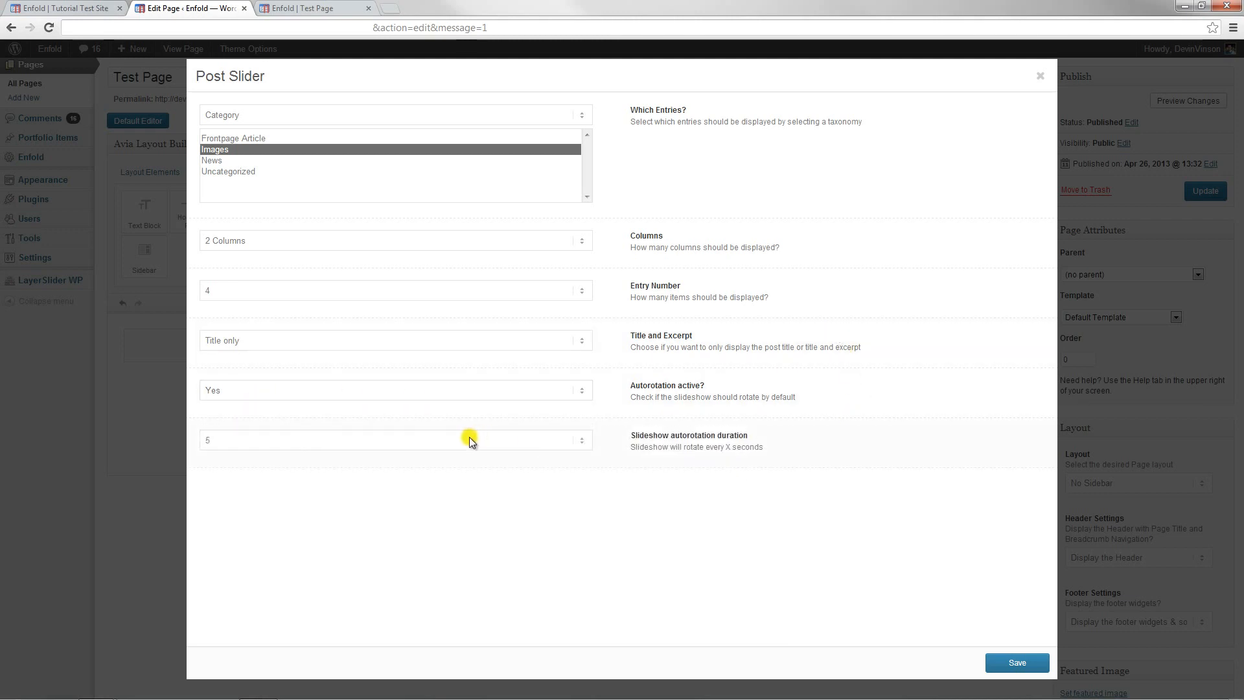
left_click(469, 440)
left_click(266, 495)
left_click_drag(248, 138, 244, 173)
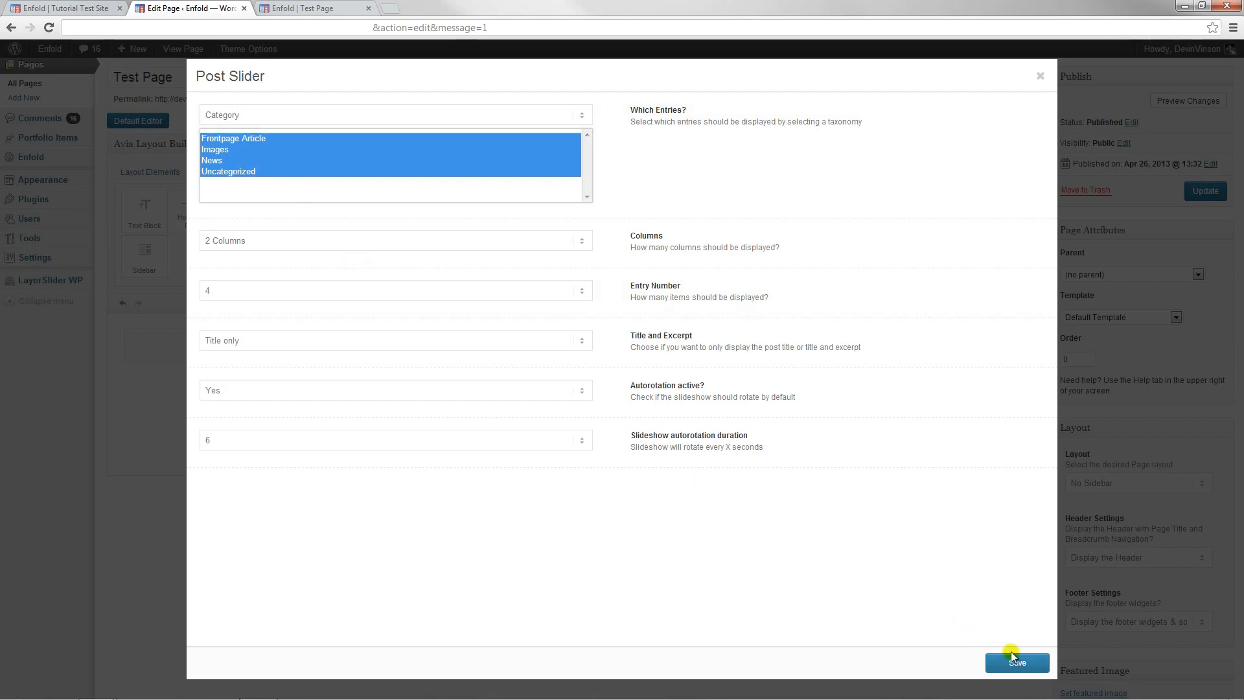
left_click(1017, 662)
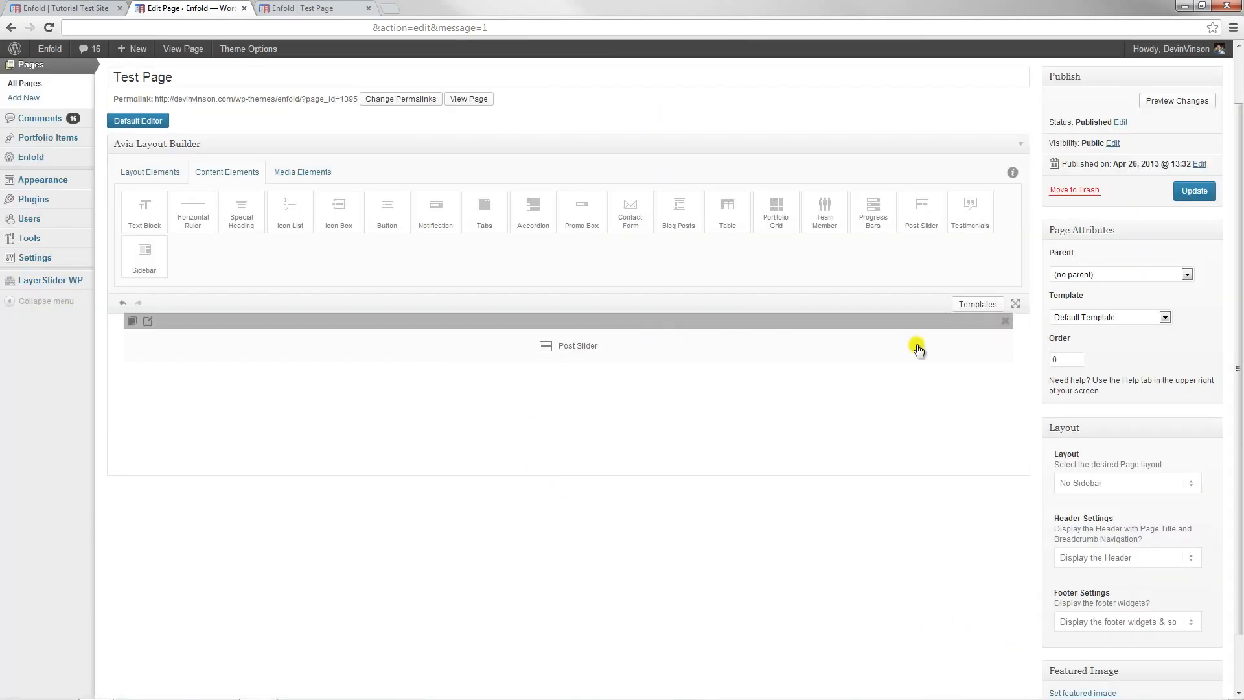
Update the page, view it in a new browser tab, and close the old preview tab
left_click(1191, 192)
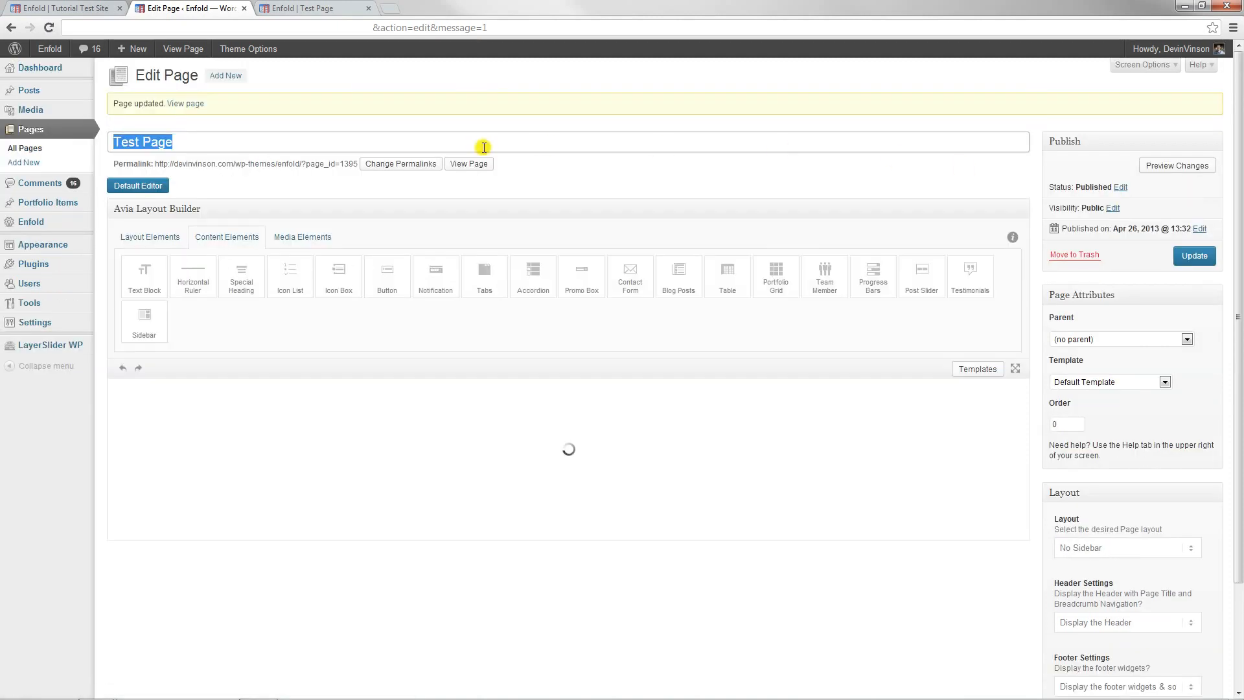
right_click(469, 164)
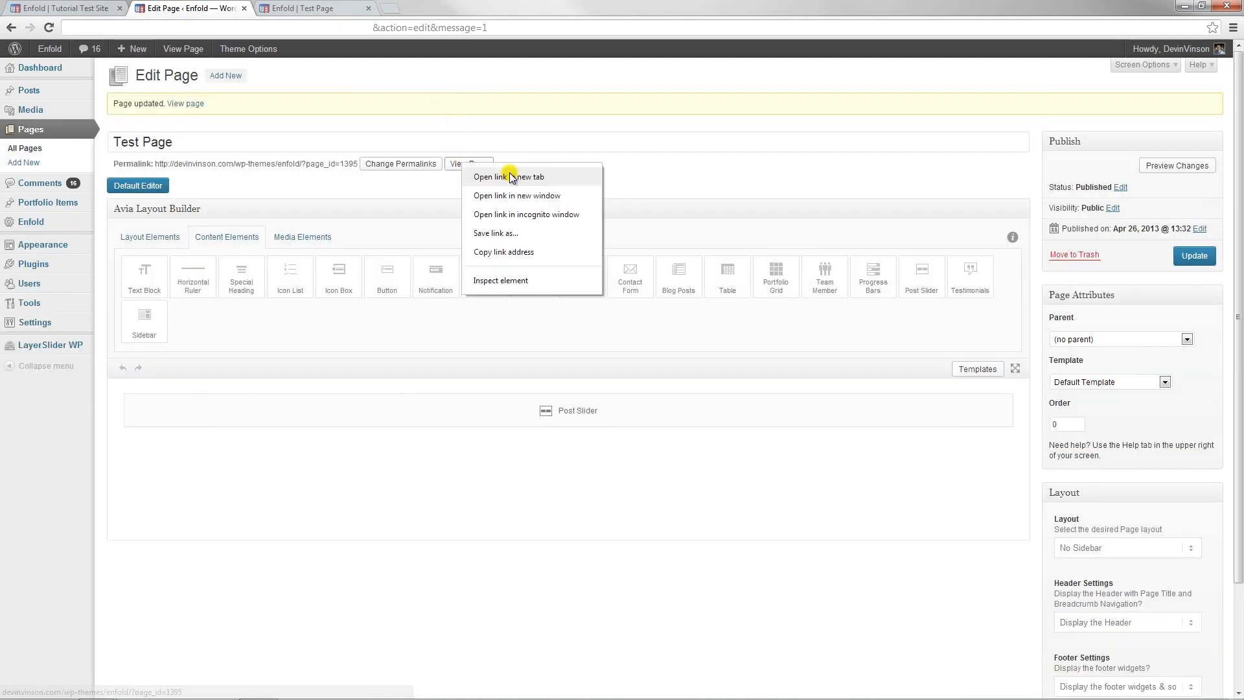
left_click(529, 173)
left_click(370, 9)
left_click(311, 9)
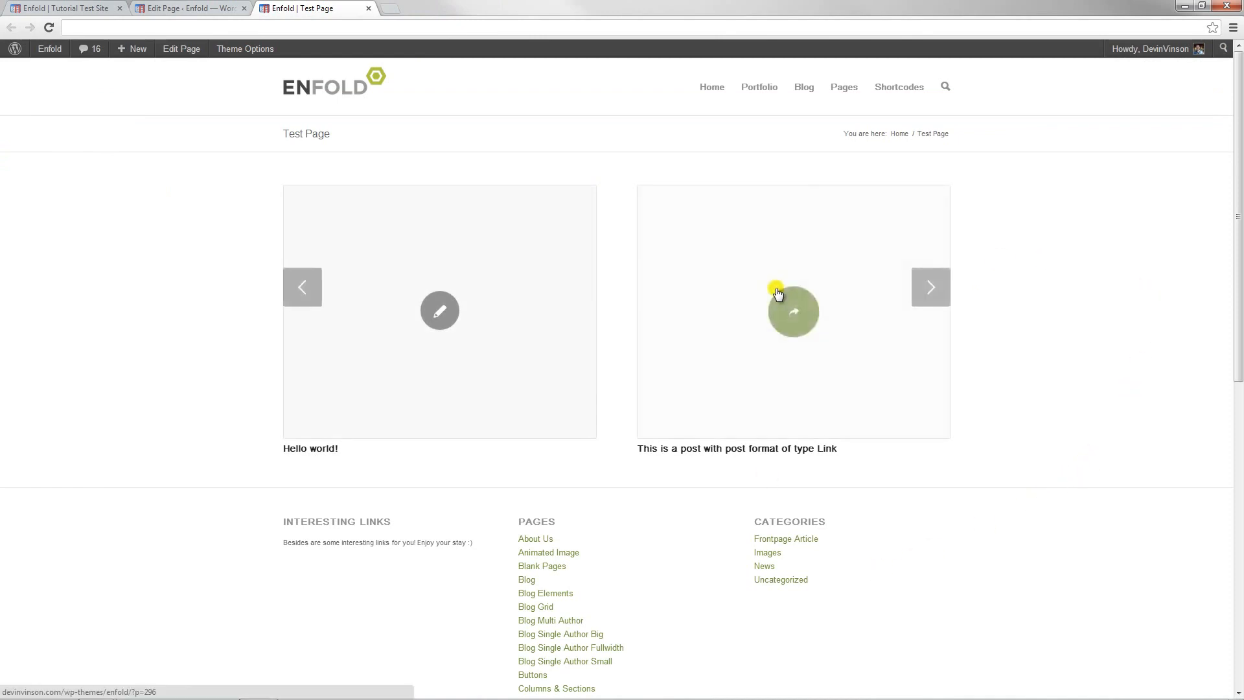
Advance through the post slider's entries on the live Test Page, and close the preview
left_click(940, 293)
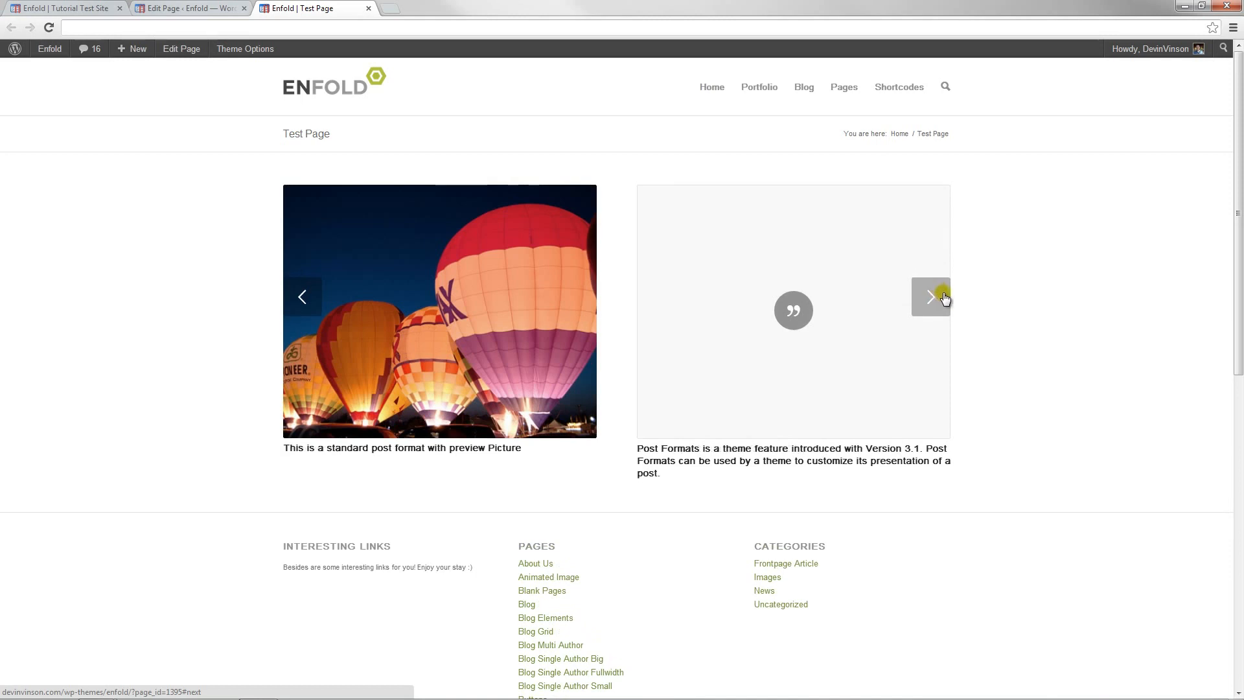
left_click(945, 298)
left_click(946, 295)
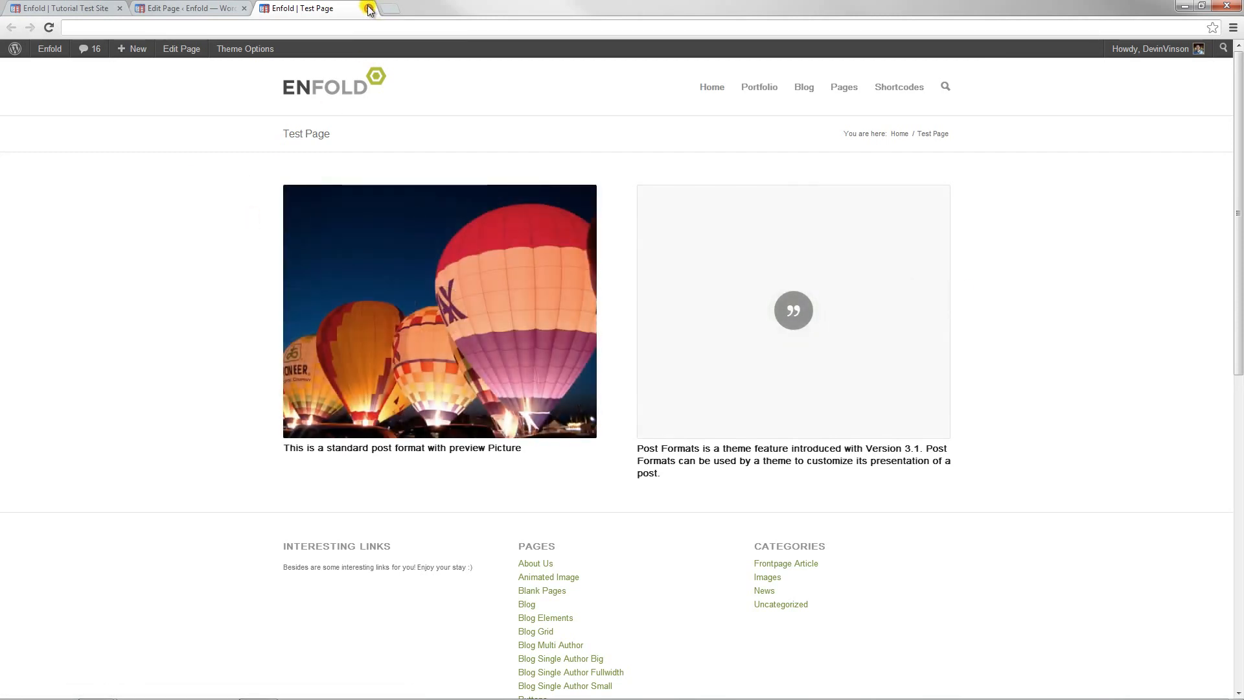
left_click(369, 9)
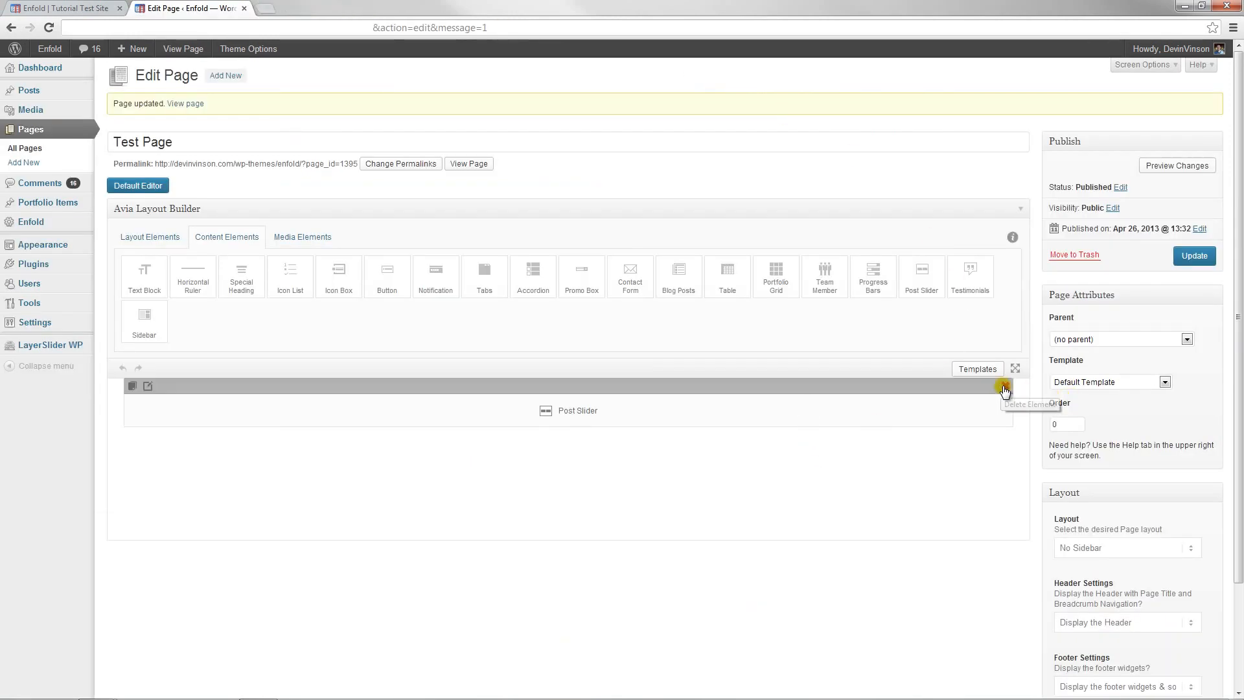
Delete the Post Slider element, add a Testimonials element to the layout, and open its settings
left_click(1005, 387)
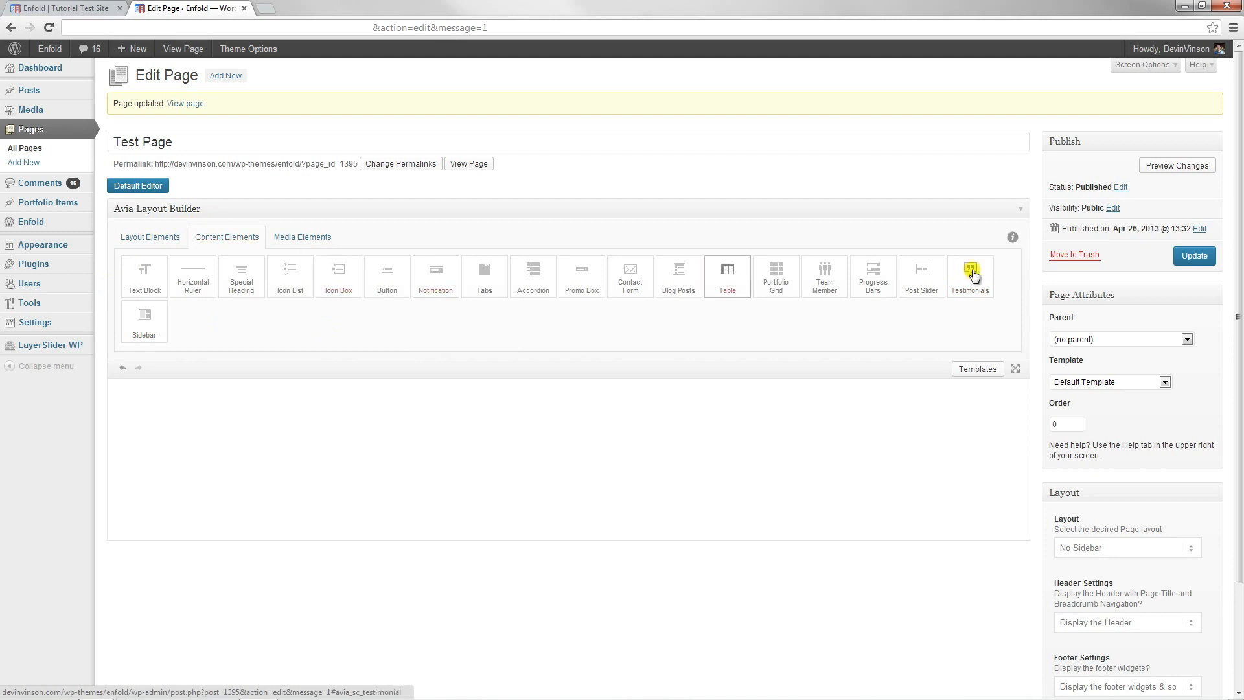
left_click_drag(973, 275, 658, 463)
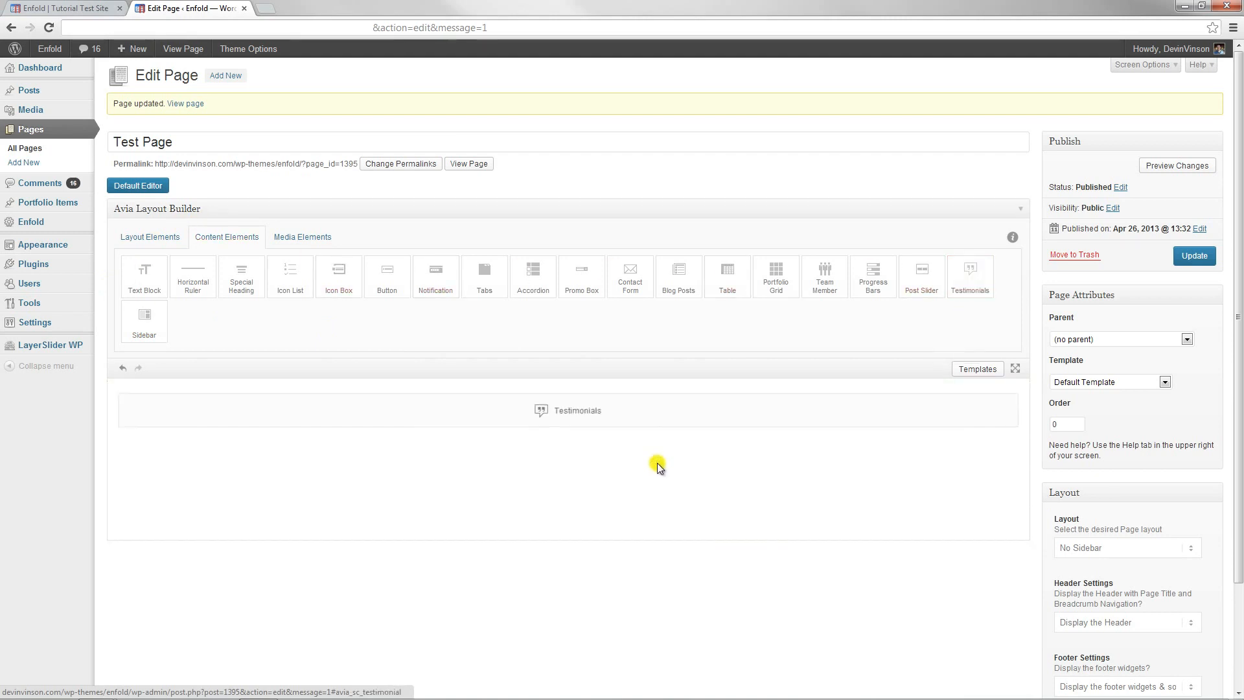
left_click(617, 414)
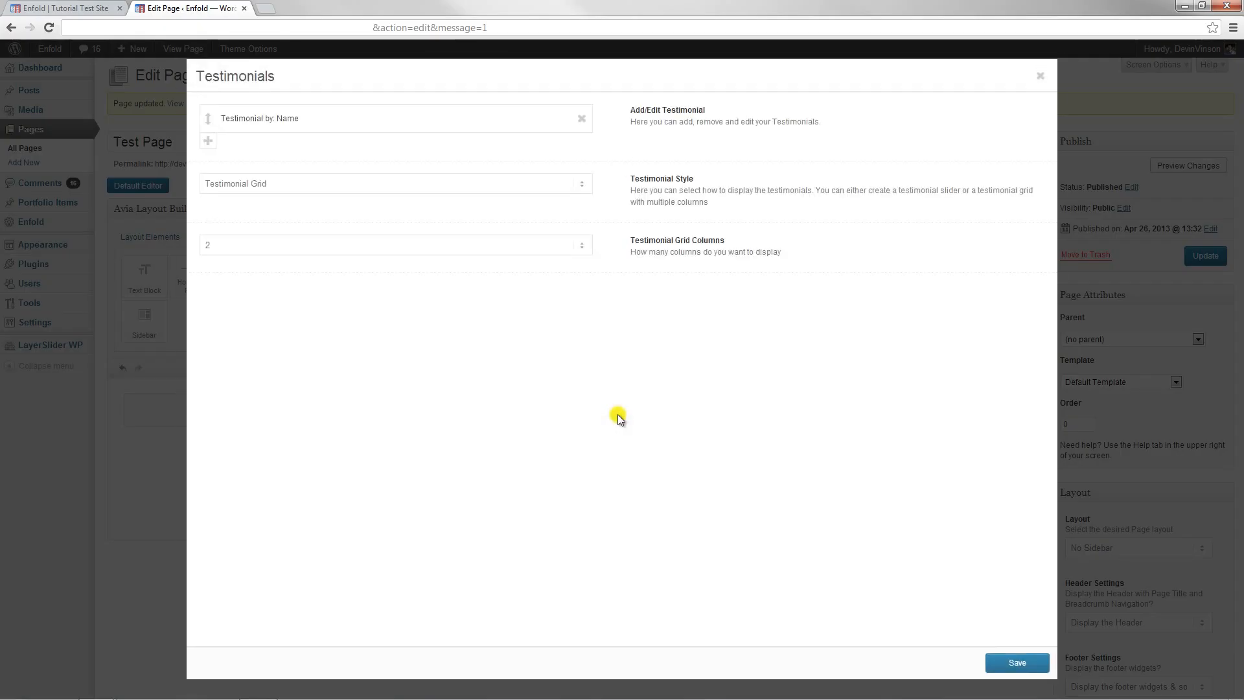
Add two more testimonial entries, and review the first testimonial's name, subtitle, quote and website fields before saving it
left_click(207, 142)
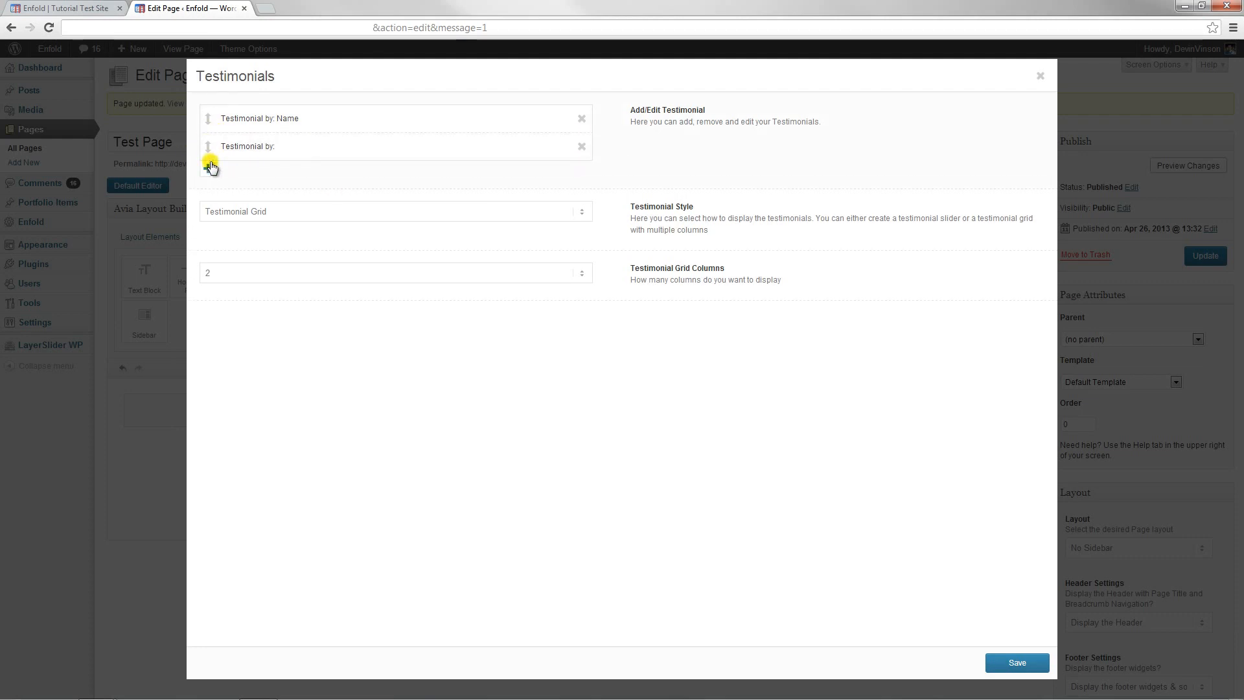
left_click(211, 167)
left_click(400, 119)
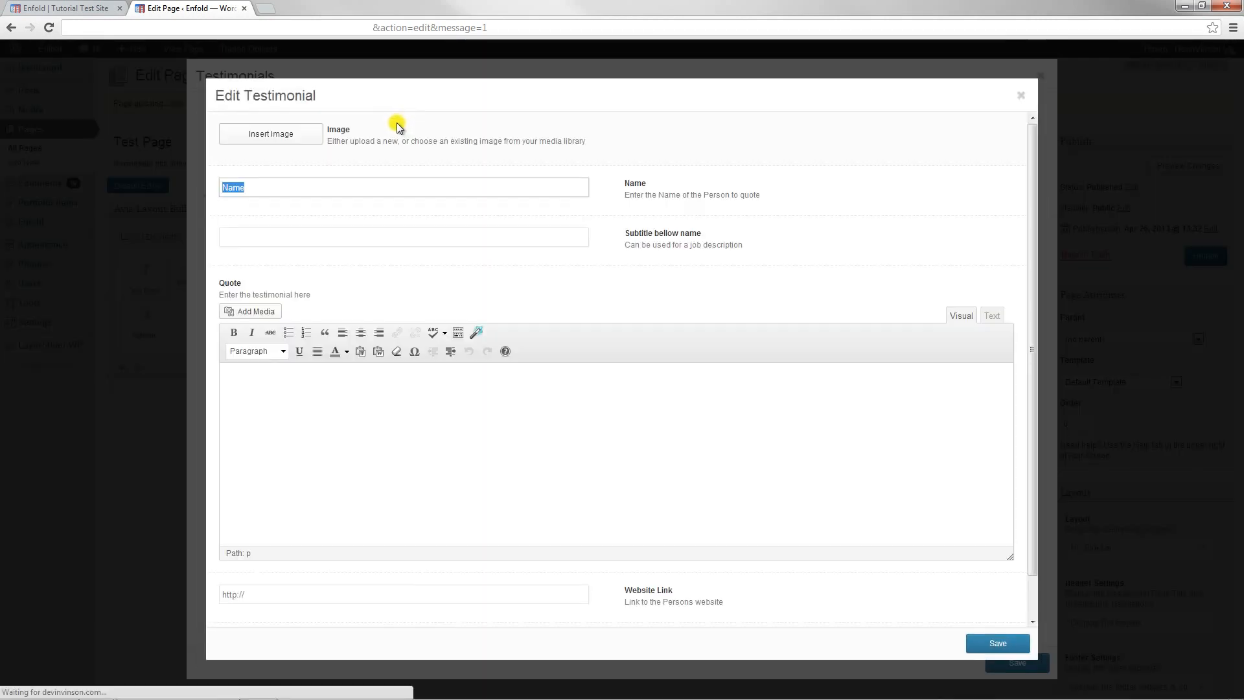
left_click(404, 152)
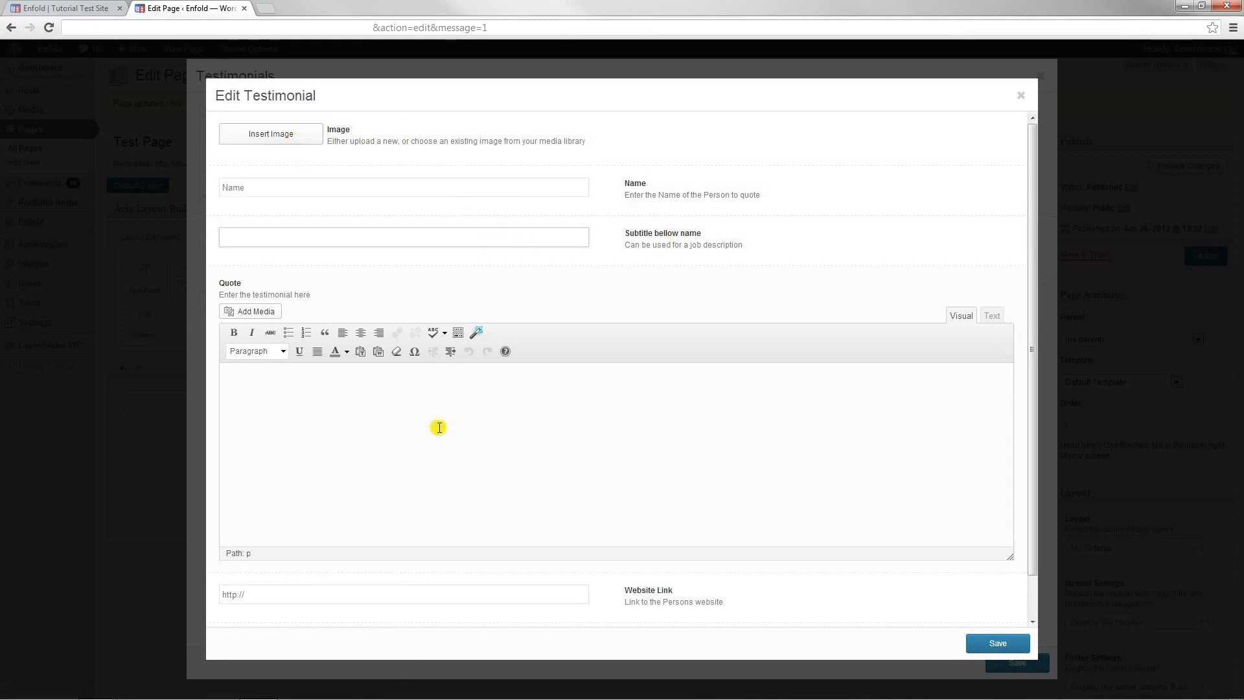
left_click(431, 407)
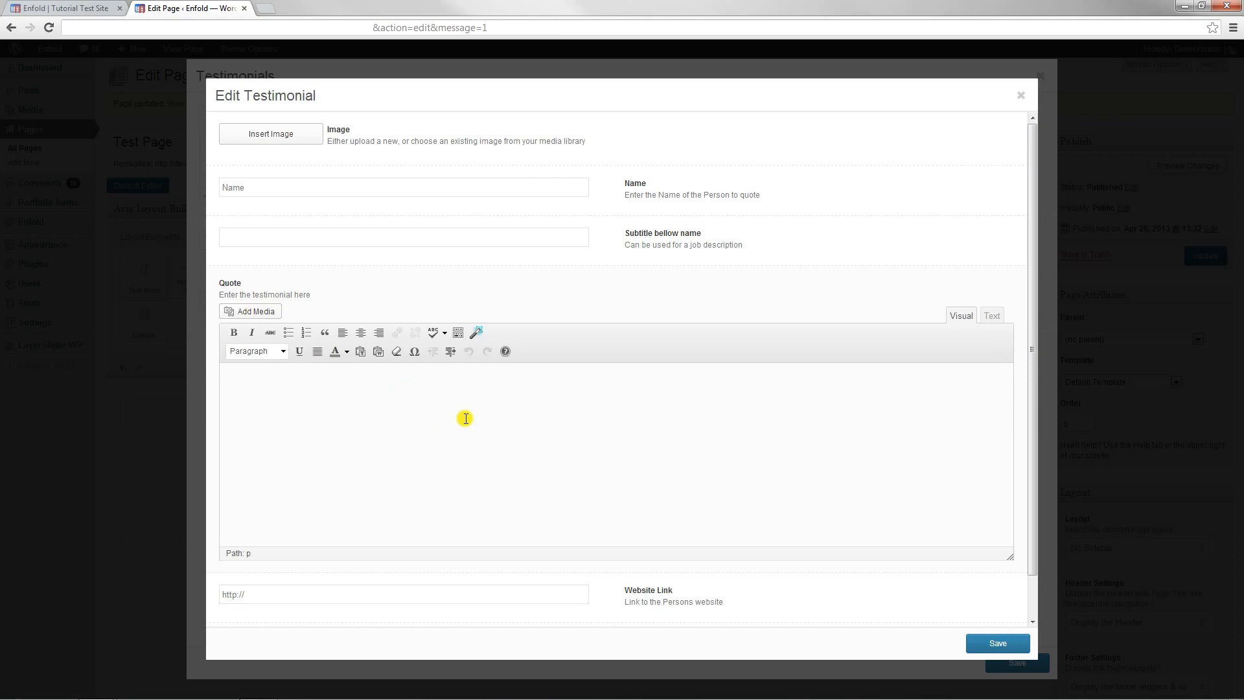
scroll(465, 418, "down", 1)
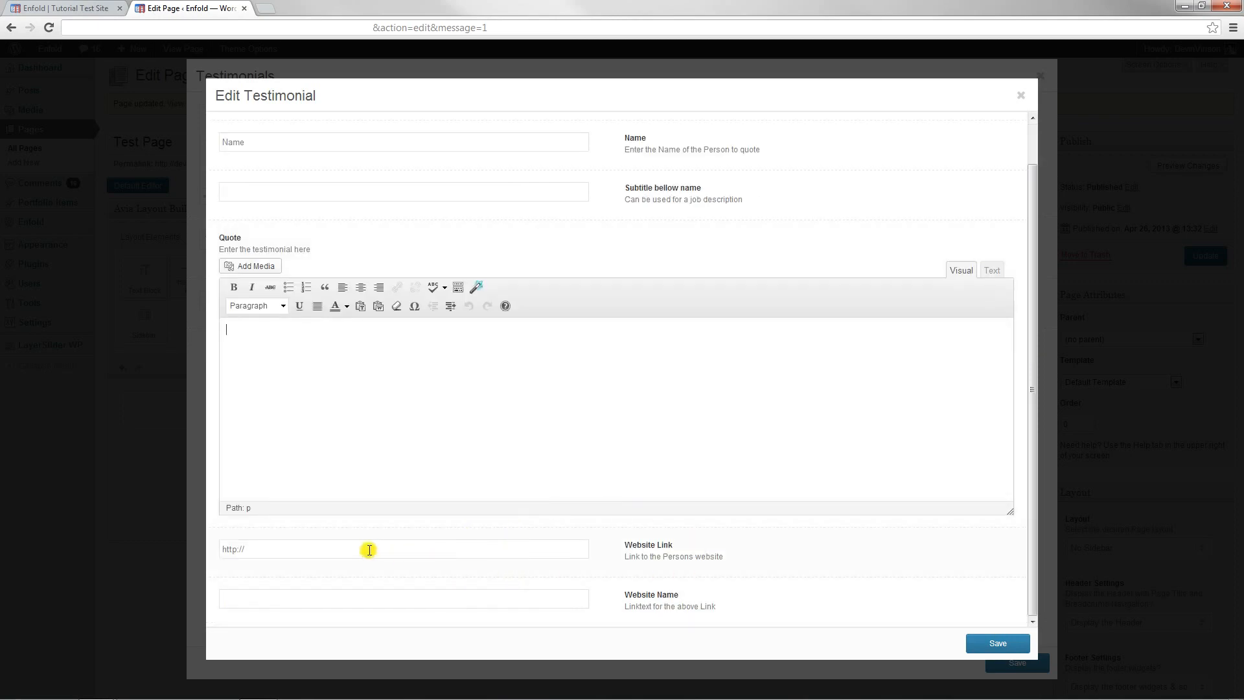
left_click(337, 550)
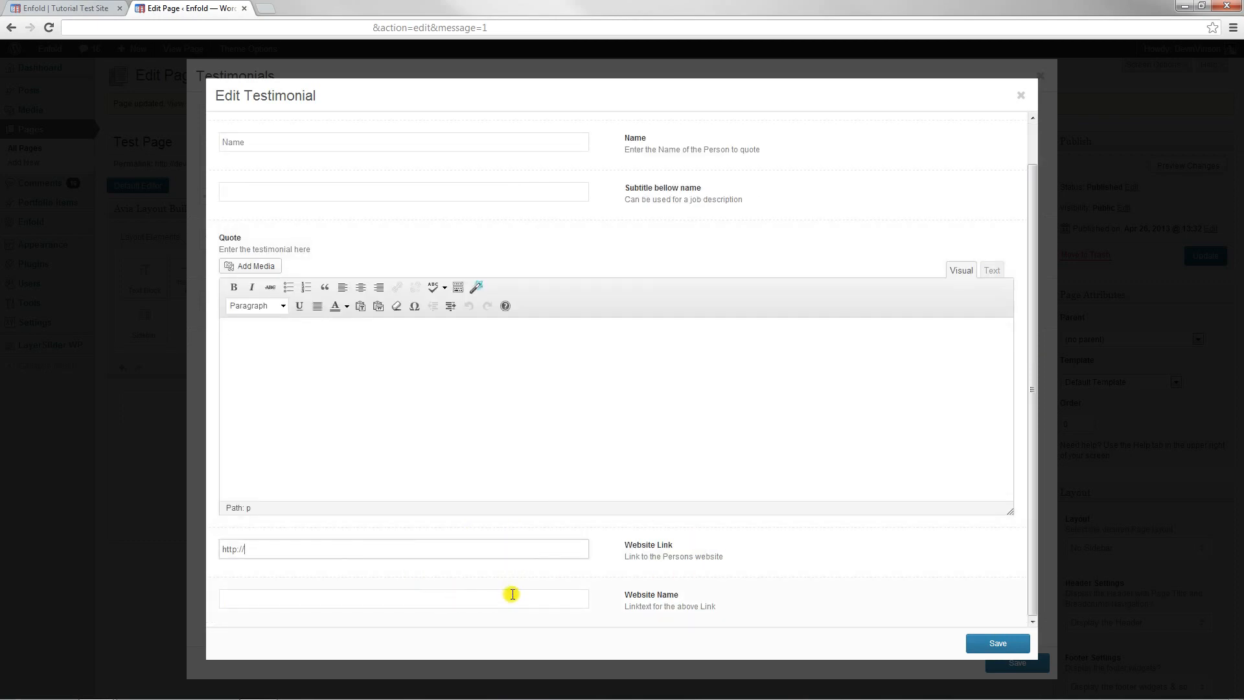
triple_click(526, 556)
left_click(527, 594)
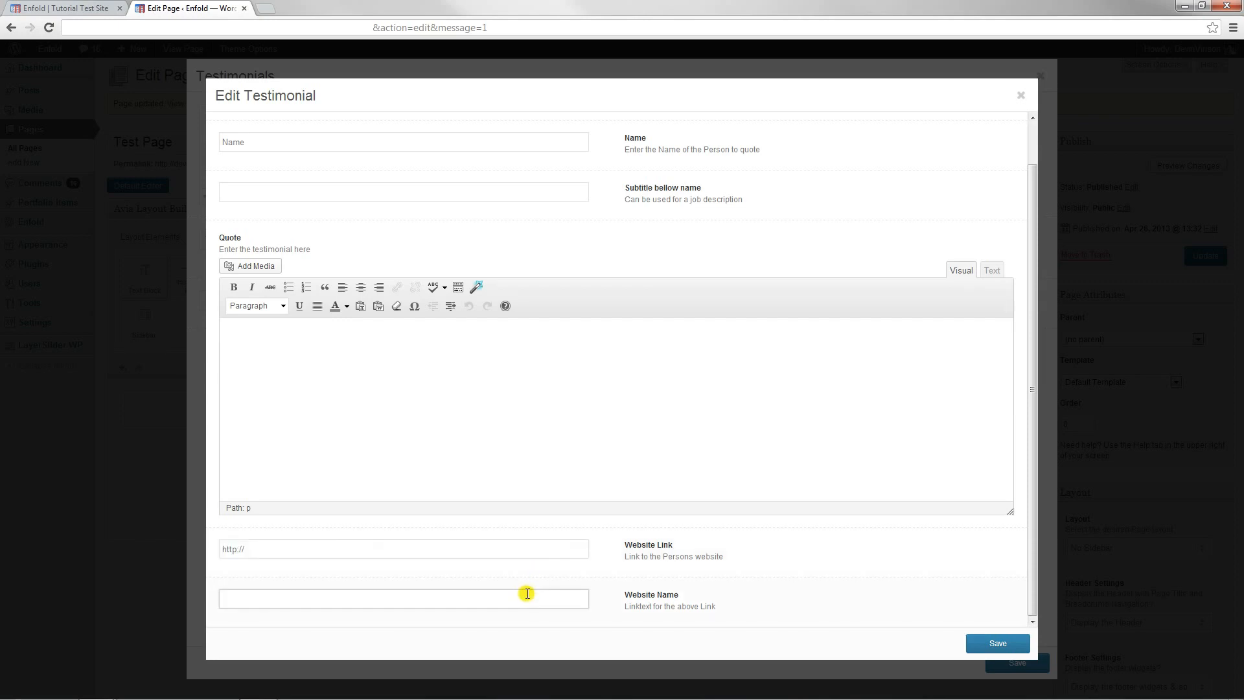
triple_click(731, 609)
left_click(997, 646)
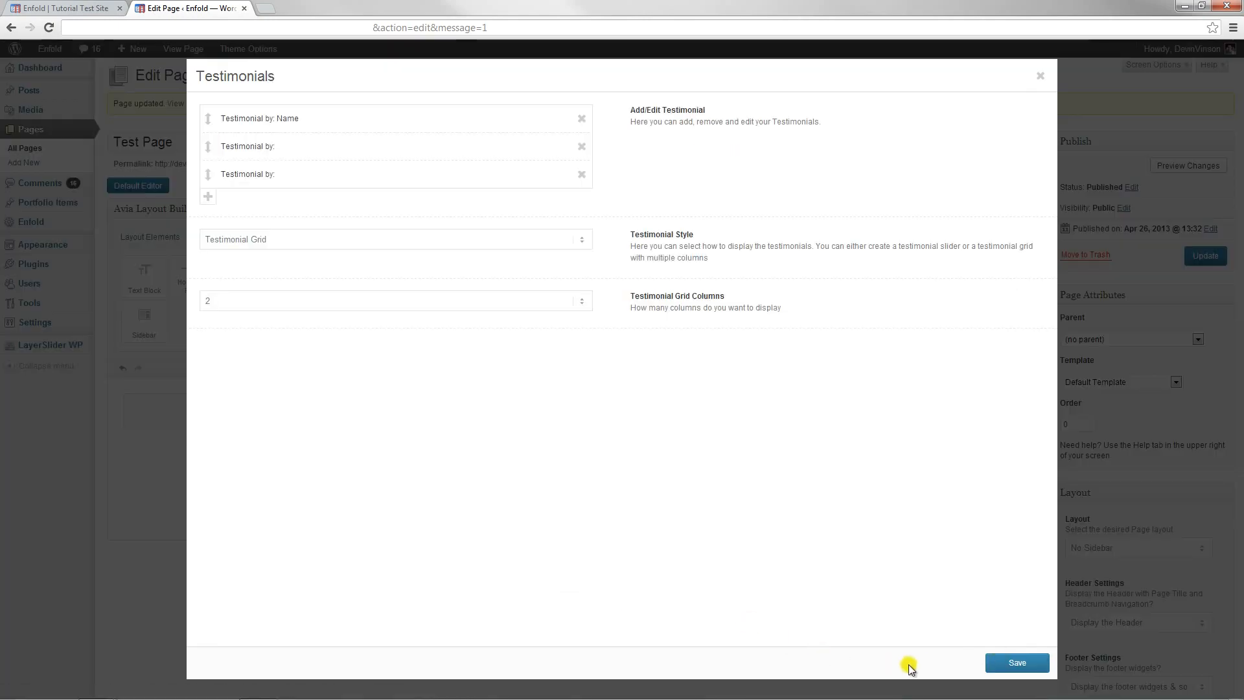
Compare the options of the Testimonial Grid and Testimonial Slider styles, and close the Testimonials settings without saving
left_click(518, 243)
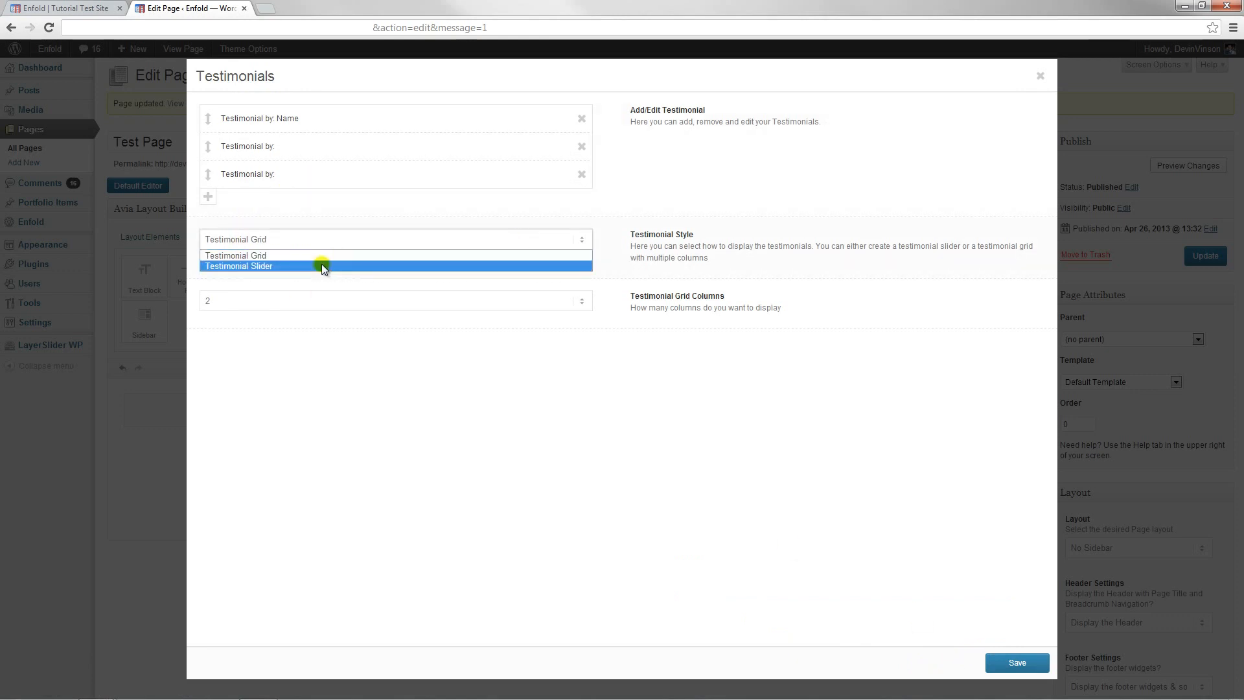
left_click(322, 265)
left_click(502, 241)
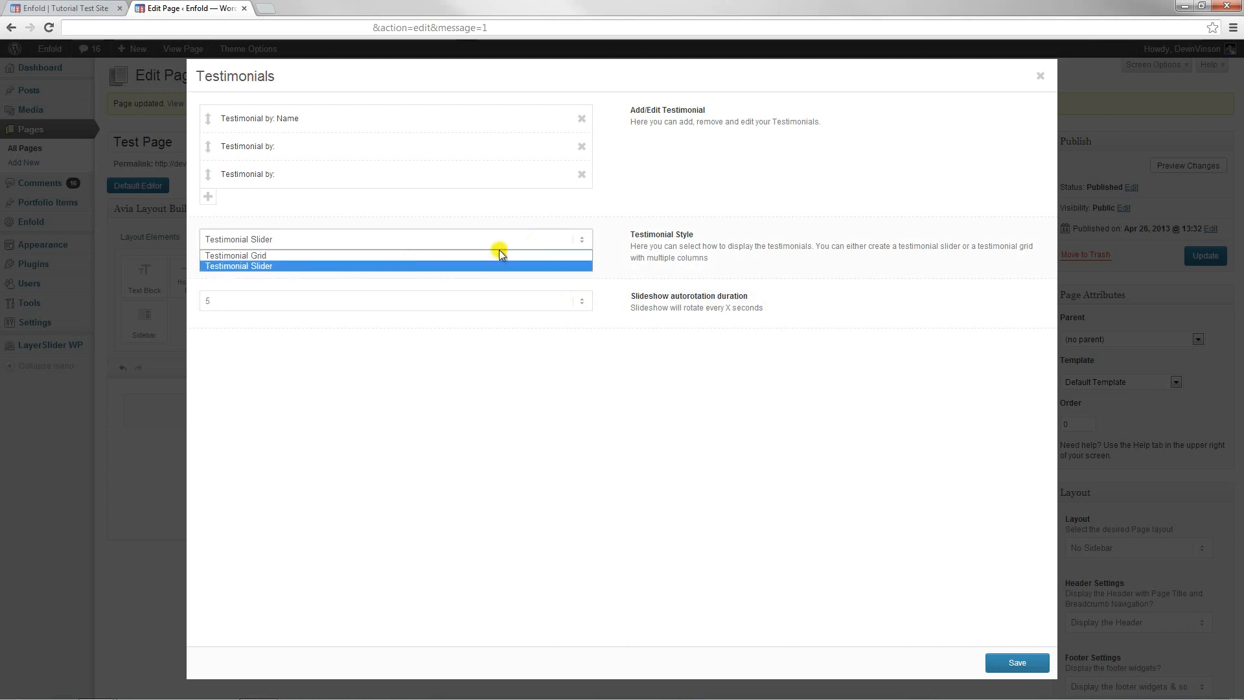
left_click(386, 250)
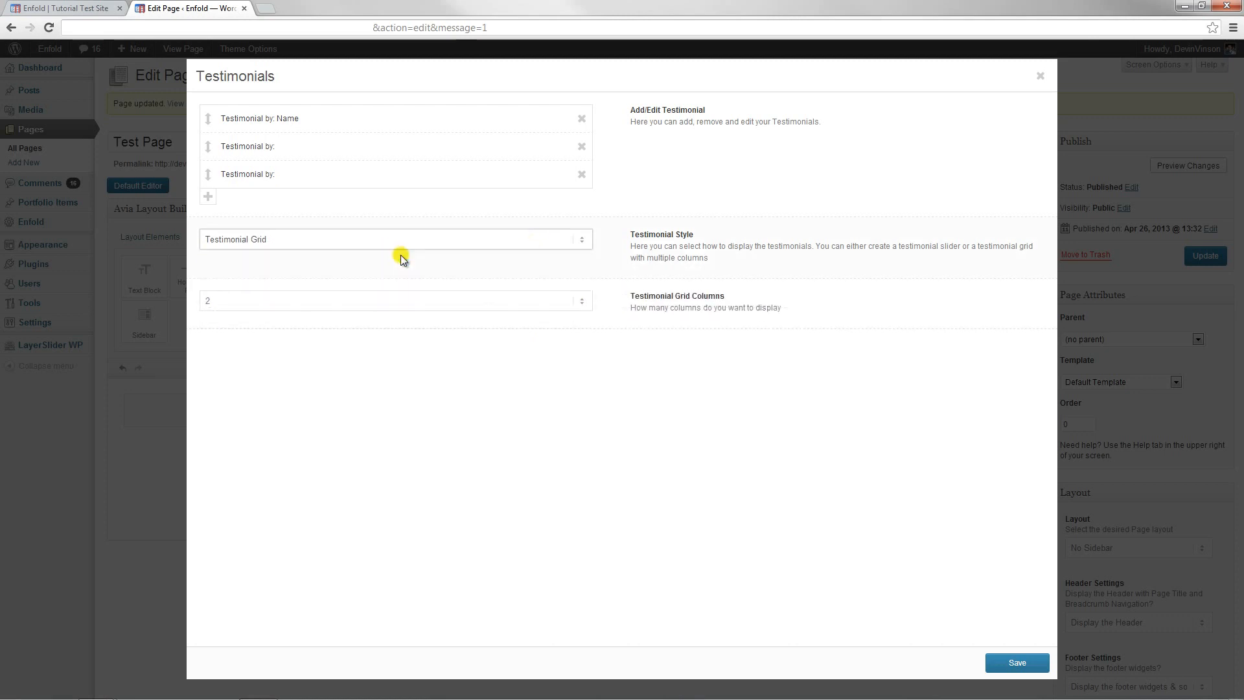
left_click(580, 302)
left_click(736, 297)
left_click(496, 242)
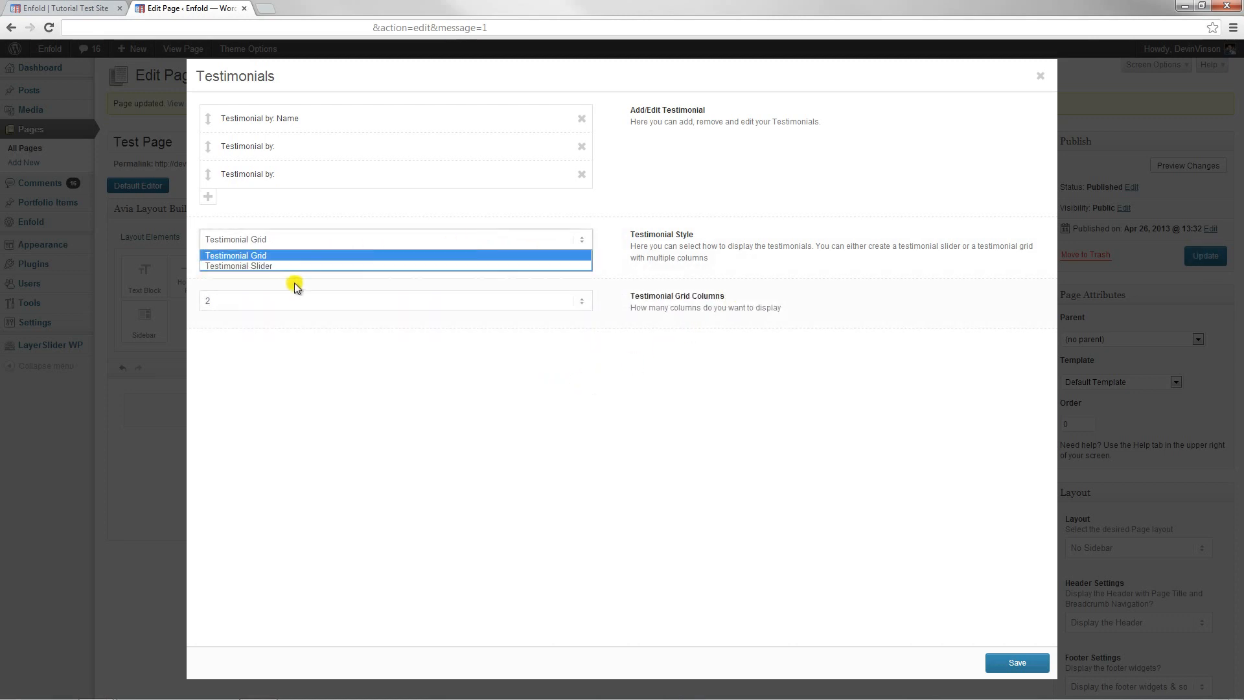
left_click(283, 266)
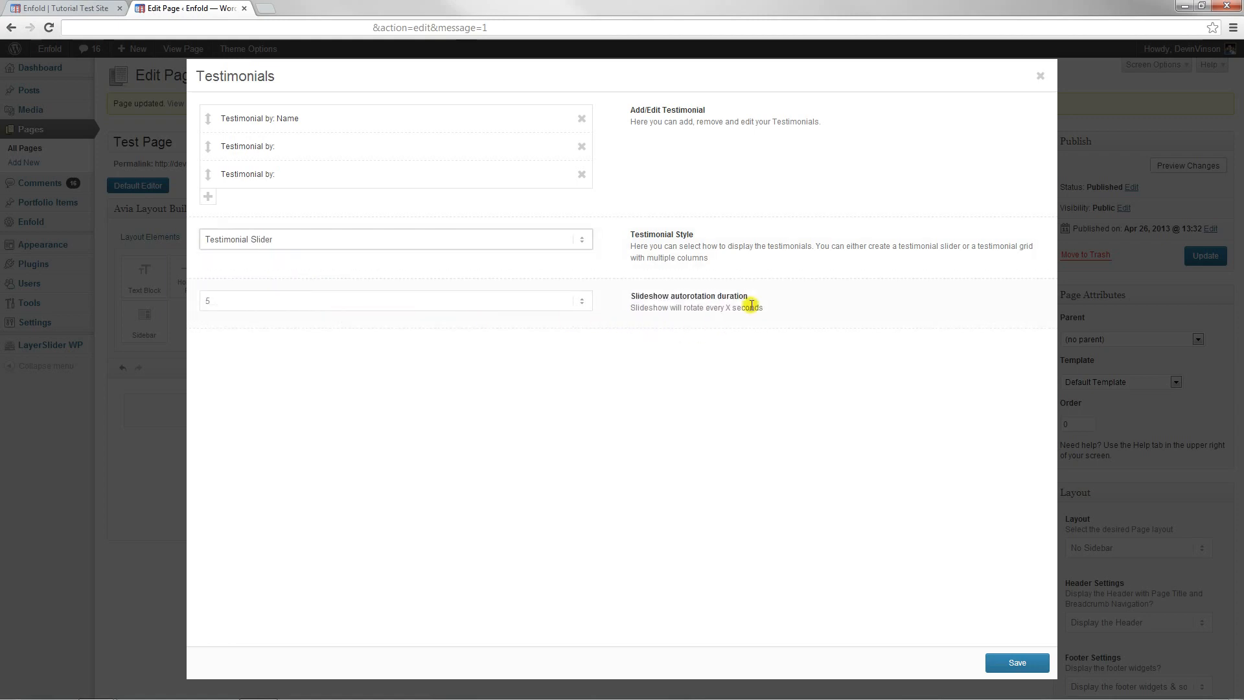
left_click_drag(749, 297, 650, 285)
left_click(938, 553)
left_click(1041, 77)
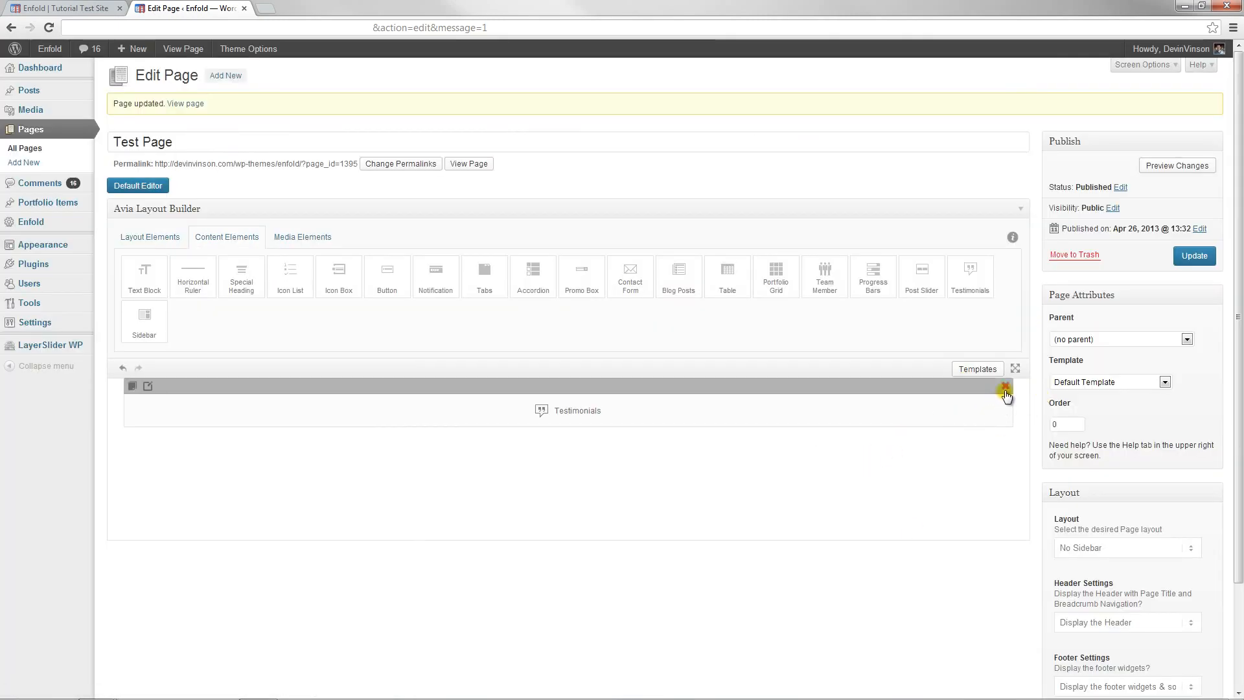
Delete the Testimonials element from the layout, and briefly try a full-width Sidebar element before removing it
left_click(1005, 386)
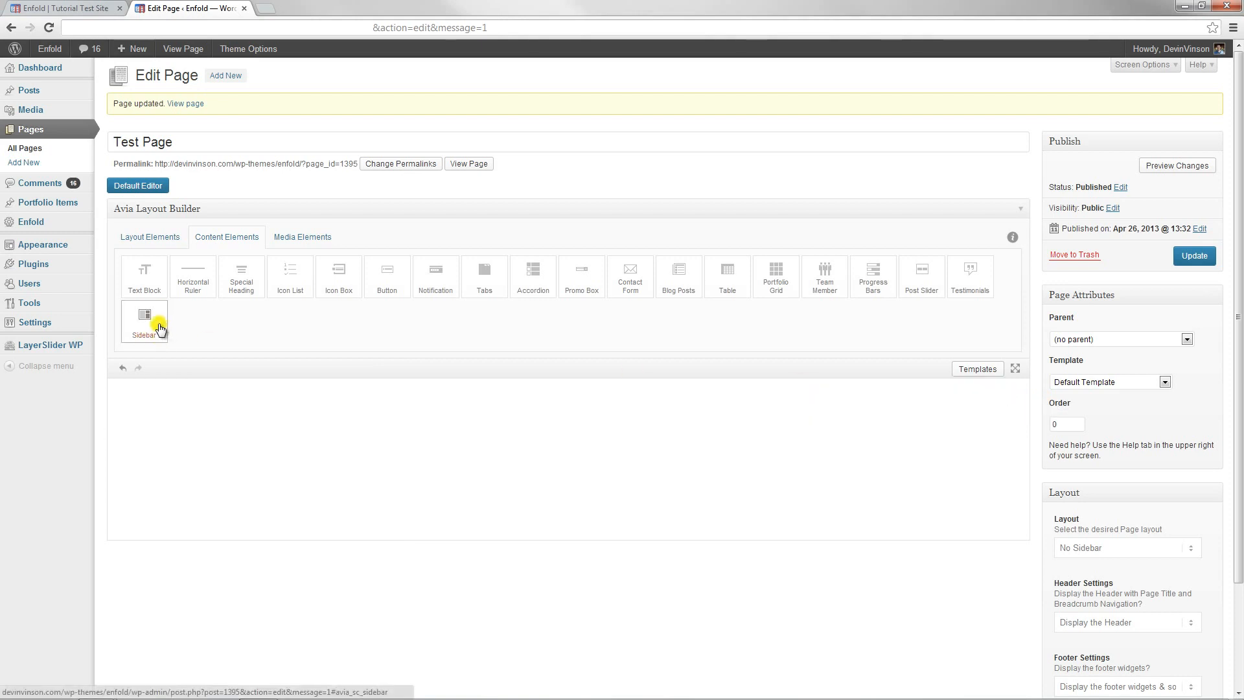
left_click_drag(160, 329, 493, 434)
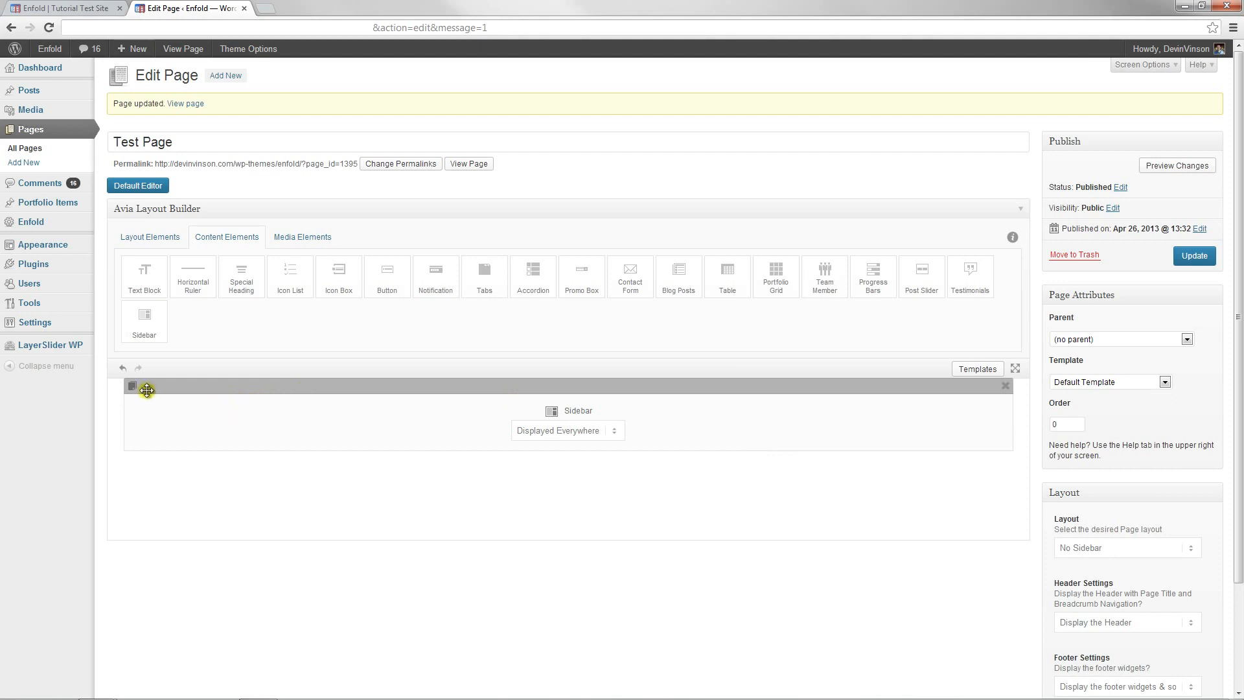
left_click(1006, 385)
Lay out a 1/4 column followed by a 3/4 column in one row, discarding the trial 1/3 columns
left_click(146, 247)
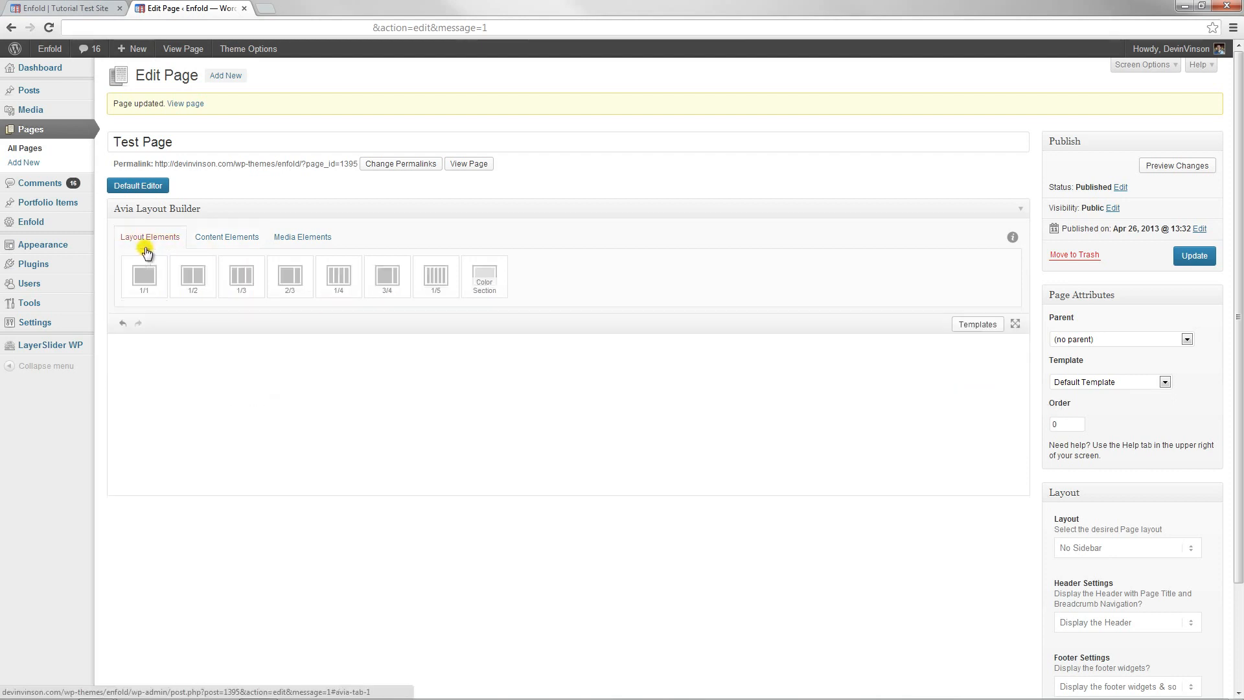
left_click(245, 288)
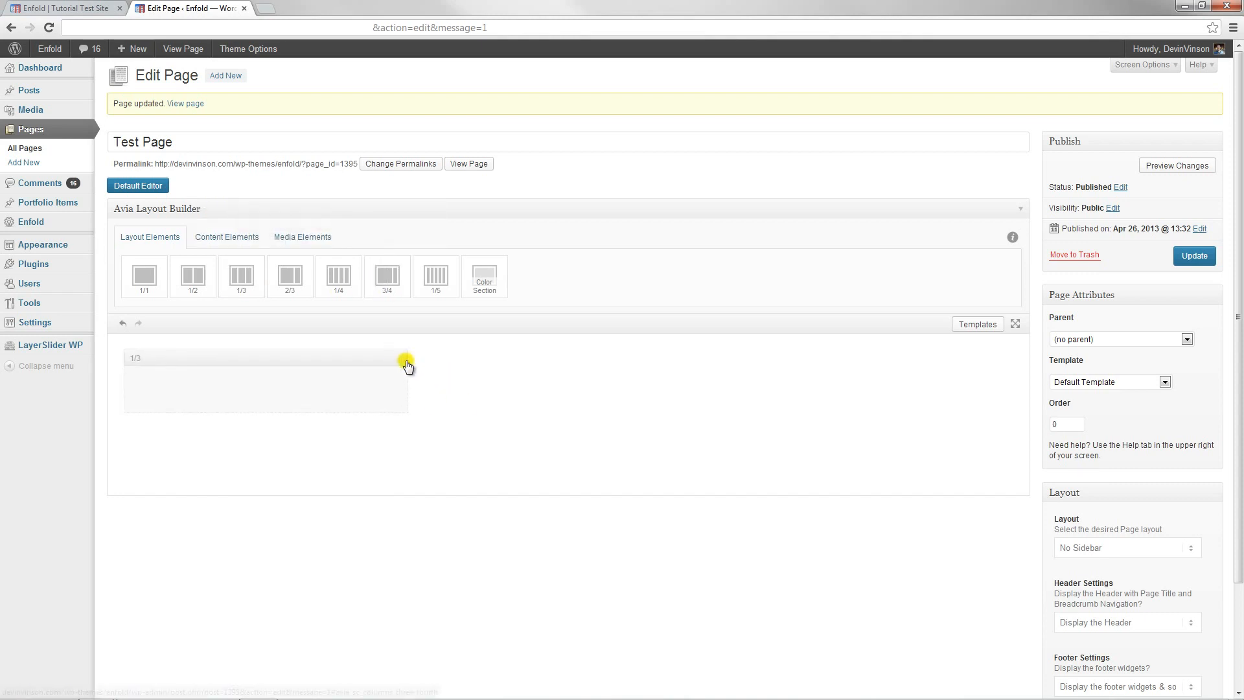
left_click(401, 359)
left_click_drag(387, 280, 482, 389)
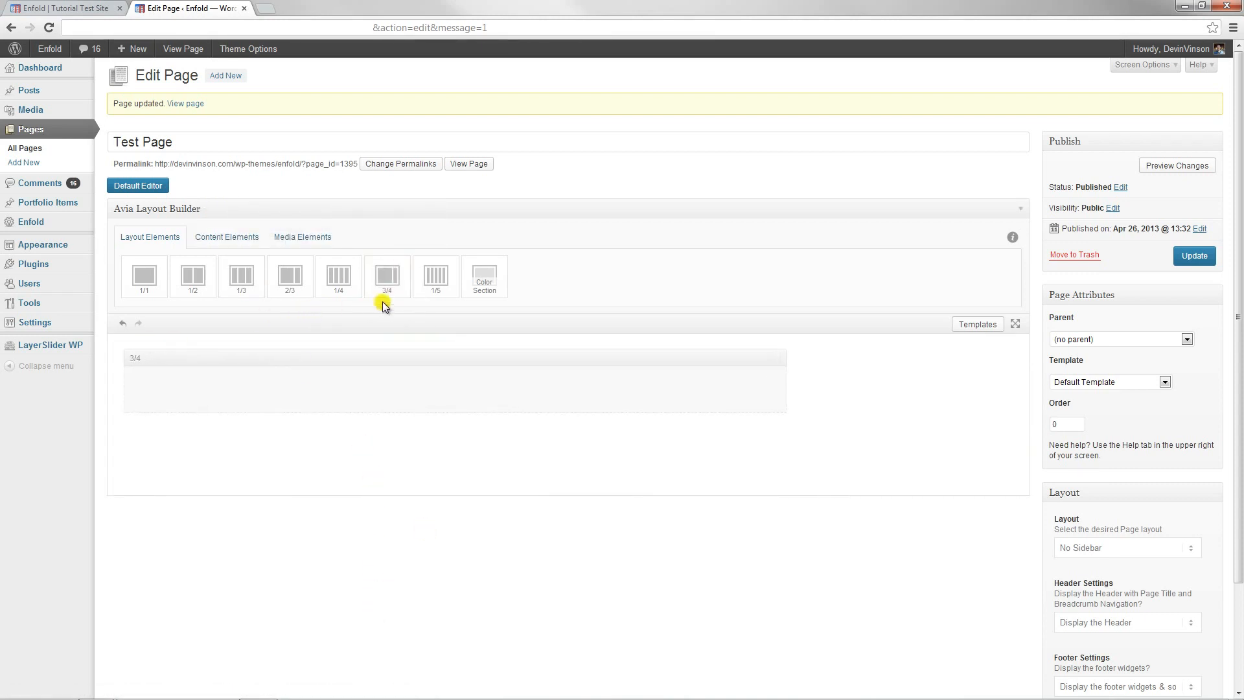
left_click_drag(248, 278, 875, 386)
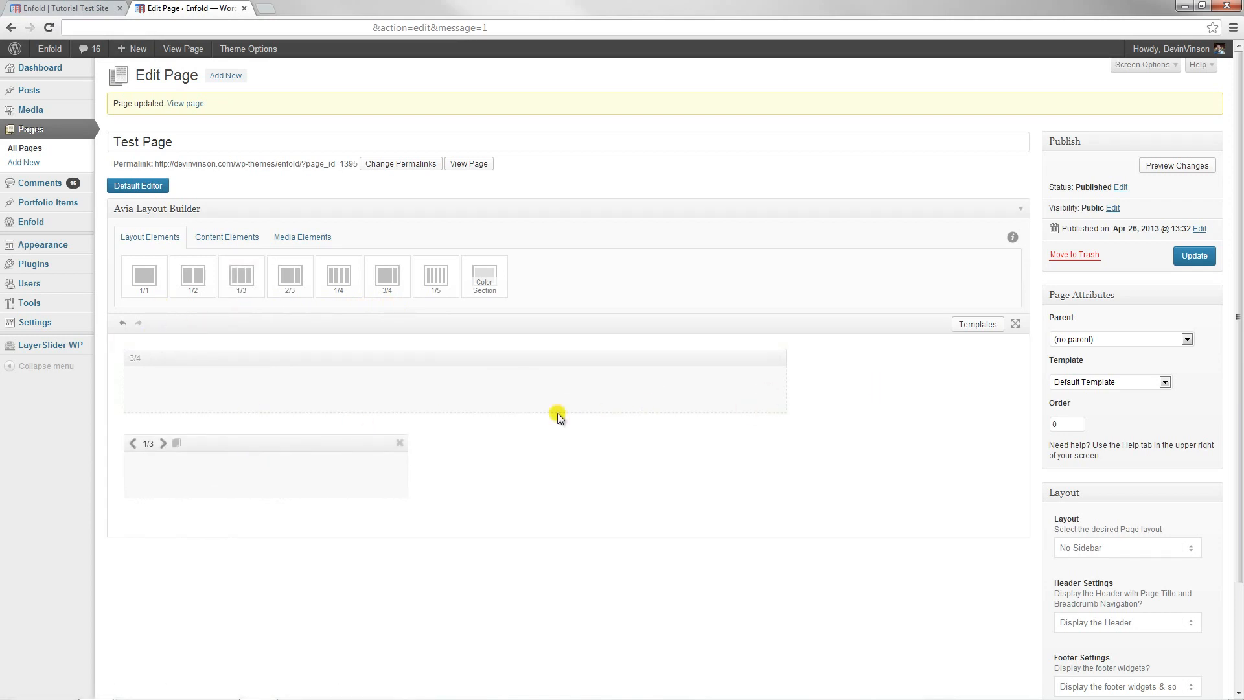
mouse_move(166, 356)
left_click(400, 444)
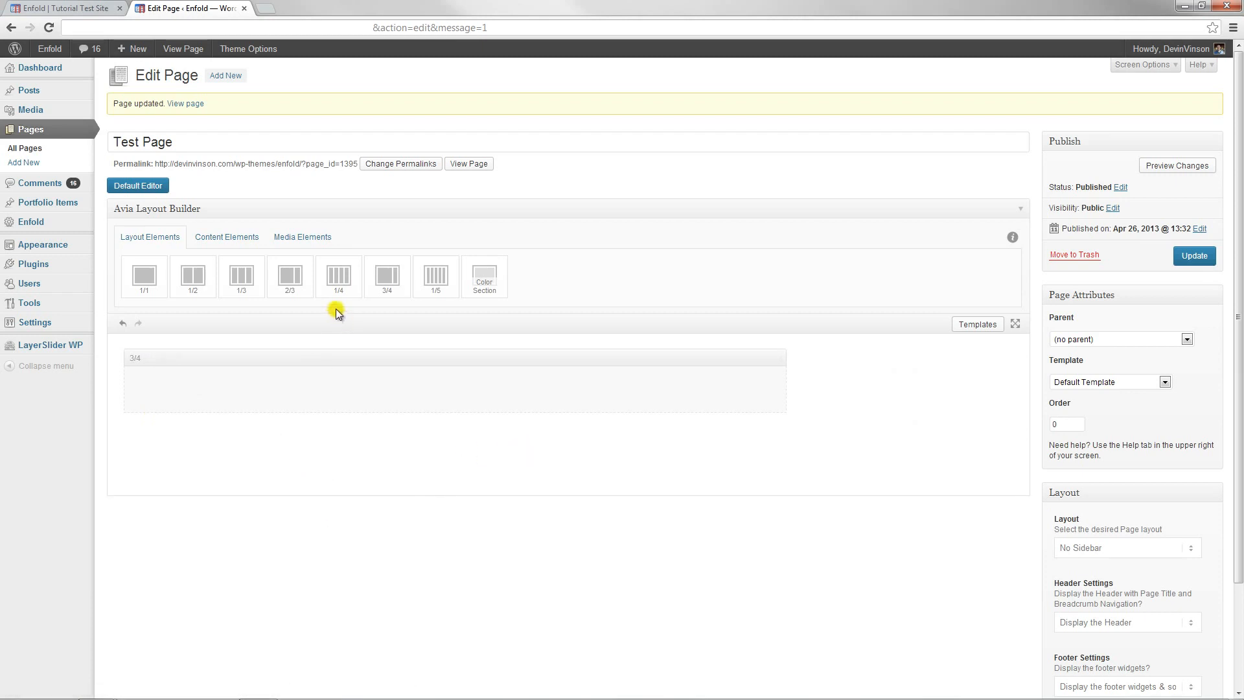
left_click_drag(350, 269, 920, 362)
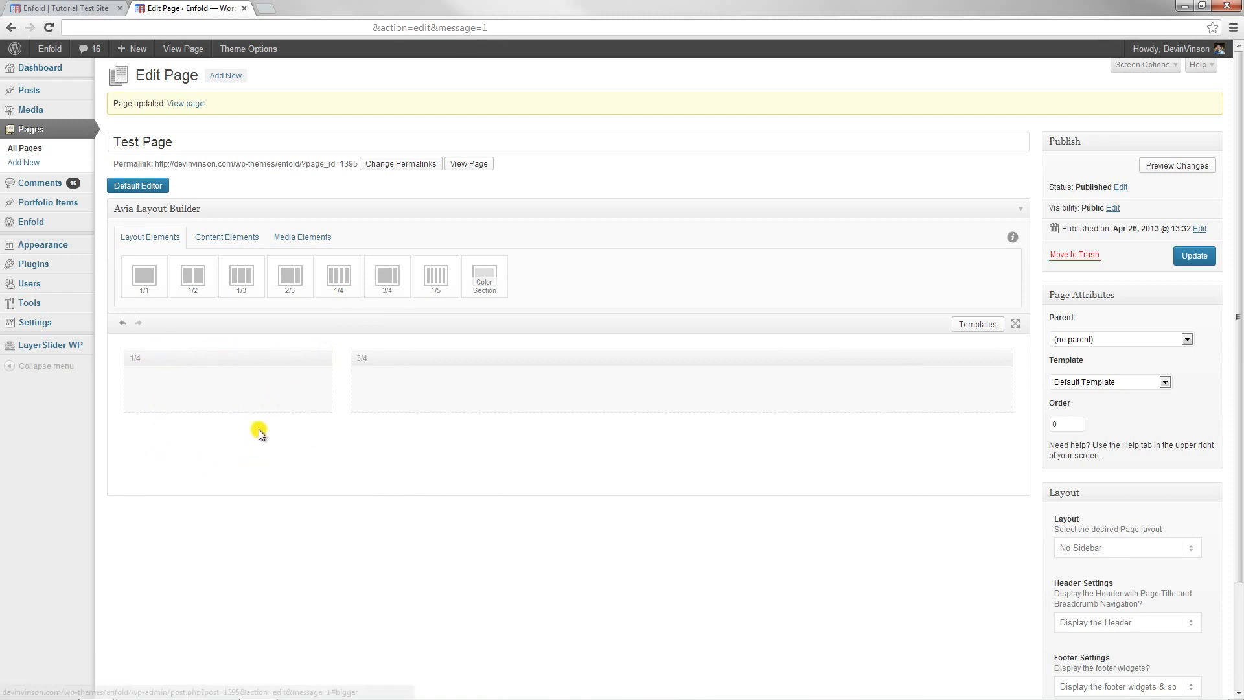
Add a Sidebar element to the 1/4 column and set it to display Sidebar Blog
left_click(227, 240)
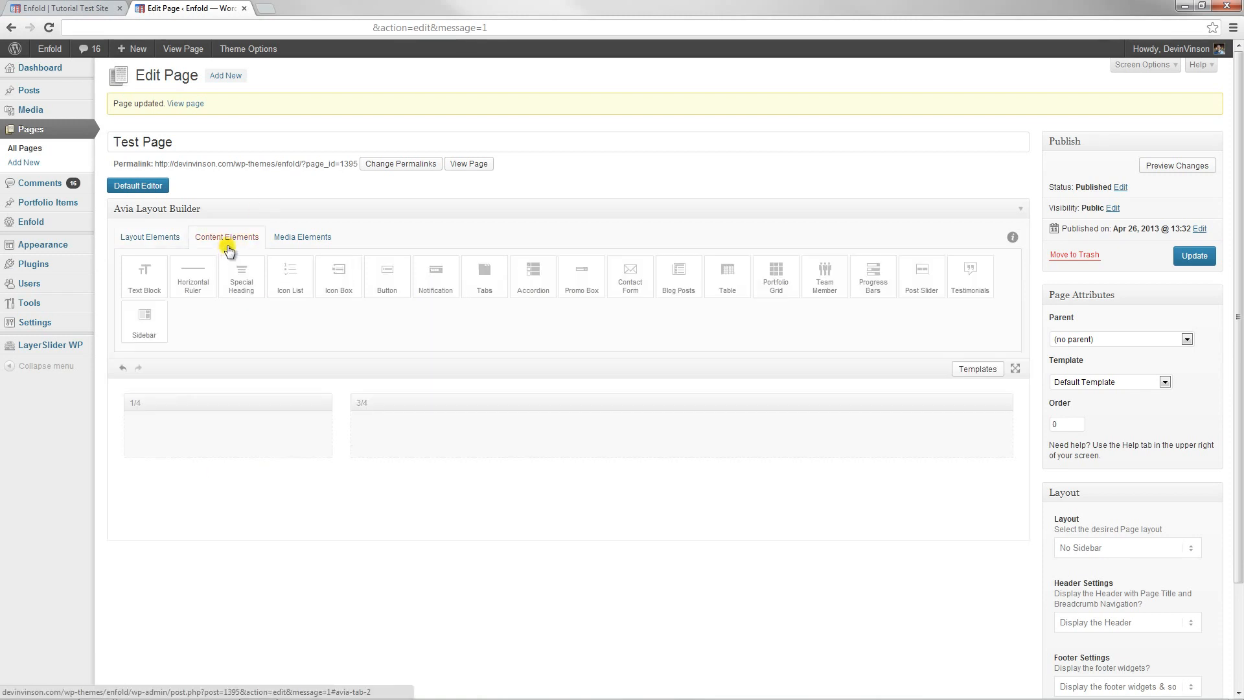
left_click_drag(143, 321, 224, 422)
scroll(259, 402, "down", 2)
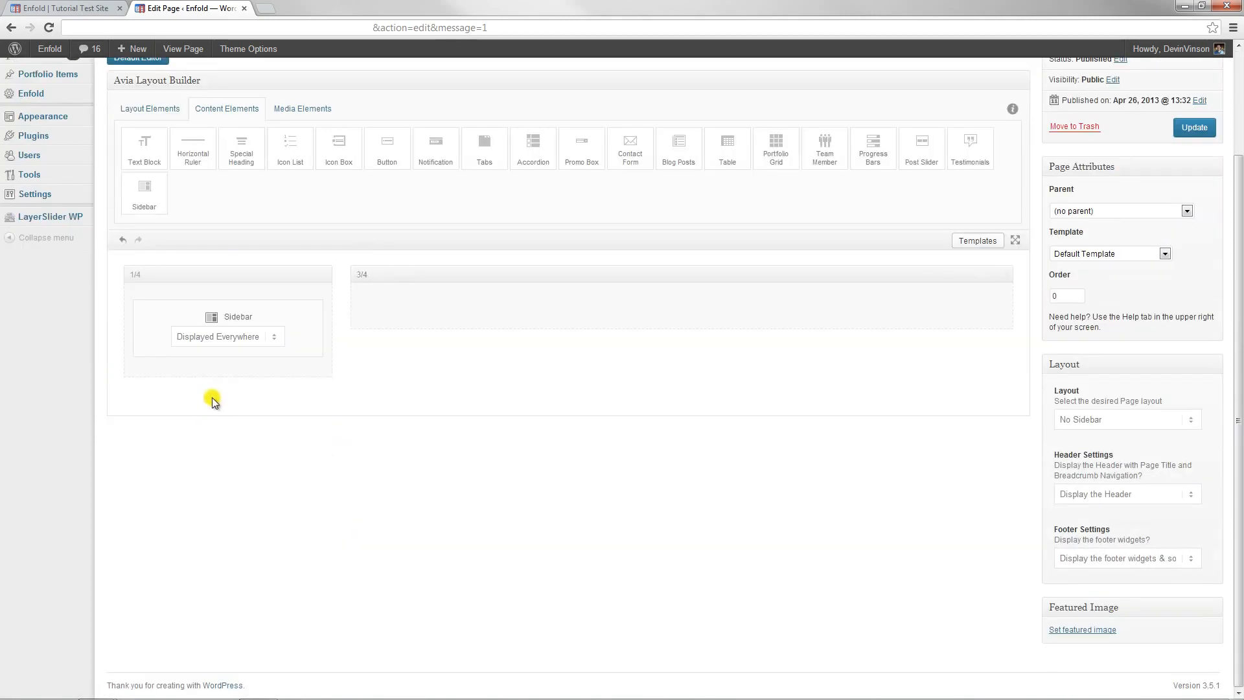
left_click(250, 337)
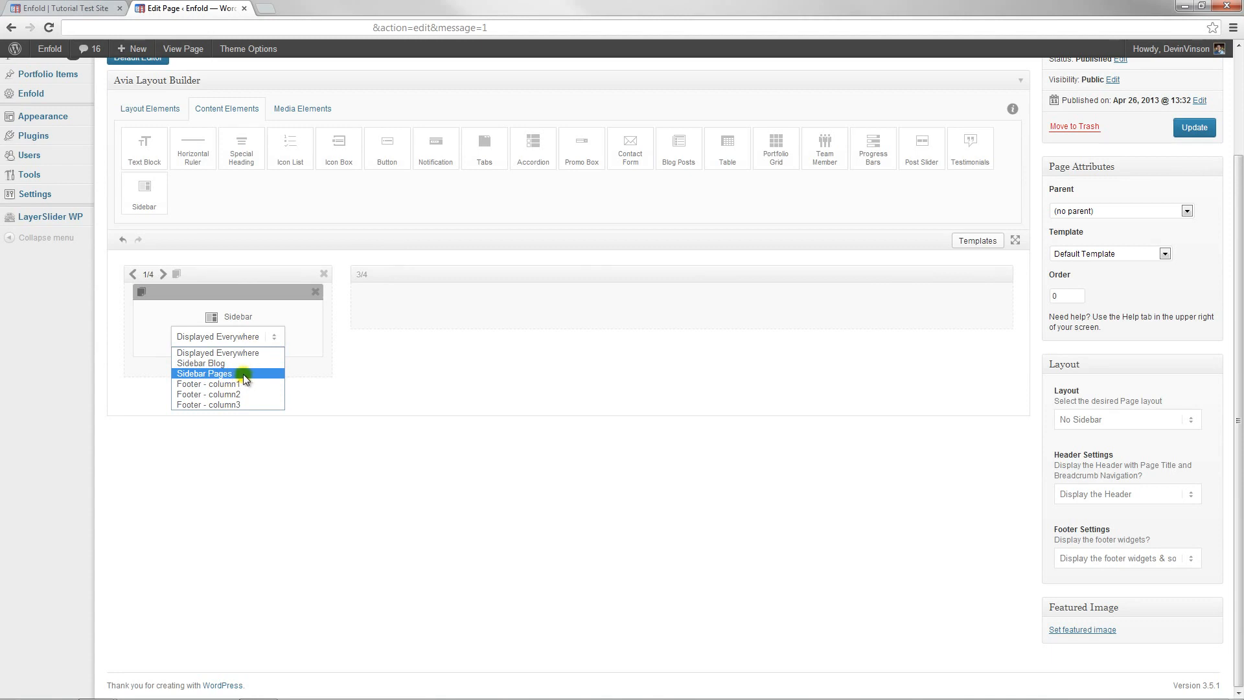
left_click(243, 374)
left_click(245, 334)
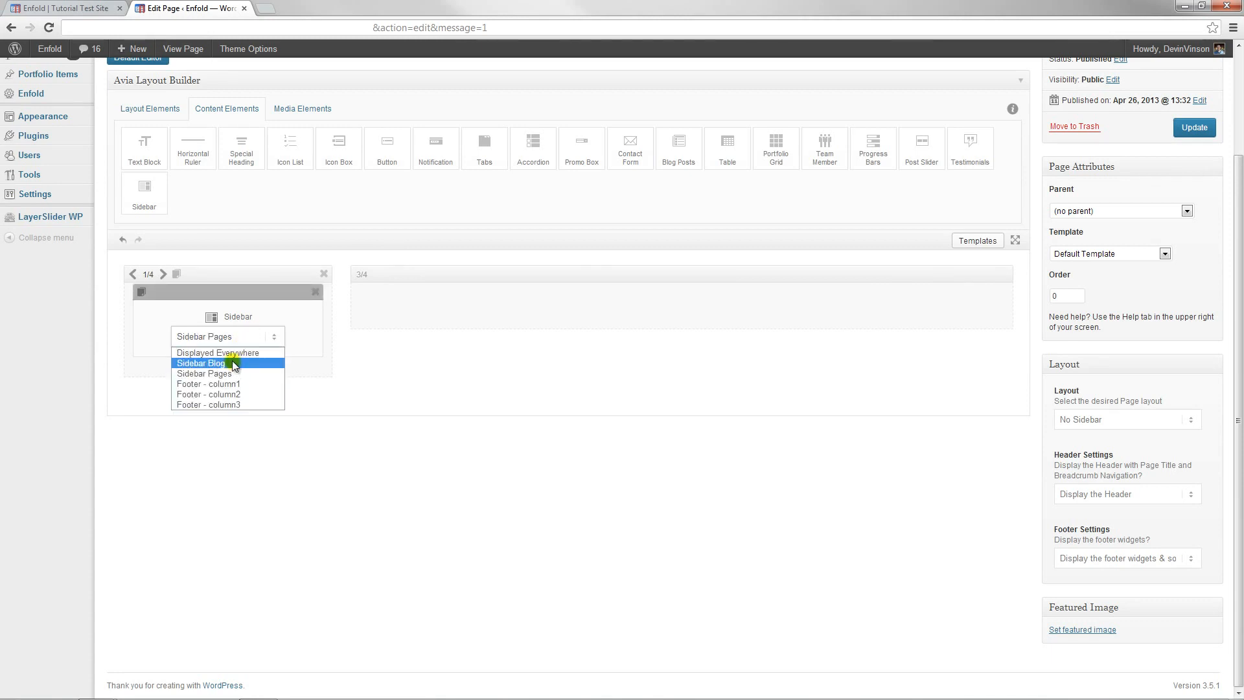
left_click(235, 363)
Add a Text Block to the 3/4 column, and open its content editor and close it without changes
scroll(349, 413, "up", 2)
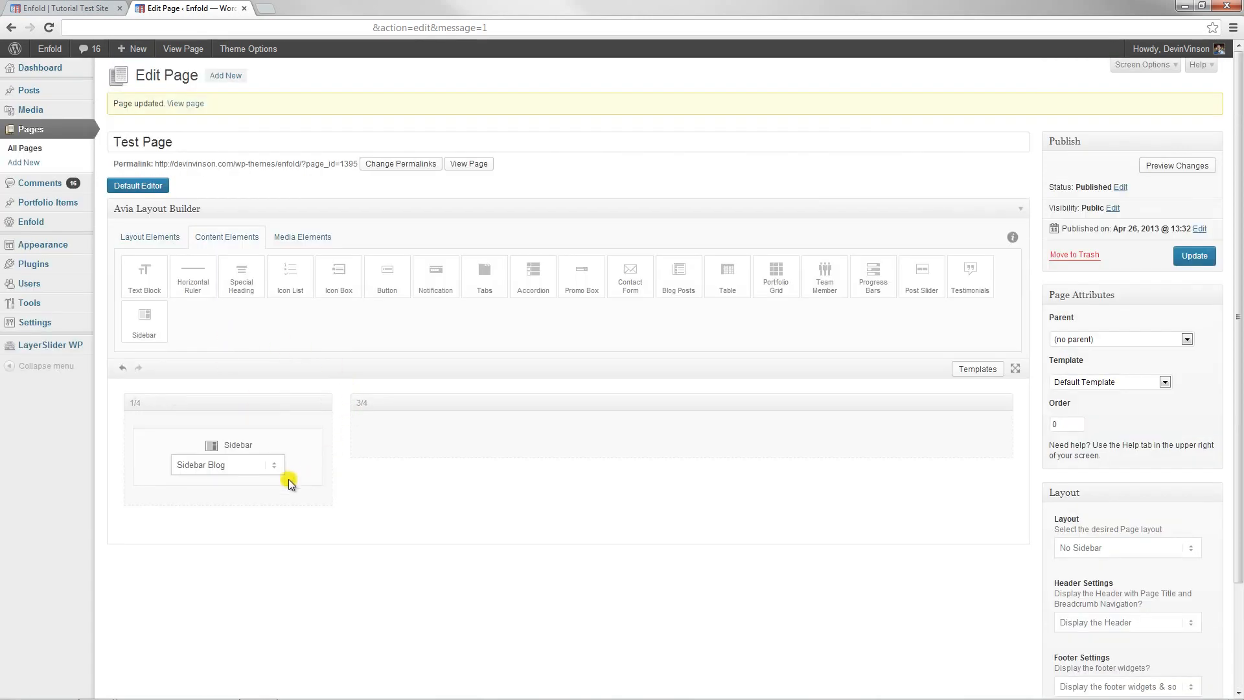
mouse_move(258, 450)
scroll(347, 559, "down", 2)
scroll(721, 531, "up", 2)
left_click_drag(144, 278, 492, 428)
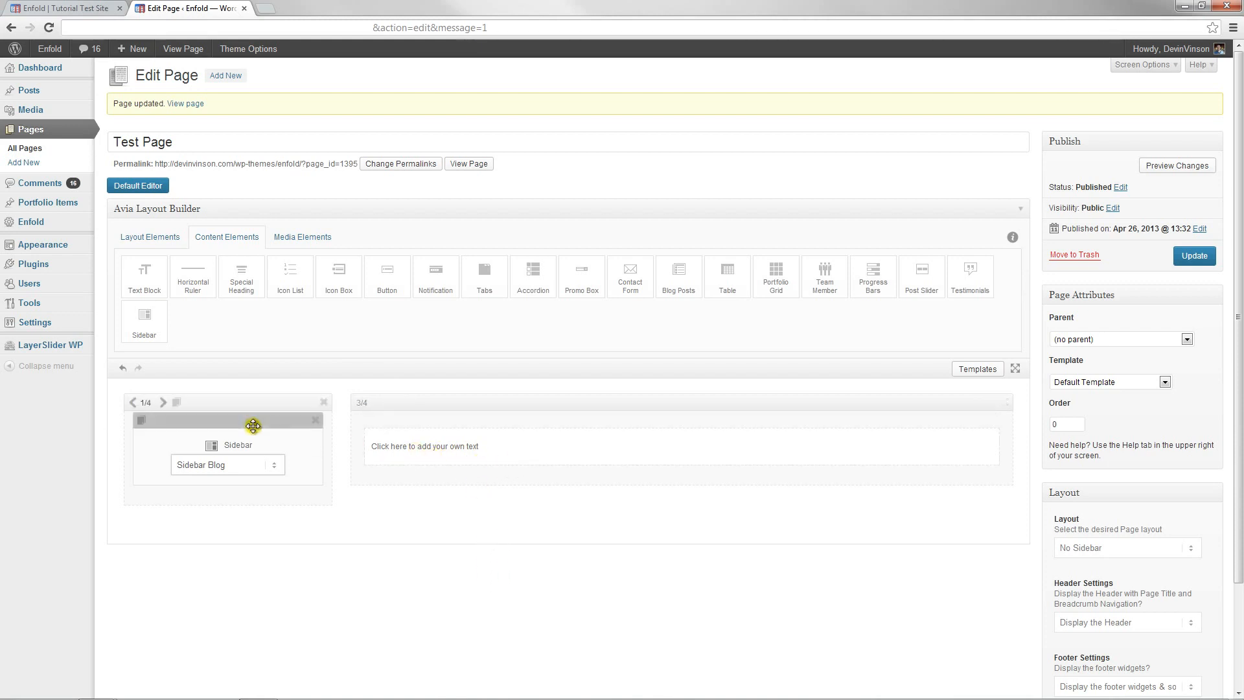
left_click(519, 445)
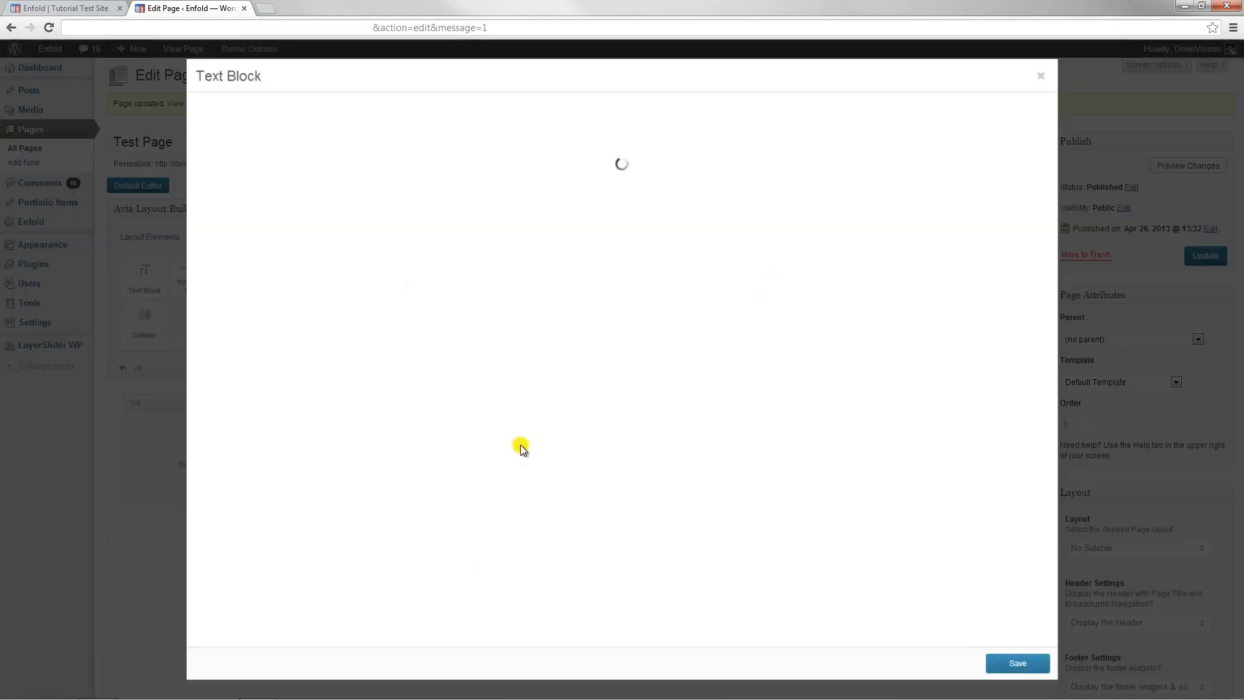
key("ctrl+a")
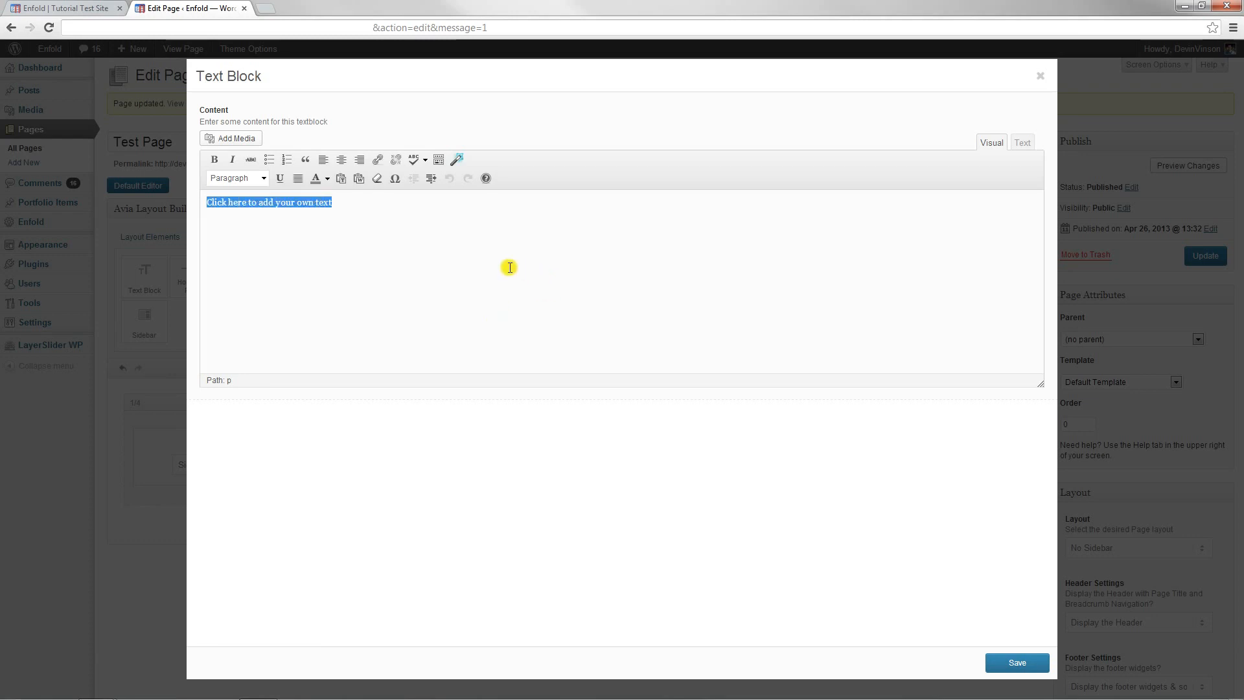
left_click(1040, 77)
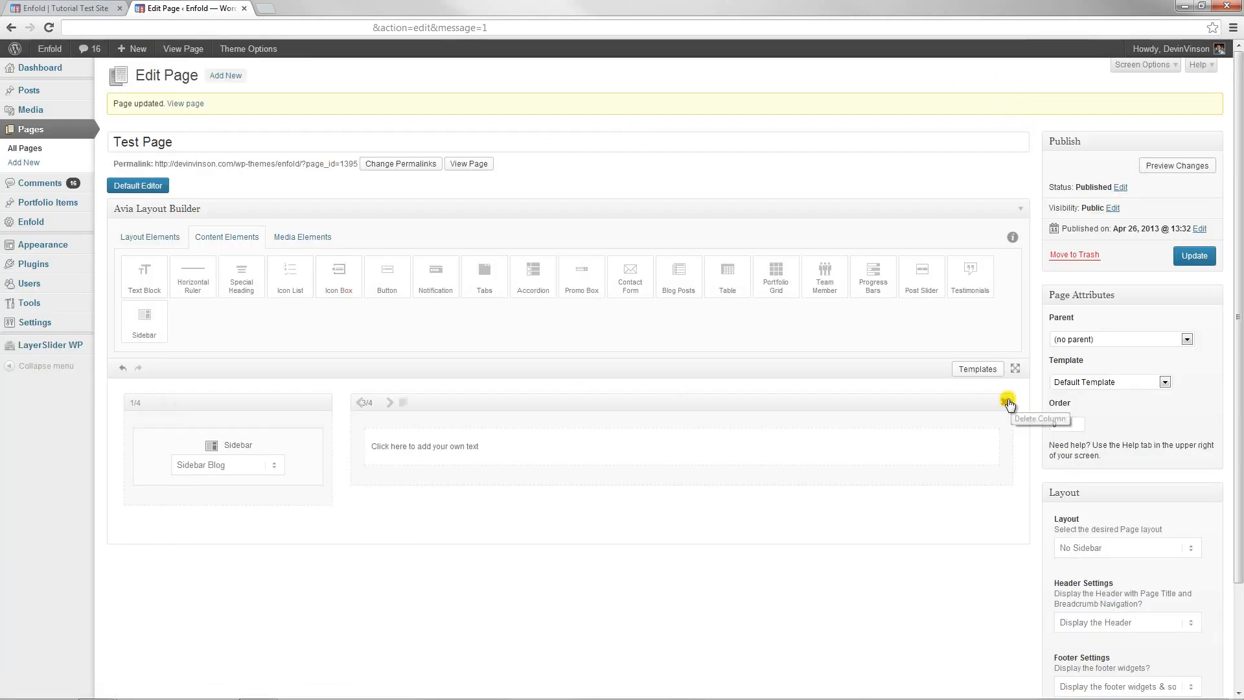
Move the 3/4 column ahead of the 1/4 column, and delete both columns with their contents
left_click_drag(1006, 398, 194, 415)
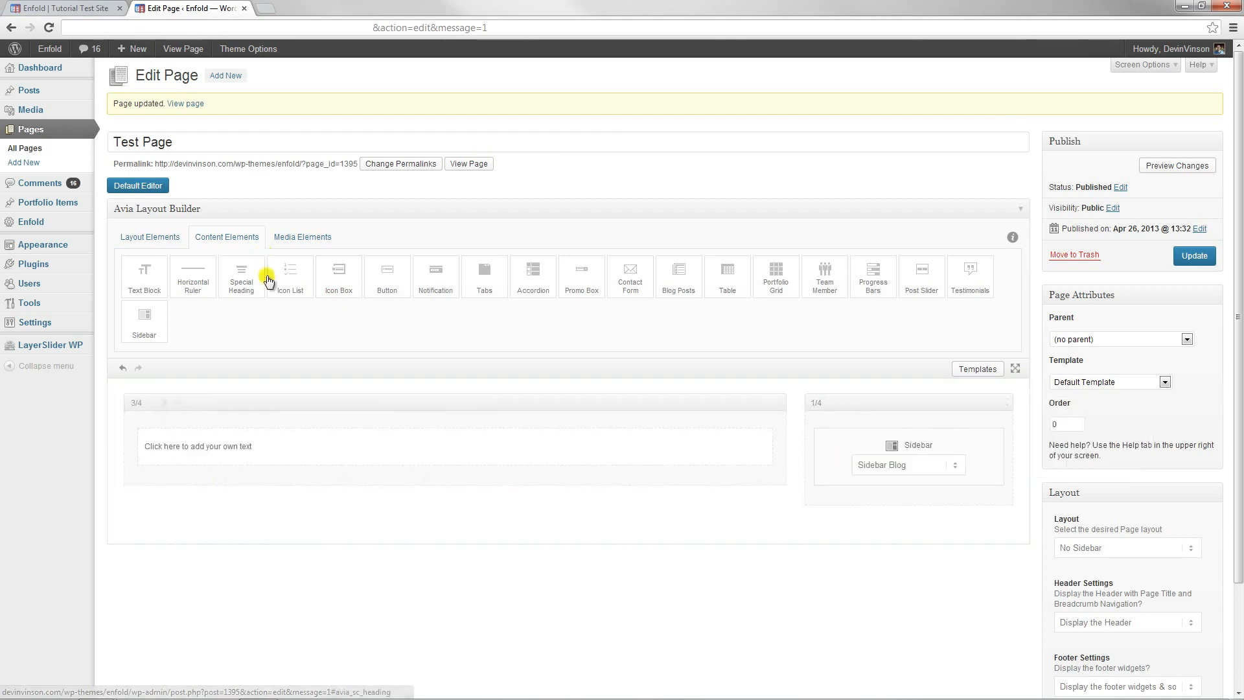
left_click(1005, 402)
left_click(780, 404)
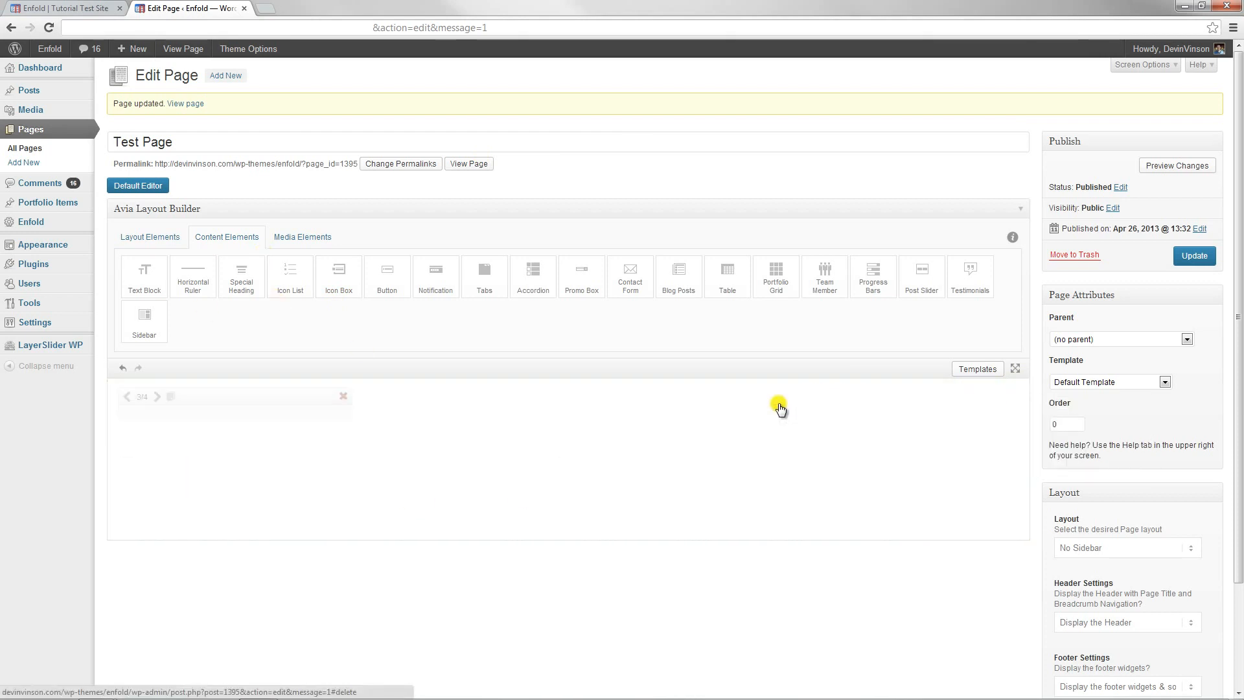
Add a Video media element to the empty layout
left_click(311, 239)
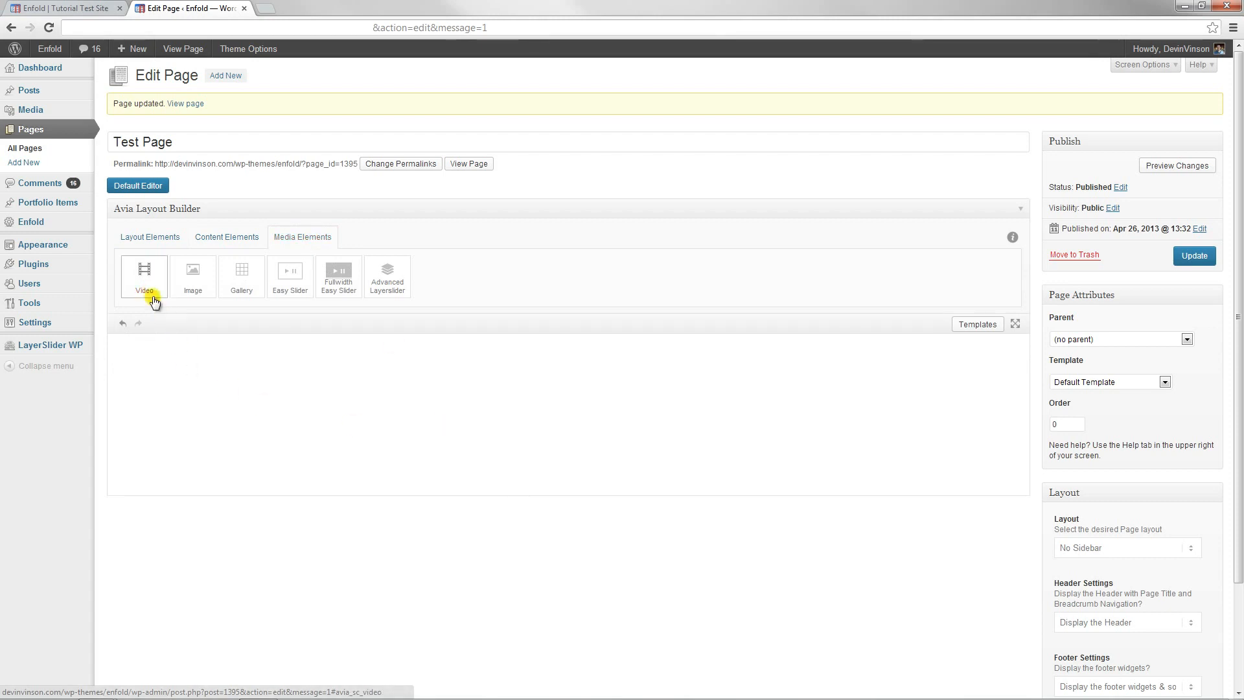
left_click_drag(144, 276, 251, 410)
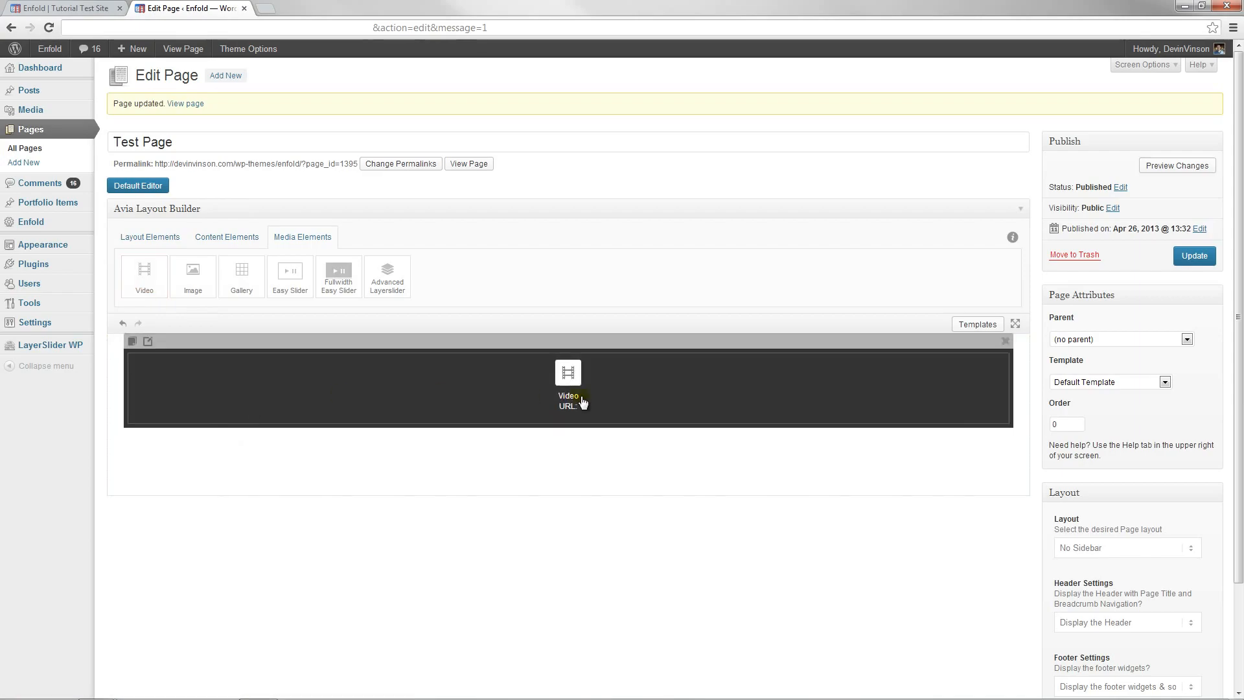
Open the Video element's settings to review its Video Format options, and delete the element from the layout
left_click(583, 403)
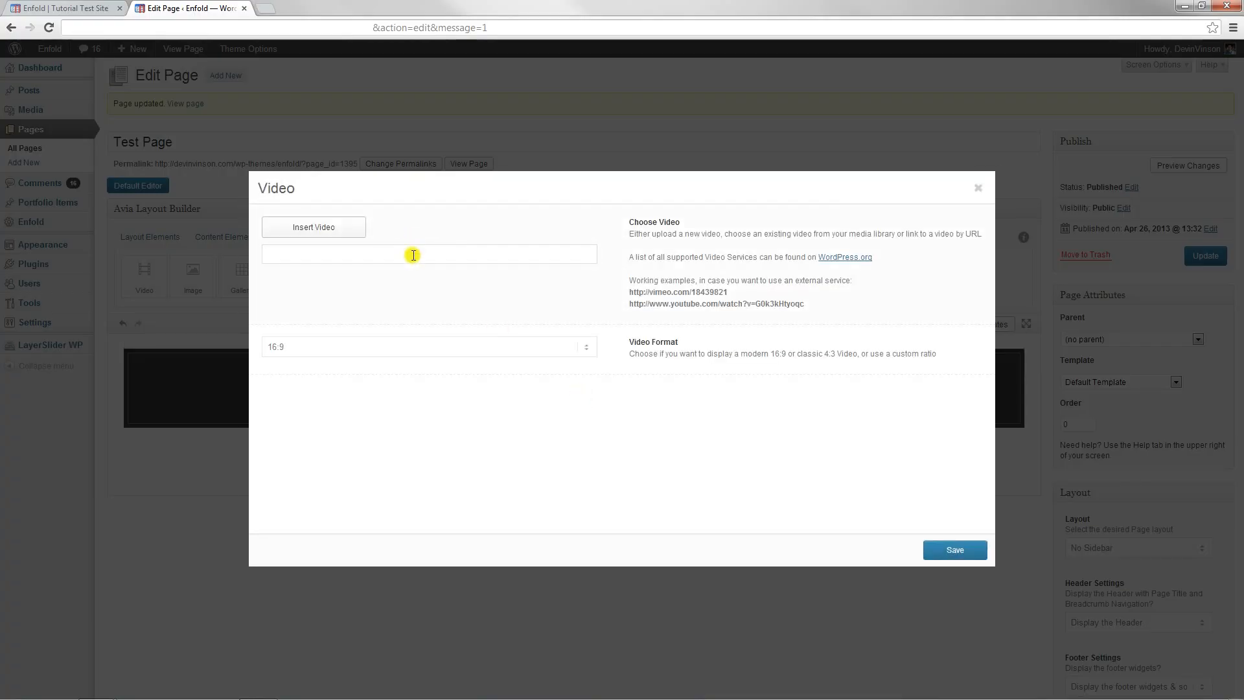
left_click(488, 347)
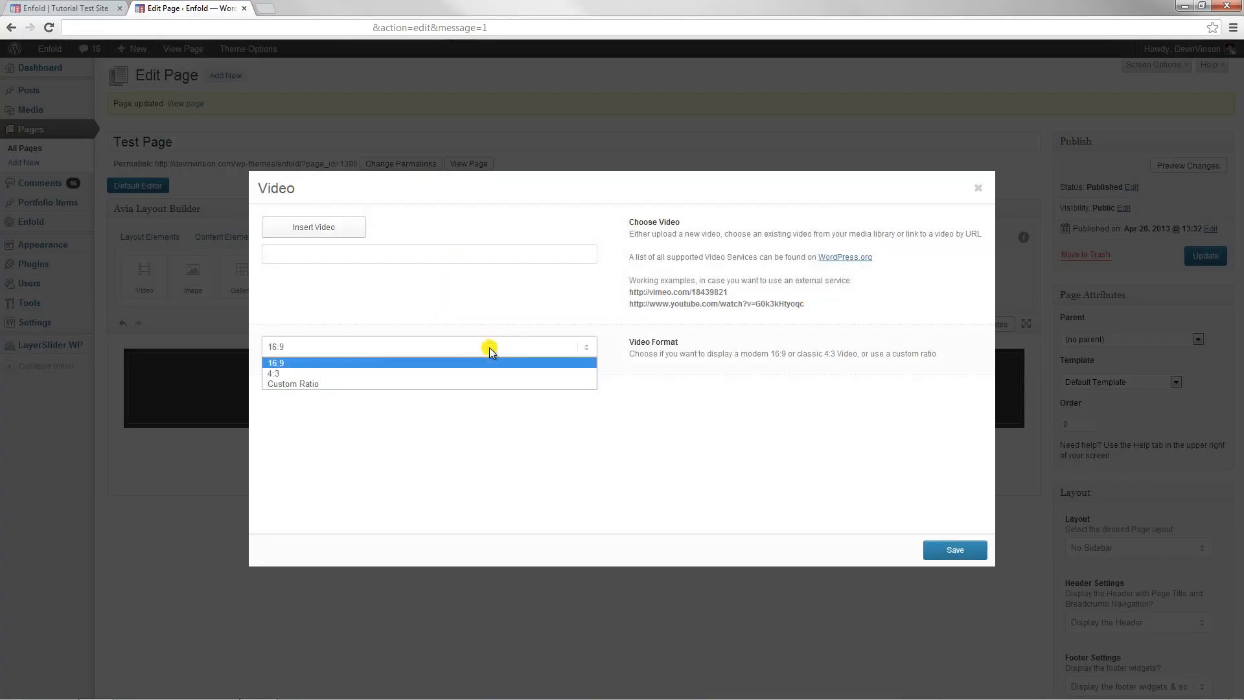
left_click(469, 434)
left_click(977, 189)
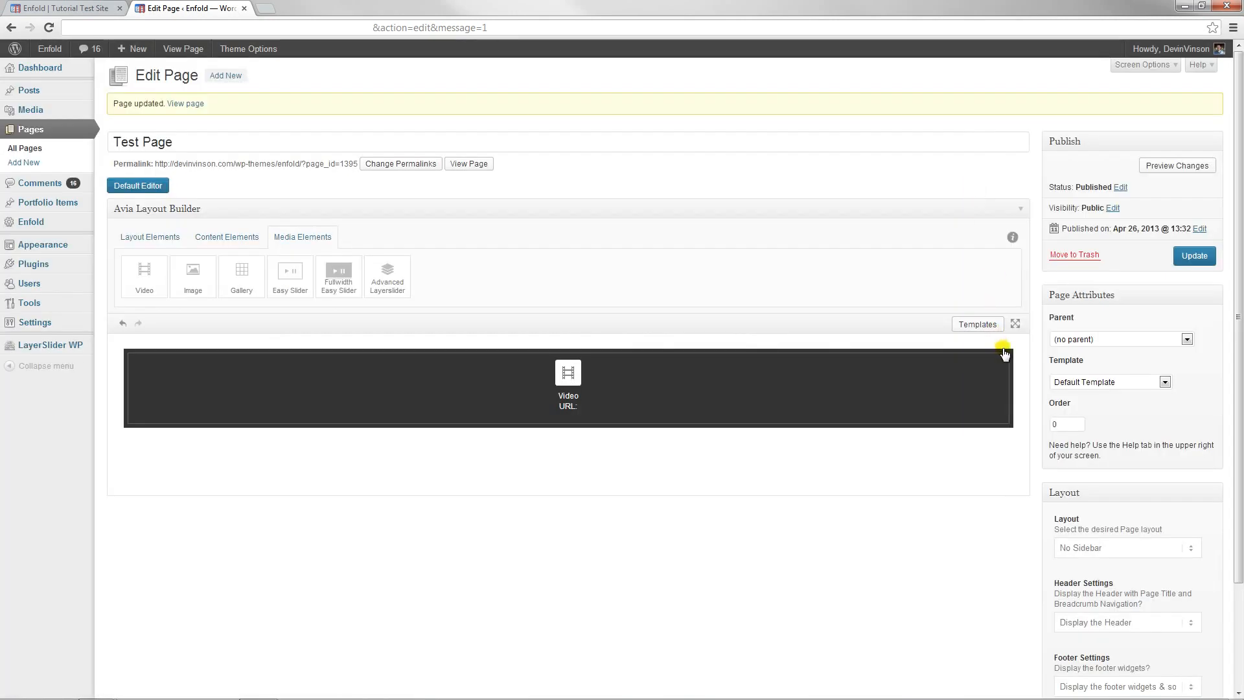
left_click(991, 342)
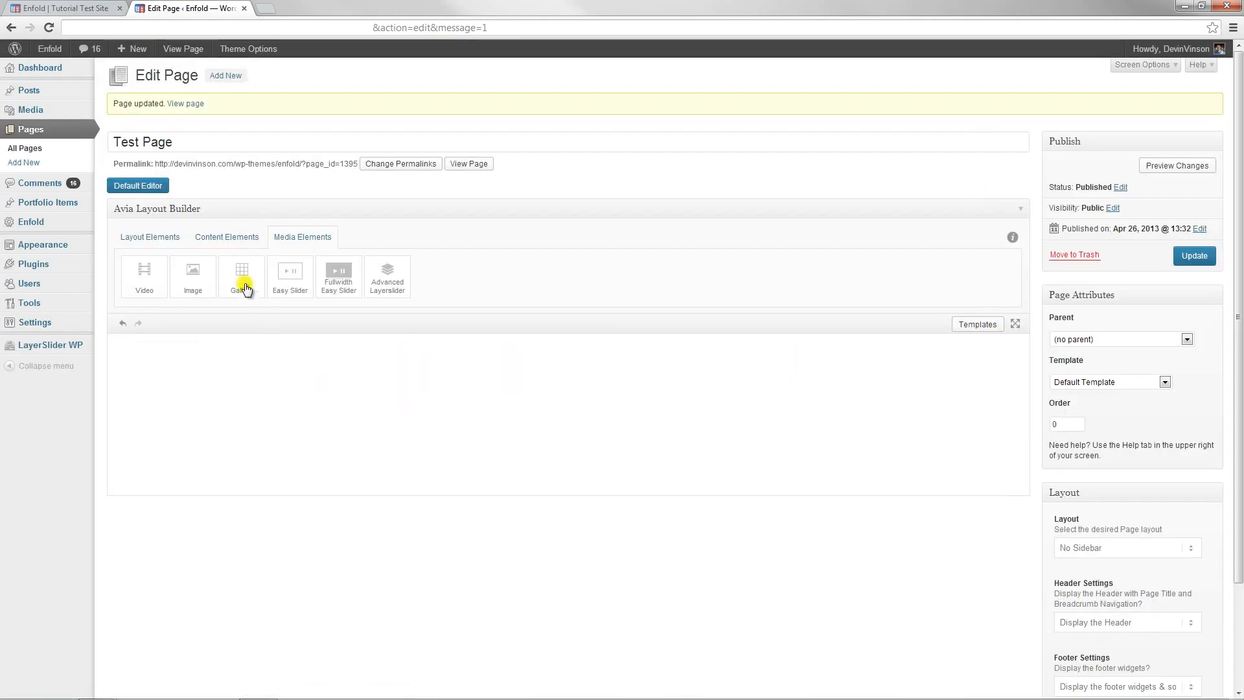
Add an Image element to review its alignment and fade-in animation options, and delete it from the layout
left_click(193, 277)
left_click(609, 407)
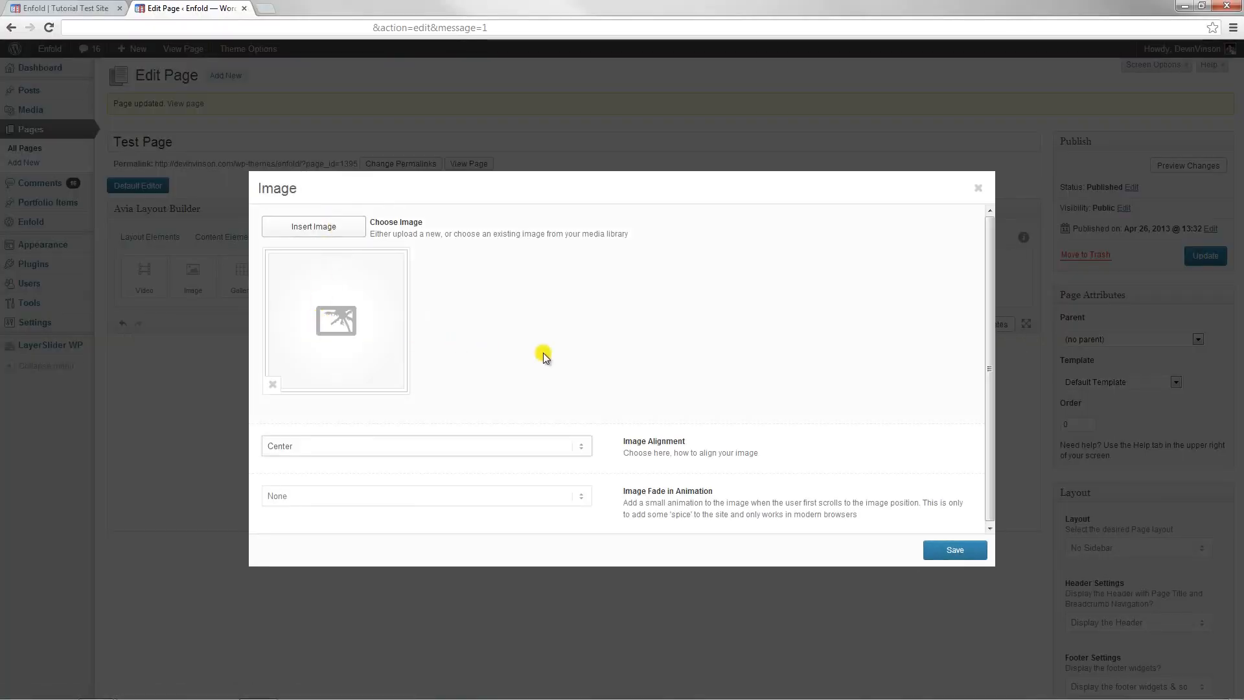
left_click(478, 445)
left_click(595, 500)
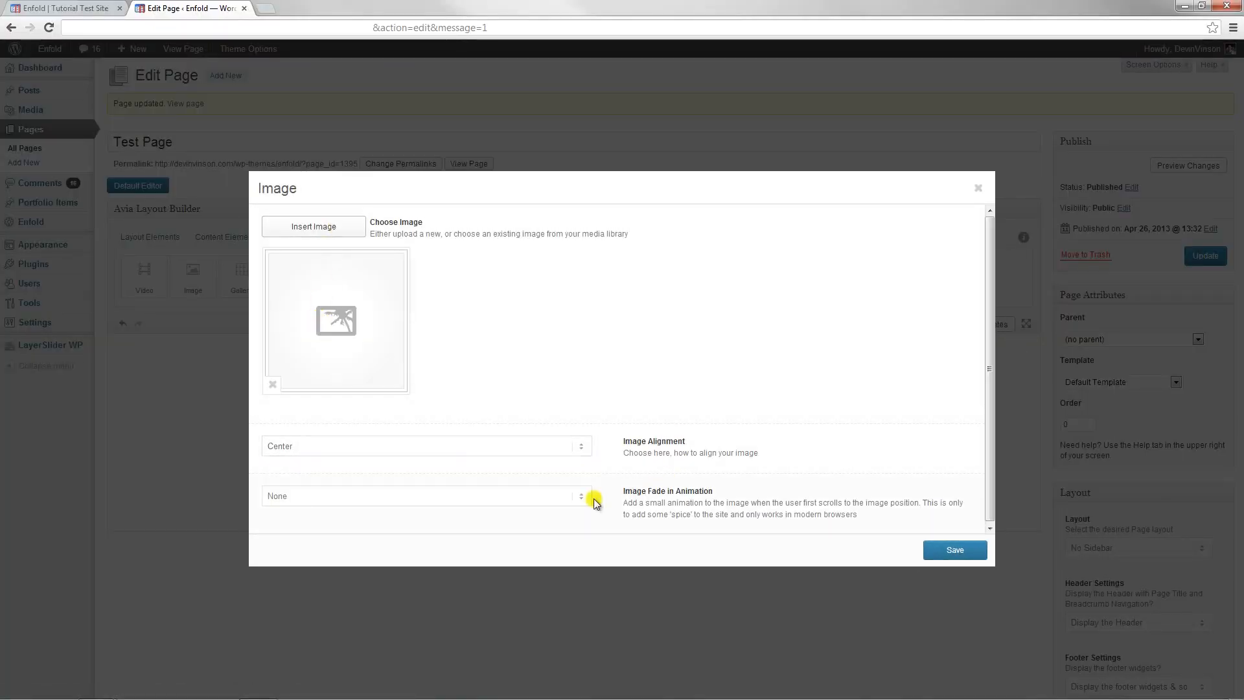
left_click(537, 499)
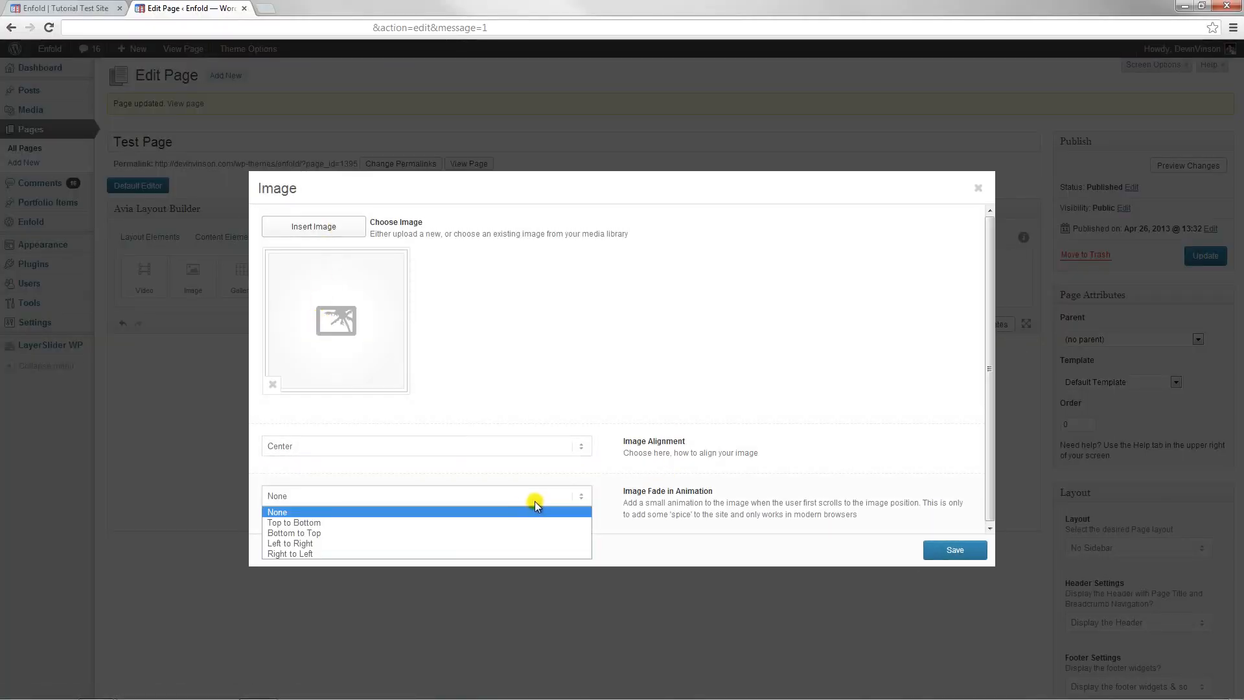
left_click(777, 521)
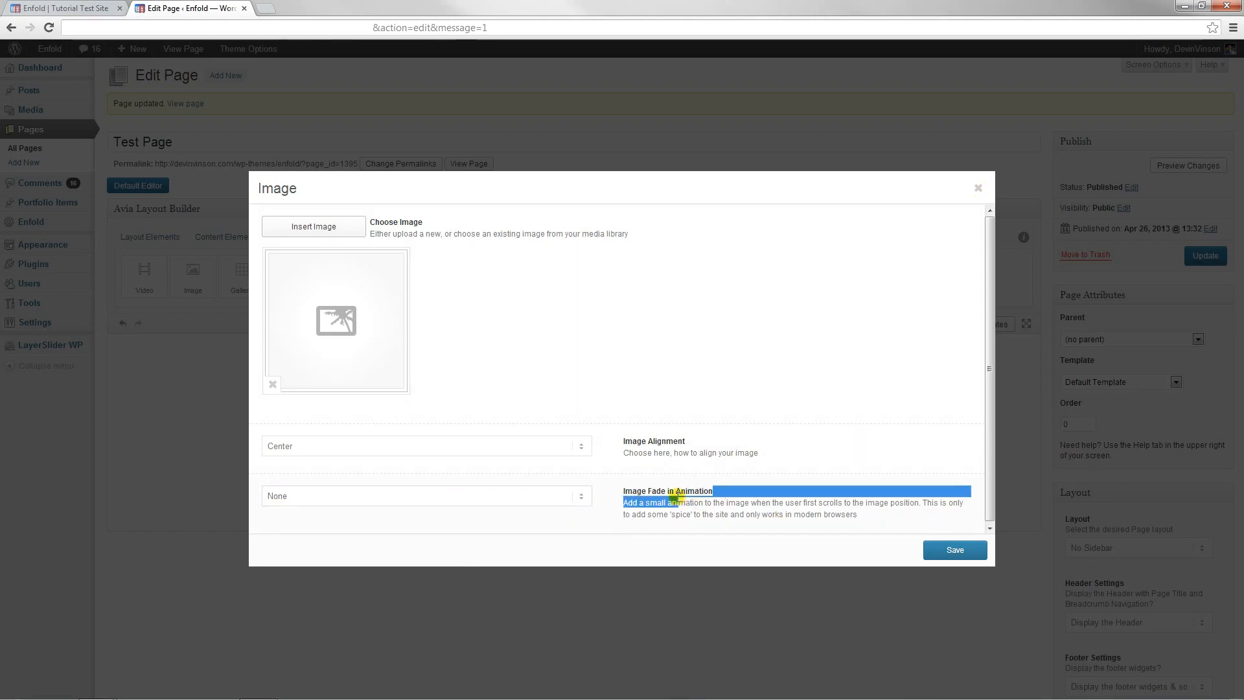
left_click(864, 237)
left_click(977, 189)
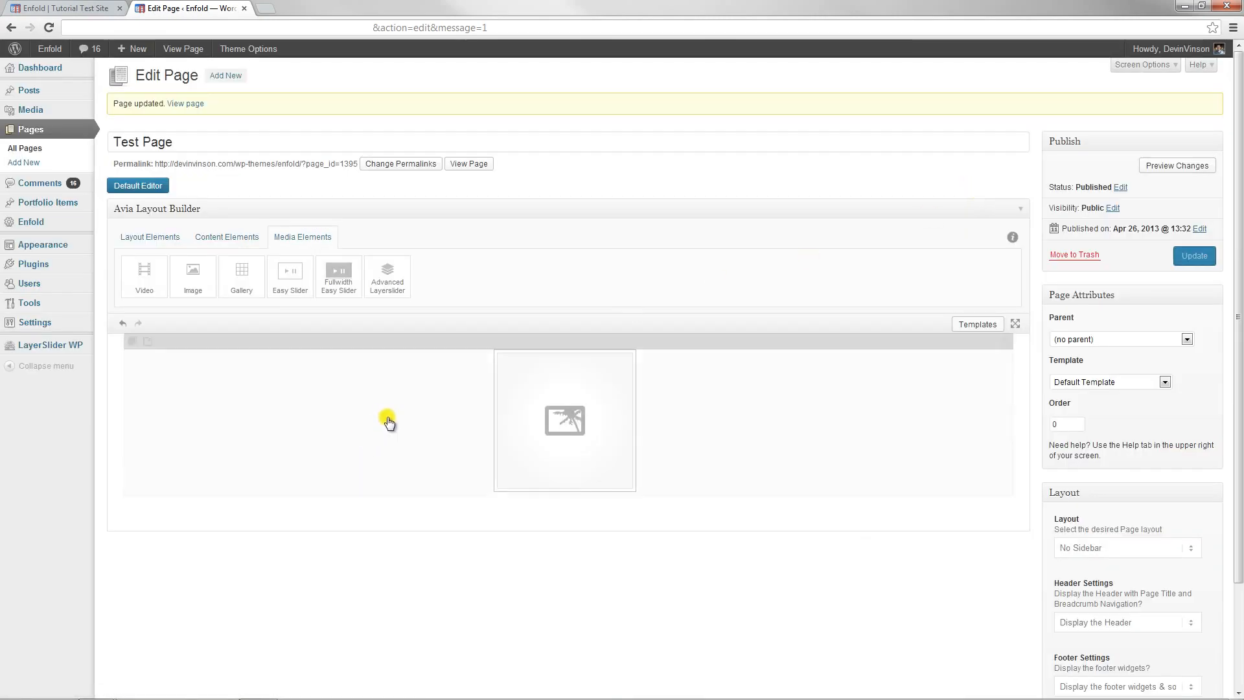
left_click(1004, 342)
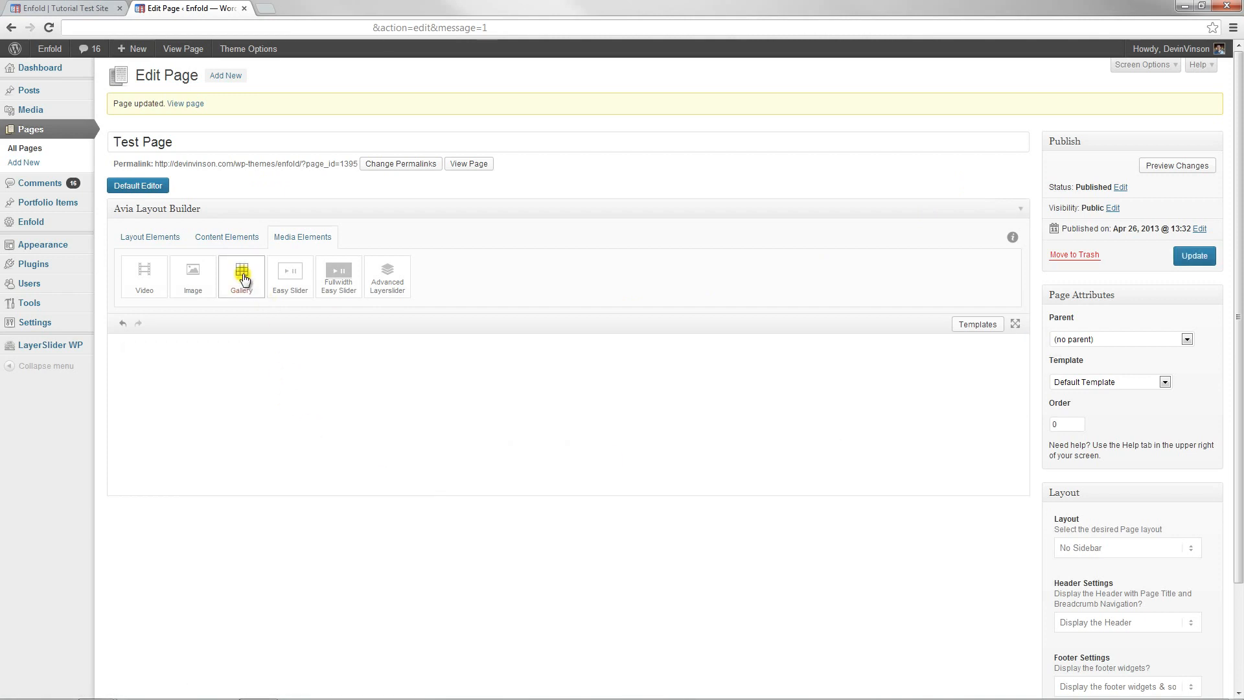
Add a Gallery element to try the "Big image with thumbnails bellow" style and review preview image sizes, and delete it without saving
left_click_drag(242, 276, 307, 418)
left_click(604, 368)
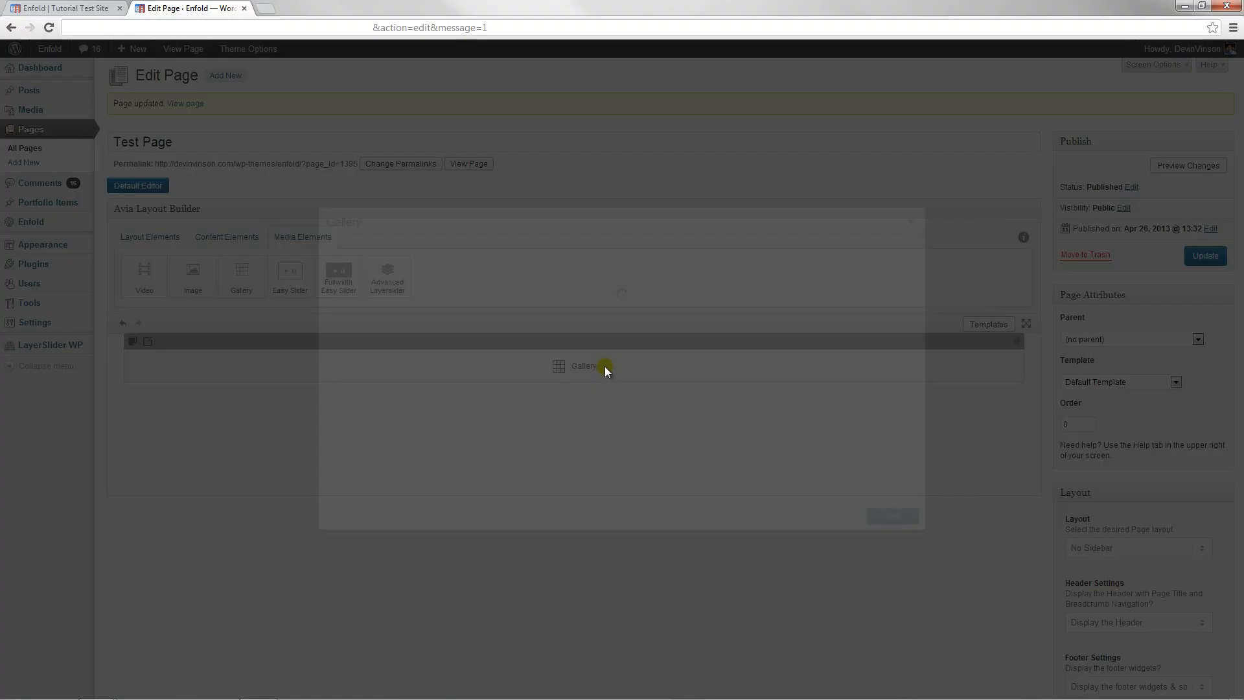
left_click(328, 280)
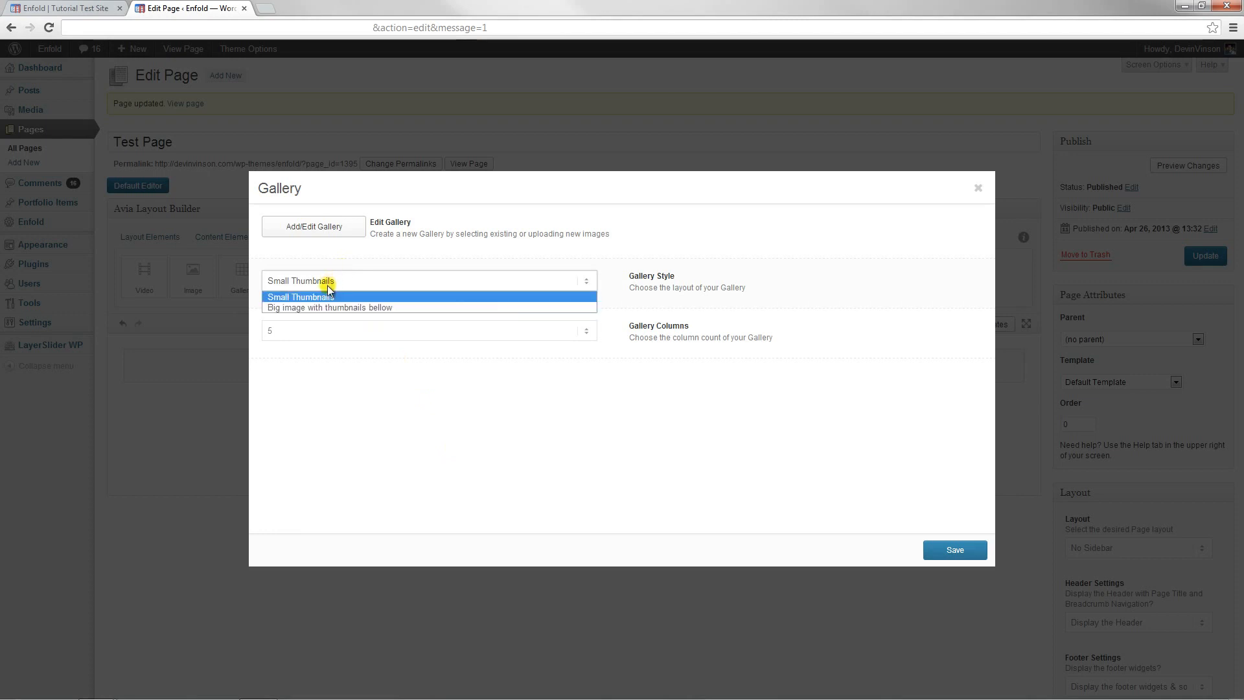
left_click(326, 308)
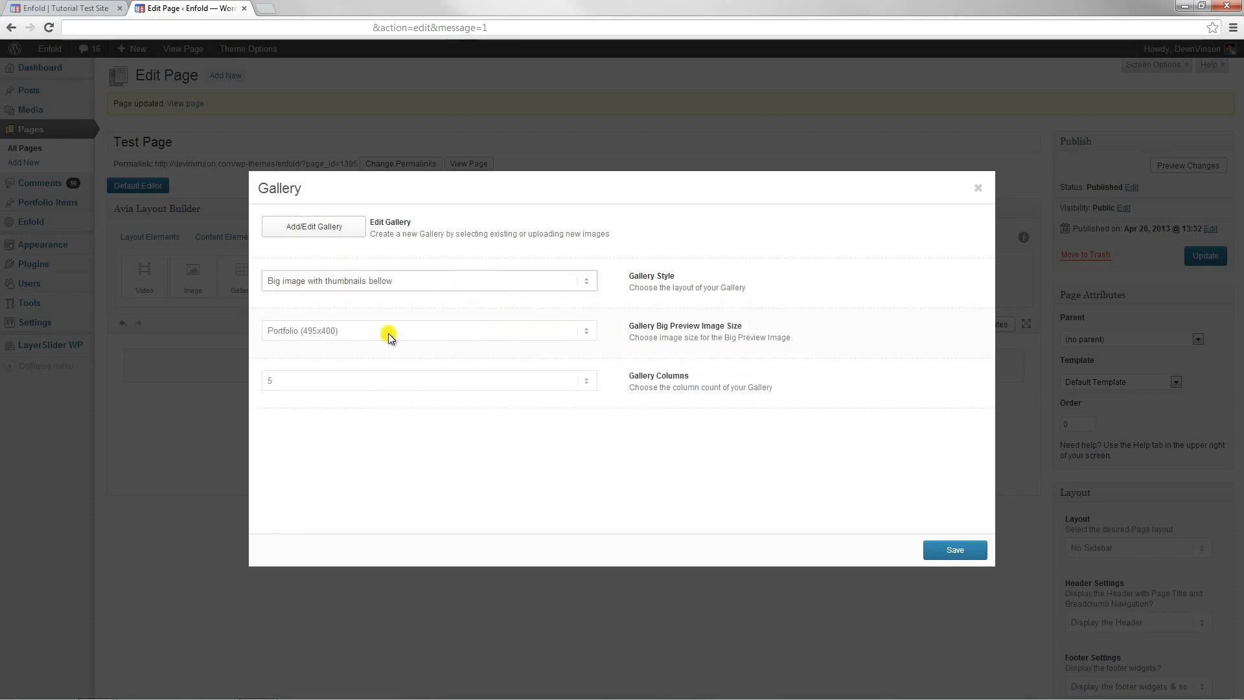
left_click(388, 333)
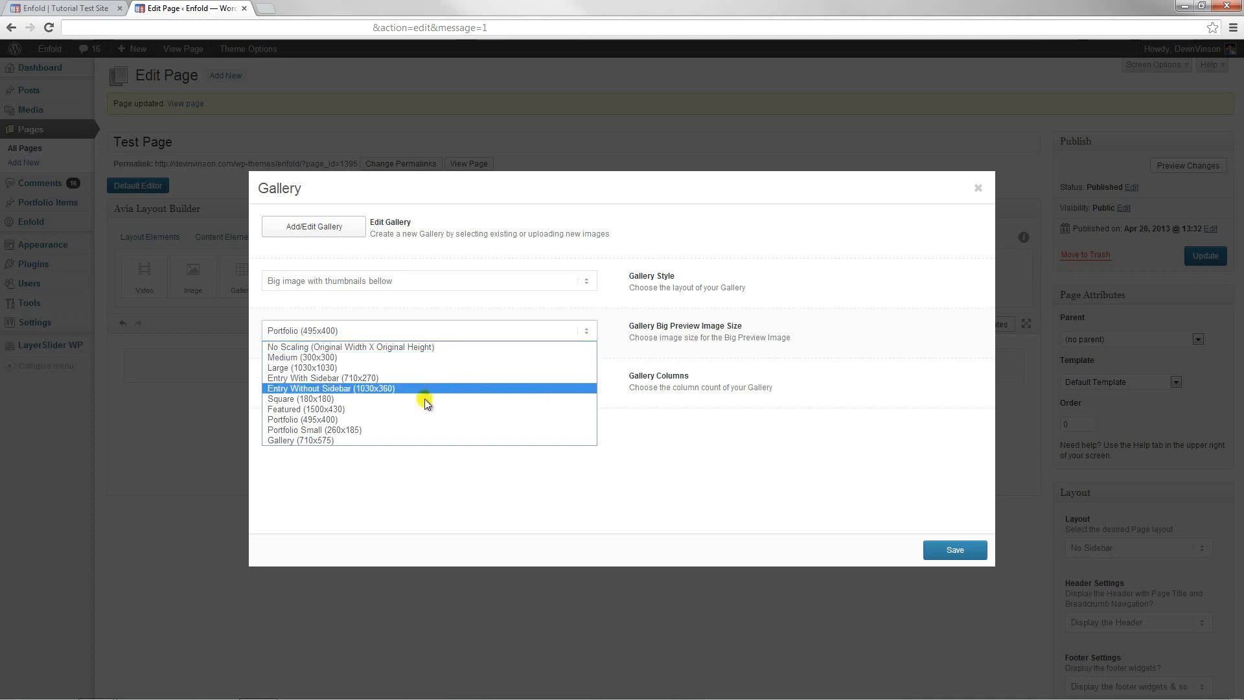
left_click(896, 305)
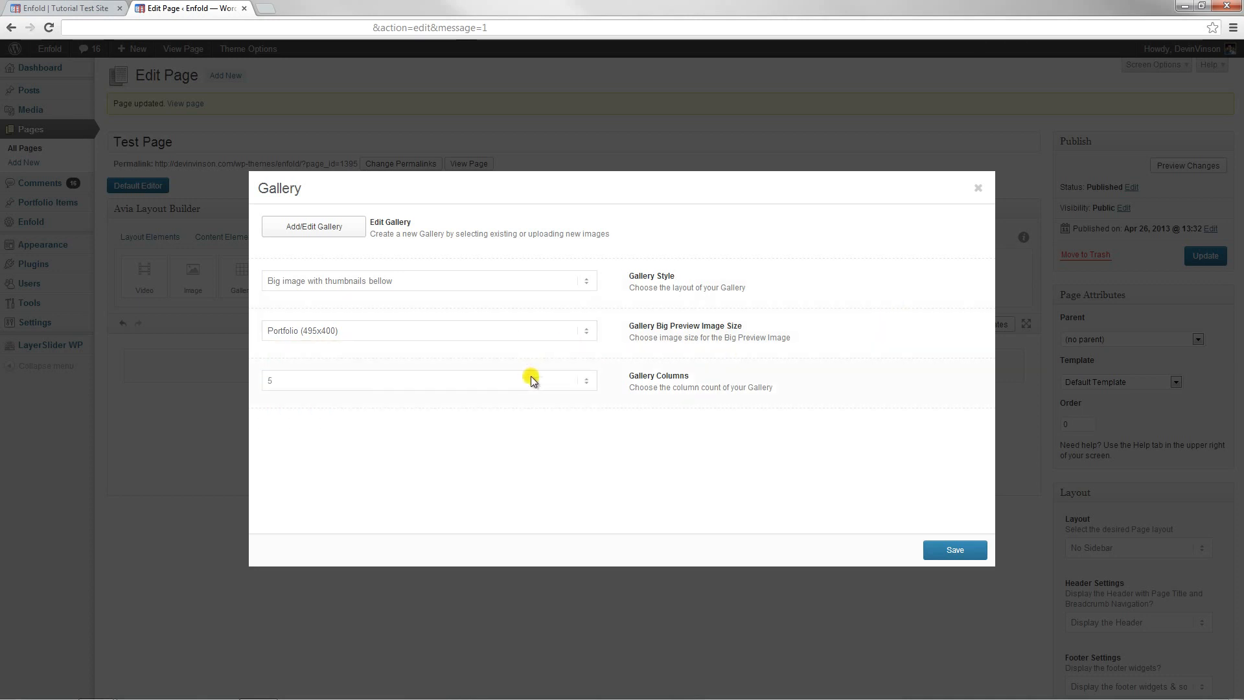
left_click(978, 188)
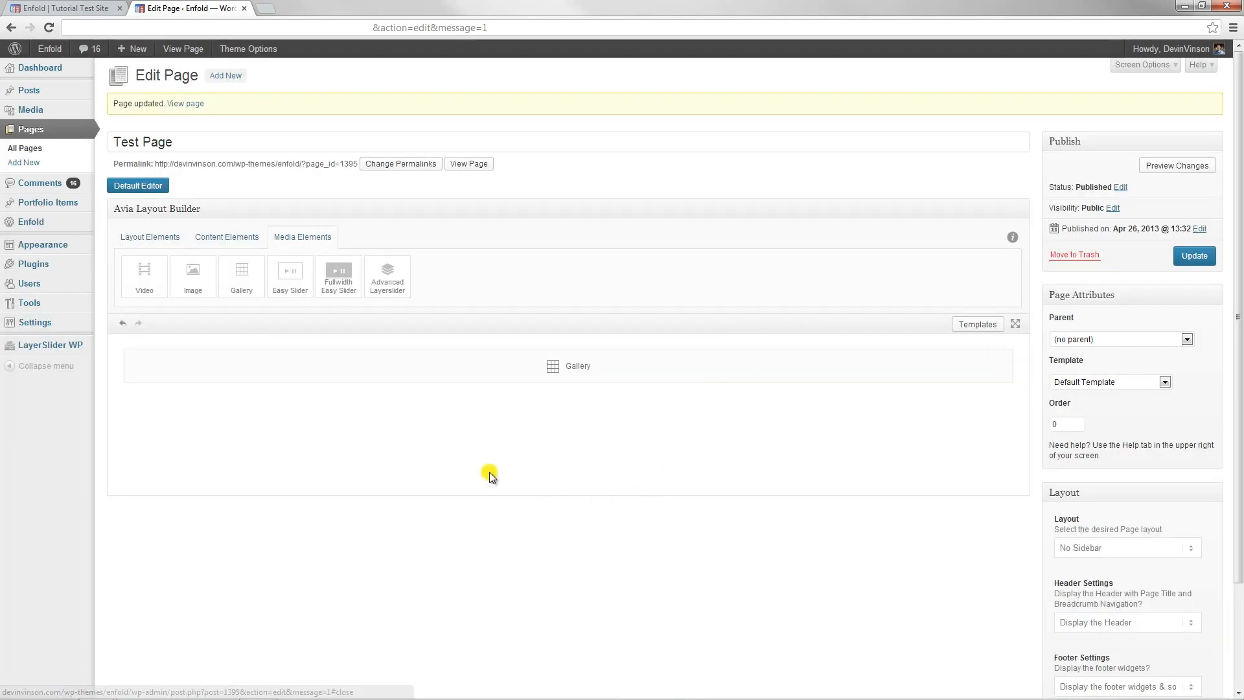
left_click(1005, 341)
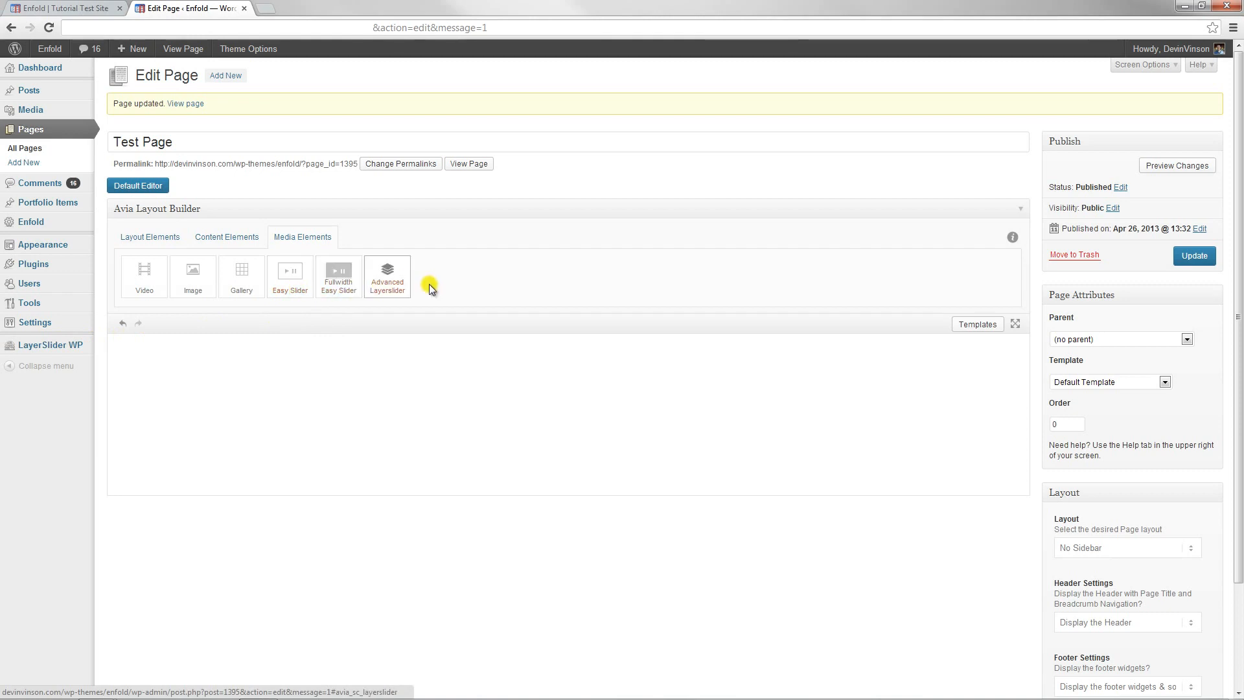
Add an Advanced Layerslider element to check which sliders it offers, and delete it
left_click_drag(391, 268, 451, 365)
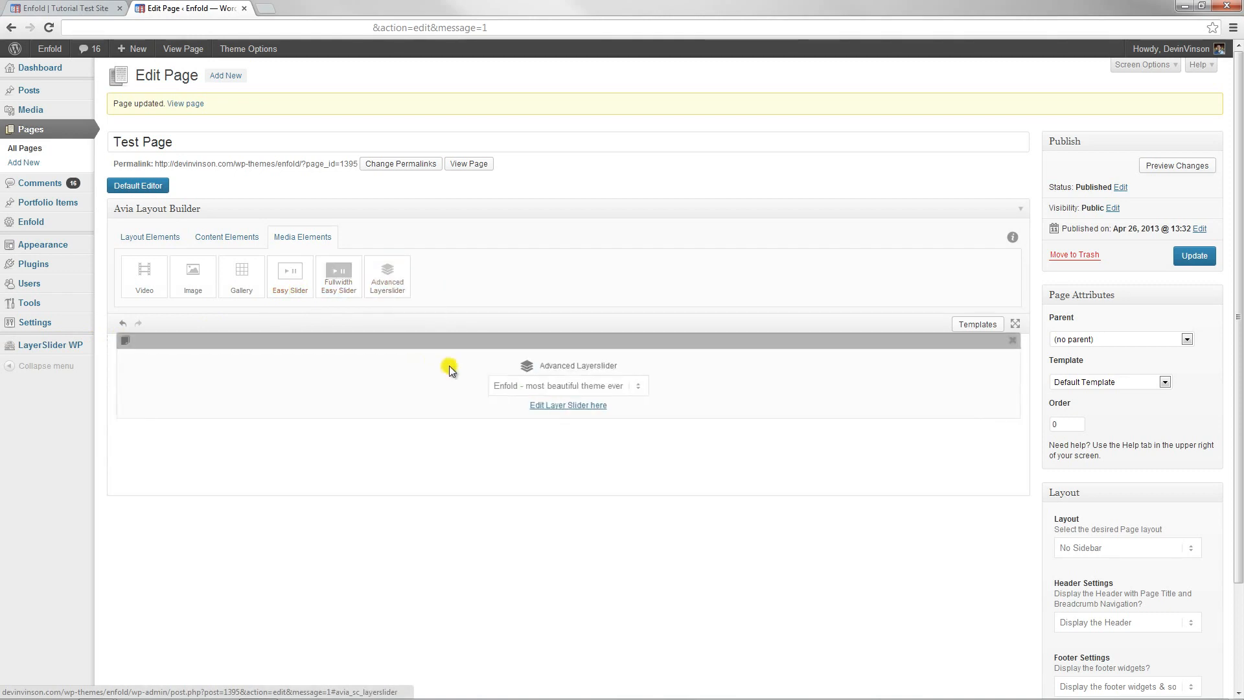
left_click(617, 390)
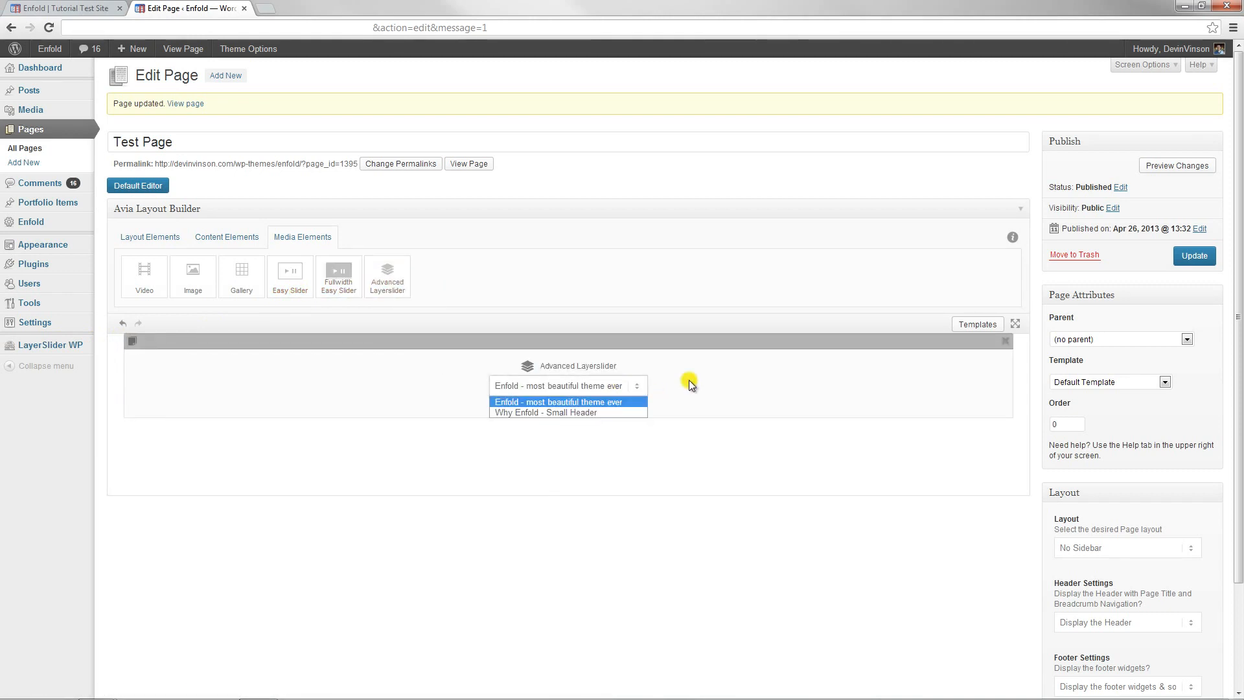
left_click(1010, 344)
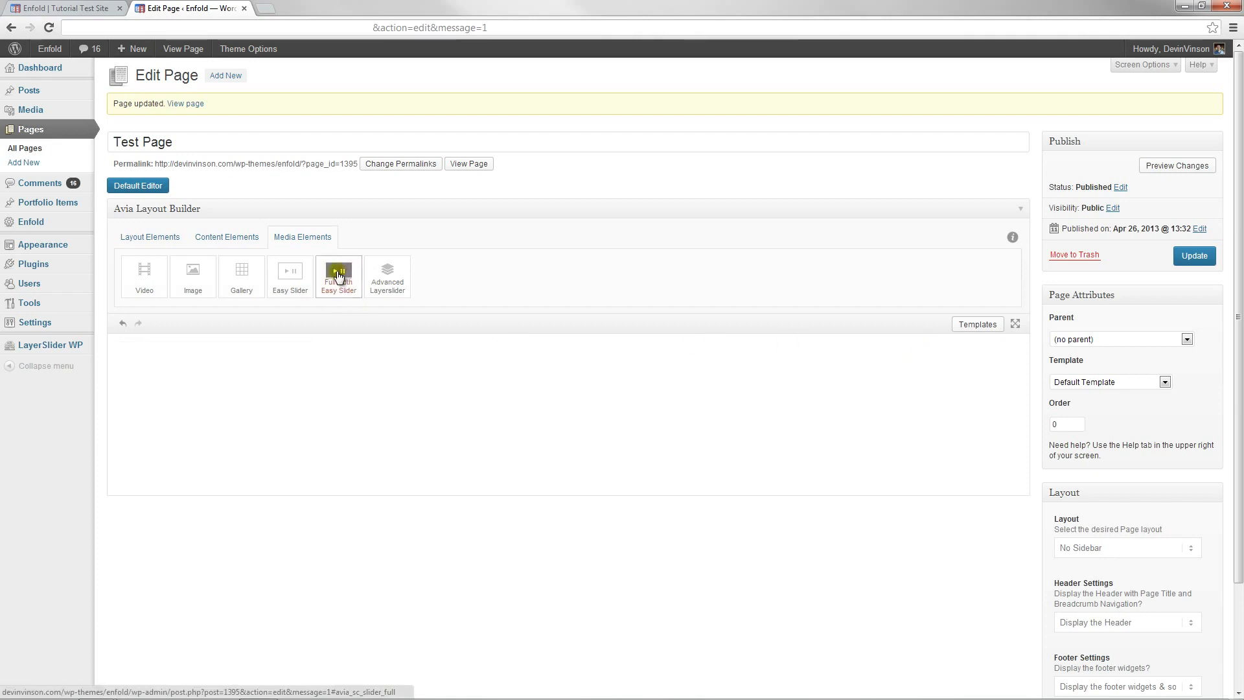
Add a Fullwidth Easy Slider element to review its slideshow image sizes, and delete it
left_click_drag(338, 276, 495, 392)
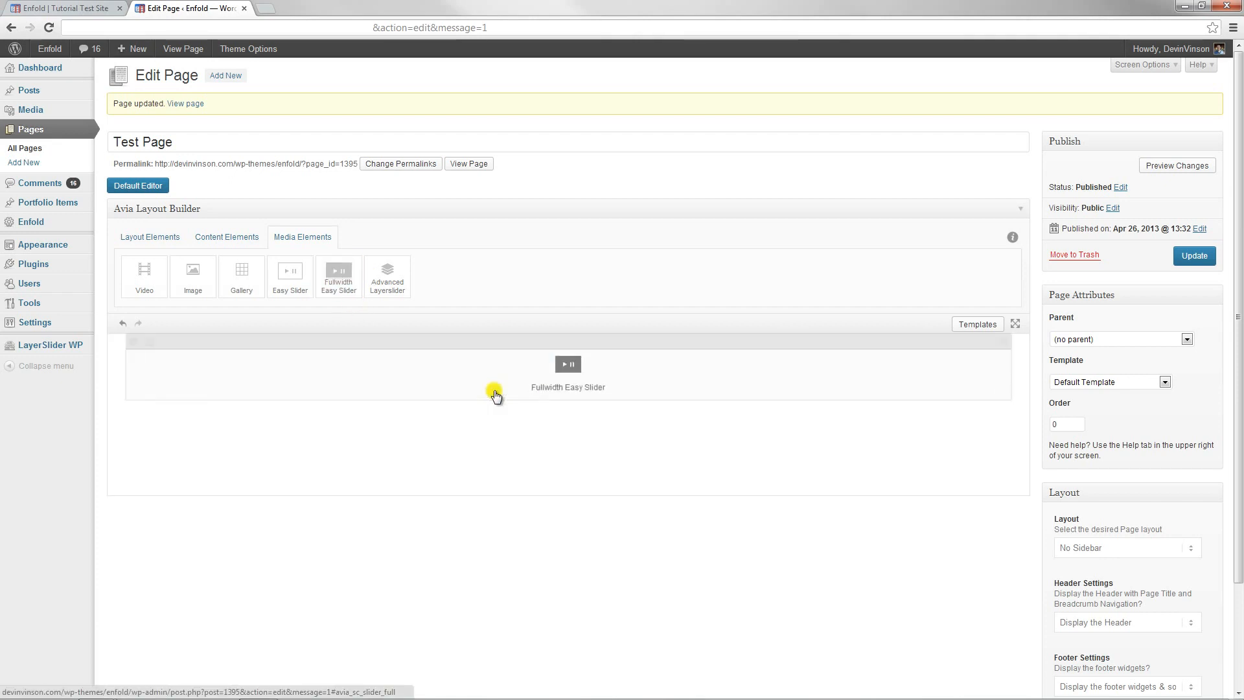
left_click(572, 366)
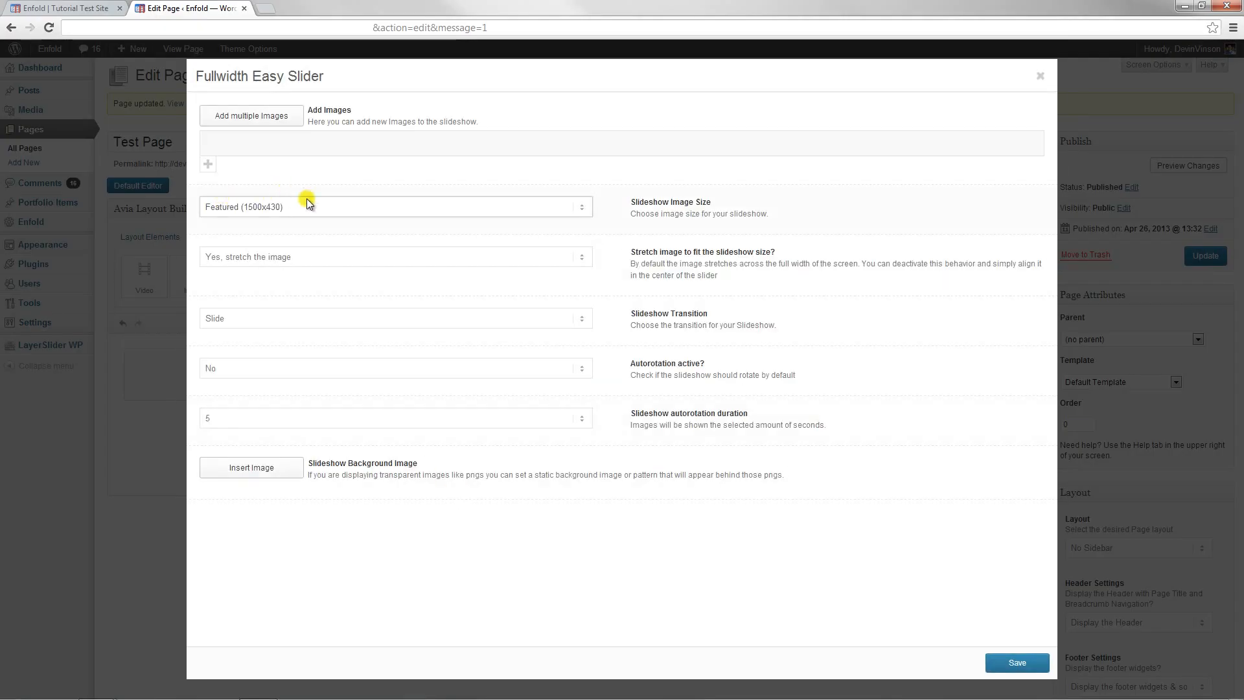
left_click(302, 202)
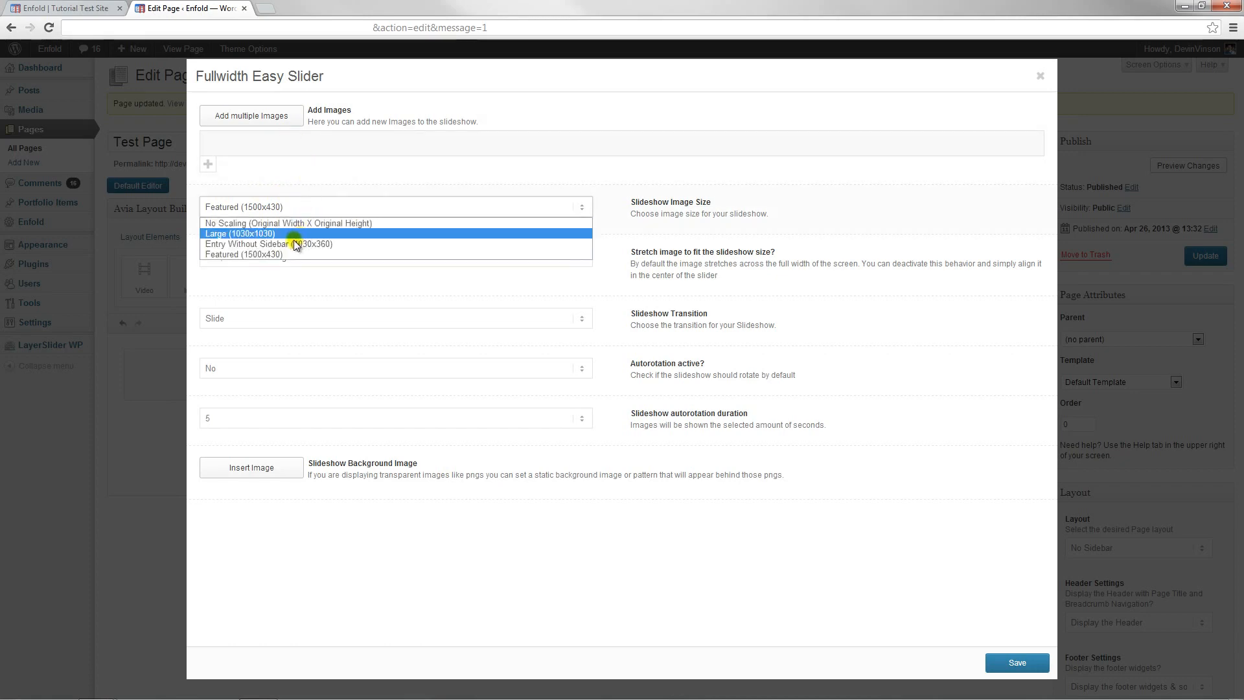
left_click(881, 258)
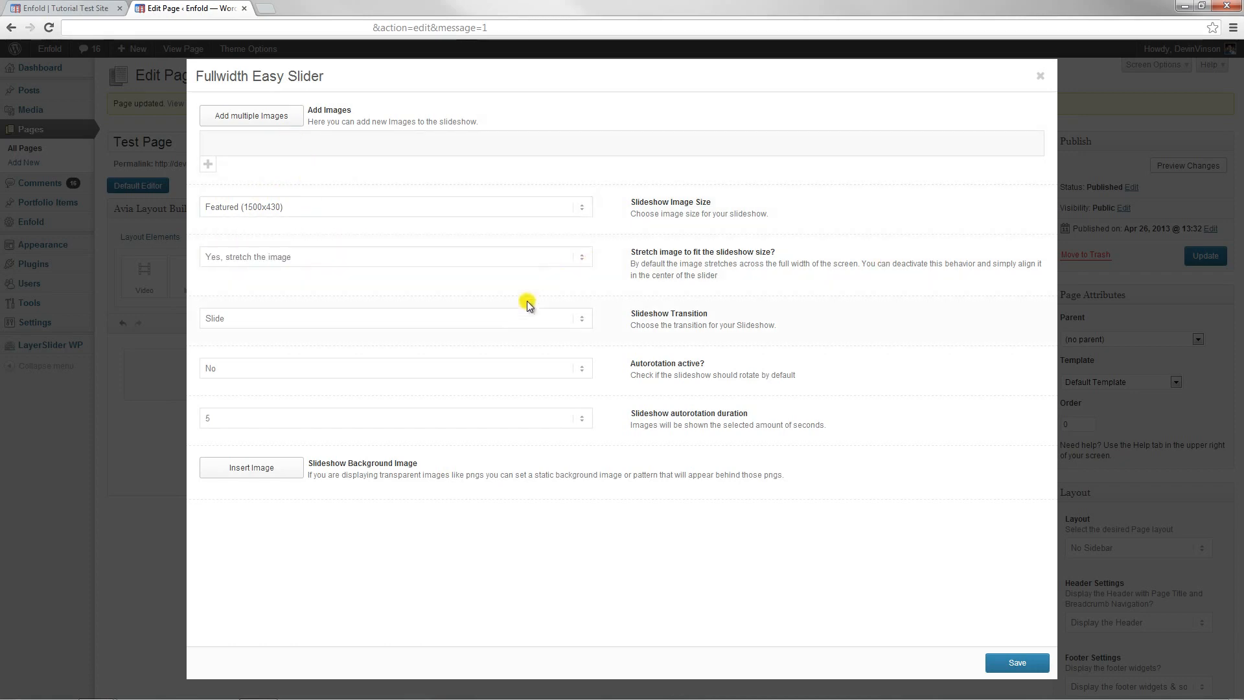
left_click(1041, 77)
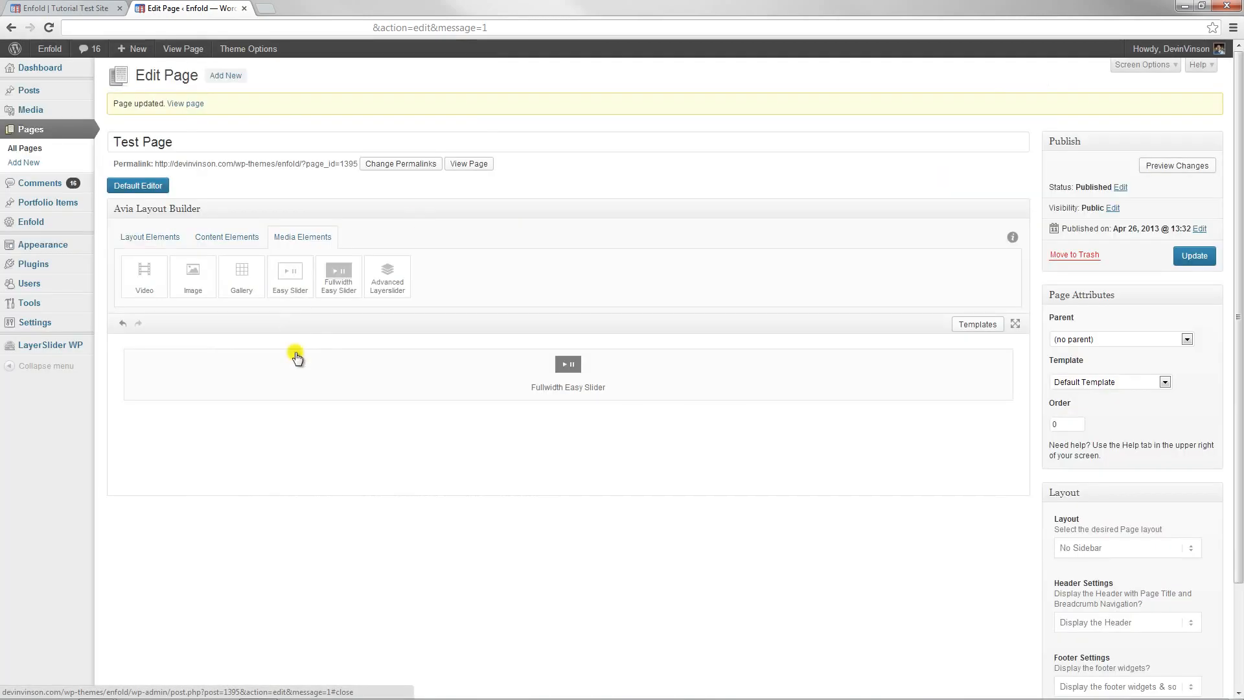
left_click(1008, 342)
Add an Easy Slider element to try the Entry Without Sidebar (1030x360) image size, and delete it without saving
left_click_drag(290, 275, 356, 402)
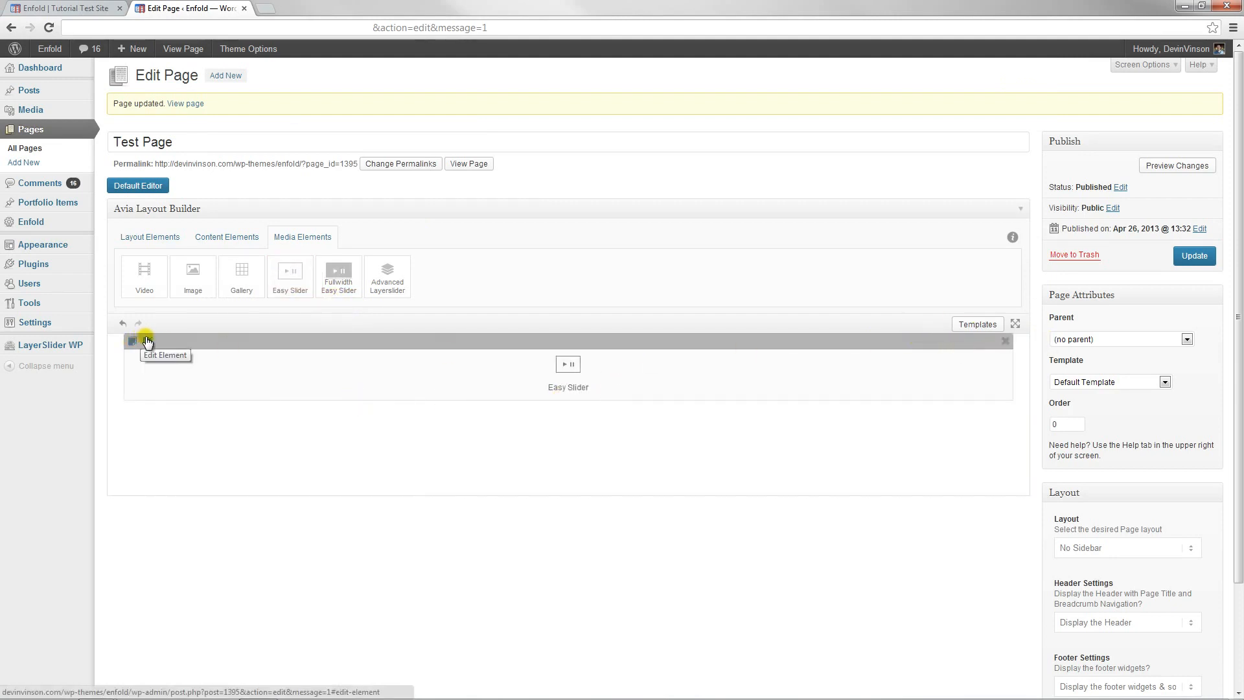
left_click(147, 342)
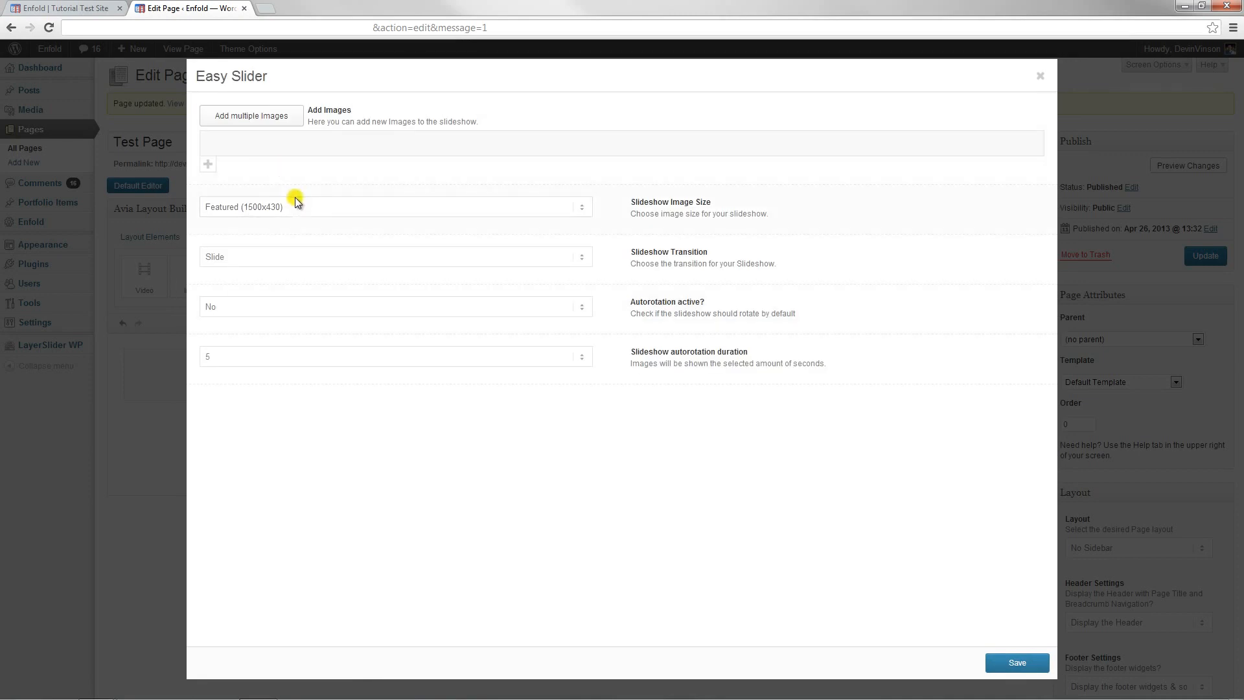
left_click(294, 199)
left_click(287, 265)
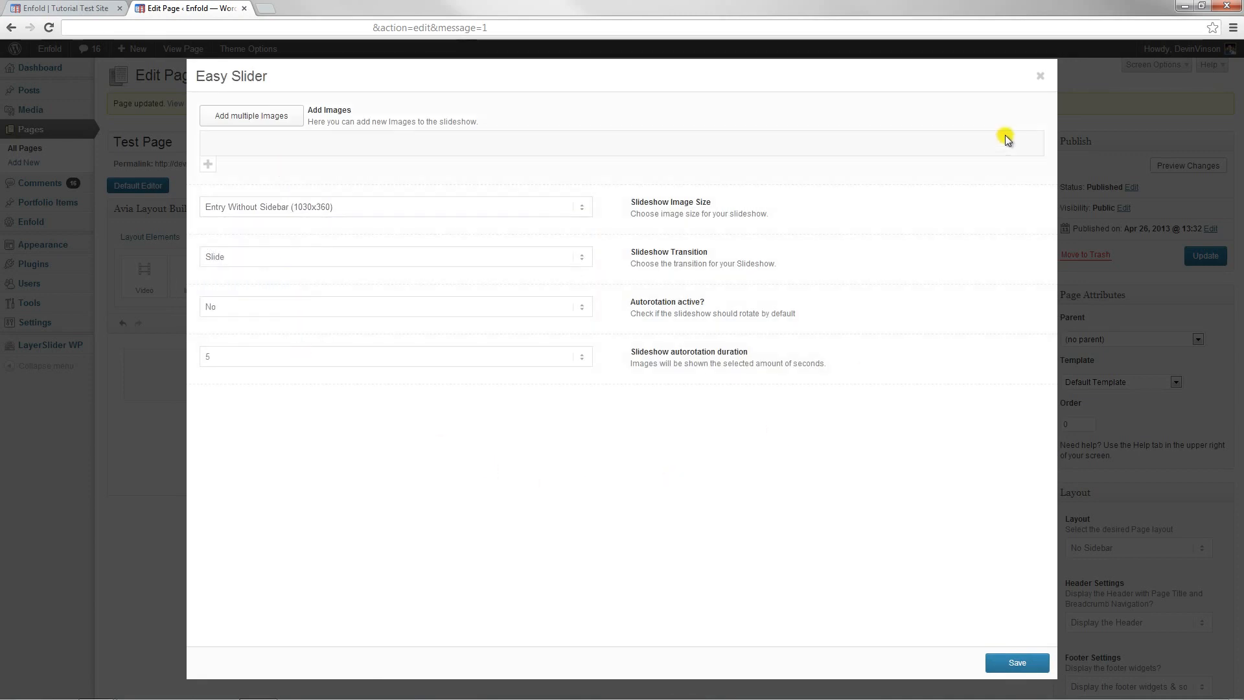
left_click(1039, 75)
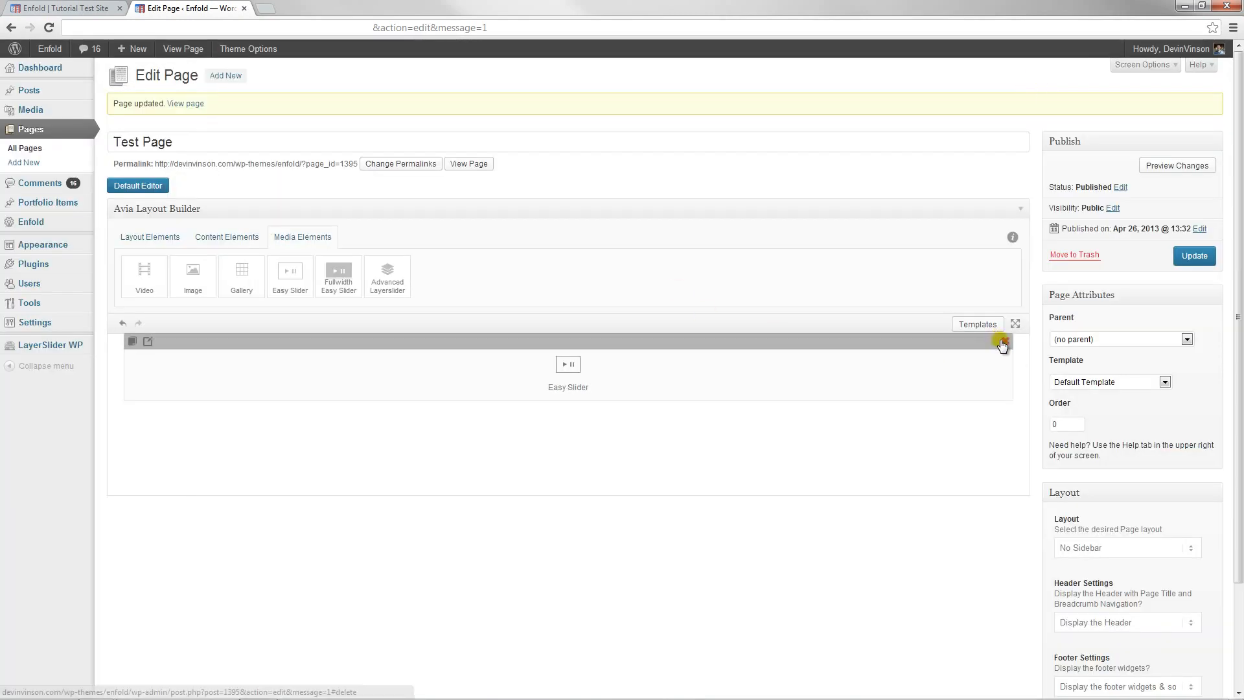
left_click(1003, 341)
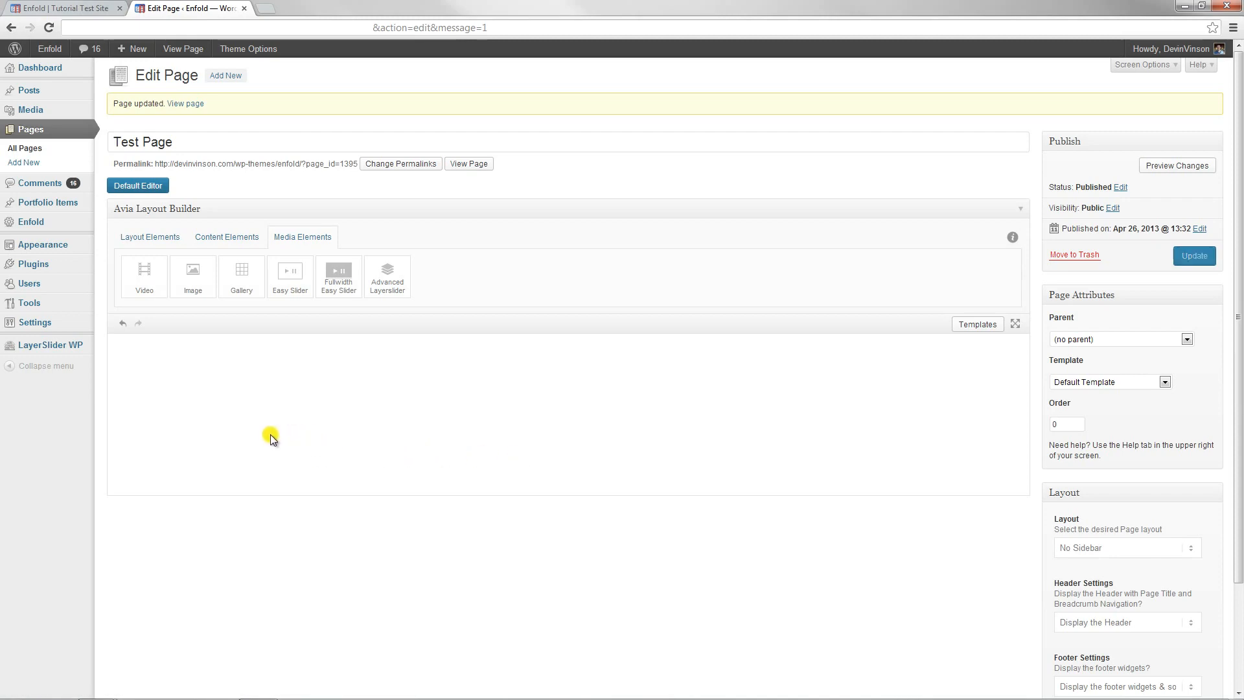
Show the layout elements in the Avia Layout Builder and expand the builder to fullscreen
scroll(252, 434, "down", 2)
scroll(291, 433, "up", 2)
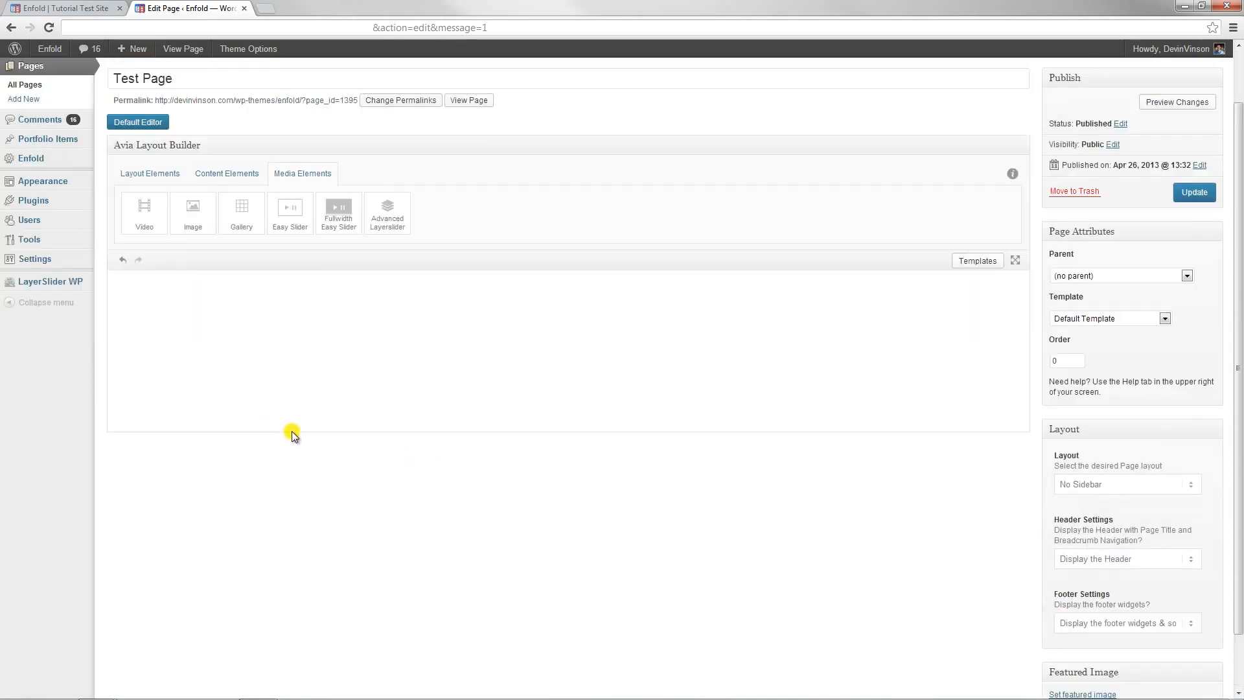
left_click(150, 240)
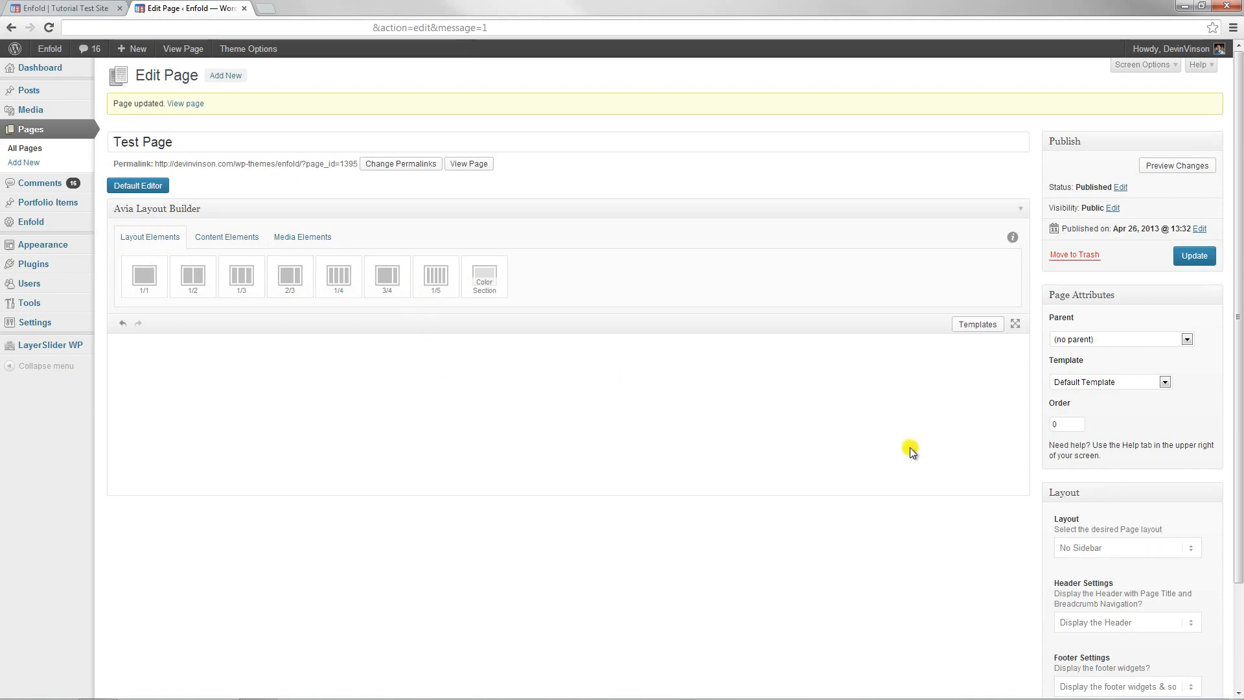
left_click(1016, 325)
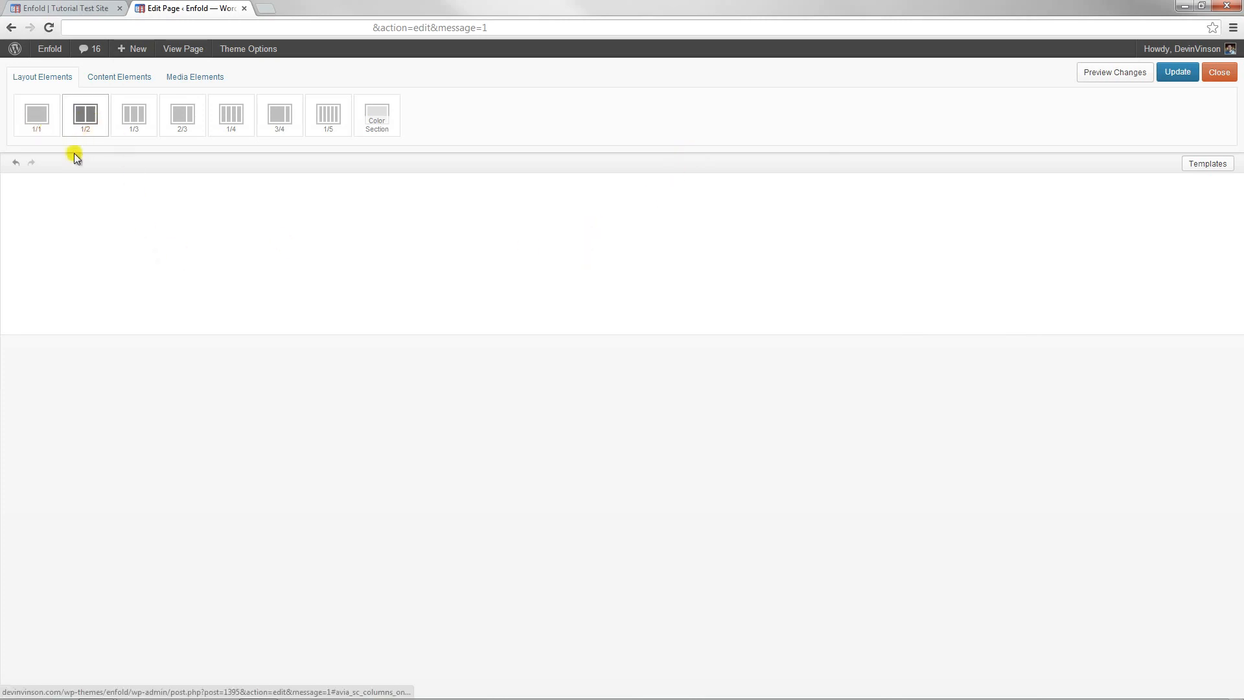
Add a full-width 1/1 column and a row of three 1/3 columns below it to the layout
left_click_drag(45, 130, 236, 233)
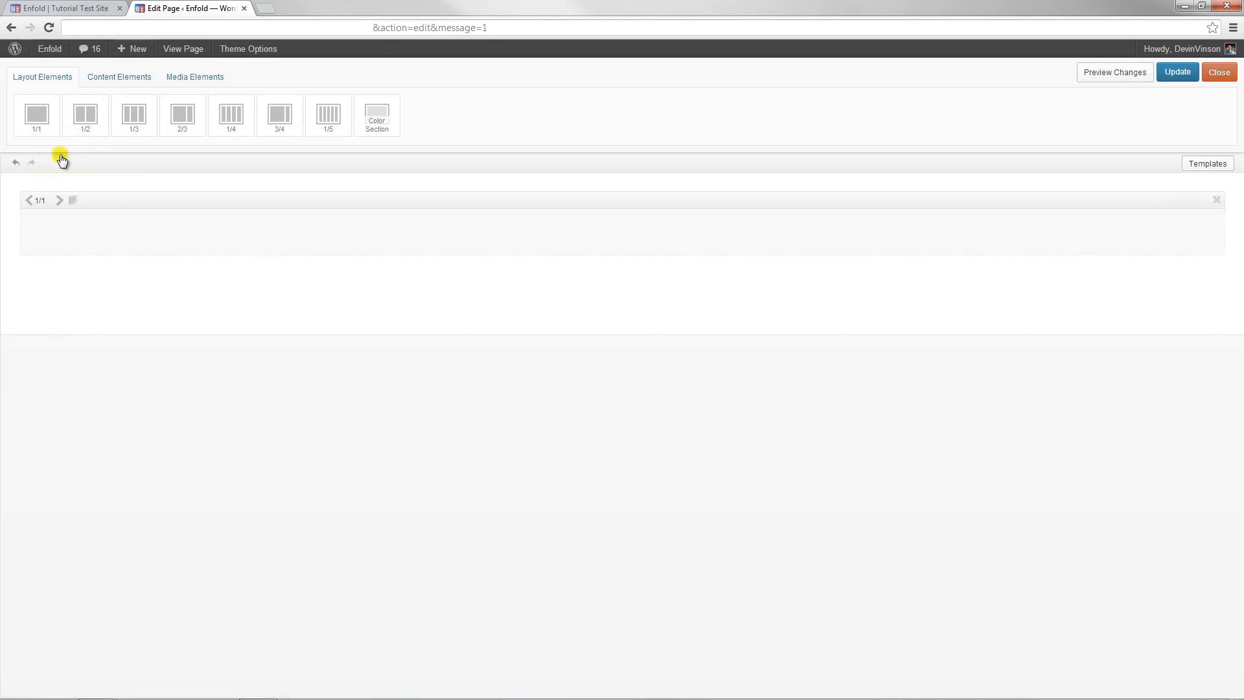
left_click_drag(123, 120, 575, 317)
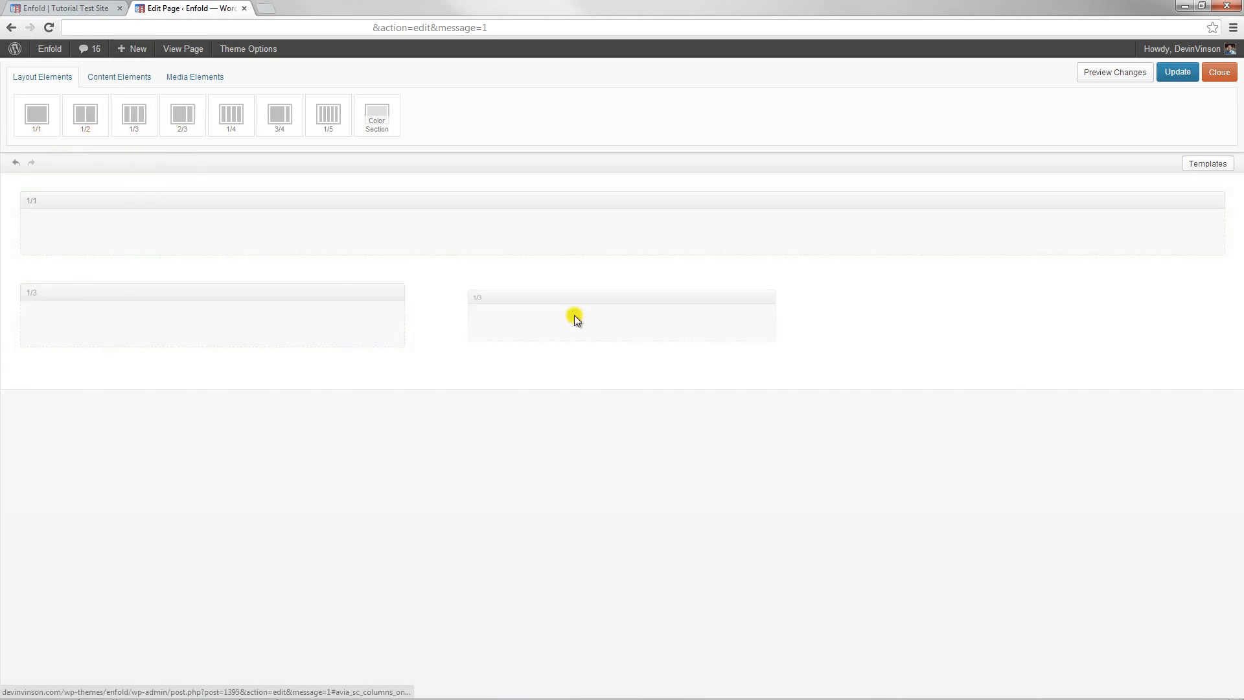
left_click(481, 293)
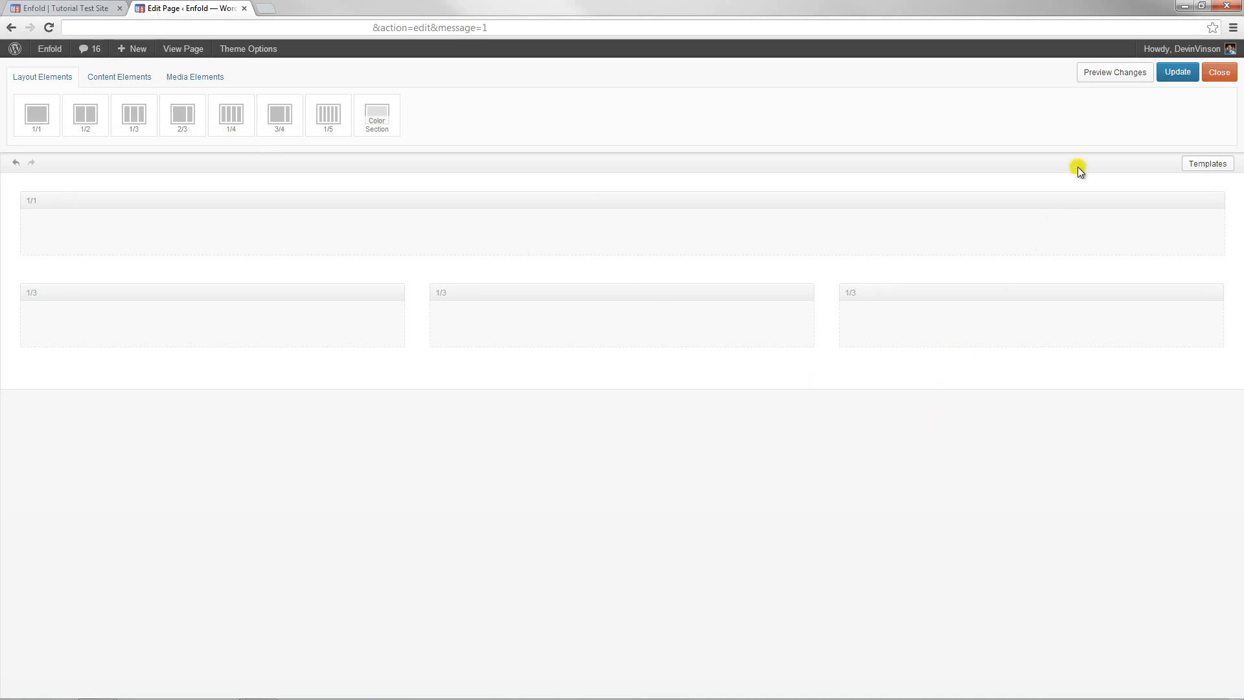
Update the page with the new column layout and exit the fullscreen builder
left_click(1192, 76)
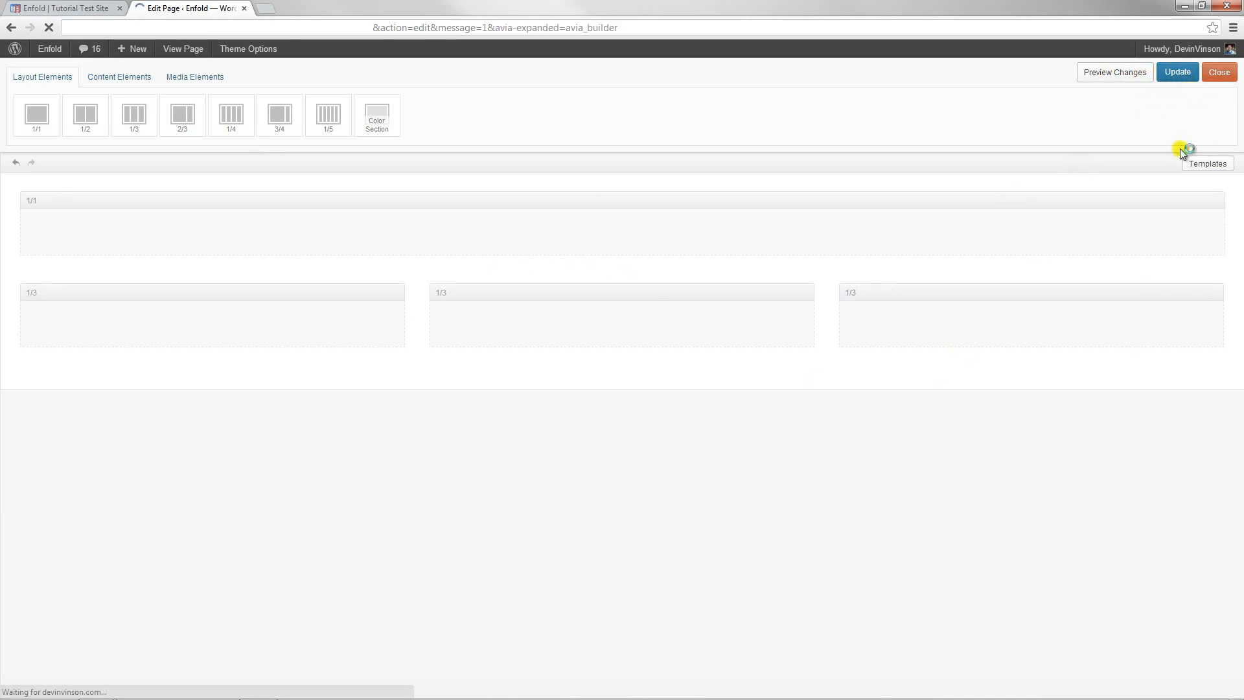
left_click(1219, 75)
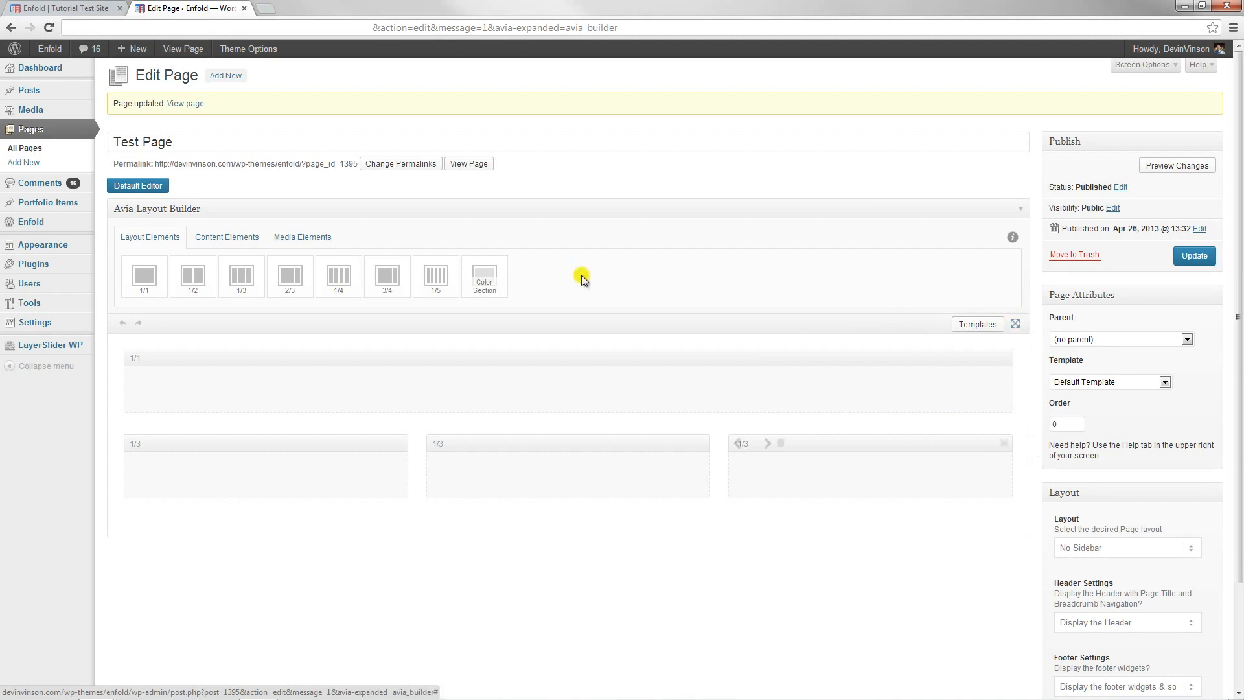
Load the saved template "Single Portfolio - Slider Two Third" into the page and review the elements it adds
left_click(979, 324)
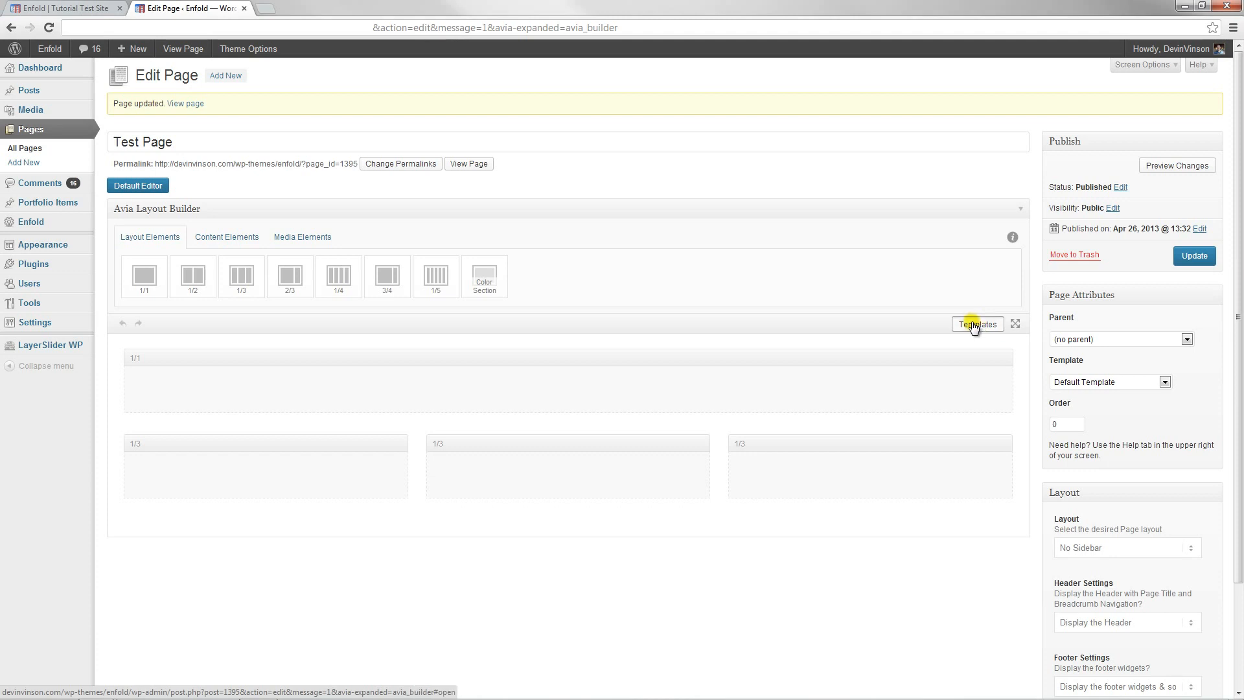
left_click(983, 361)
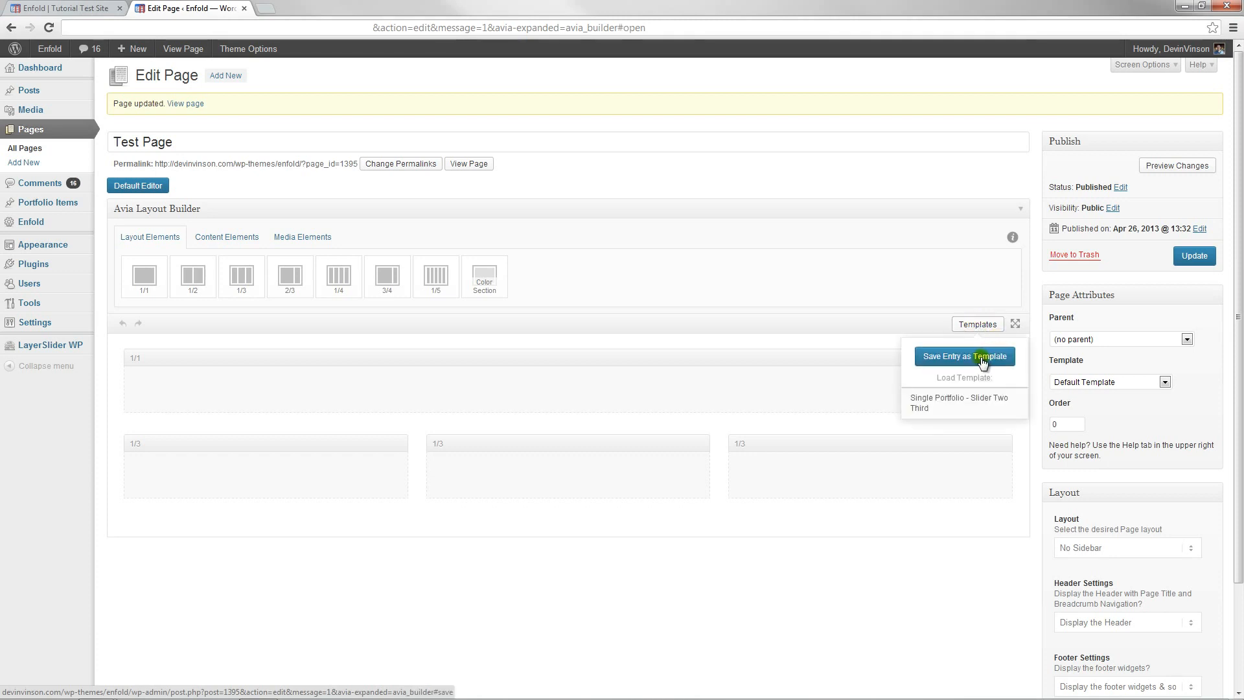
left_click(957, 407)
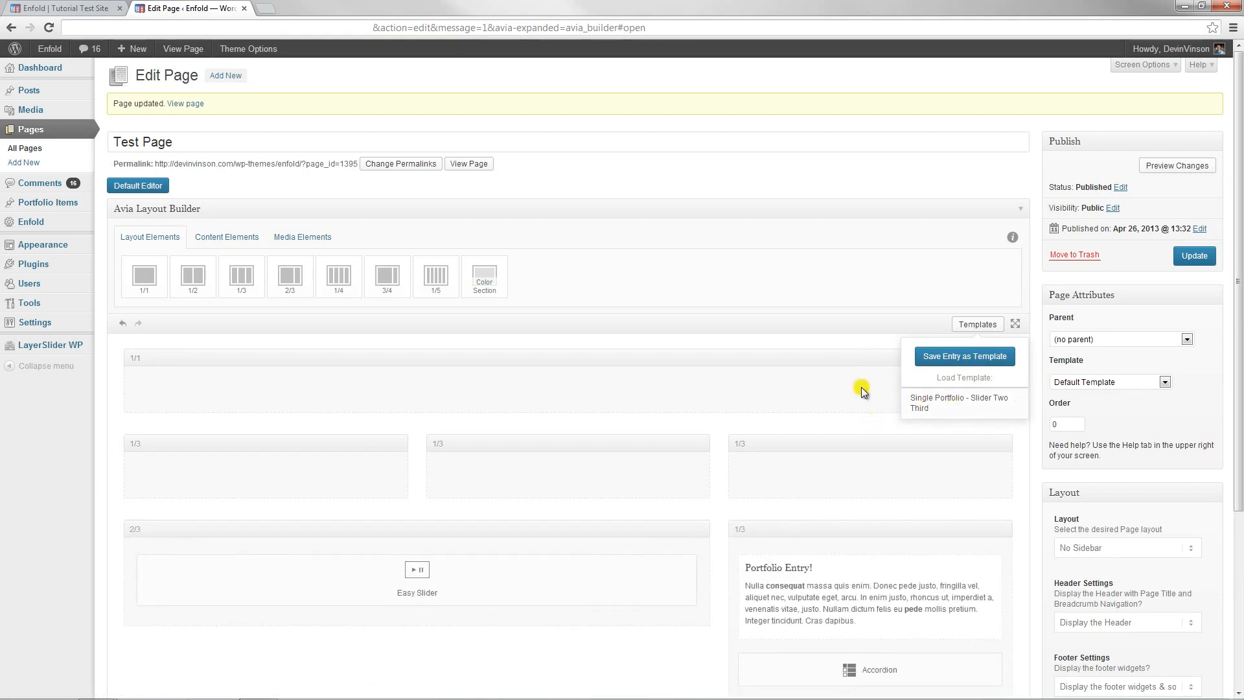
scroll(880, 409, "down", 4)
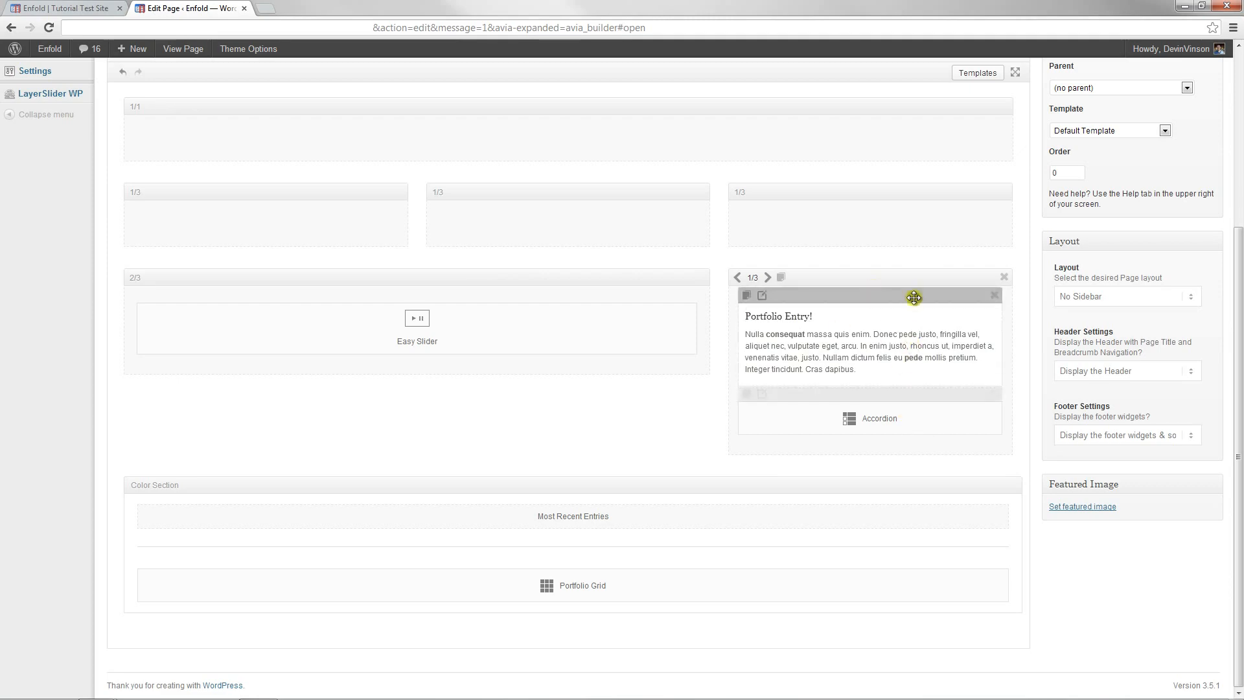
scroll(516, 486, "up", 4)
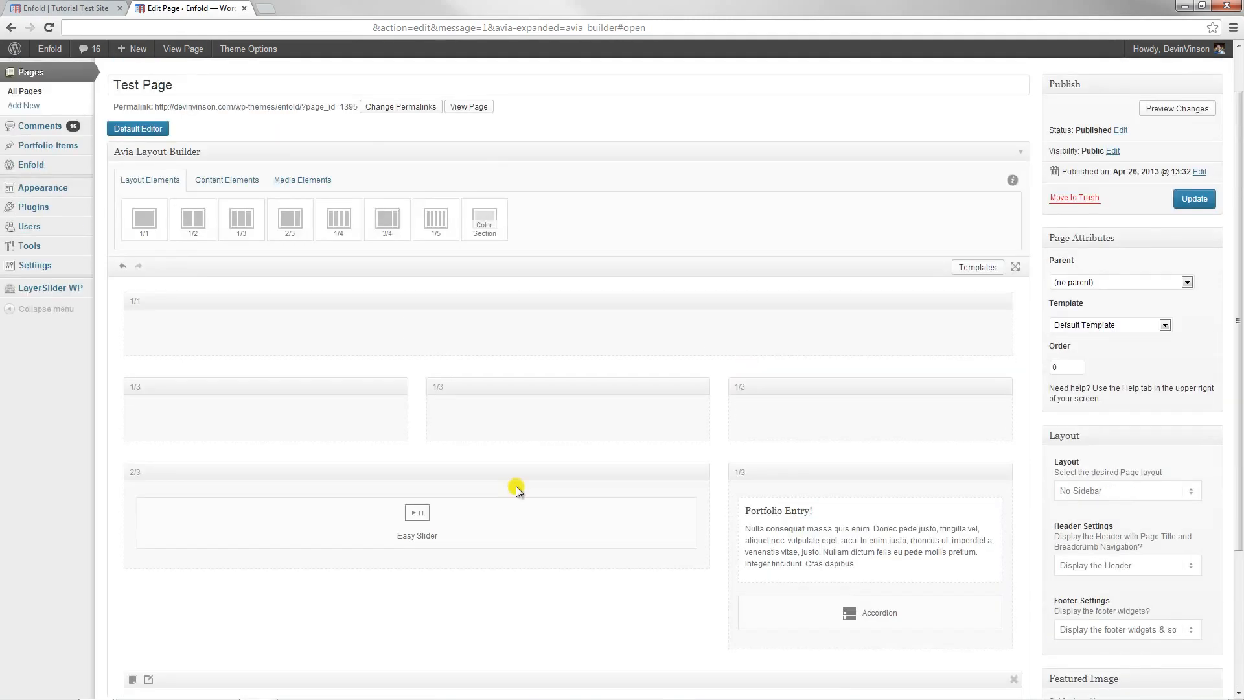
scroll(520, 485, "down", 3)
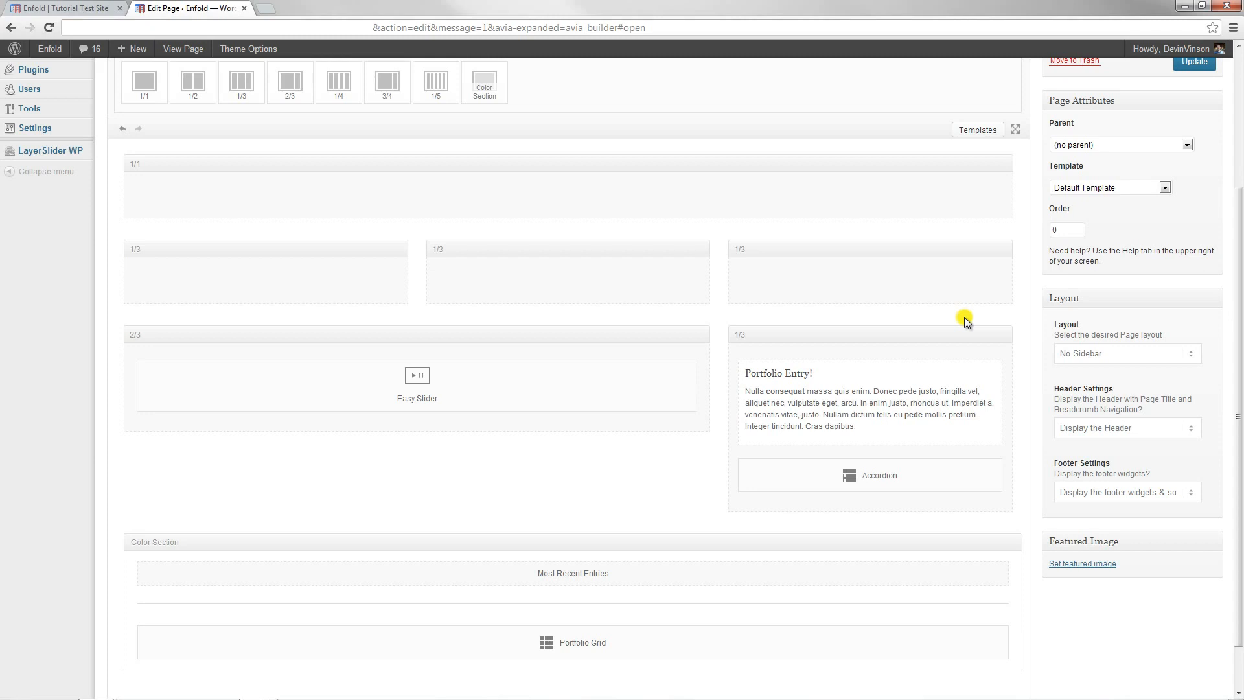
scroll(964, 317, "up", 1)
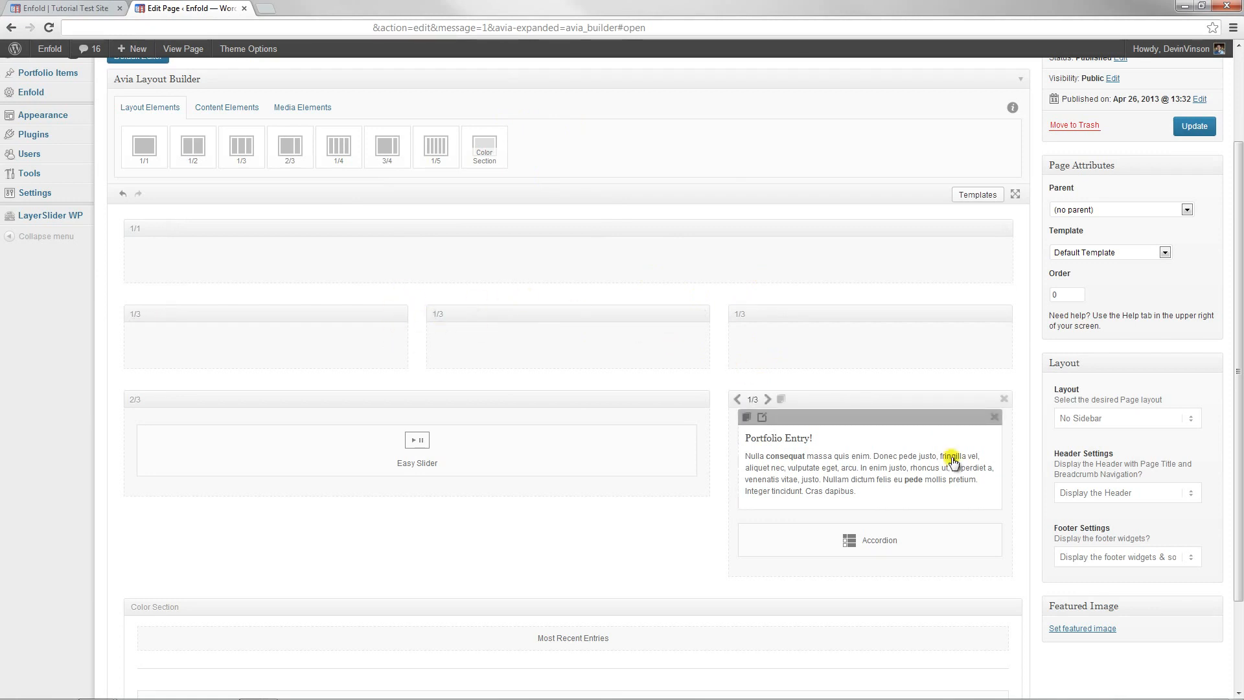
Delete the loaded template's 1/3 column, 2/3 column and Color Section from the layout
left_click(1003, 400)
left_click(703, 401)
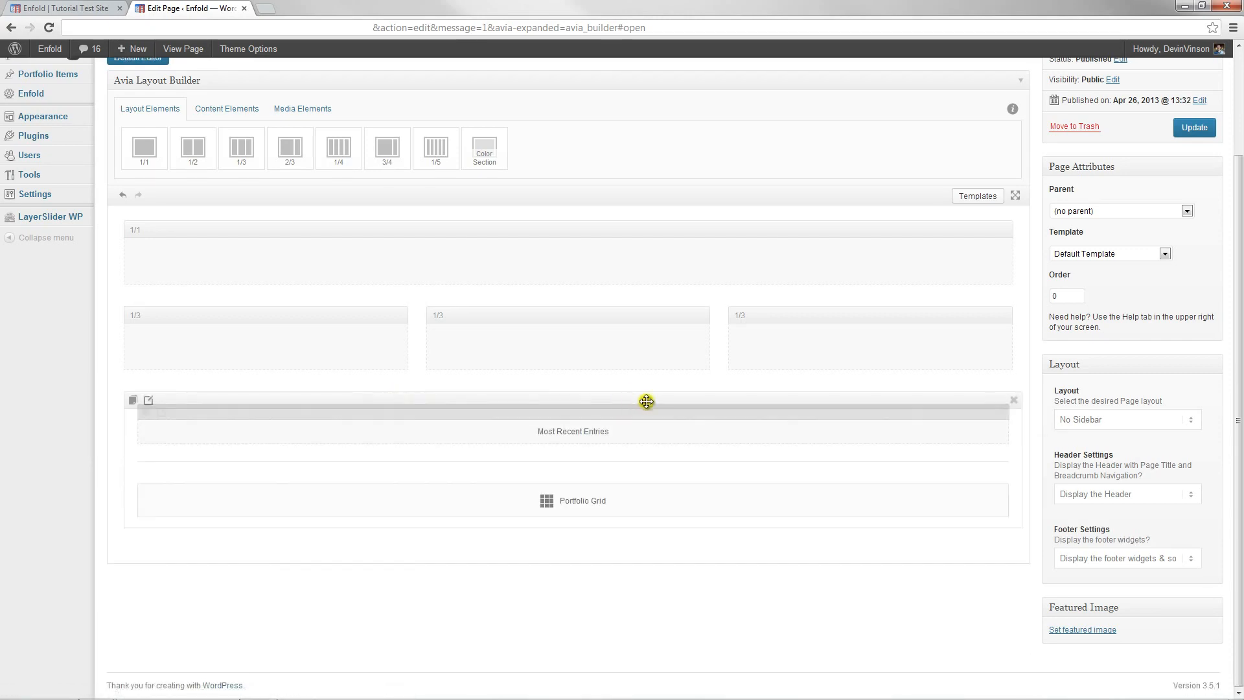
left_click(1014, 400)
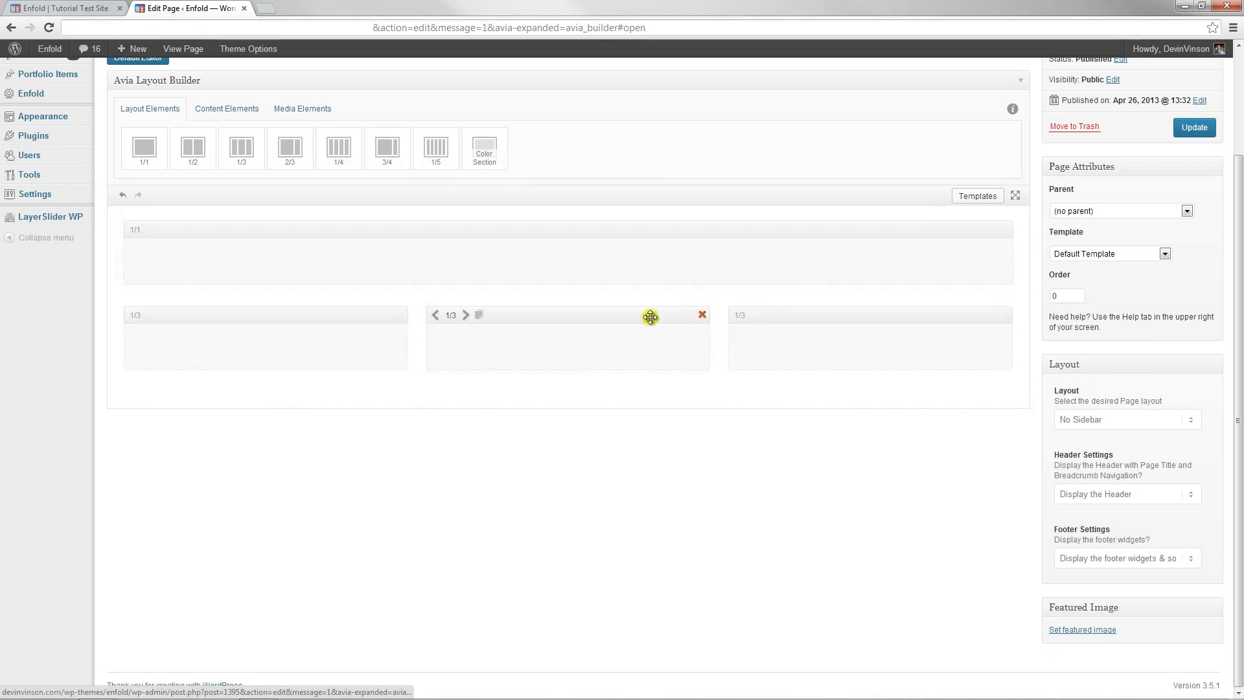
Delete the row of three empty 1/3 columns, keeping only the 1/1 column in the layout
left_click(703, 315)
left_click(400, 314)
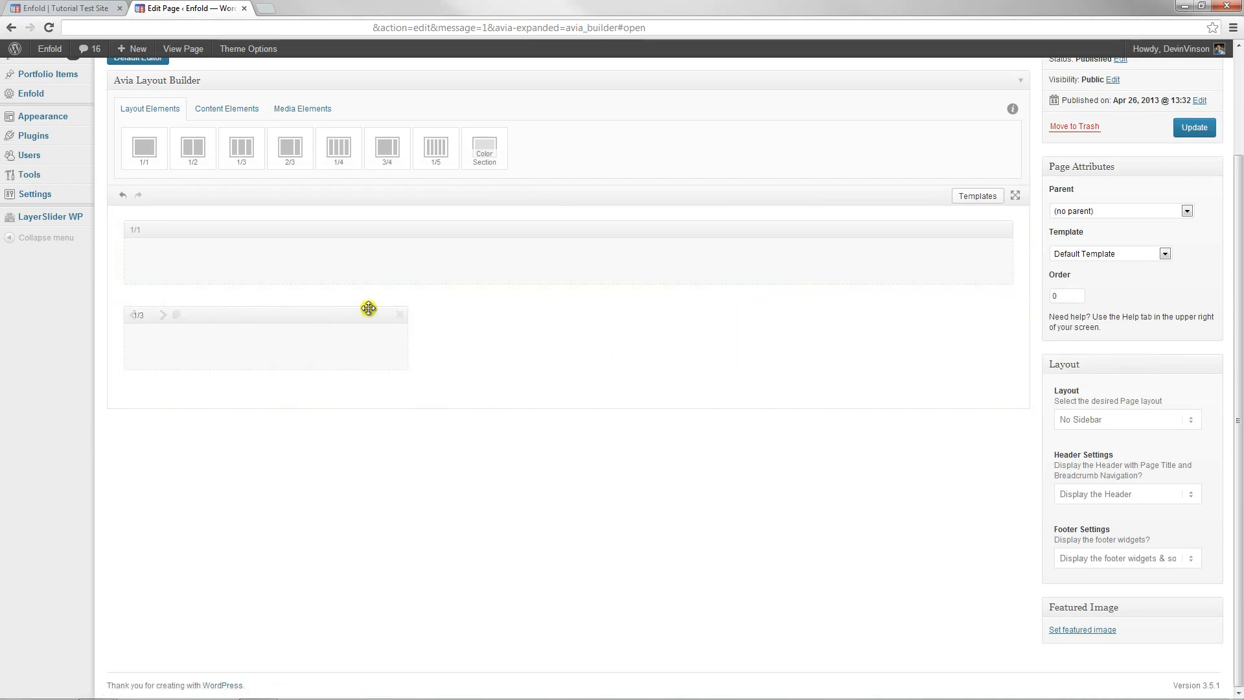
left_click(400, 314)
scroll(905, 422, "up", 2)
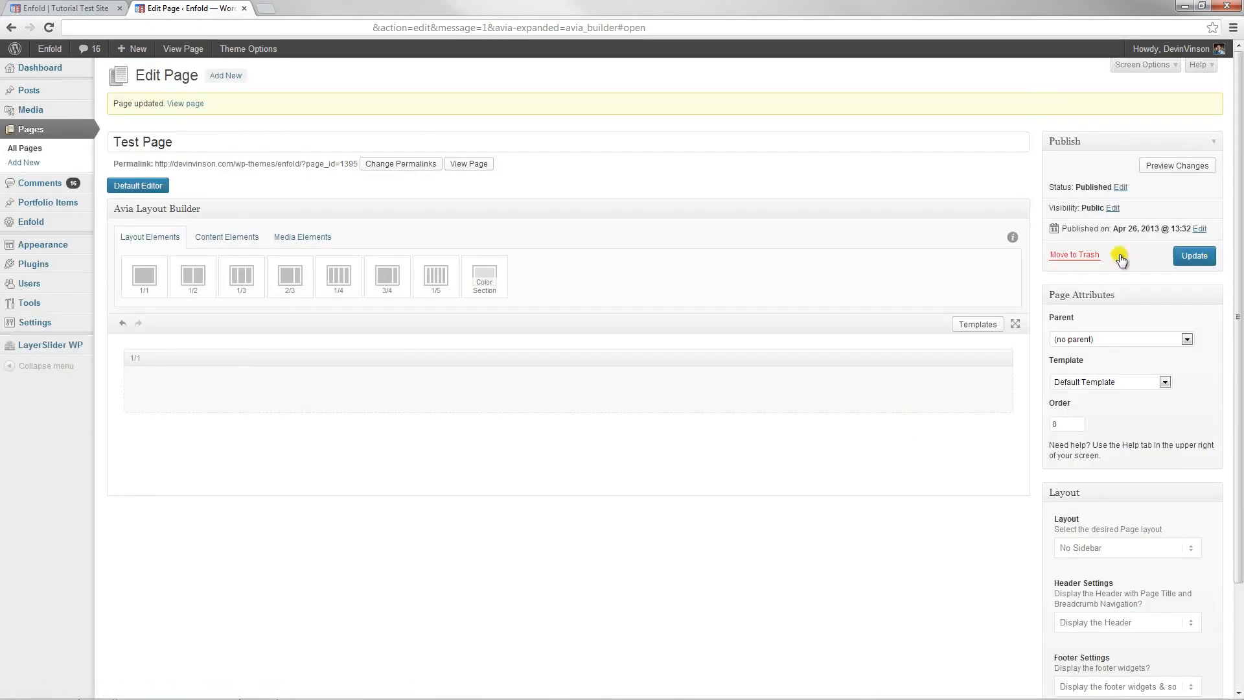
scroll(1049, 431, "down", 2)
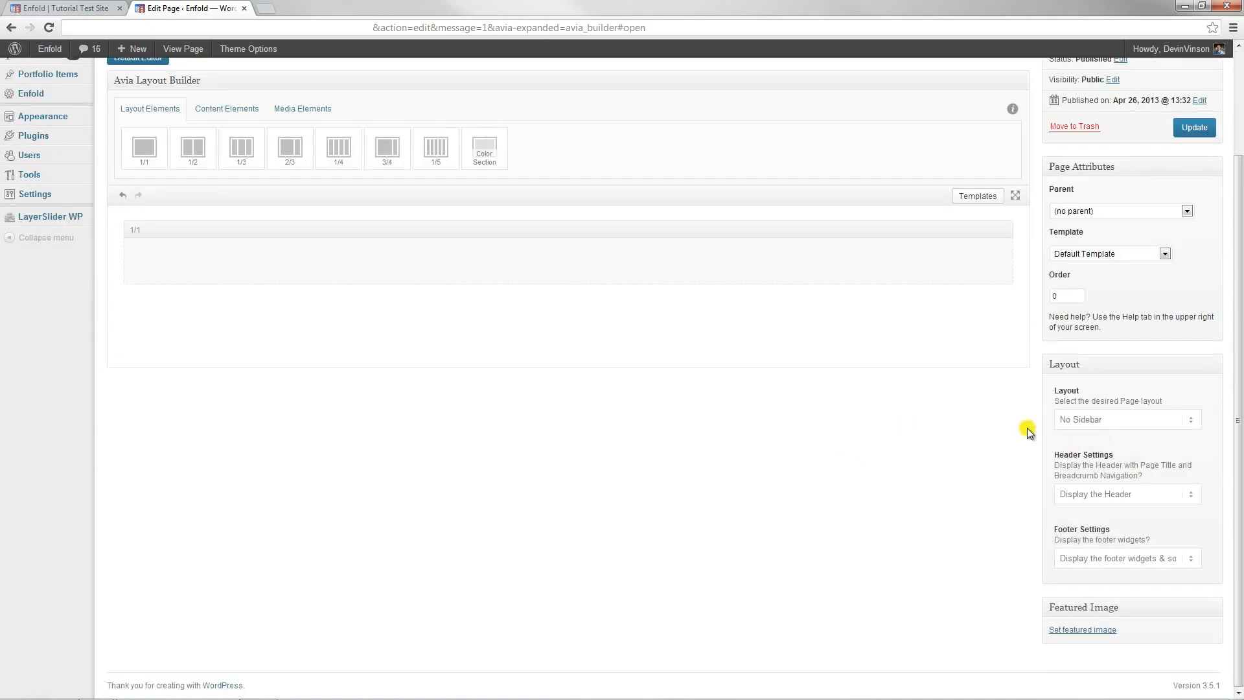